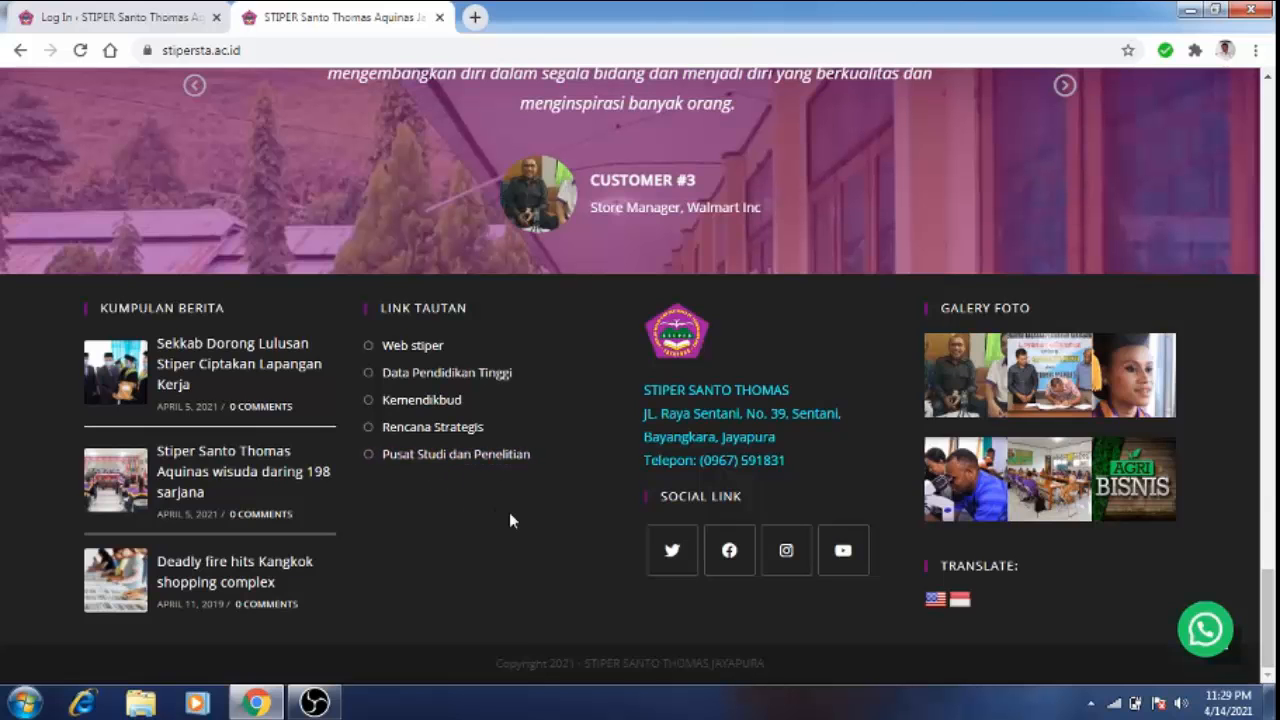
# Step: Log in to the WordPress admin of the STIPER site, entering the account username and password
pyautogui.click(100, 14)
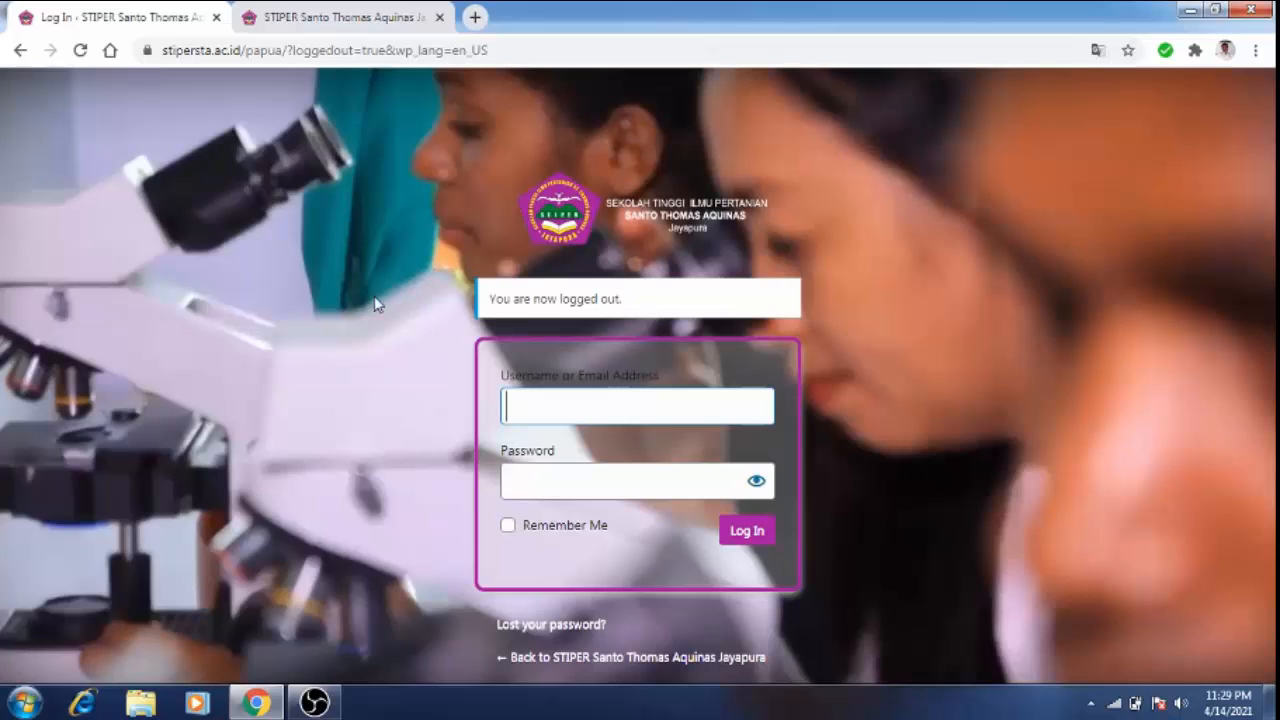
pyautogui.click(550, 405)
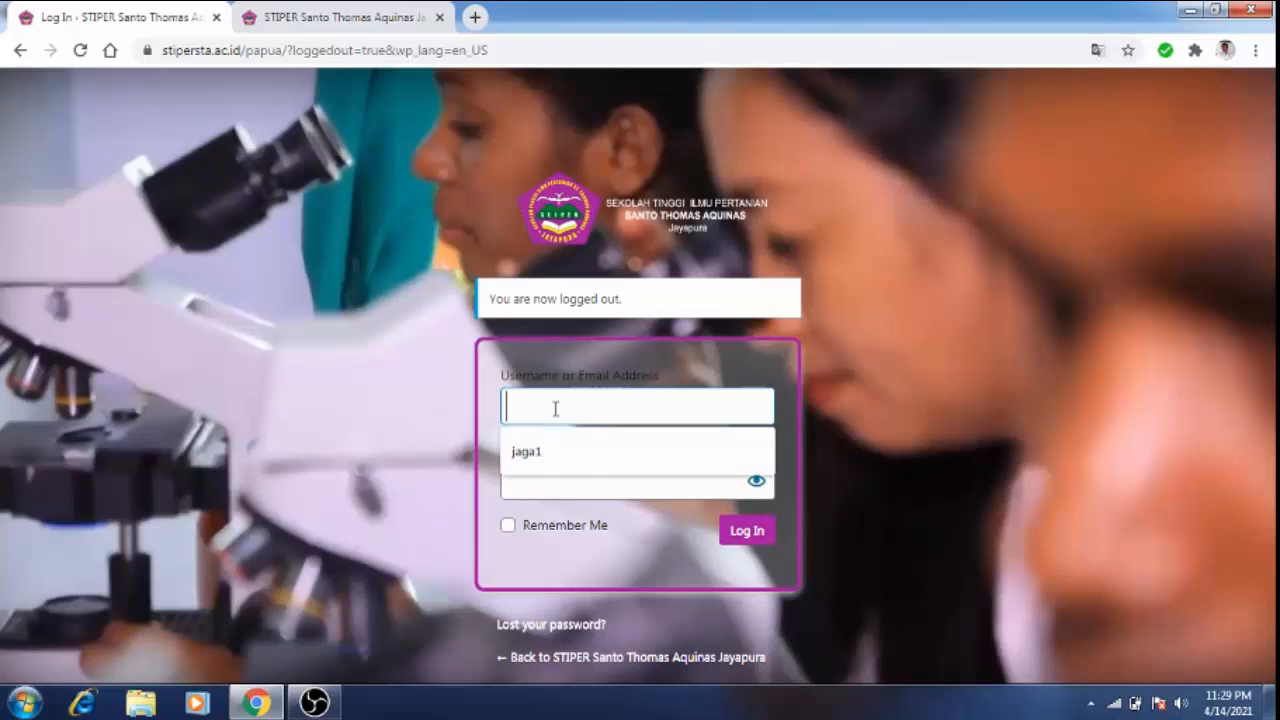
pyautogui.click(564, 445)
pyautogui.click(566, 490)
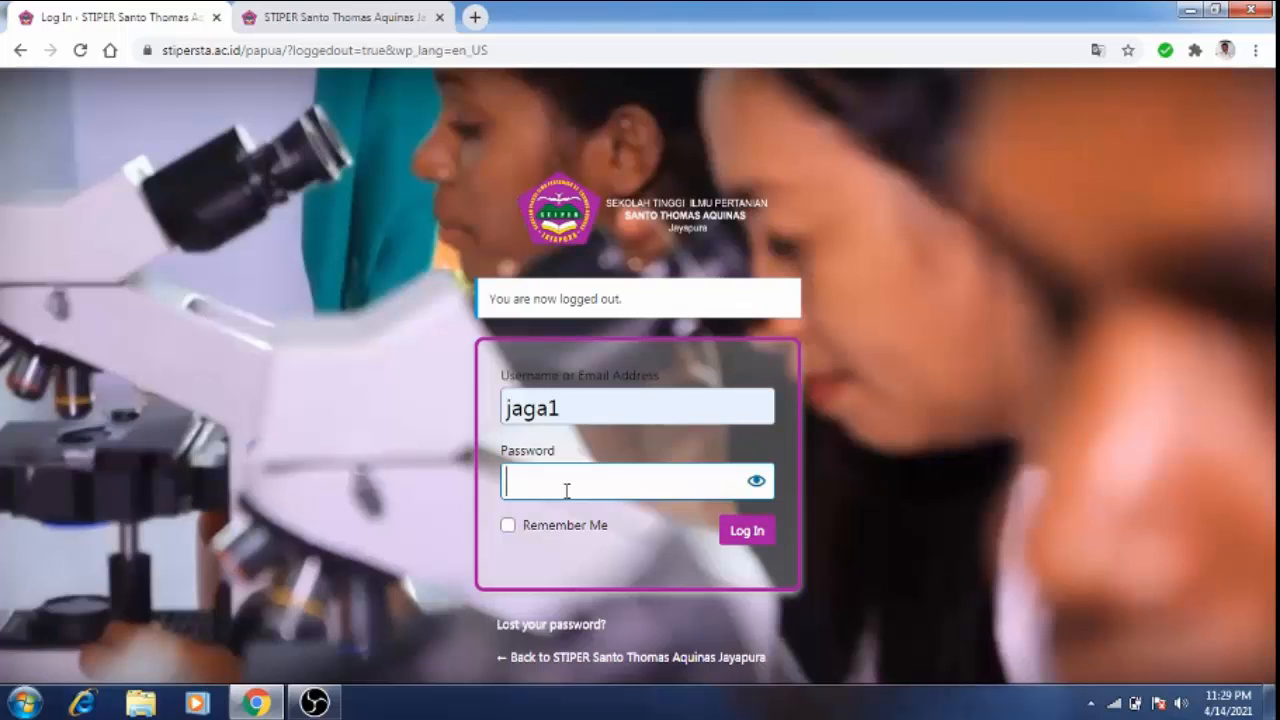
pyautogui.write('j••••••••')
pyautogui.click(755, 535)
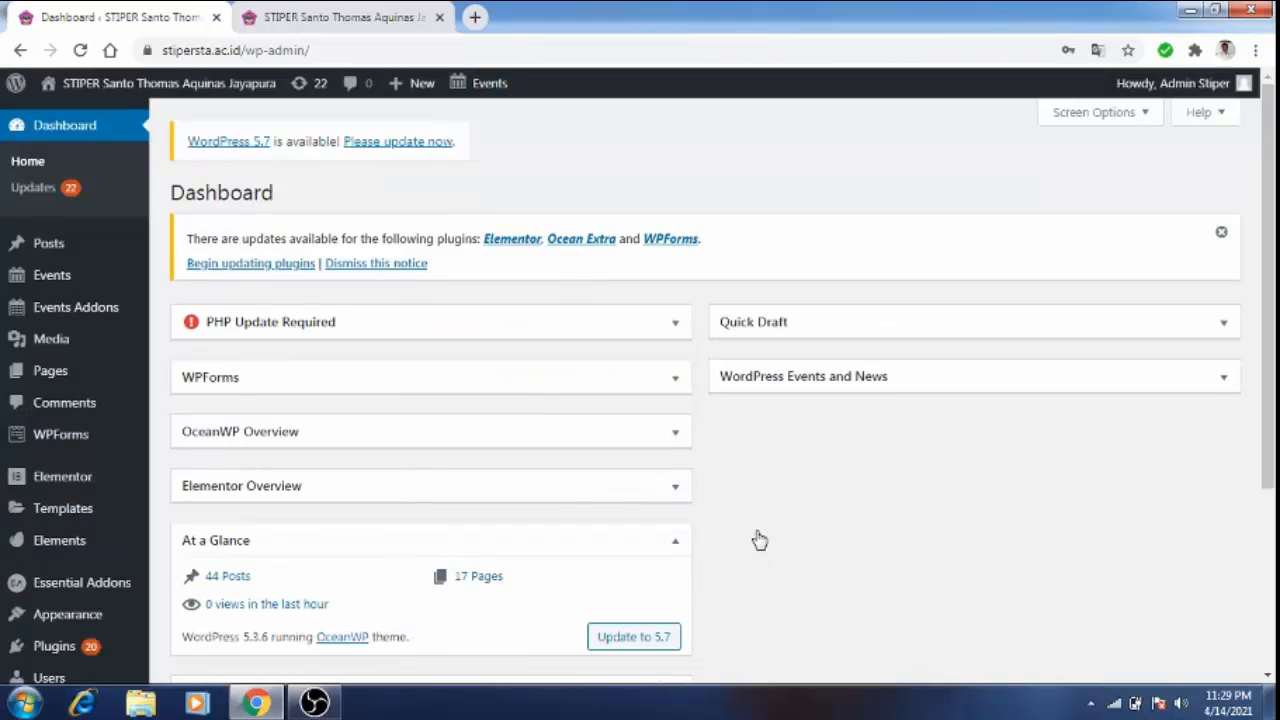
# Step: Review the live STIPER homepage, examining its content sections and the four-column footer at its end
pyautogui.click(369, 18)
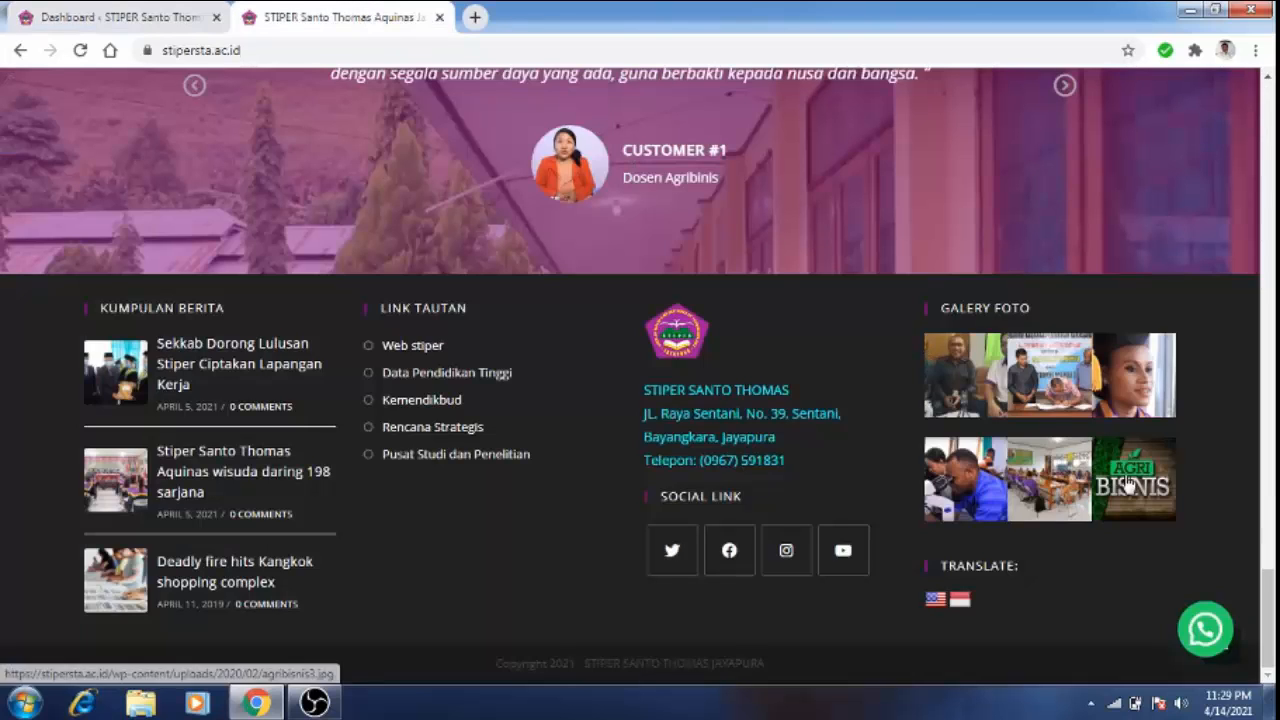
pyautogui.moveTo(1268, 603); pyautogui.dragTo(1268, 381)
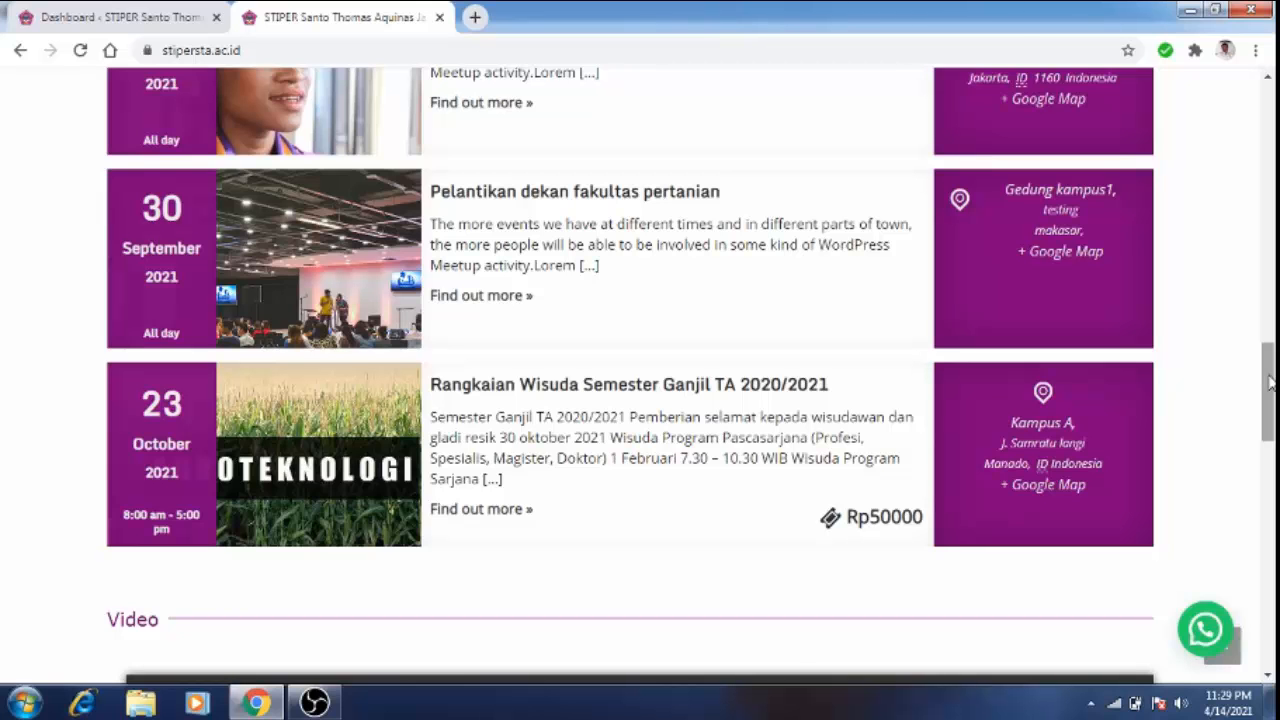
pyautogui.moveTo(1268, 381); pyautogui.dragTo(1268, 411)
pyautogui.click(1271, 548)
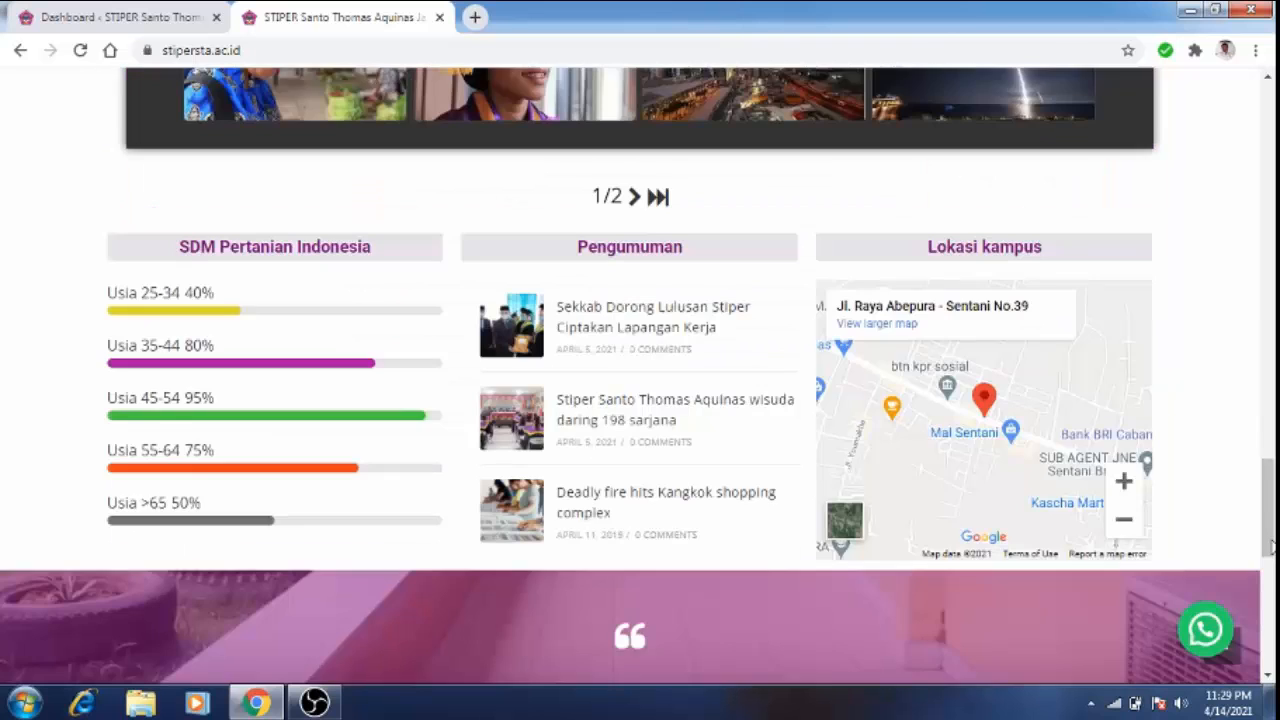
pyautogui.moveTo(1271, 529); pyautogui.dragTo(1271, 637)
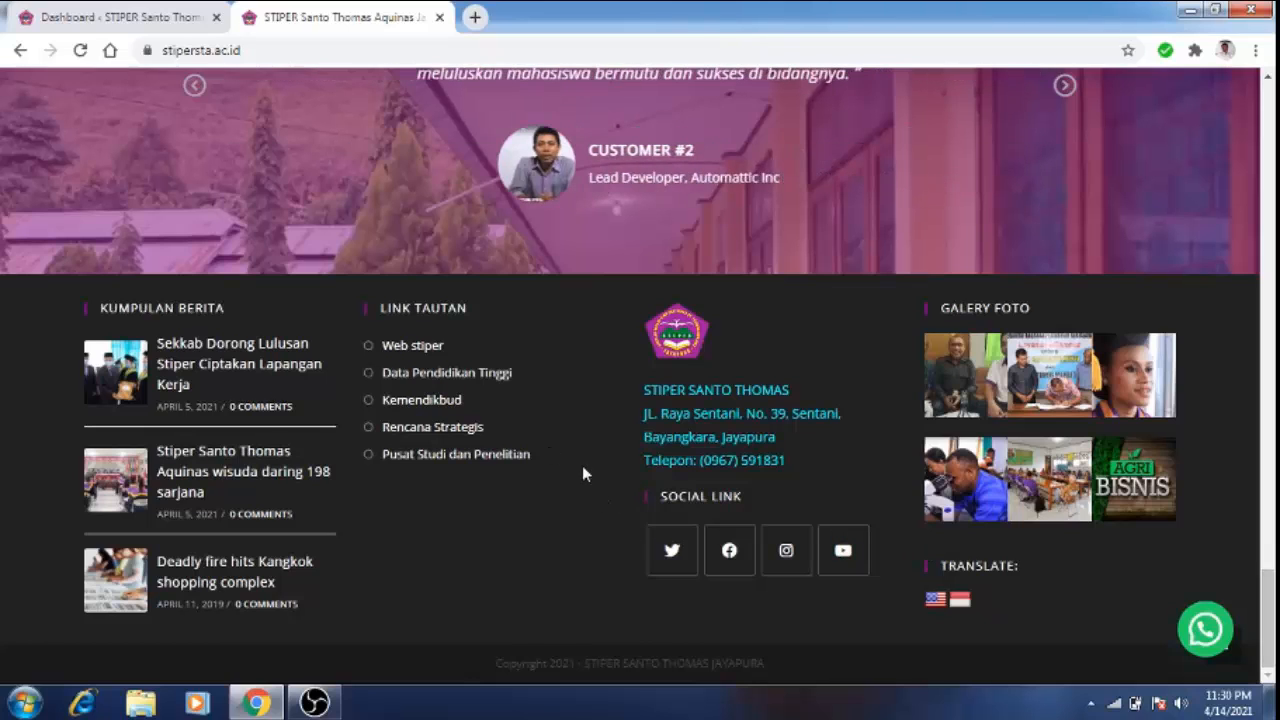
# Step: Open the widget areas in the OceanWP theme customizer from the WordPress dashboard
pyautogui.click(128, 18)
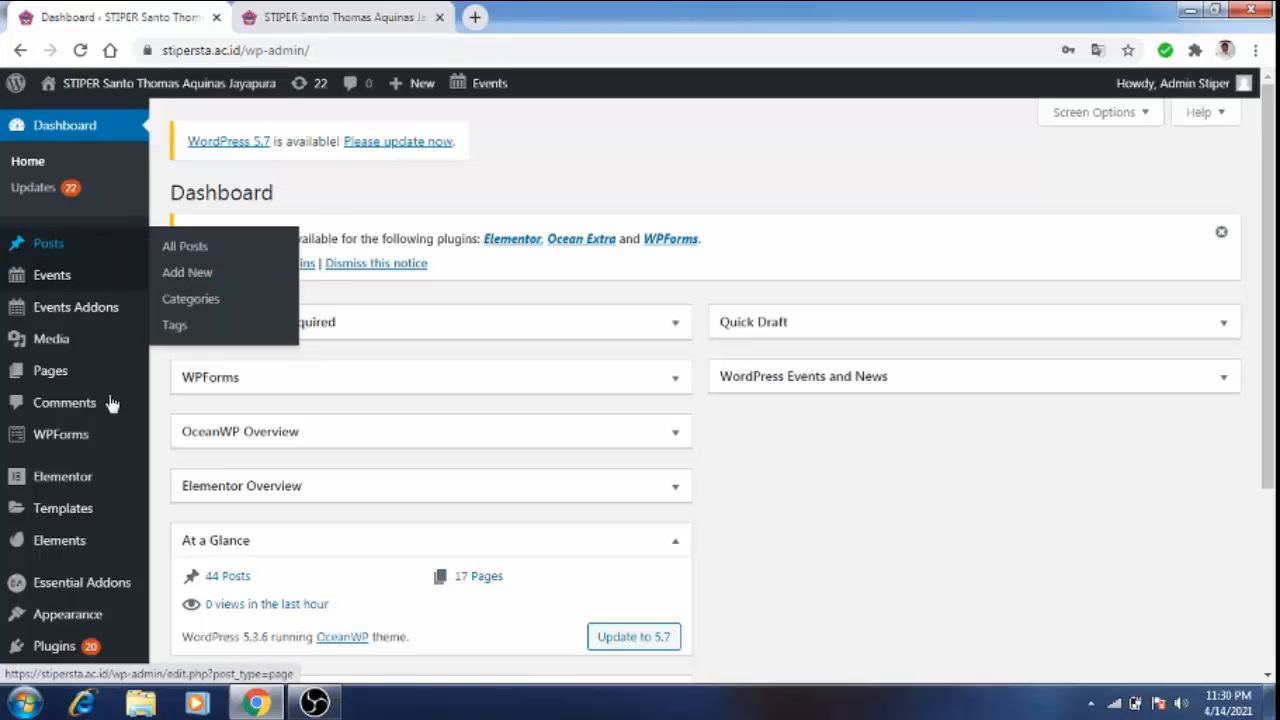
pyautogui.moveTo(67, 624)
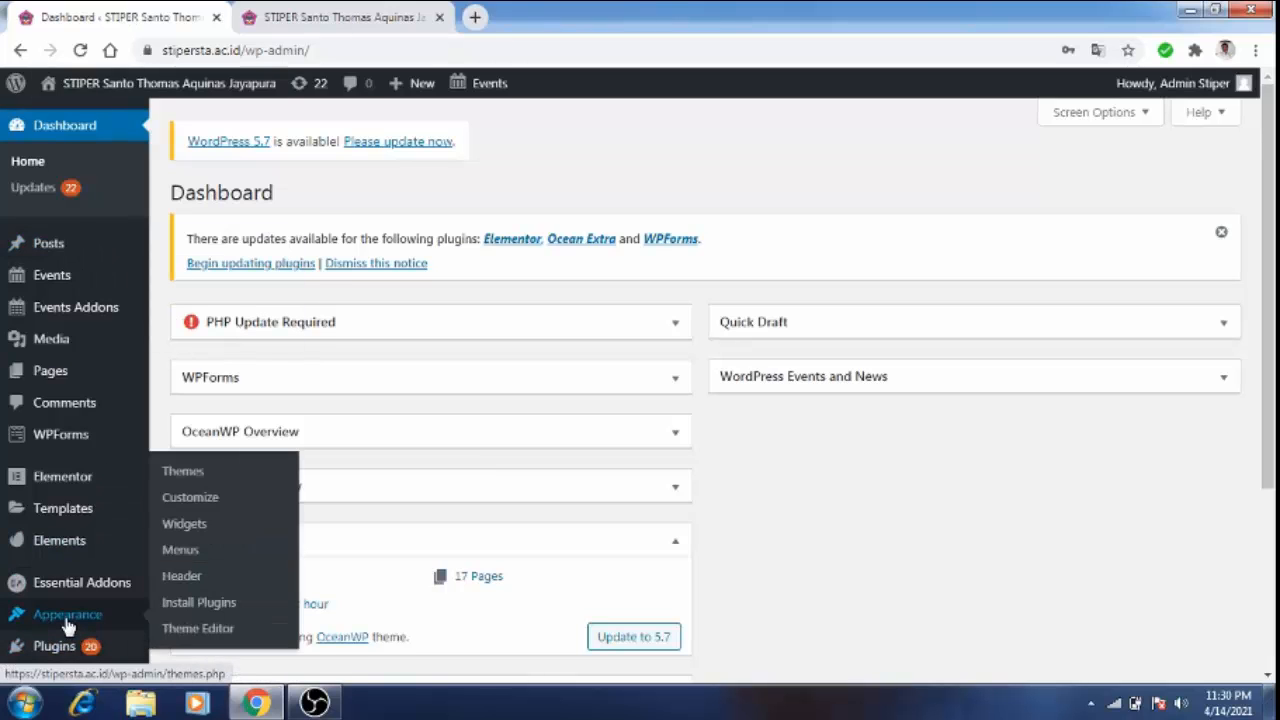
pyautogui.click(190, 497)
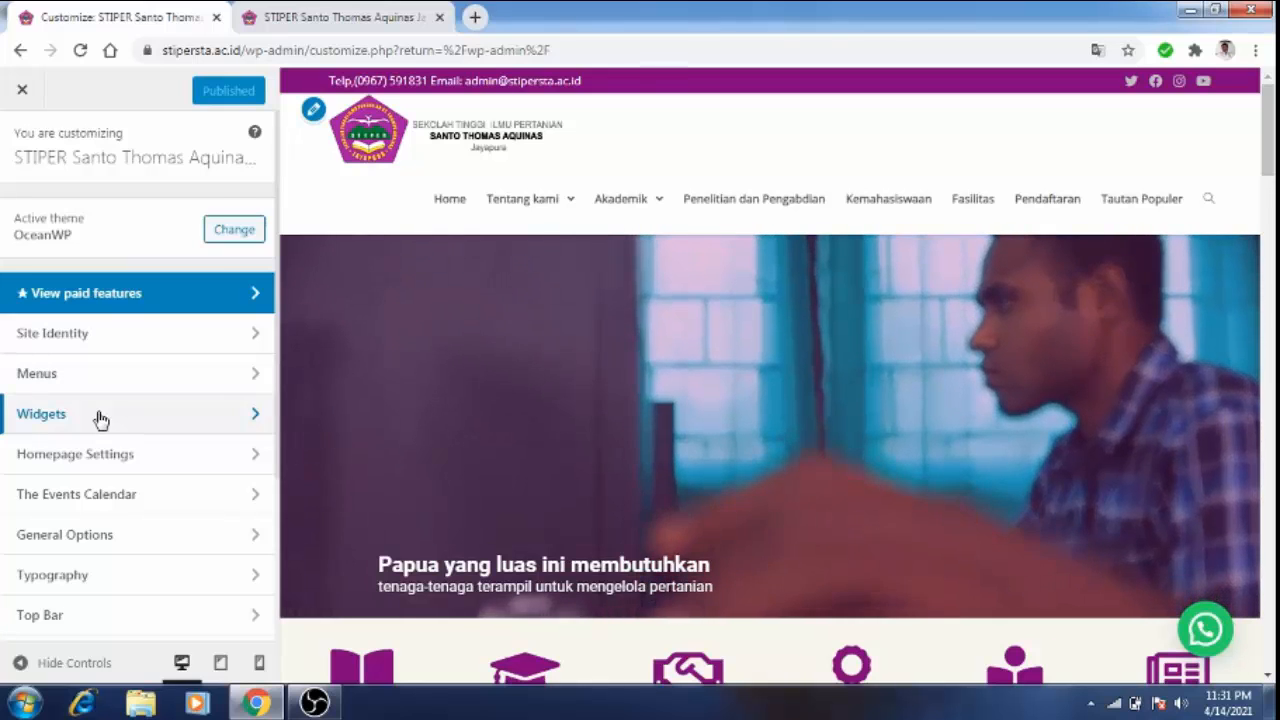
pyautogui.click(100, 418)
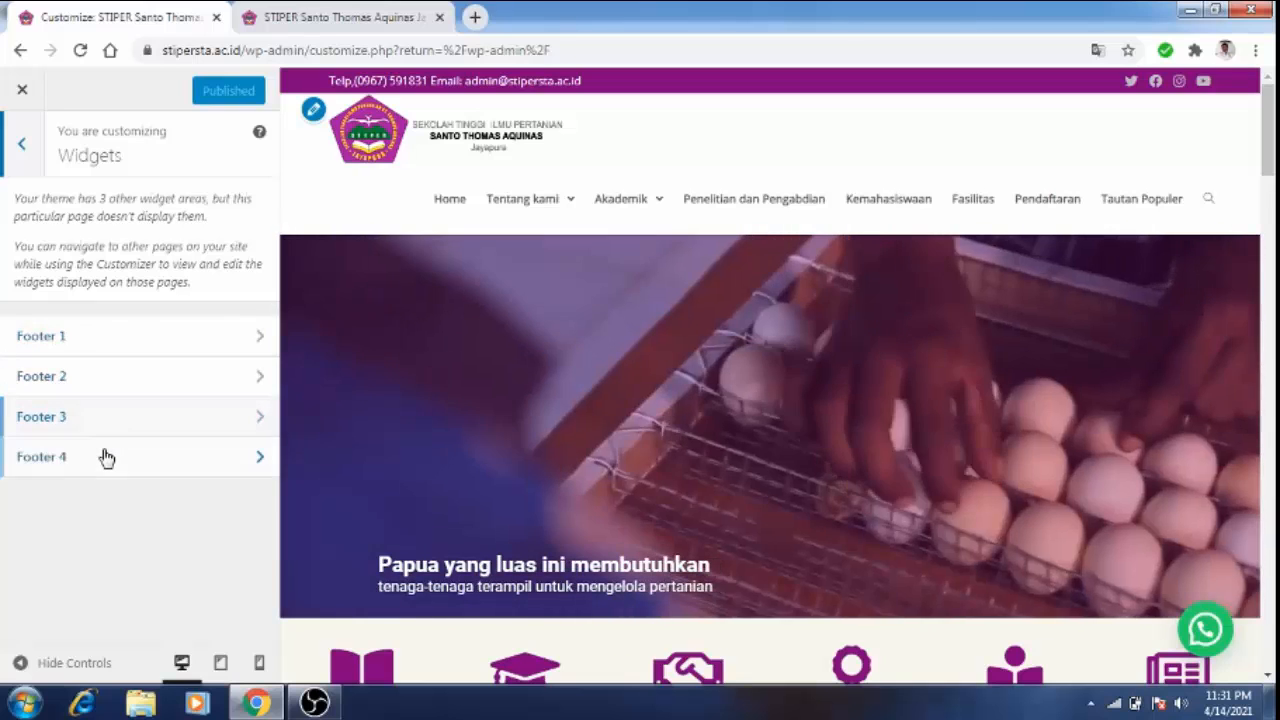
# Step: Compare the footer widget areas with the live site's footer columns and open the Footer 1 area
pyautogui.click(358, 20)
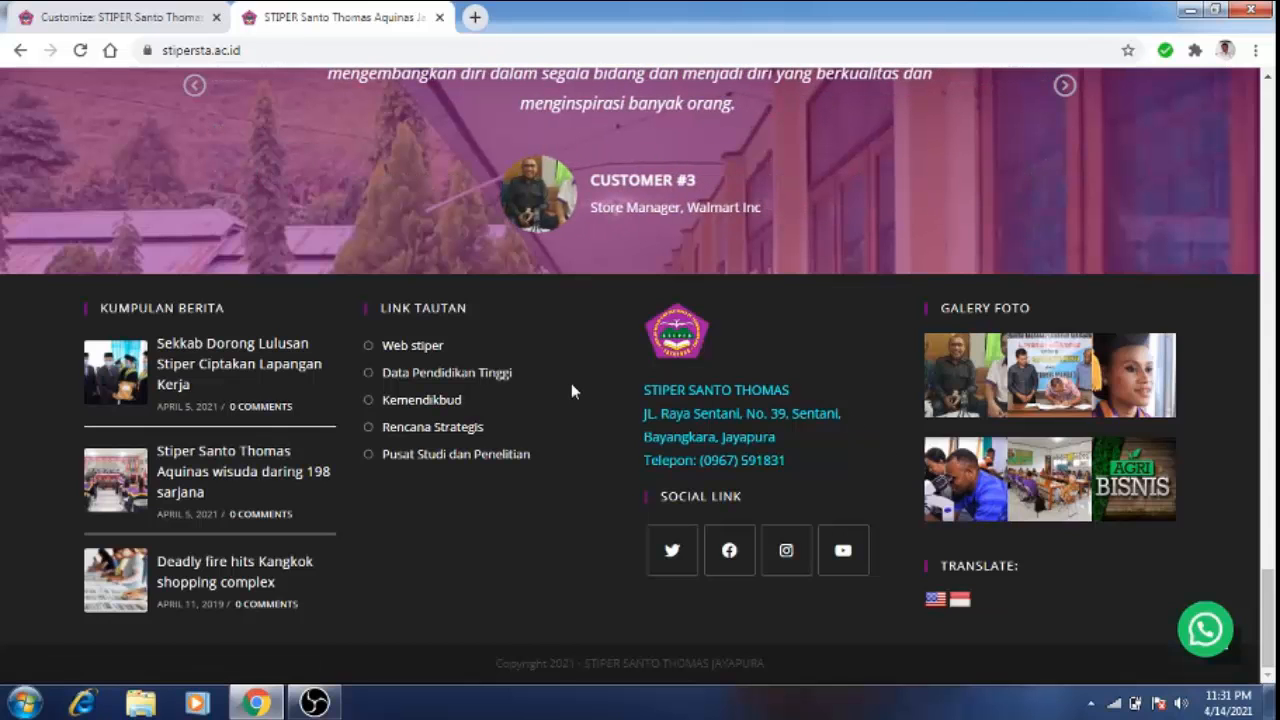
pyautogui.click(112, 14)
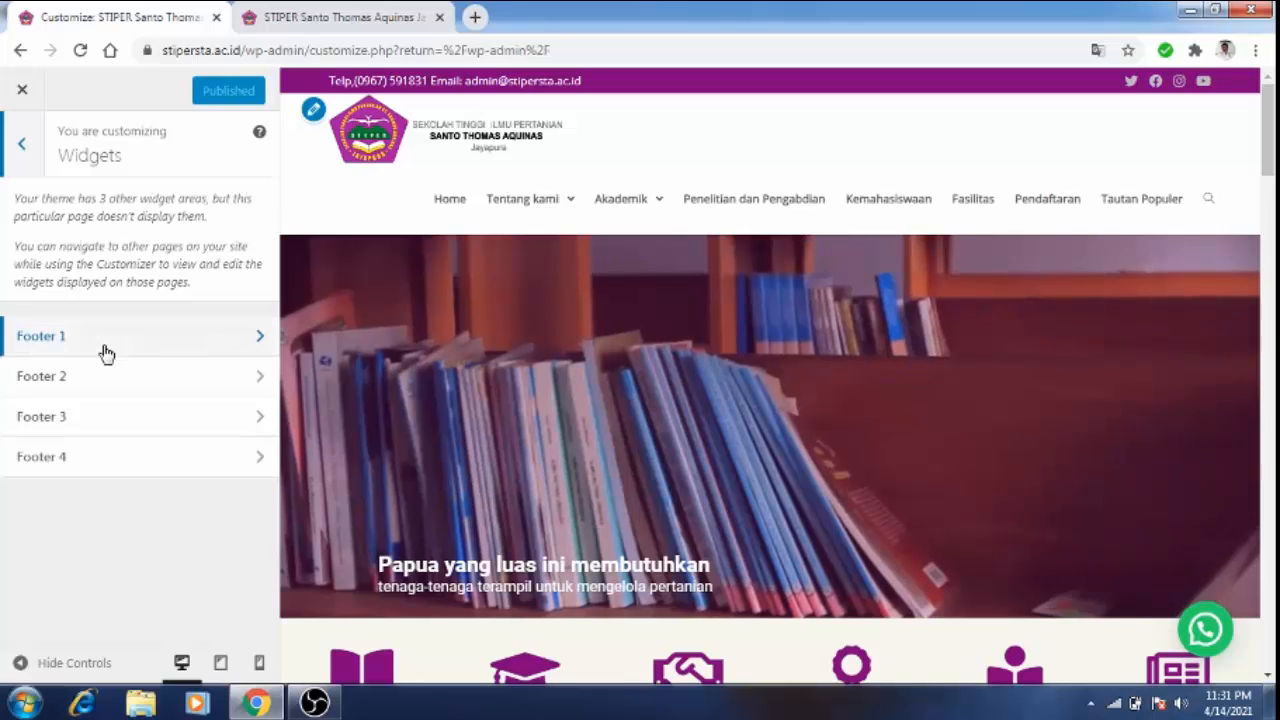
pyautogui.click(105, 345)
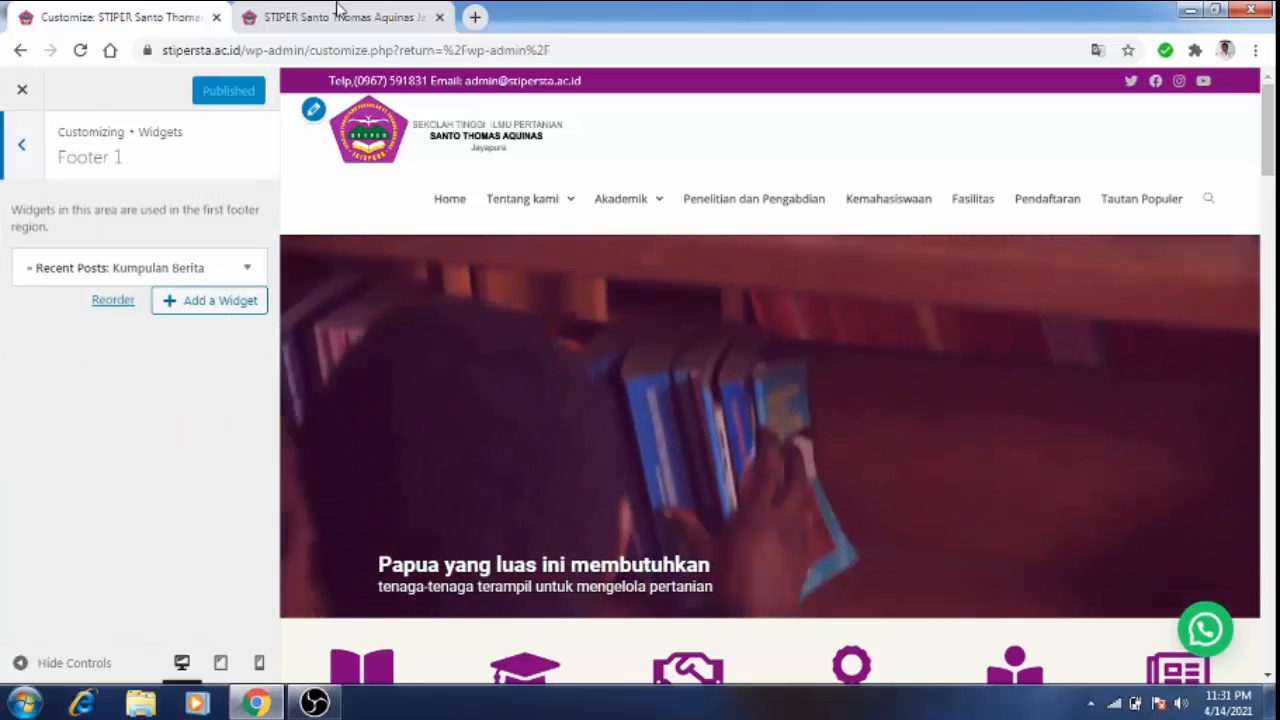
# Step: Check Footer 1 against the live site's first footer column and expand its Recent Posts widget "Kumpulan Berita"
pyautogui.click(344, 17)
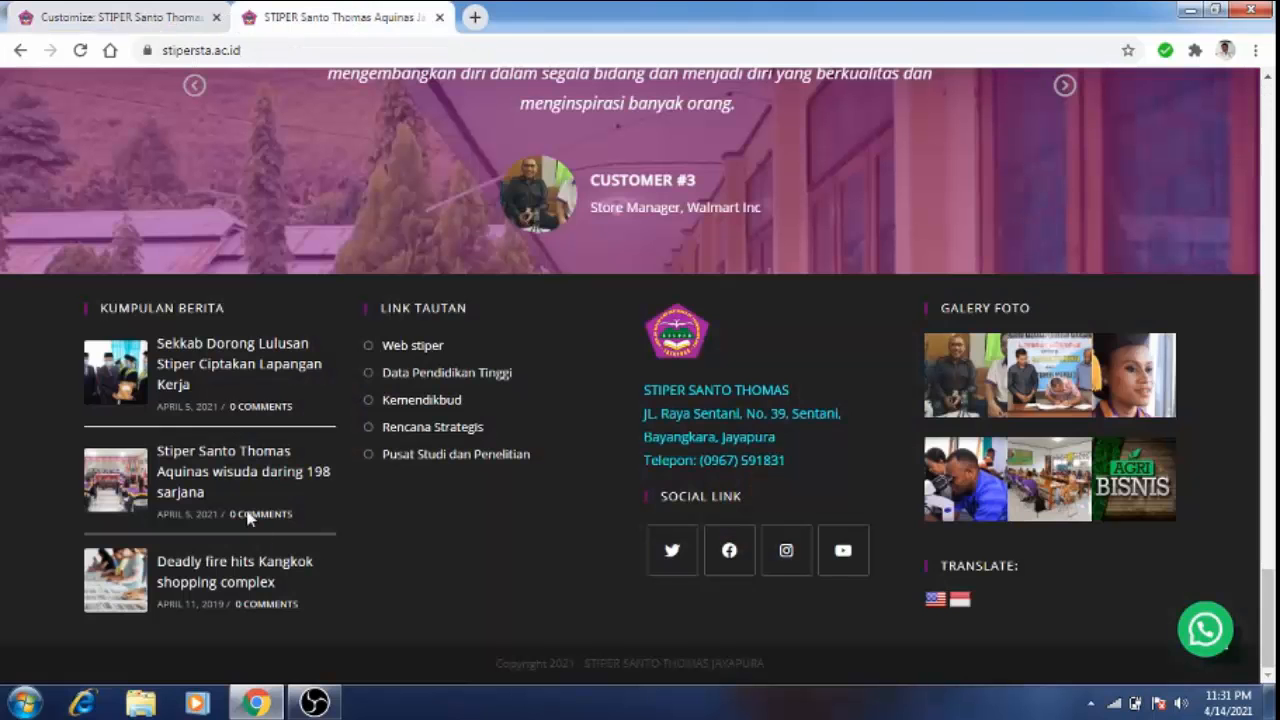
pyautogui.click(132, 20)
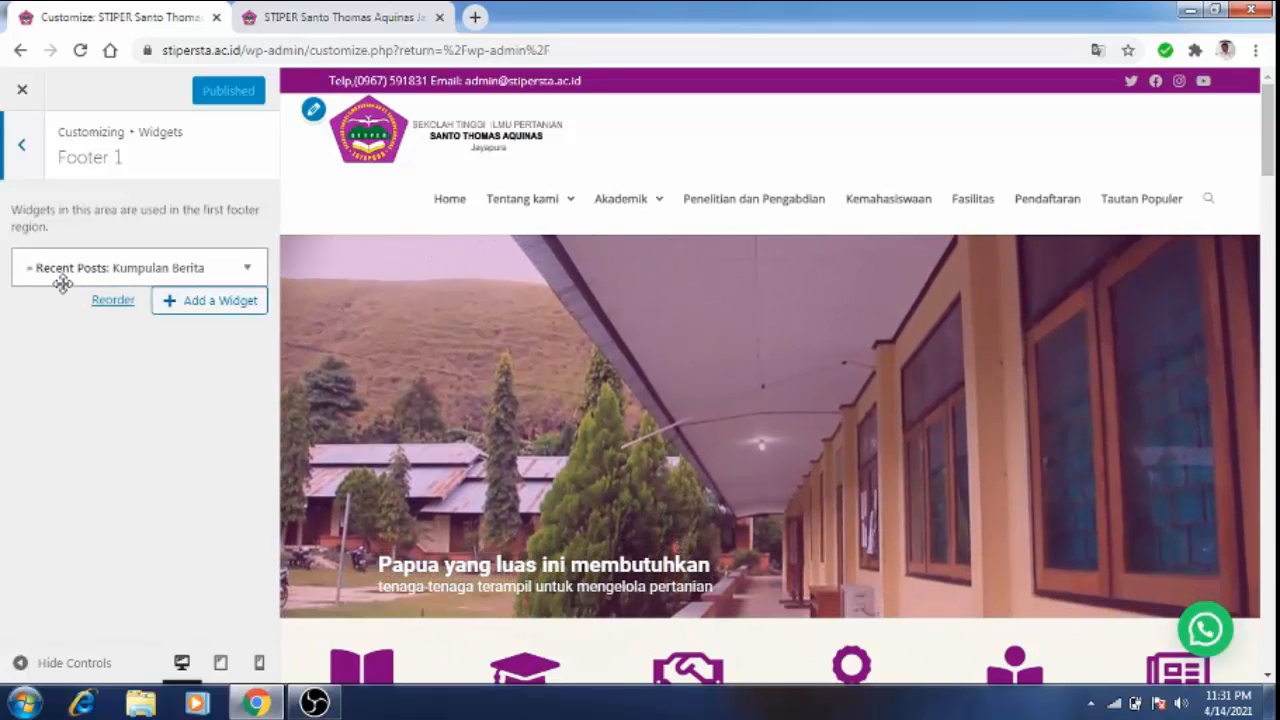
pyautogui.click(314, 21)
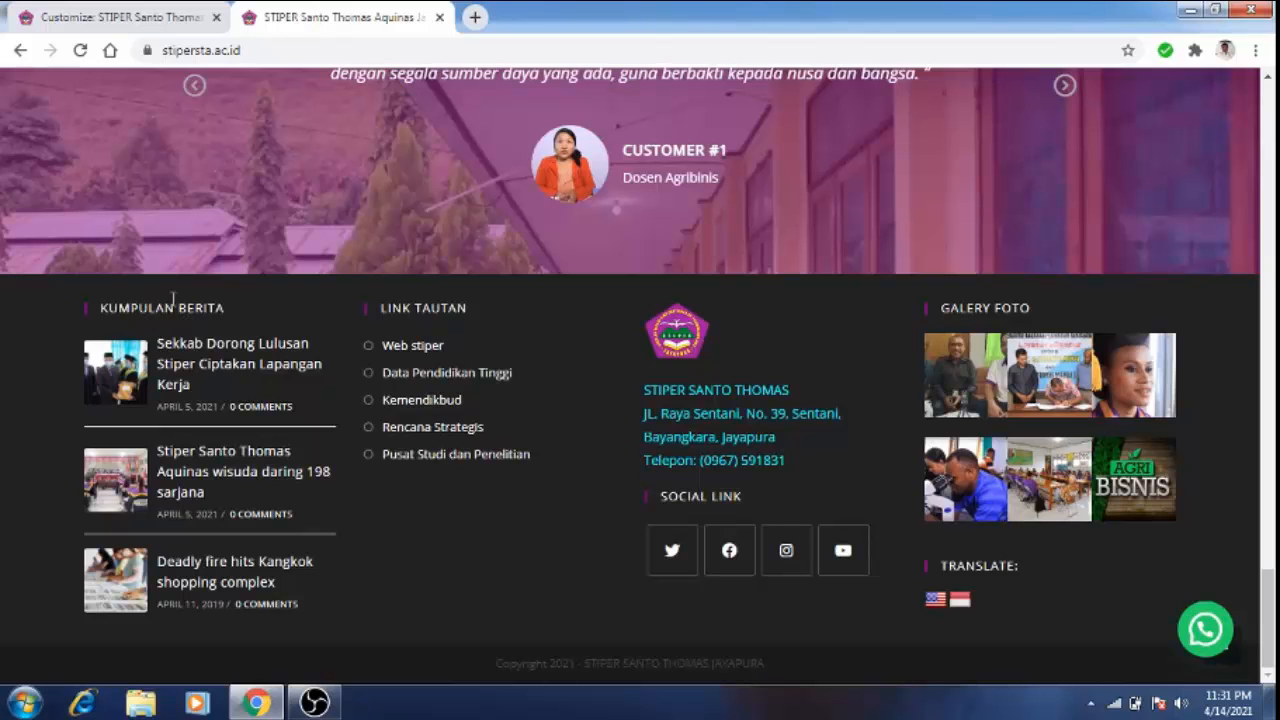
pyautogui.click(128, 17)
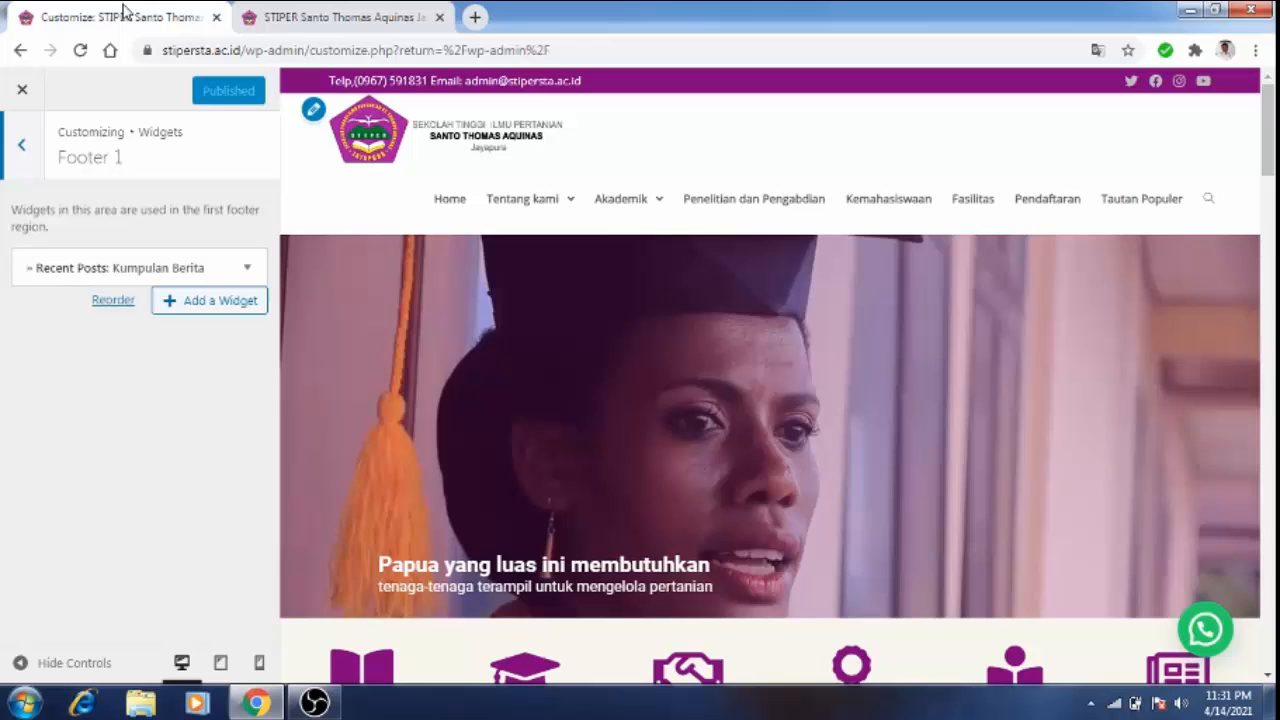
pyautogui.click(137, 267)
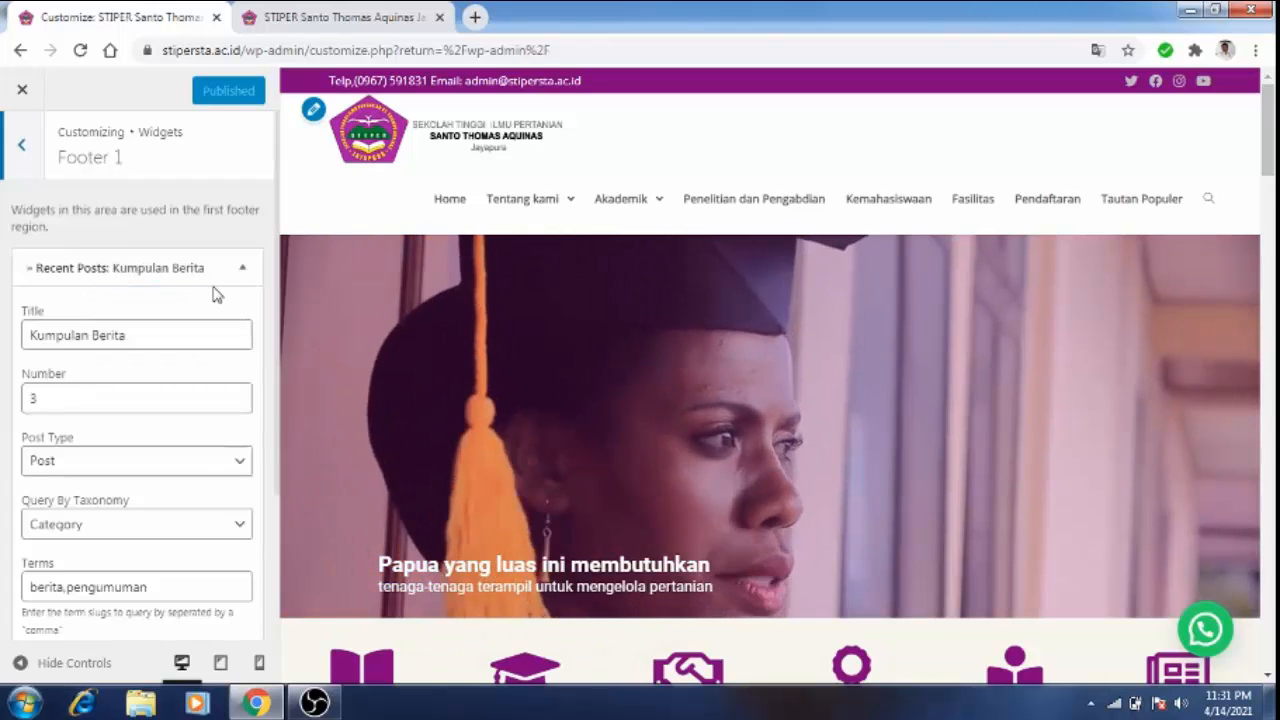
# Step: Examine the Recent Posts widget's title, number and terms settings, comparing them with the Kumpulan Berita column in the live footer
pyautogui.click(148, 336)
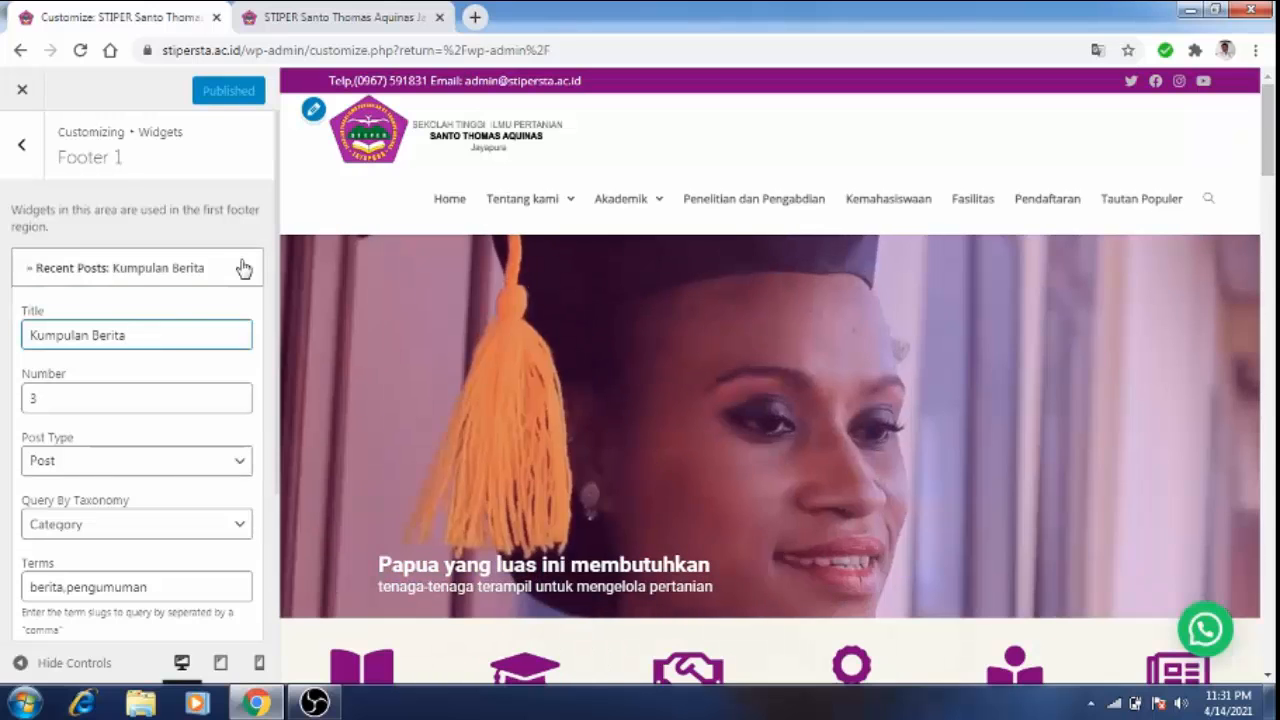
pyautogui.click(243, 268)
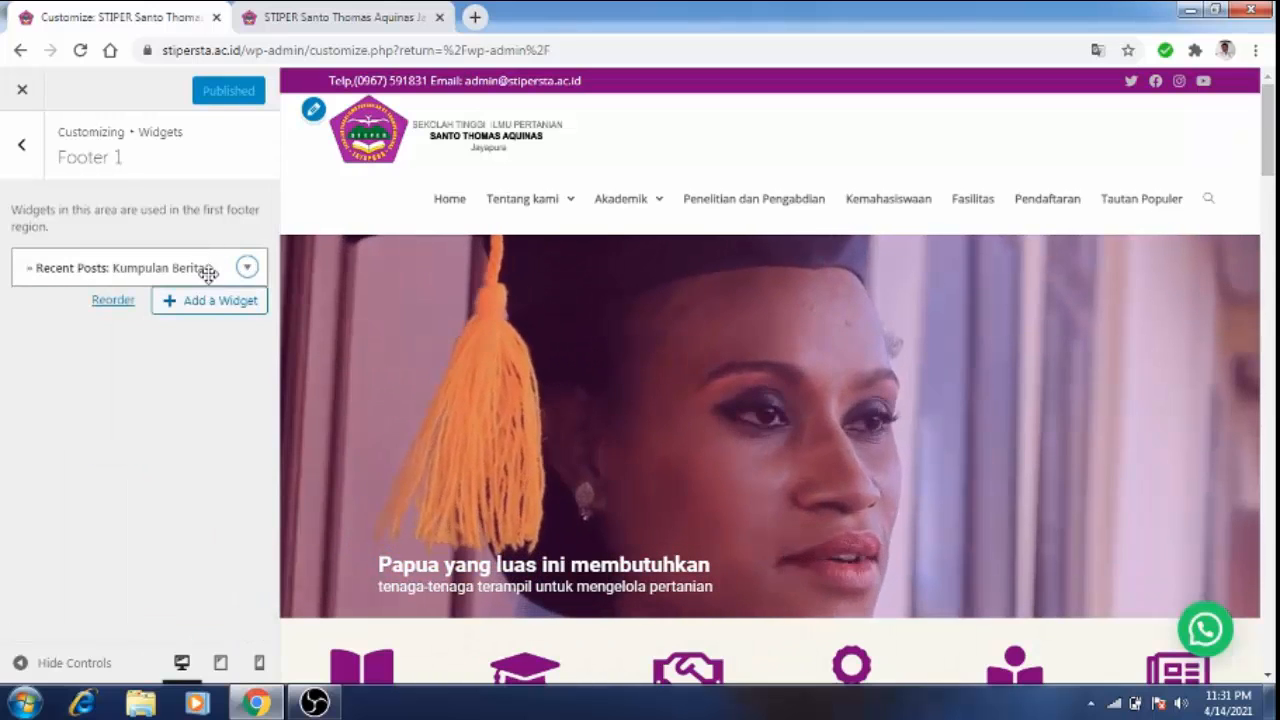
pyautogui.click(245, 269)
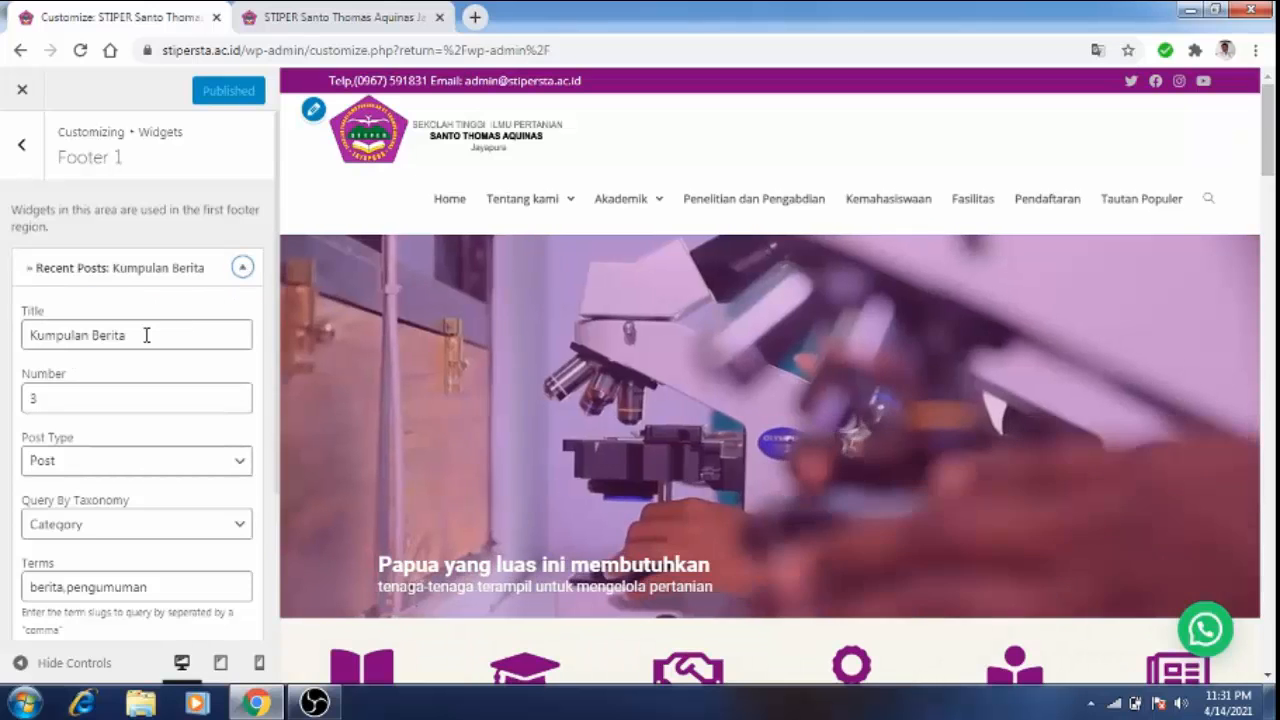
pyautogui.click(143, 336)
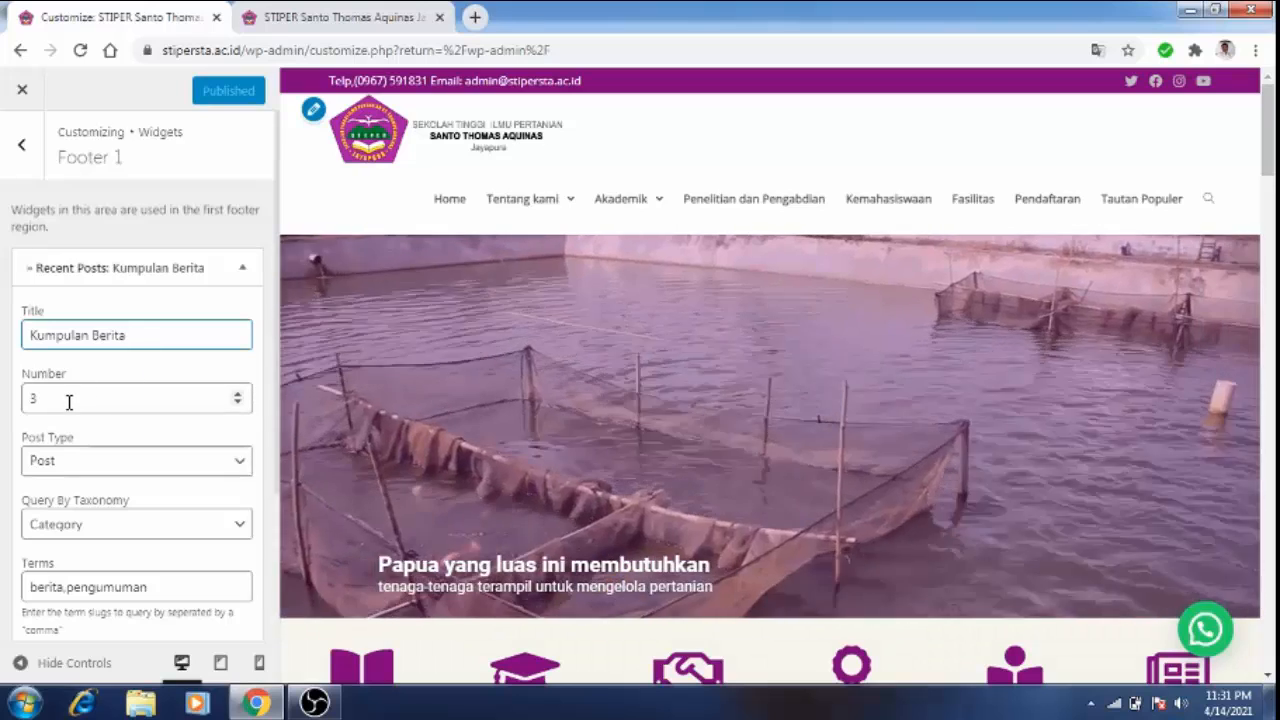
pyautogui.click(69, 401)
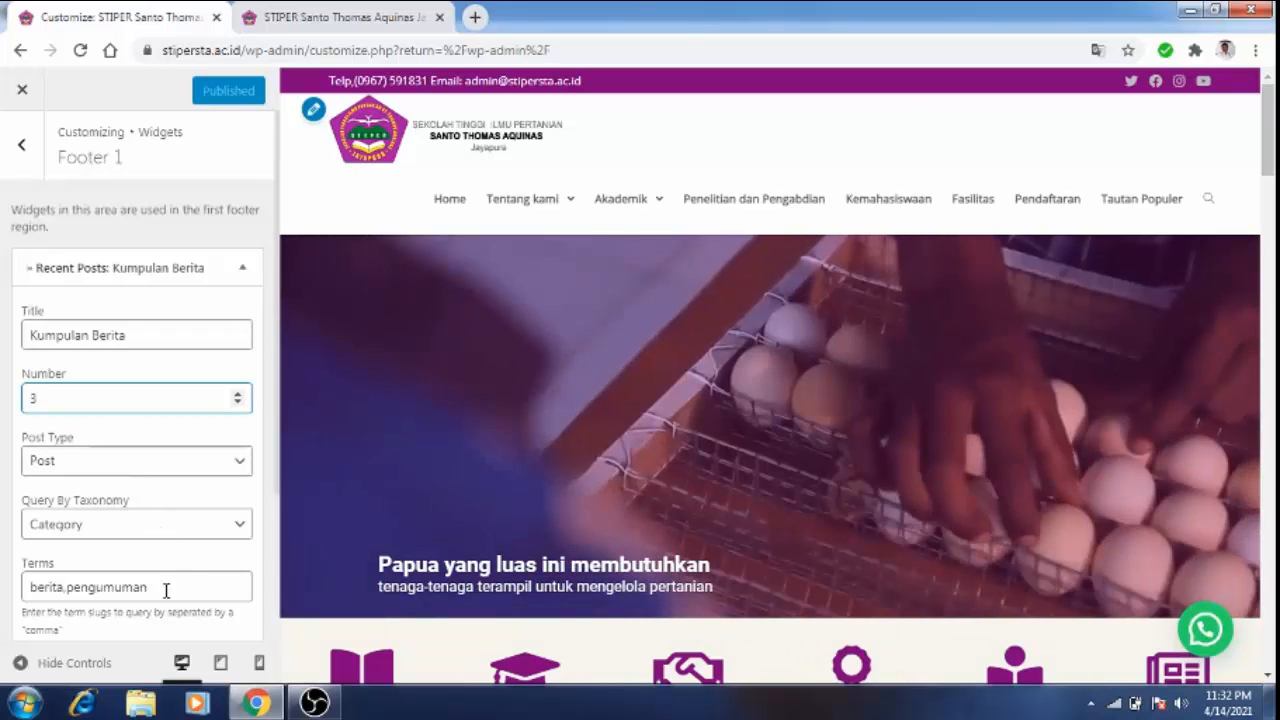
pyautogui.click(160, 588)
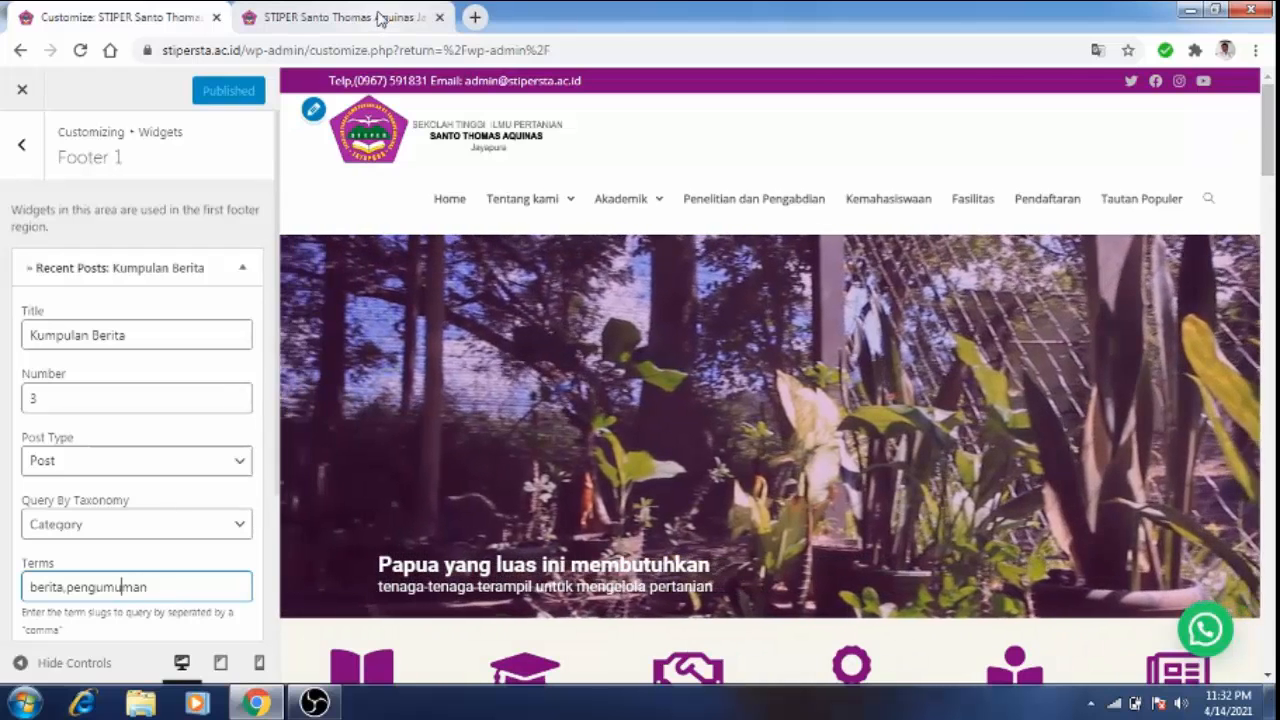
pyautogui.click(380, 18)
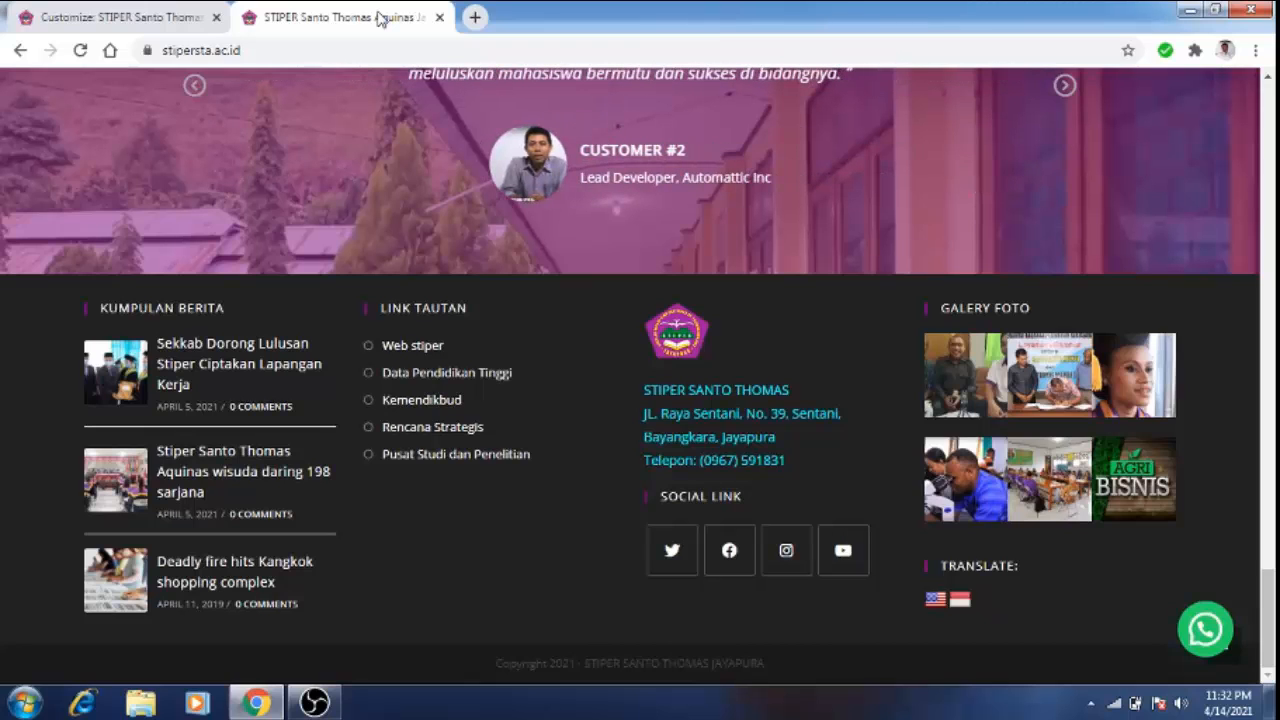
pyautogui.click(147, 10)
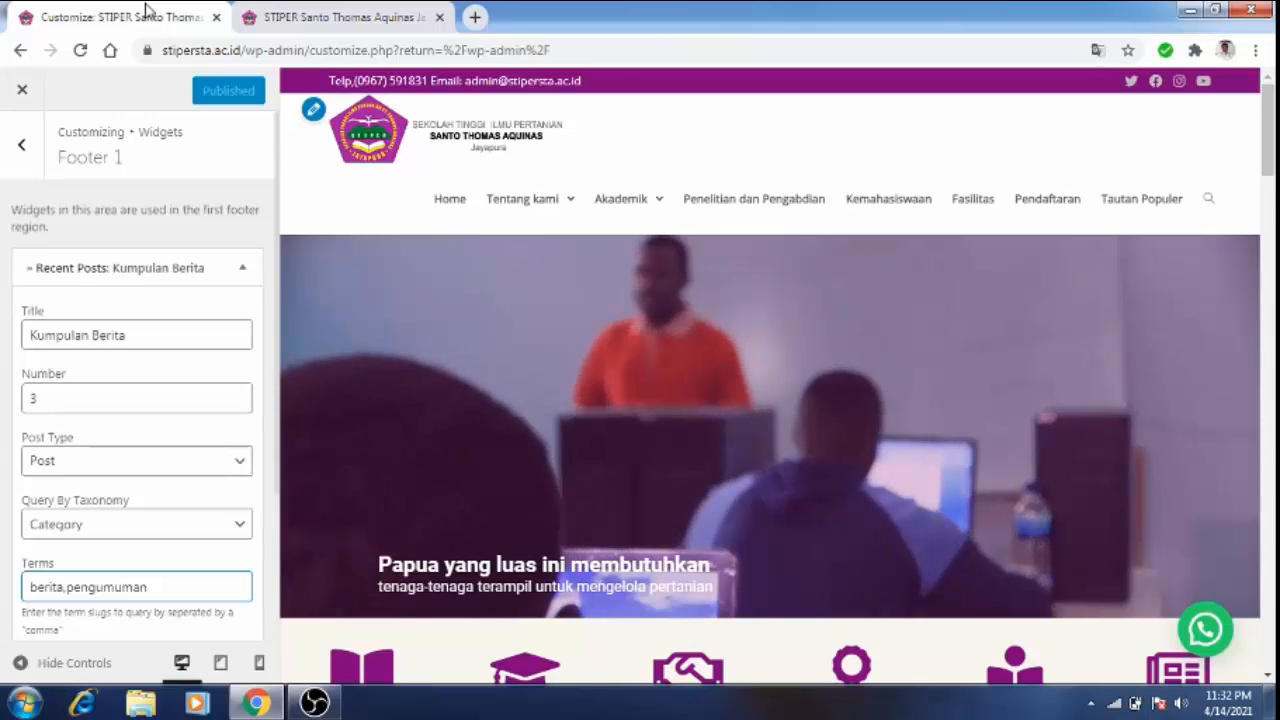
pyautogui.click(295, 17)
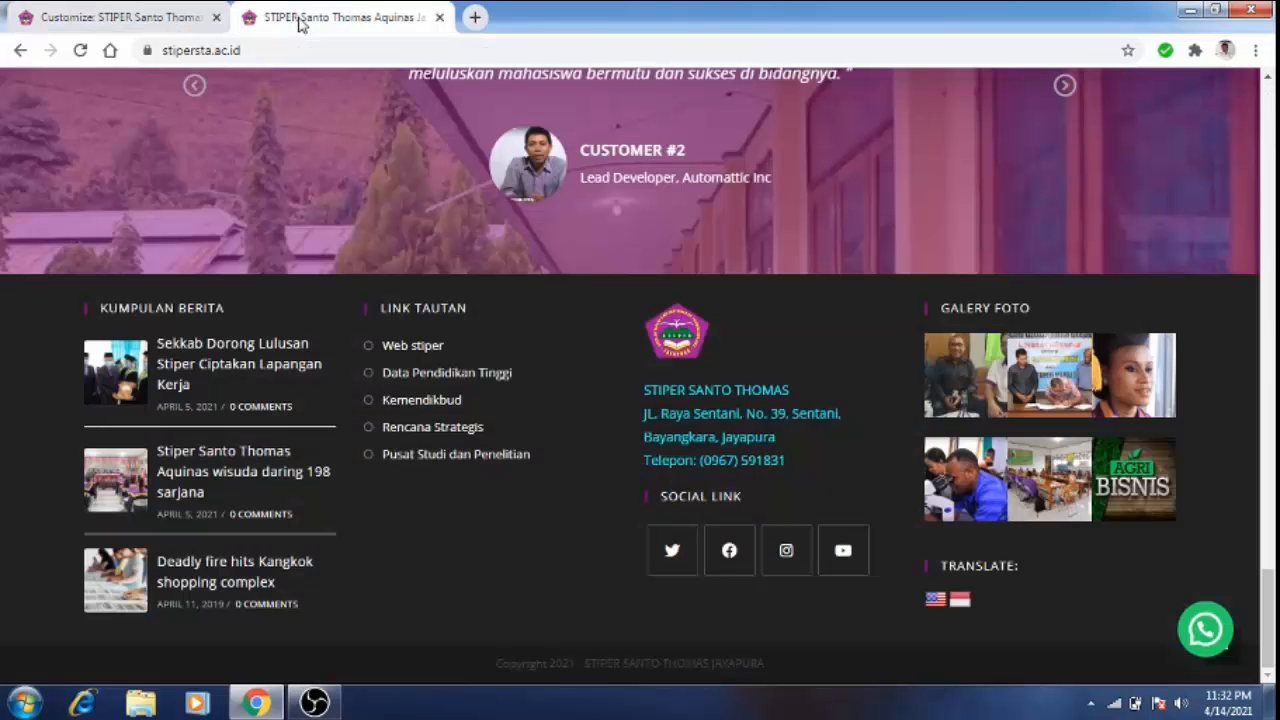
pyautogui.click(150, 18)
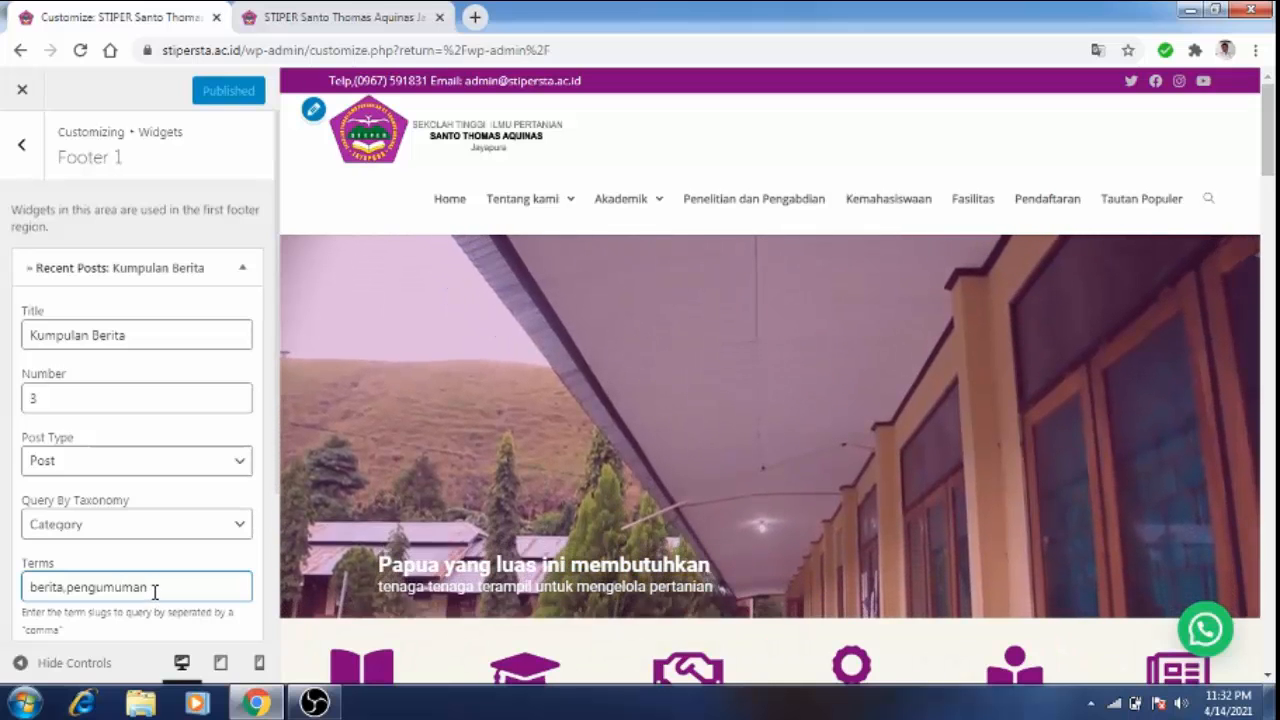
# Step: Remove "pengumuman" from the Kumpulan Berita widget's terms so that only "berita" is entered
pyautogui.press('BackSpace')
pyautogui.press('BackSpace')
pyautogui.press('BackSpace')
pyautogui.press('BackSpace')
pyautogui.press('BackSpace')
pyautogui.press('BackSpace')
pyautogui.press('BackSpace')
pyautogui.press('BackSpace')
pyautogui.press('BackSpace')
pyautogui.press('BackSpace')
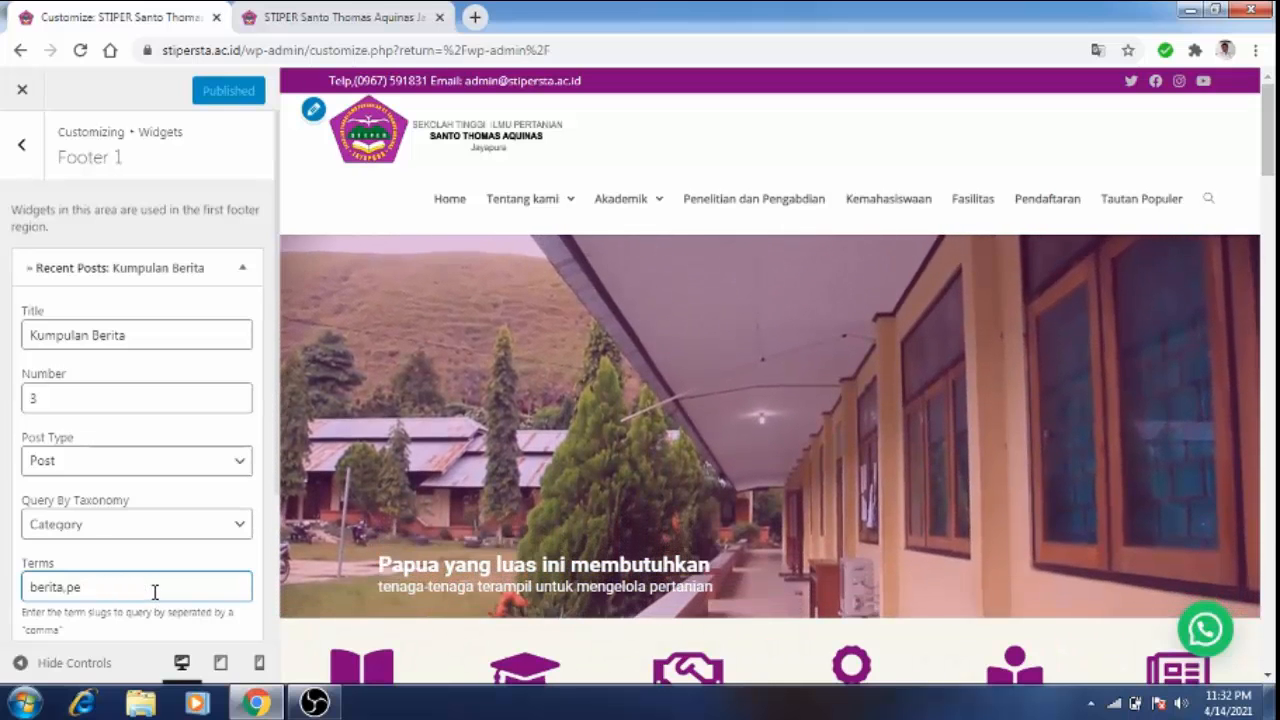
pyautogui.press('BackSpace')
pyautogui.press('BackSpace')
pyautogui.press('BackSpace')
pyautogui.press('BackSpace')
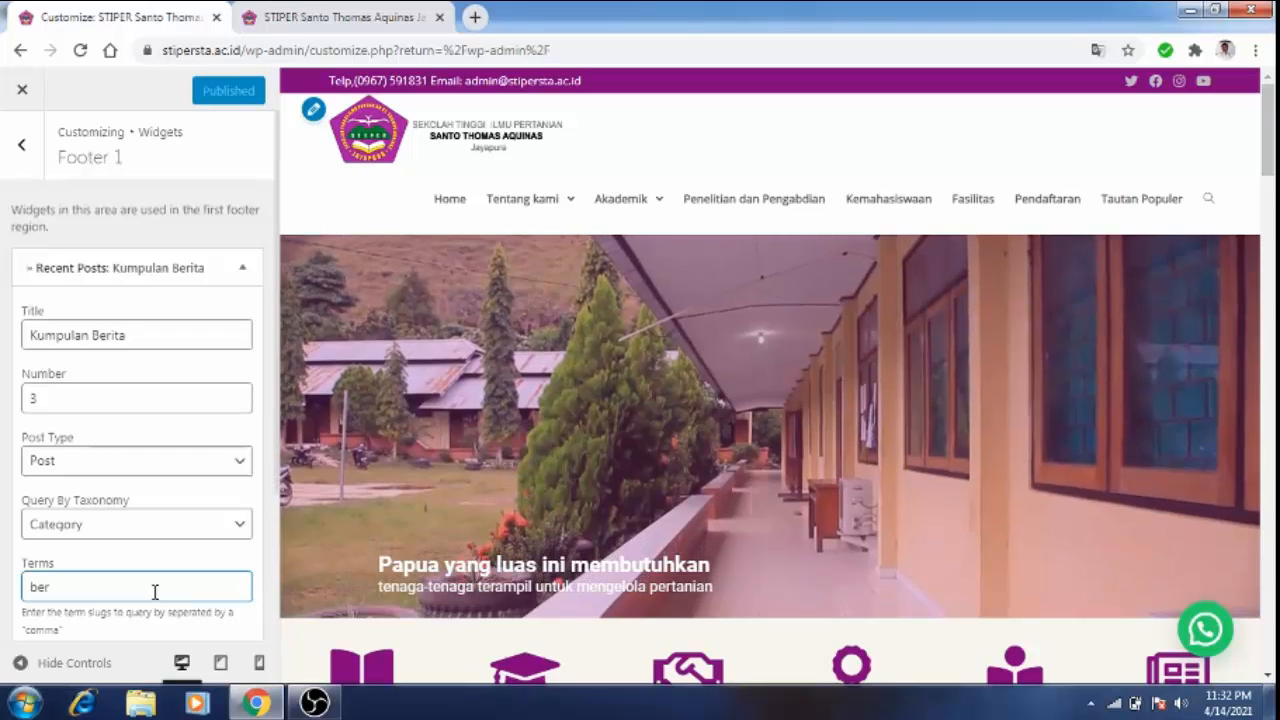
pyautogui.write('it')
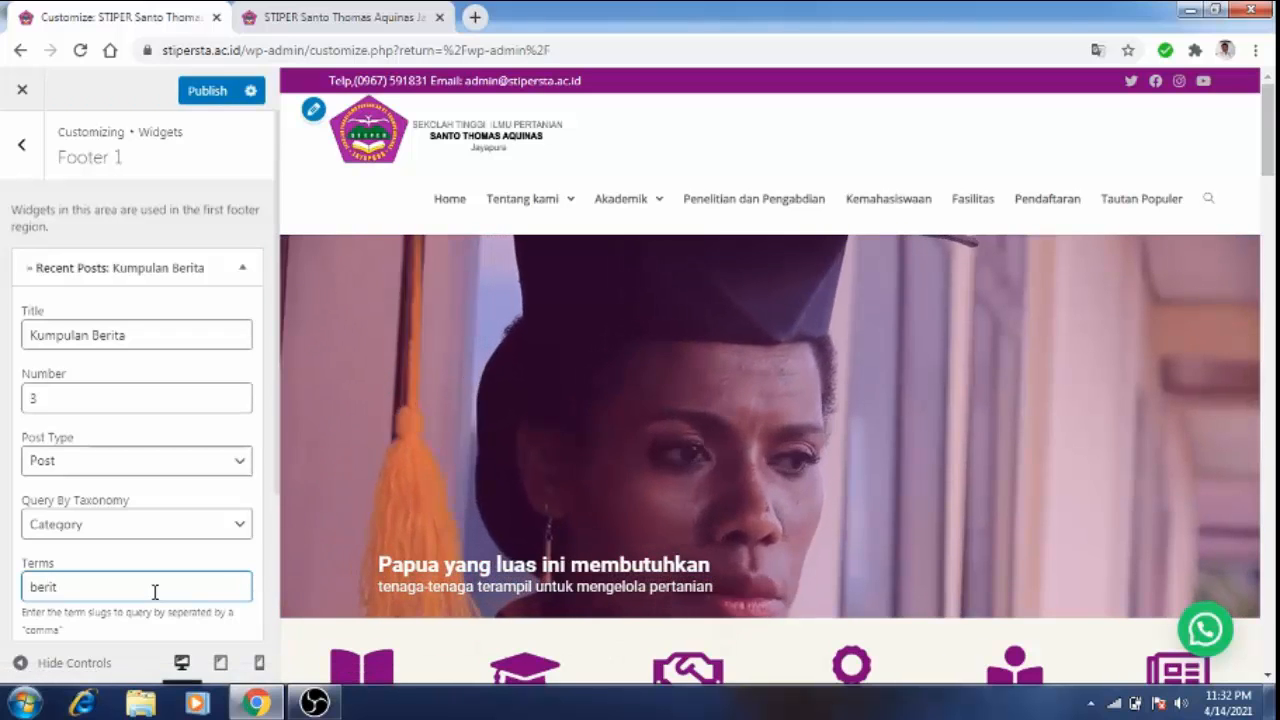
pyautogui.write('A')
pyautogui.press('BackSpace')
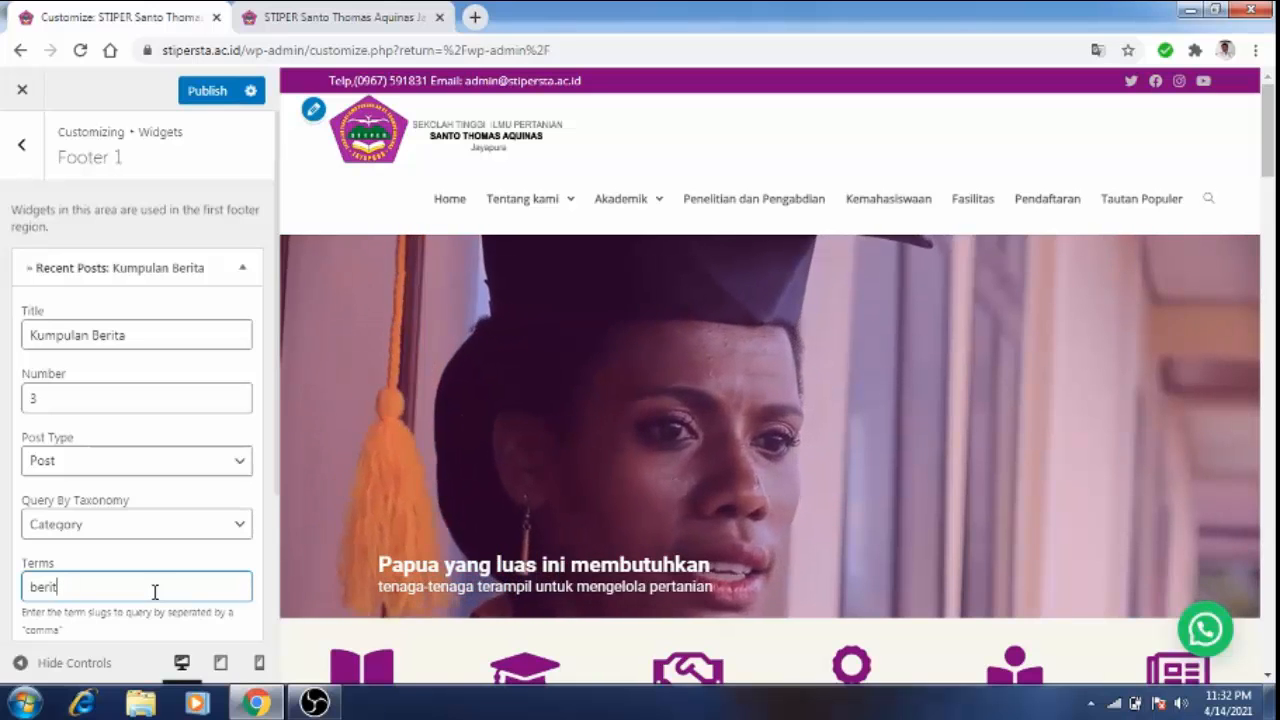
pyautogui.write('a')
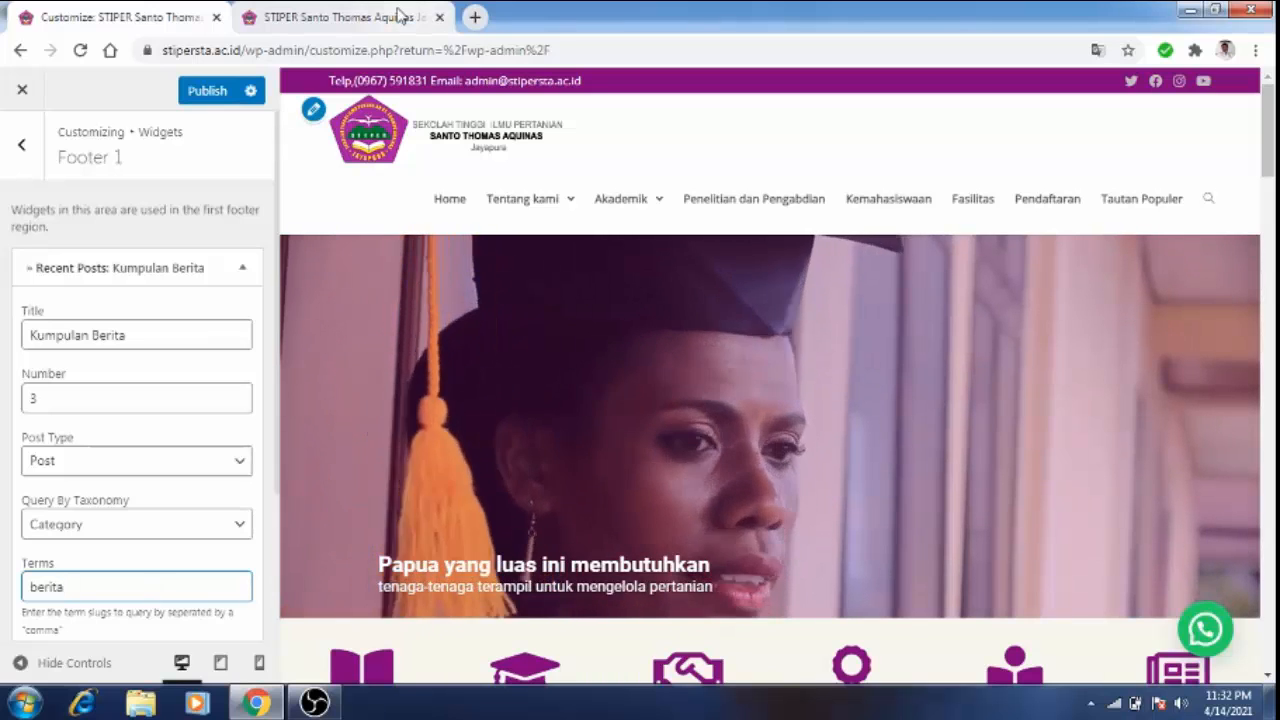
# Step: Compare the Kumpulan Berita column in the live site's footer with the footer in the customizer preview
pyautogui.click(400, 16)
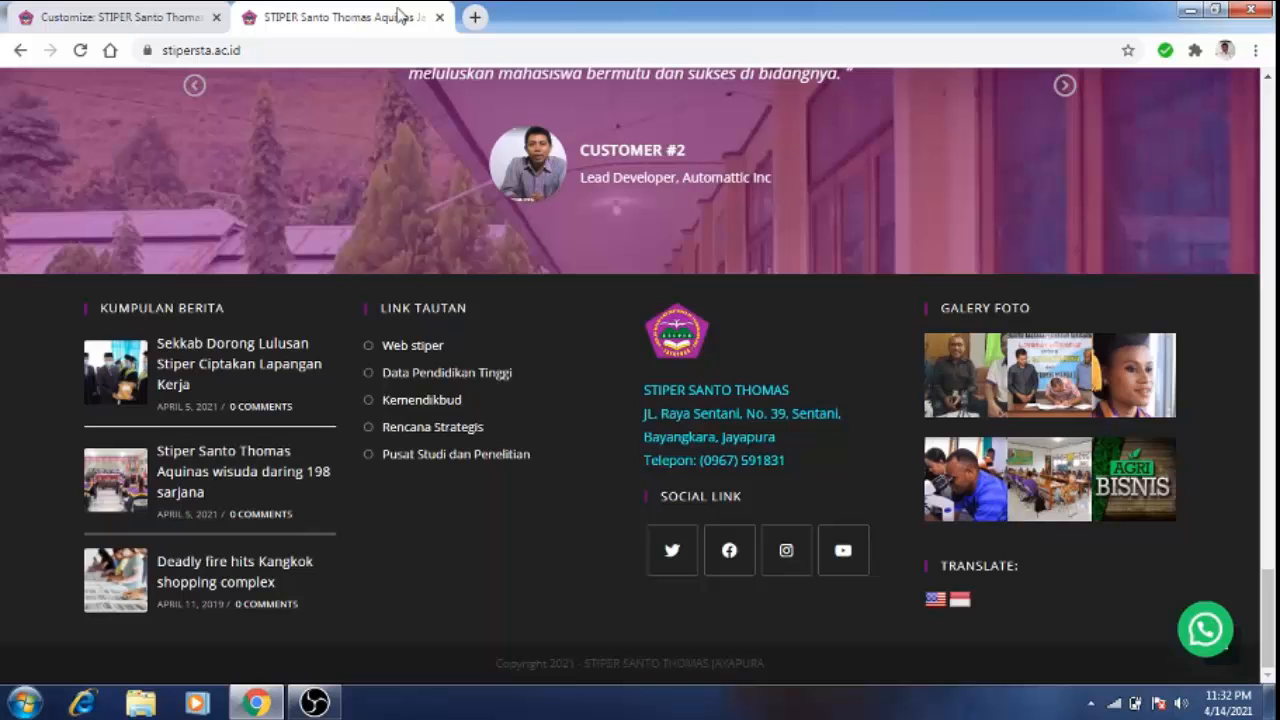
pyautogui.click(193, 19)
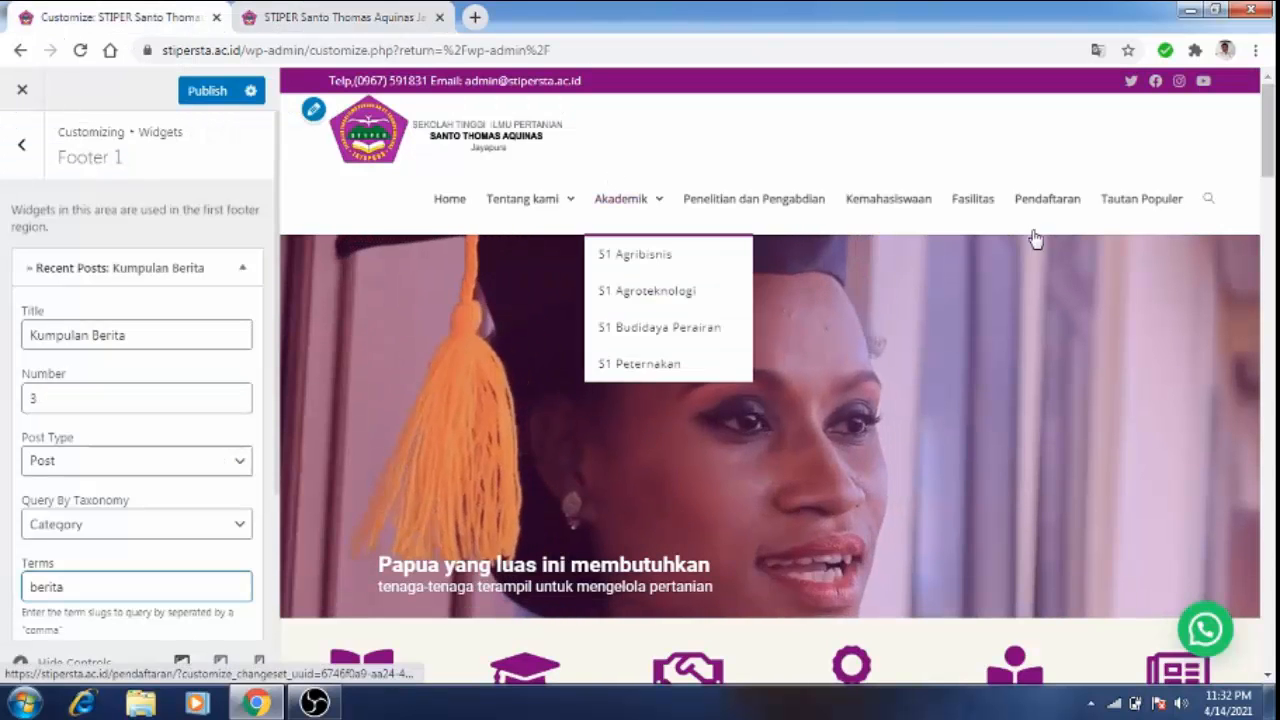
pyautogui.moveTo(1268, 165); pyautogui.dragTo(1273, 632)
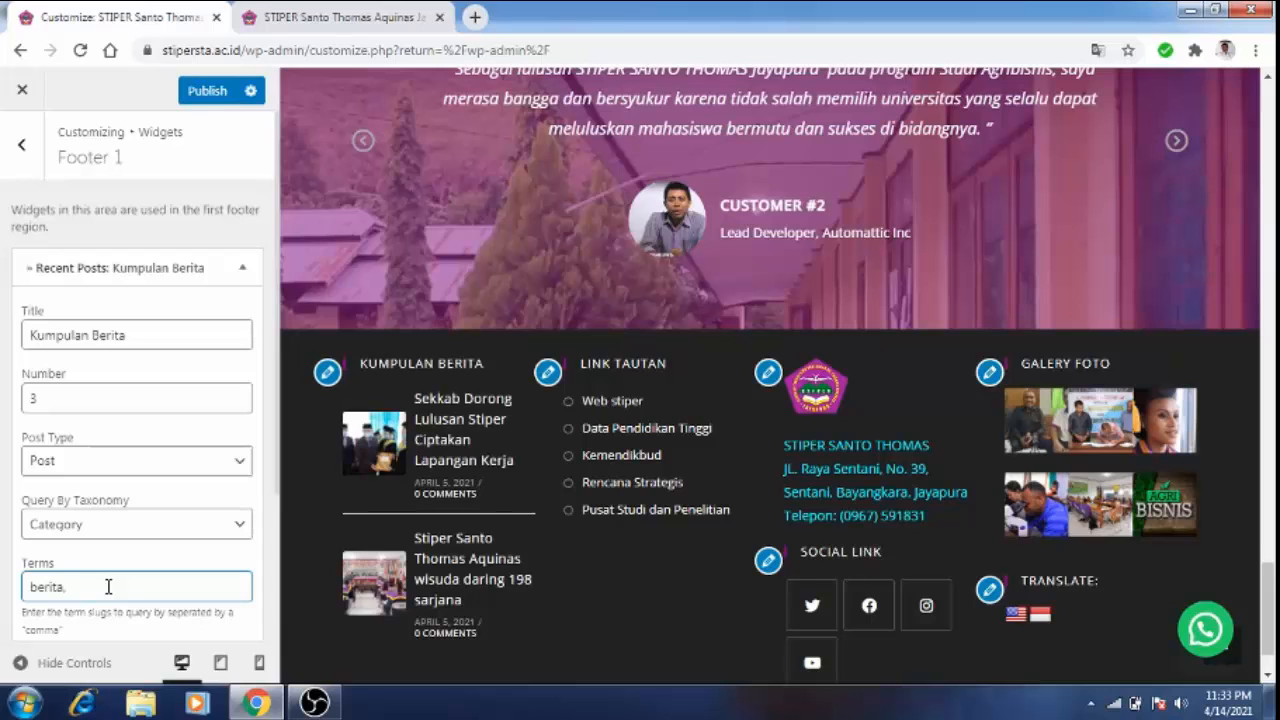
# Step: Try adding "pengumuman" after "berita" in the Kumpulan Berita widget's terms, then remove it again
pyautogui.write('p')
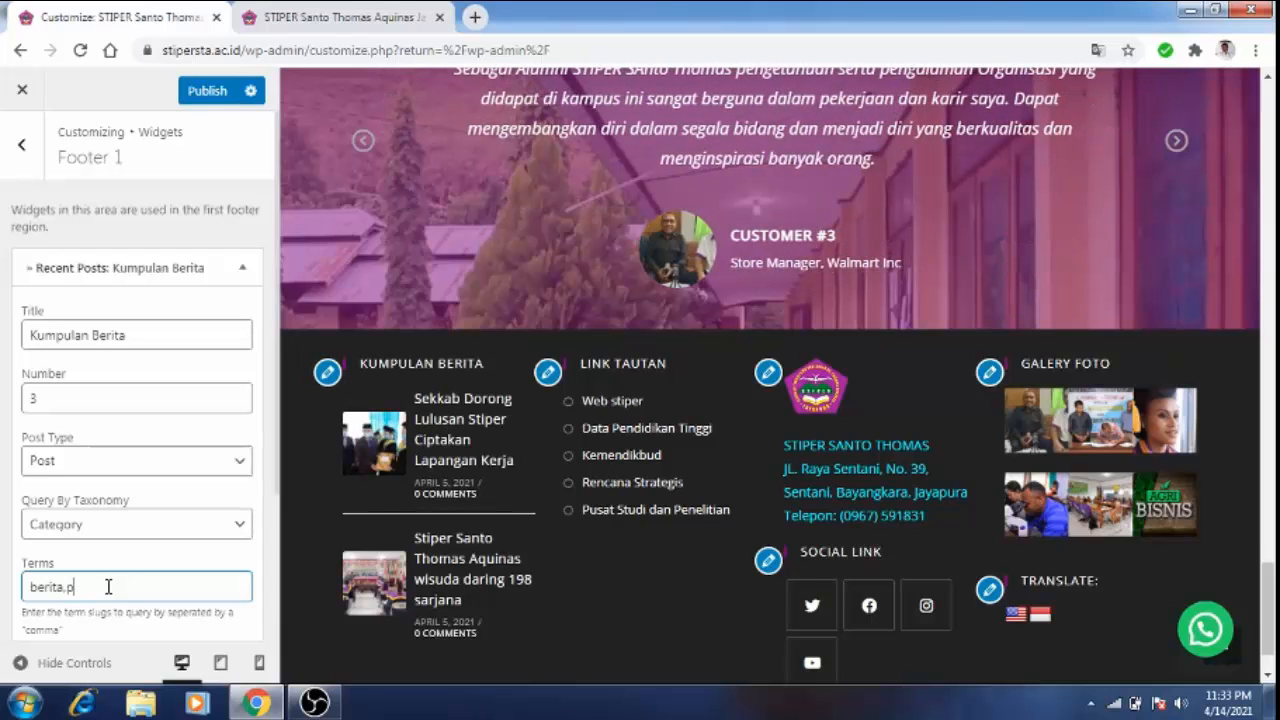
pyautogui.write('engumum')
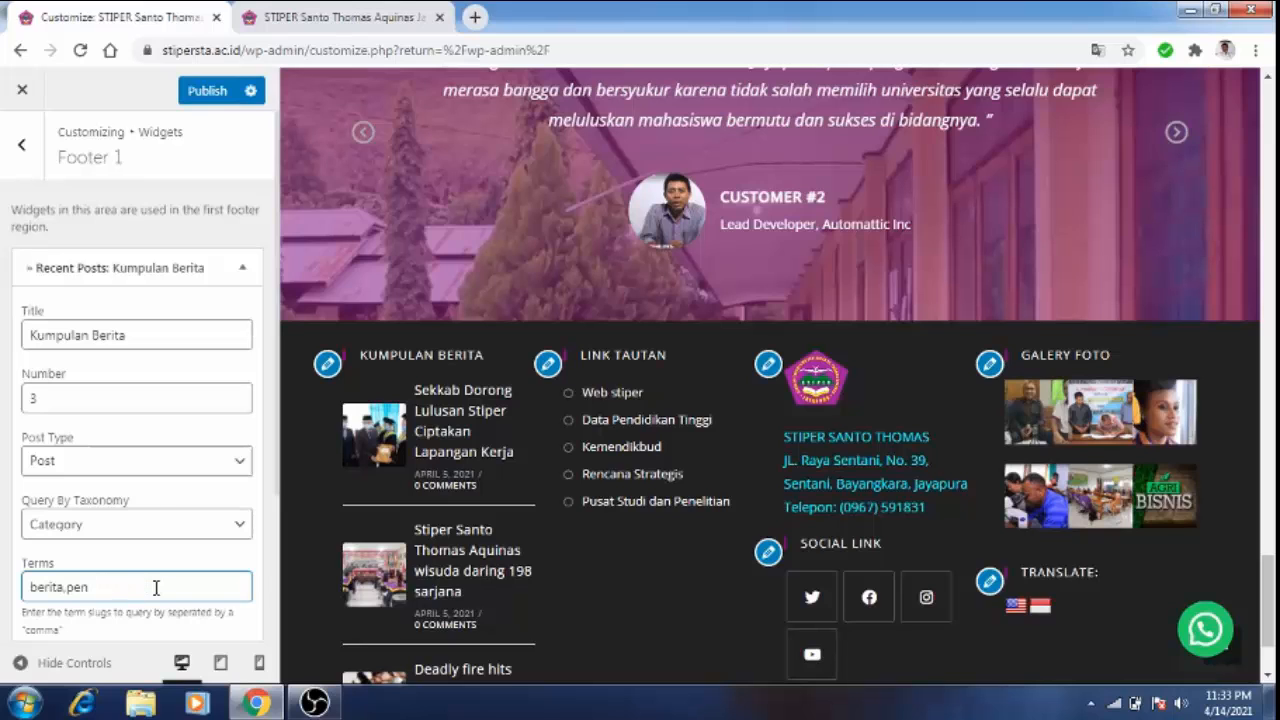
pyautogui.press('BackSpace')
pyautogui.press('BackSpace')
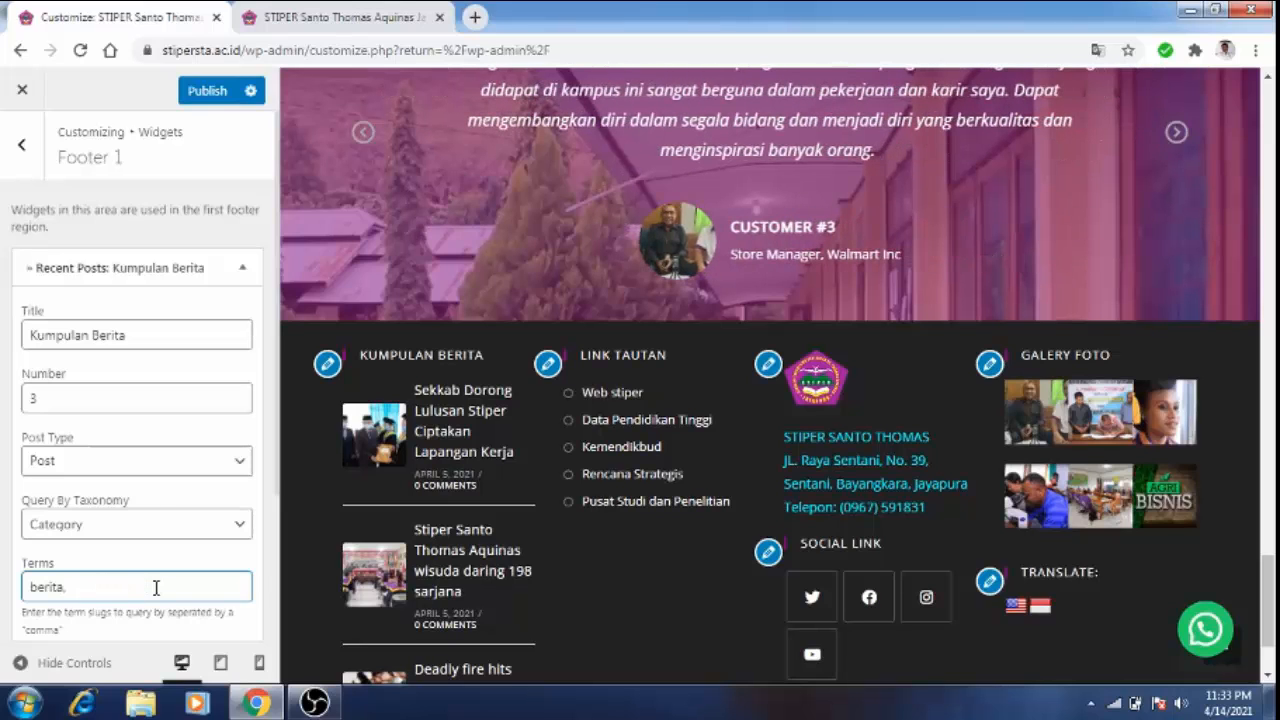
pyautogui.write(',')
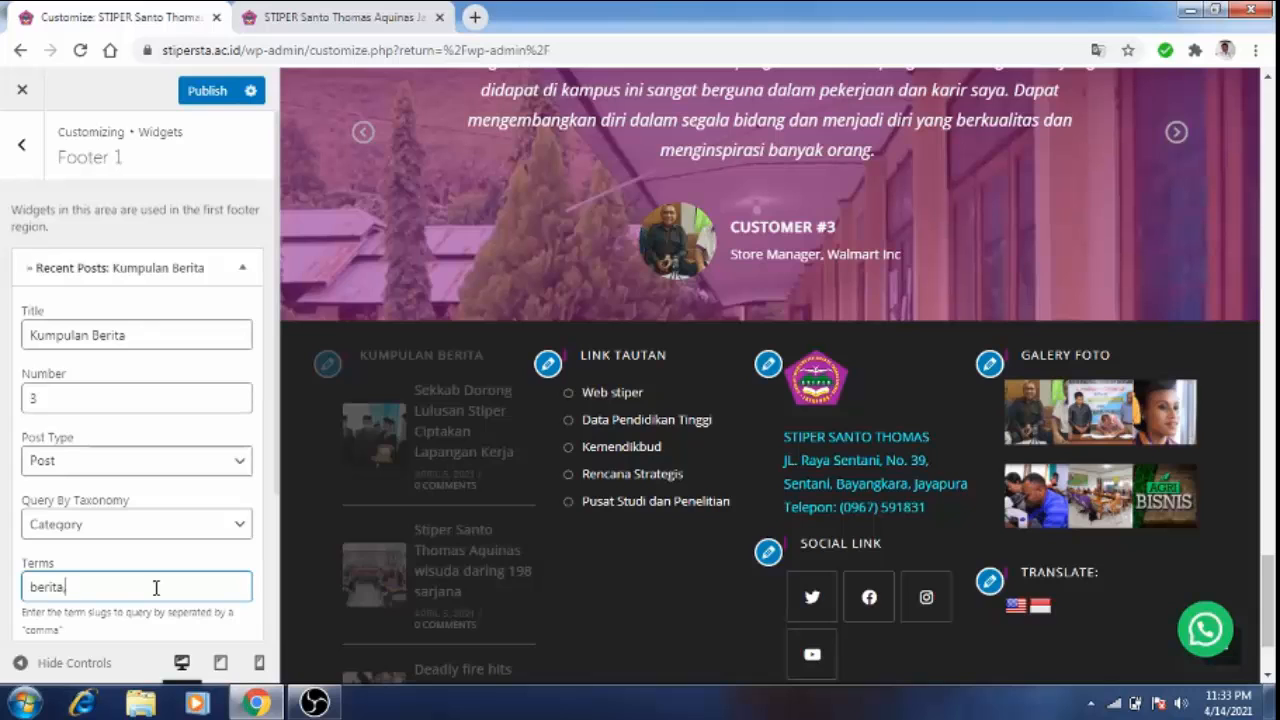
# Step: Try the terms "prestasi,kerjasama" in the Kumpulan Berita widget and check its posts in the footer preview
pyautogui.press('BackSpace')
pyautogui.press('BackSpace')
pyautogui.press('BackSpace')
pyautogui.press('BackSpace')
pyautogui.press('BackSpace')
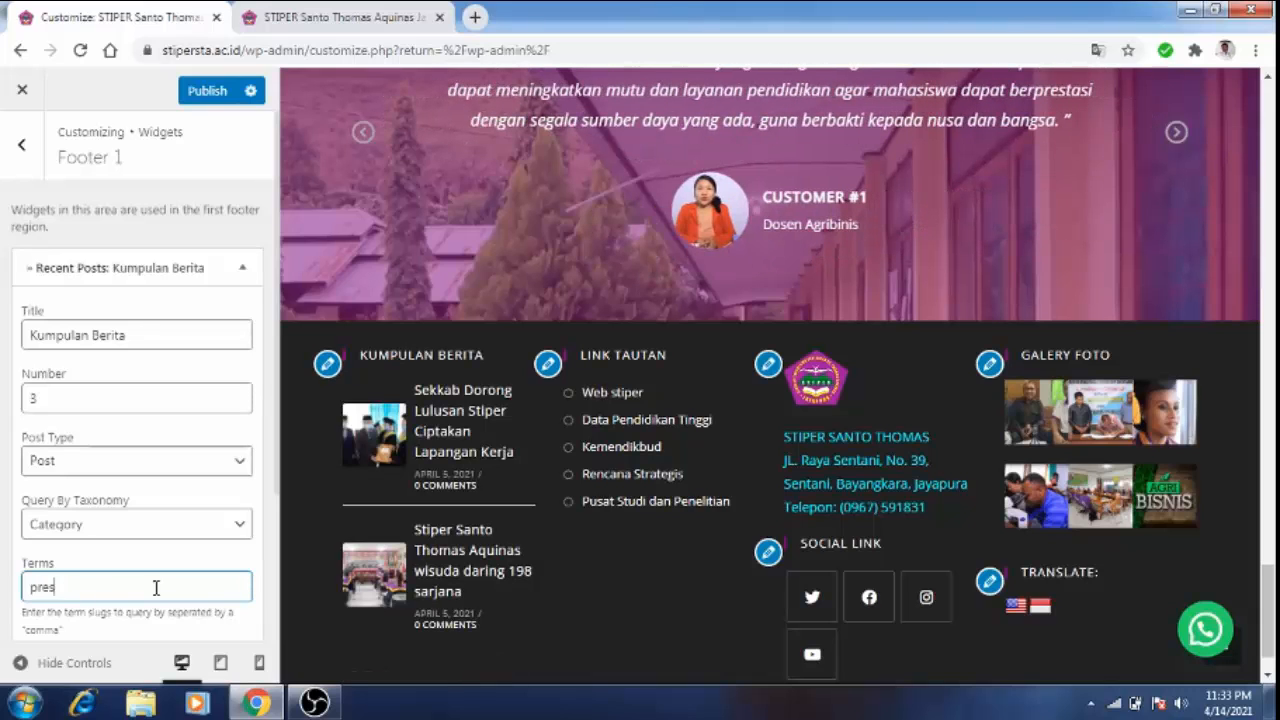
pyautogui.write('prestasi')
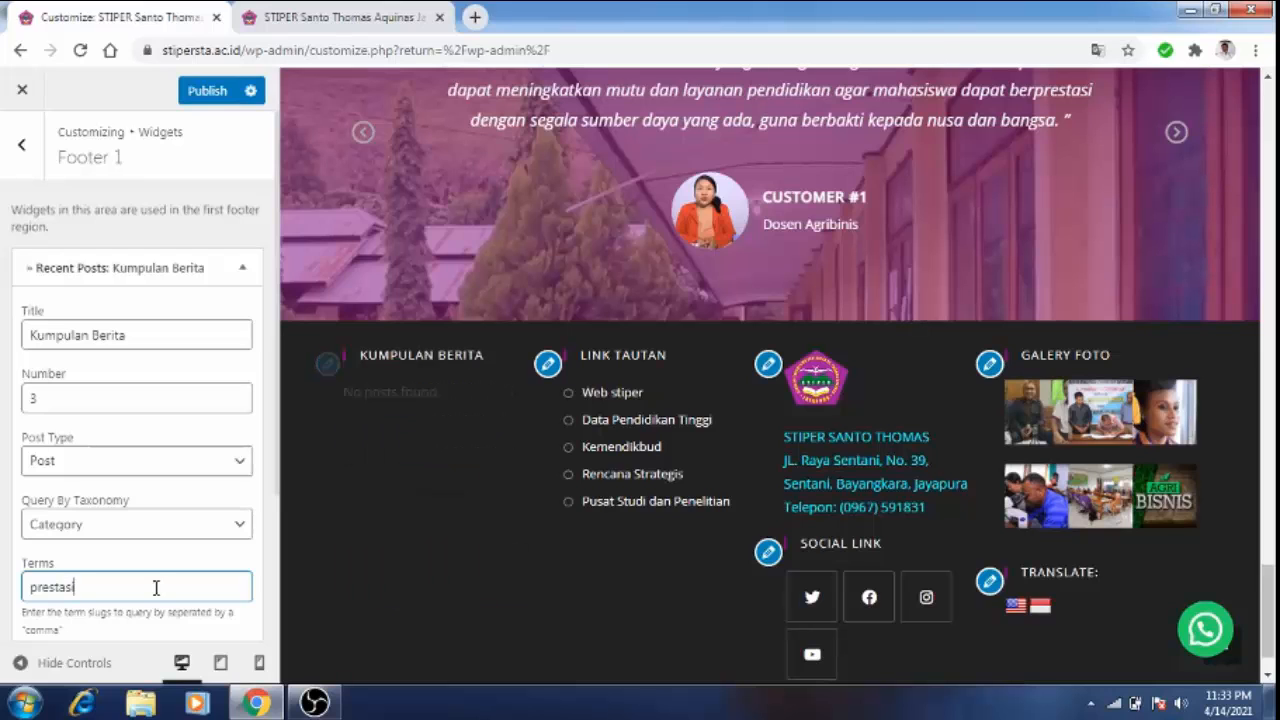
pyautogui.write(',kerj')
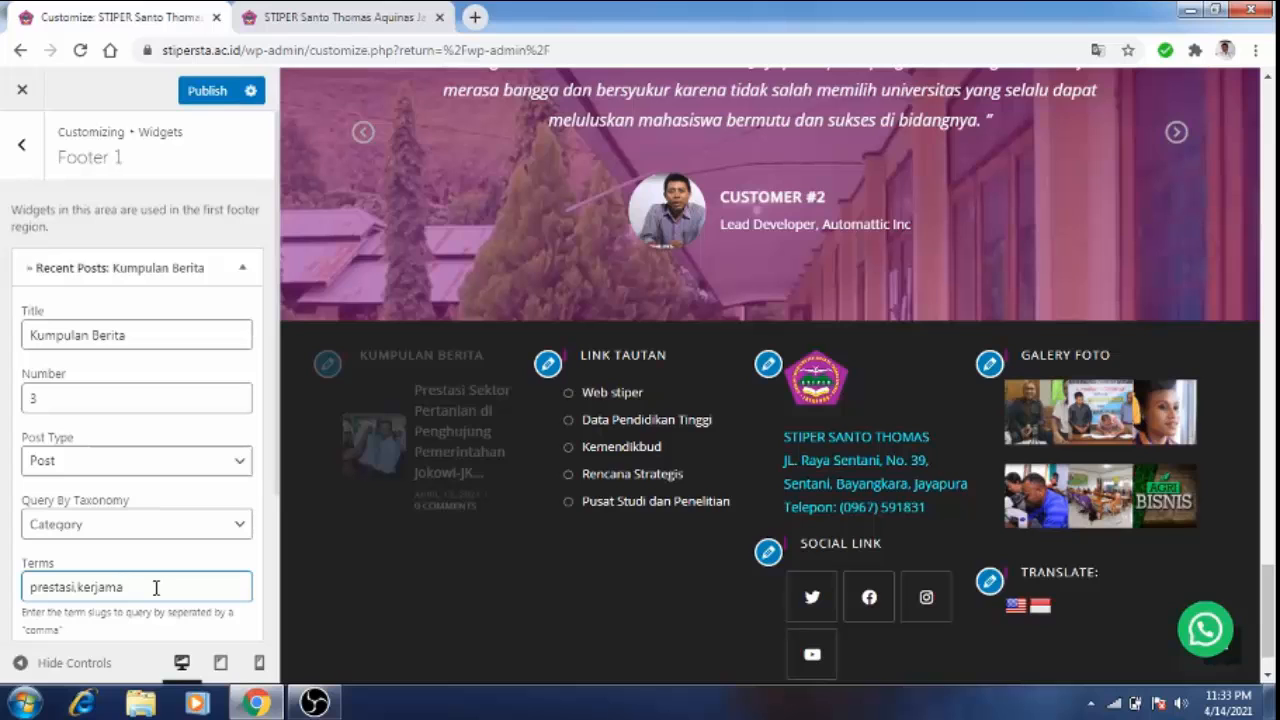
pyautogui.write('am')
pyautogui.press('BackSpace')
pyautogui.write('sa')
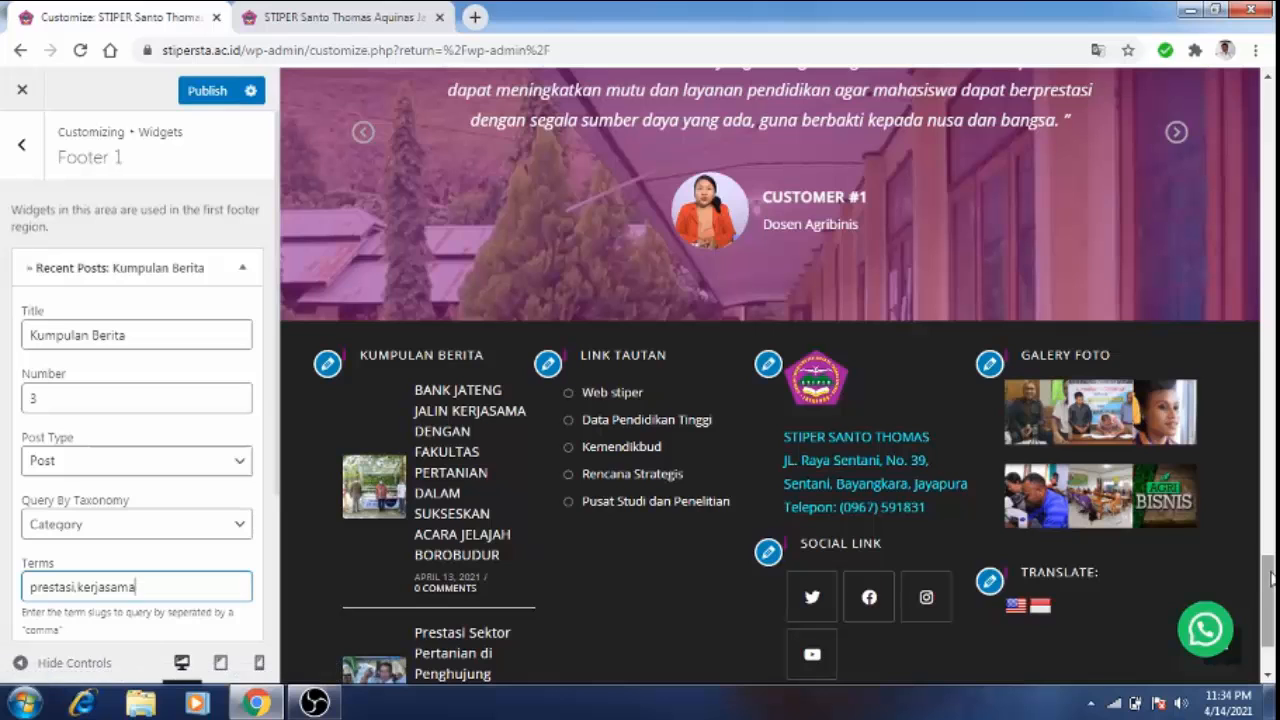
pyautogui.moveTo(1272, 579)
pyautogui.mouseDown()
pyautogui.moveTo(1272, 600)
pyautogui.moveTo(1272, 583)
pyautogui.mouseUp()
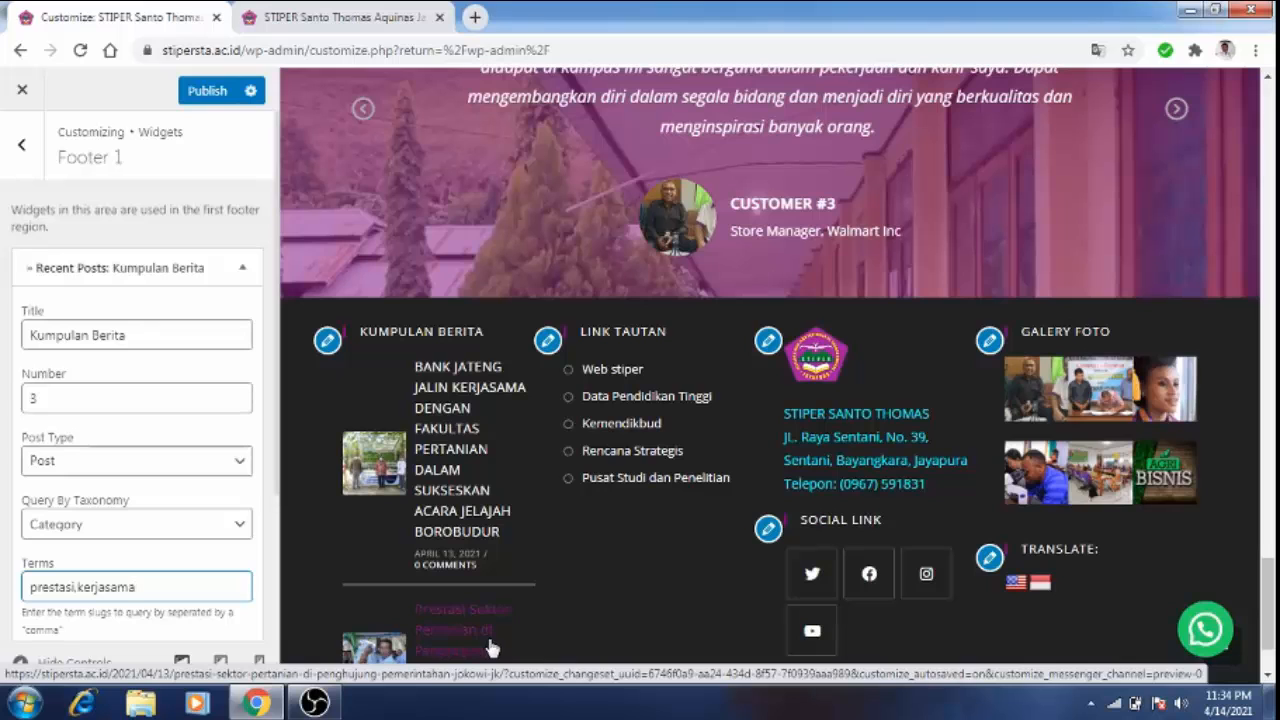
pyautogui.scroll(-2, 770, 420)
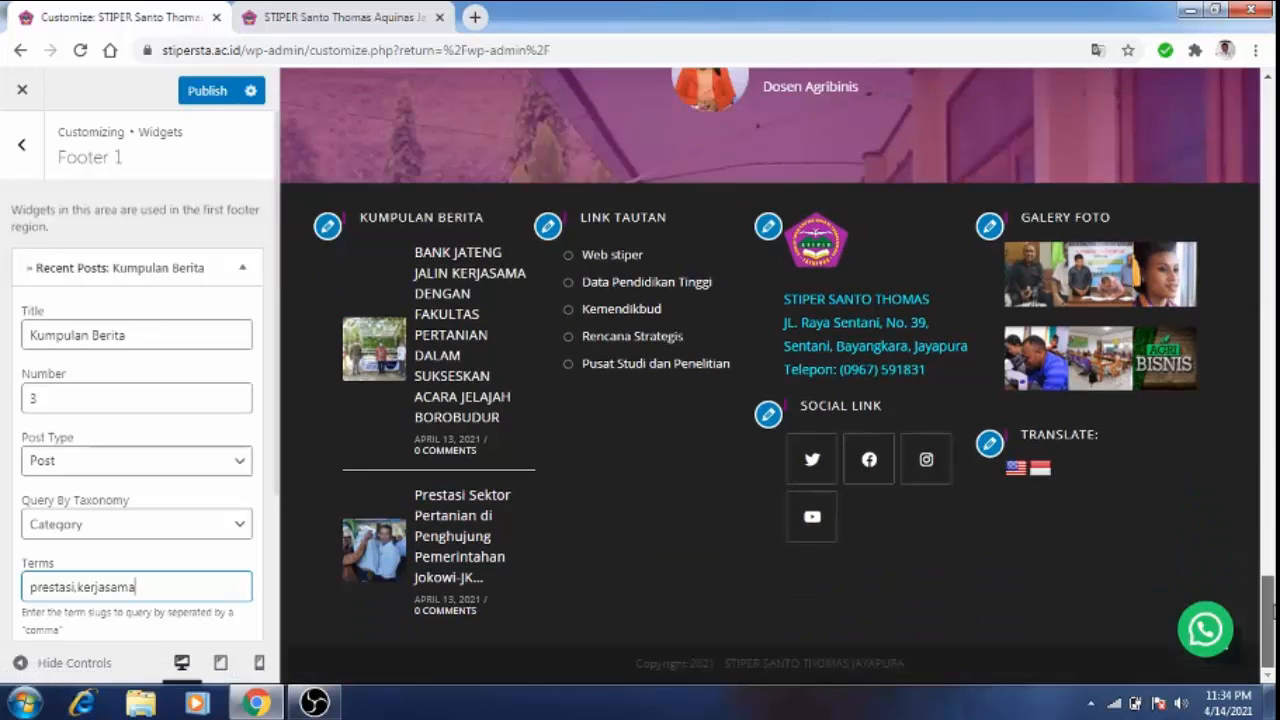
pyautogui.moveTo(1273, 606)
pyautogui.mouseDown()
pyautogui.moveTo(1273, 537)
pyautogui.moveTo(1273, 618)
pyautogui.mouseUp()
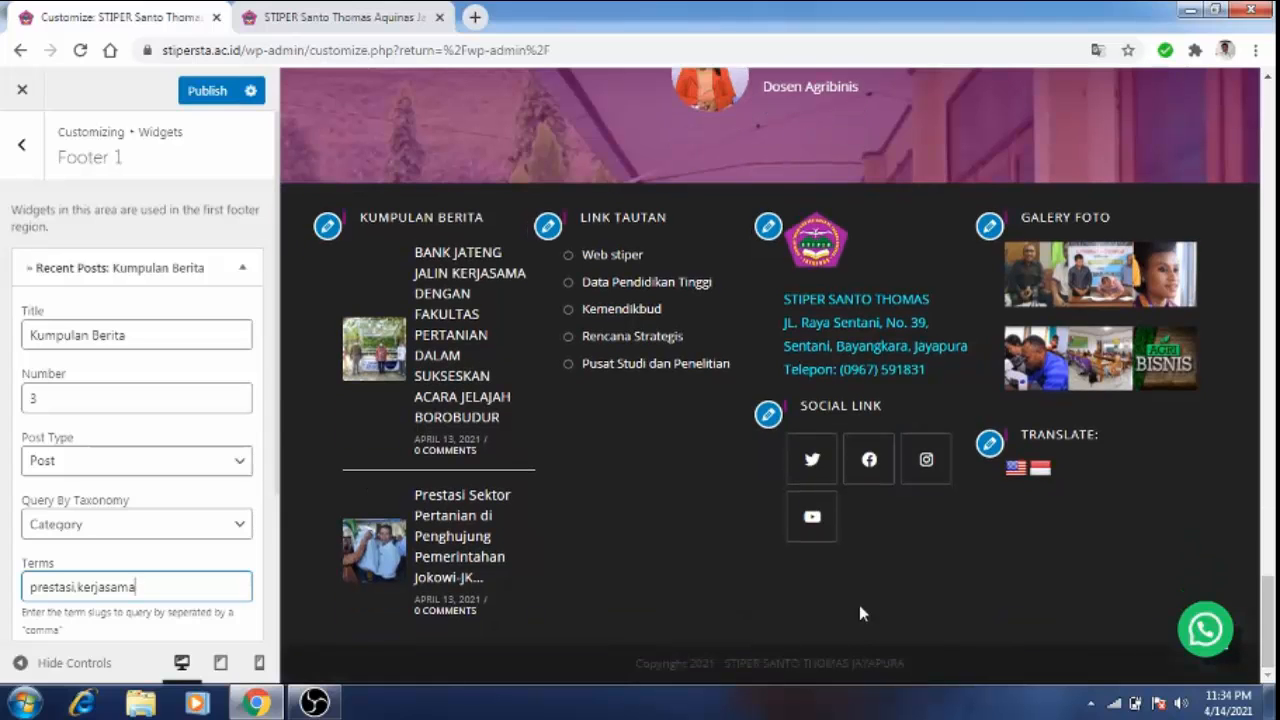
# Step: Set the Kumpulan Berita widget's terms to "berita,pengumuman"
pyautogui.doubleClick(142, 587)
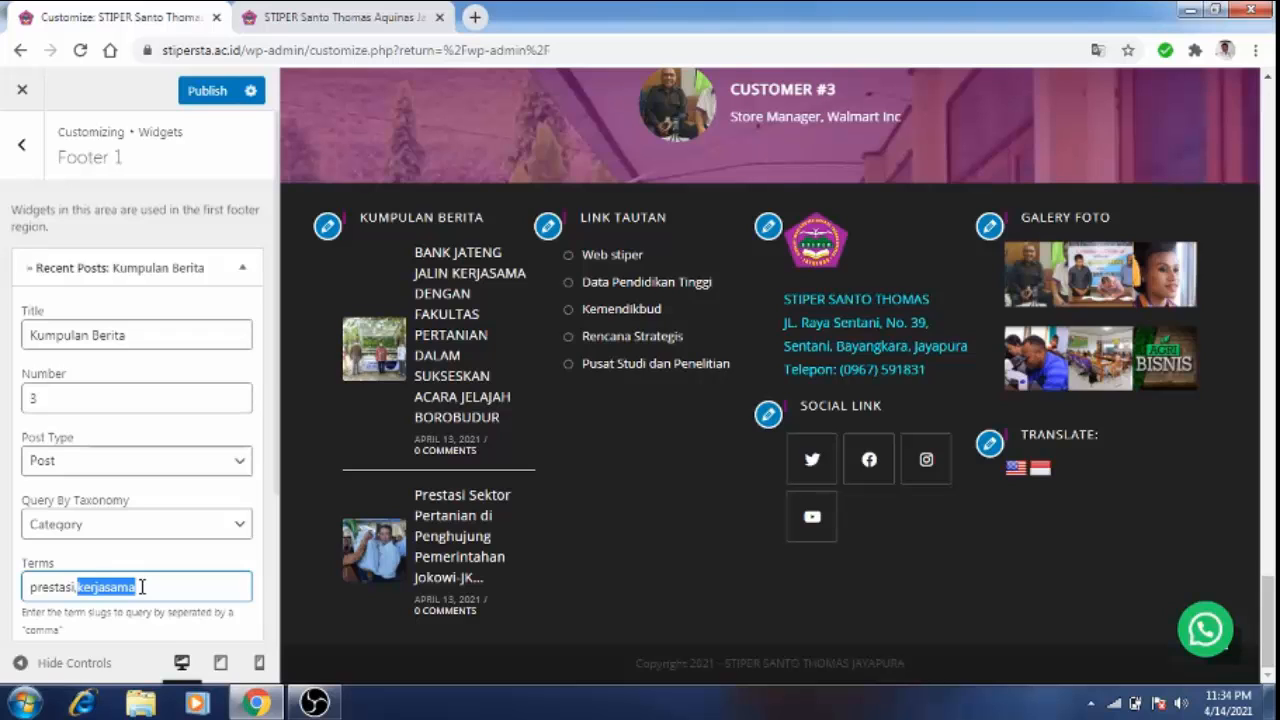
pyautogui.press('BackSpace')
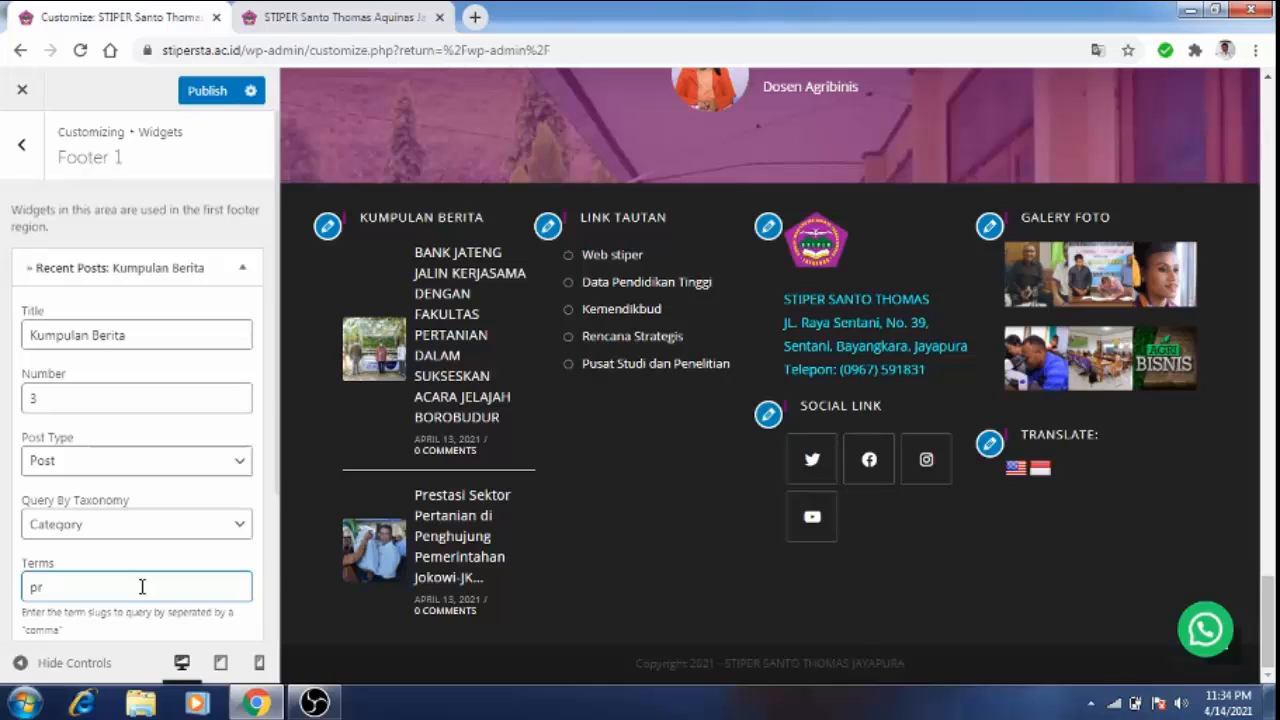
pyautogui.write('berita,')
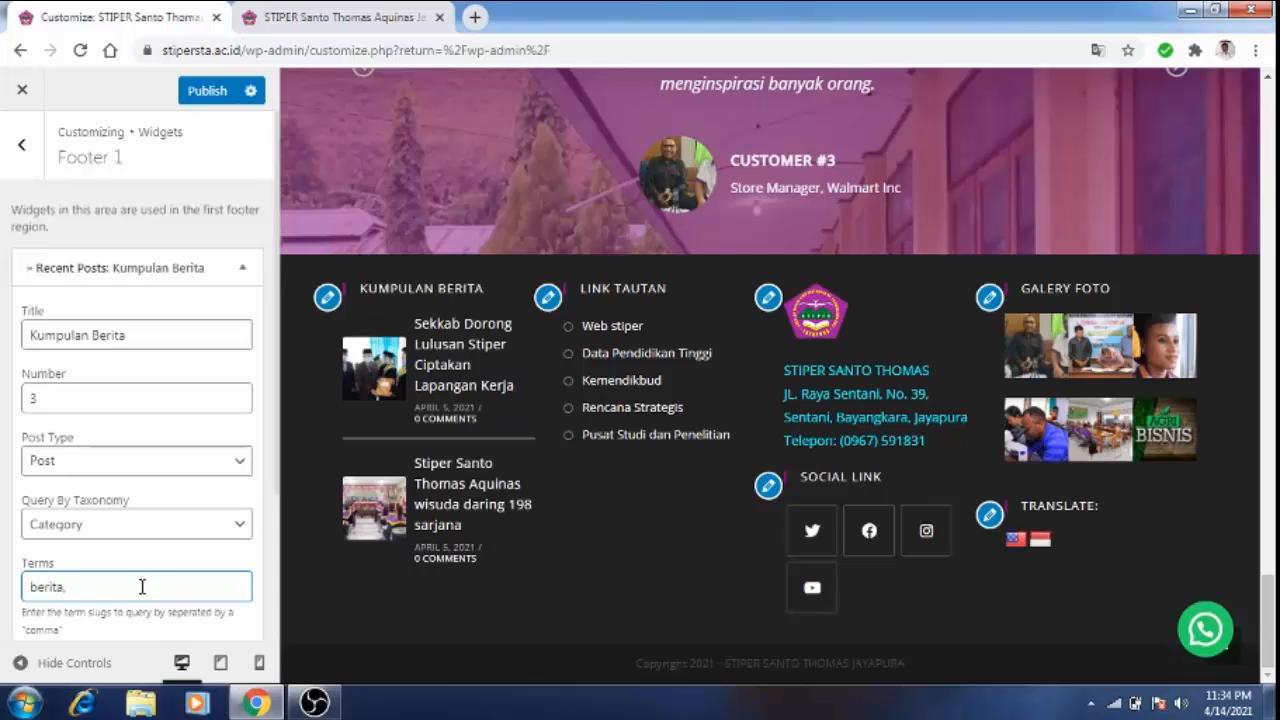
pyautogui.press('BackSpace')
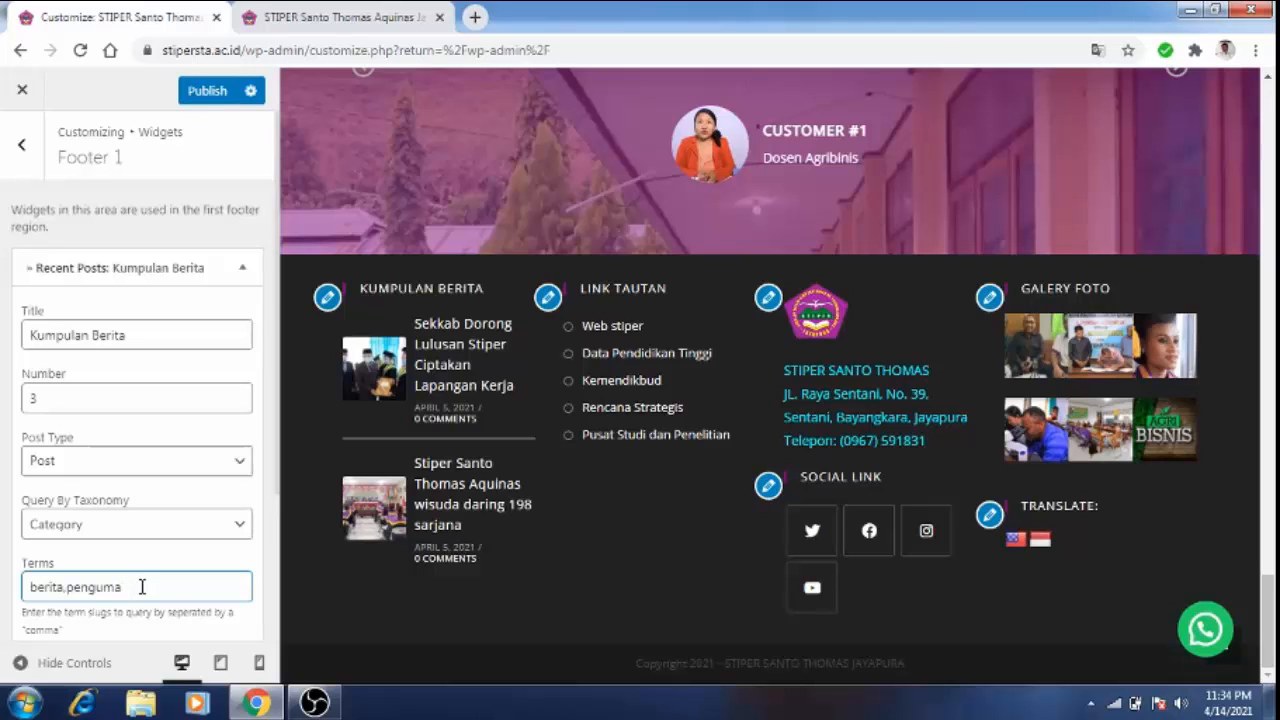
pyautogui.press('BackSpace')
pyautogui.write('uma')
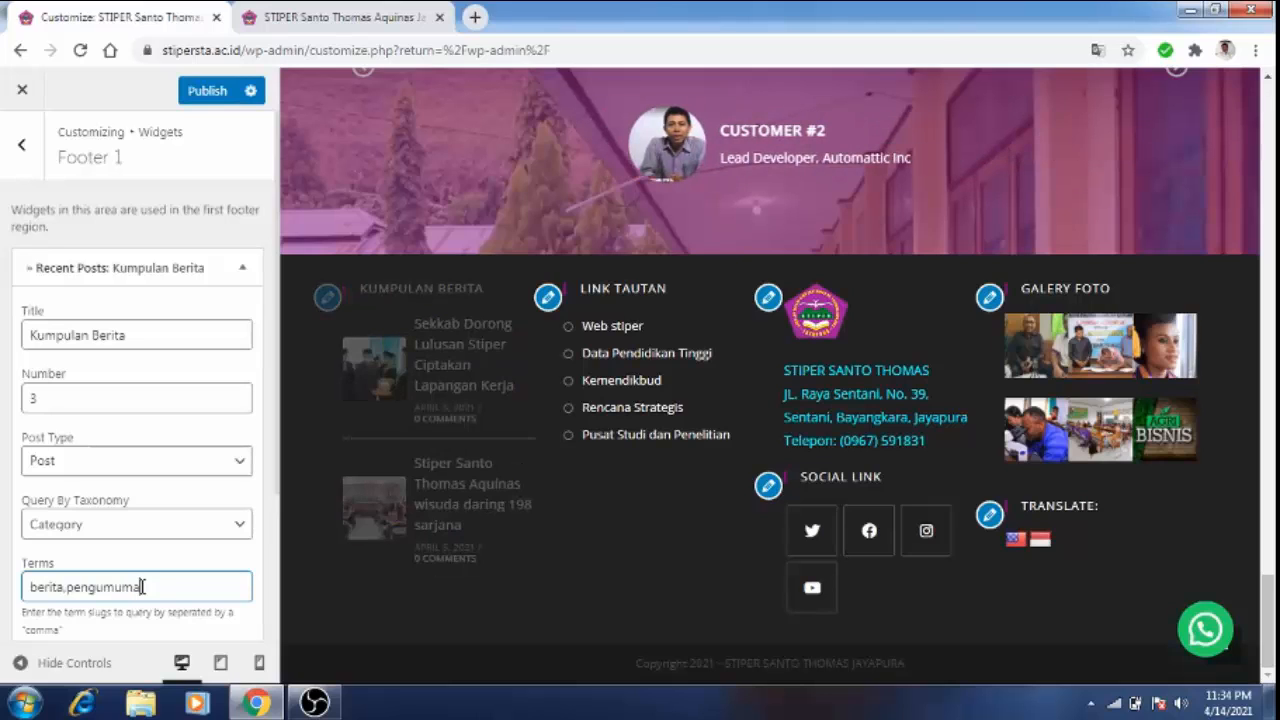
pyautogui.write('n')
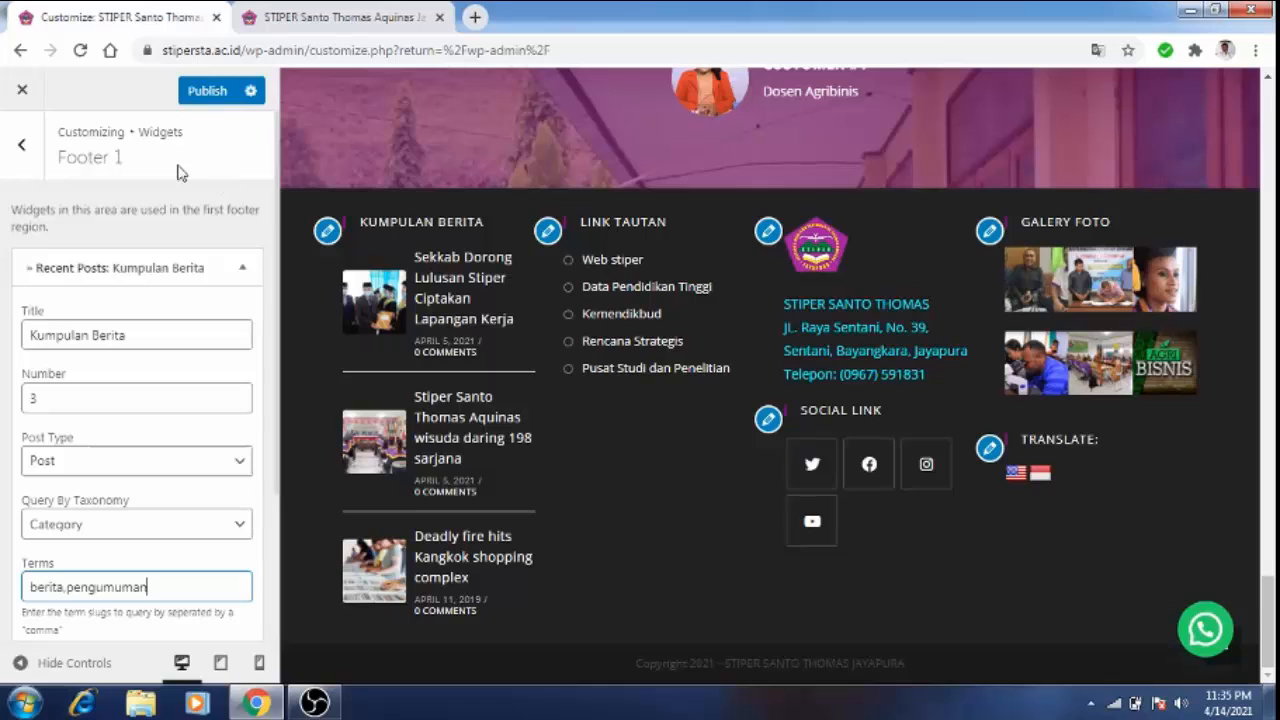
# Step: Leave Footer 1, open the Footer 2 widget area and expand its Custom Links widget "Link tautan"
pyautogui.click(27, 150)
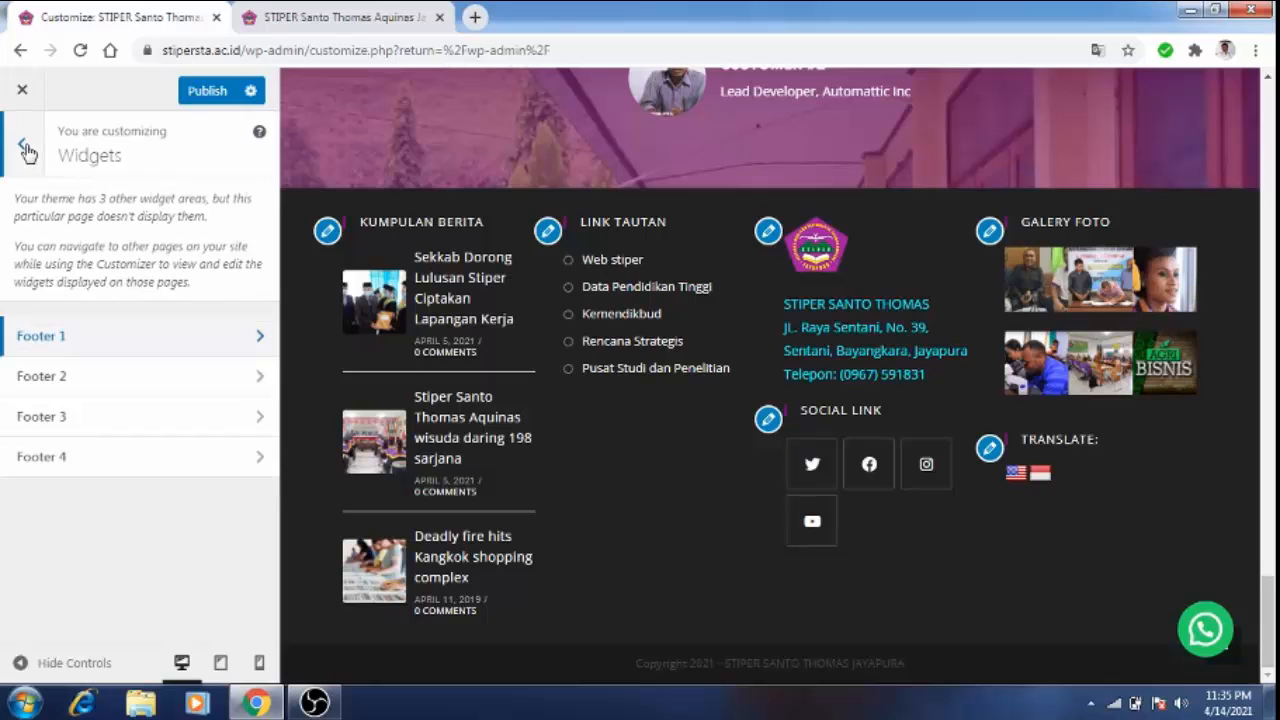
pyautogui.click(127, 378)
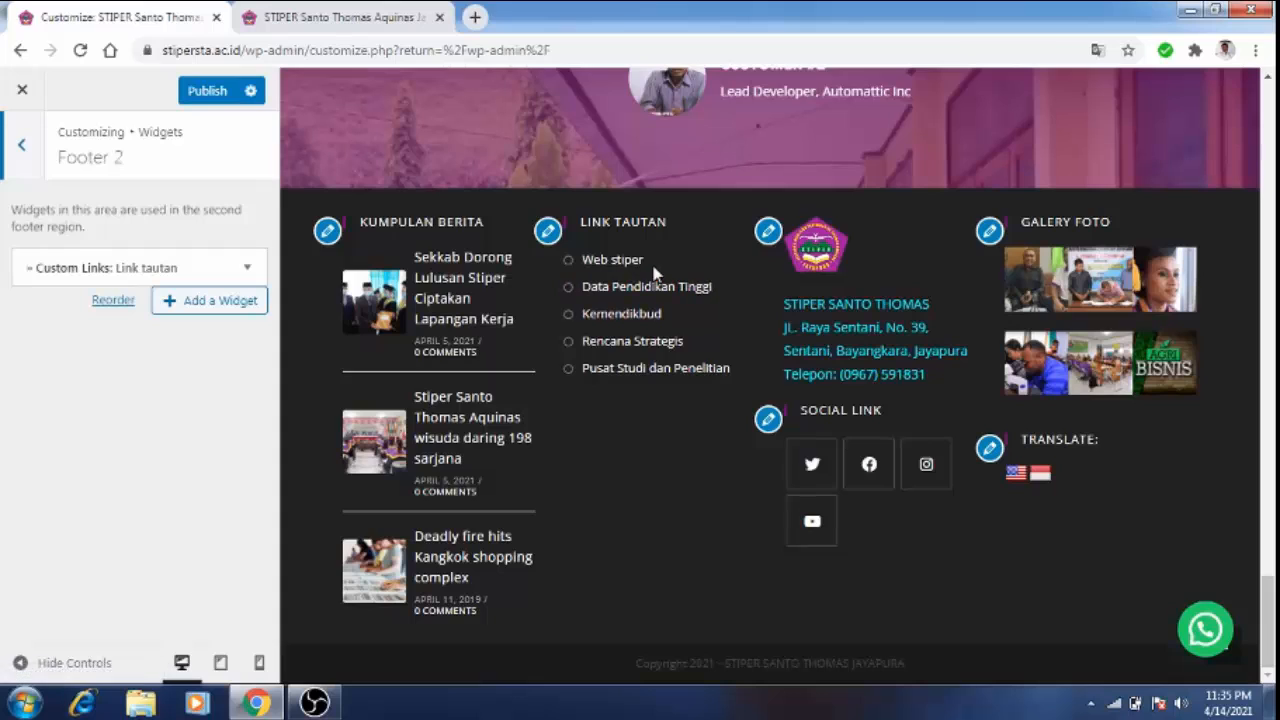
pyautogui.click(247, 272)
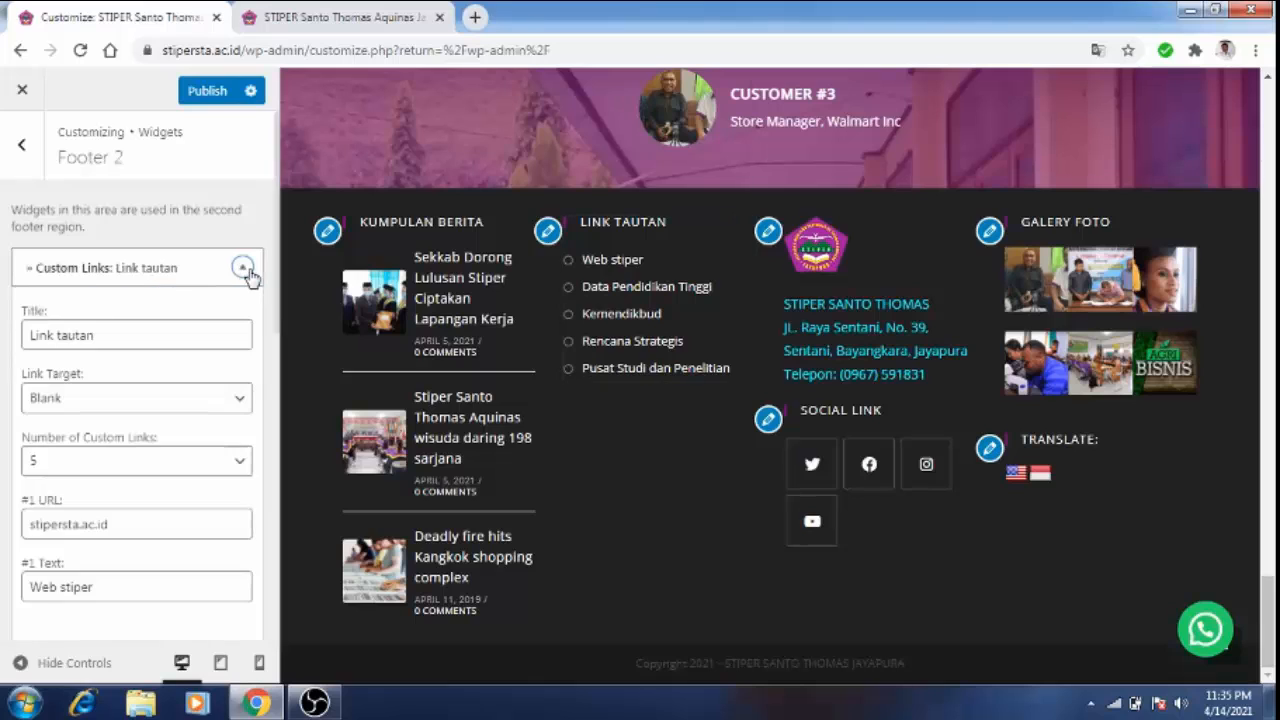
# Step: Examine the Link tautan widget's title and its links' URL and text settings against the footer preview
pyautogui.click(110, 336)
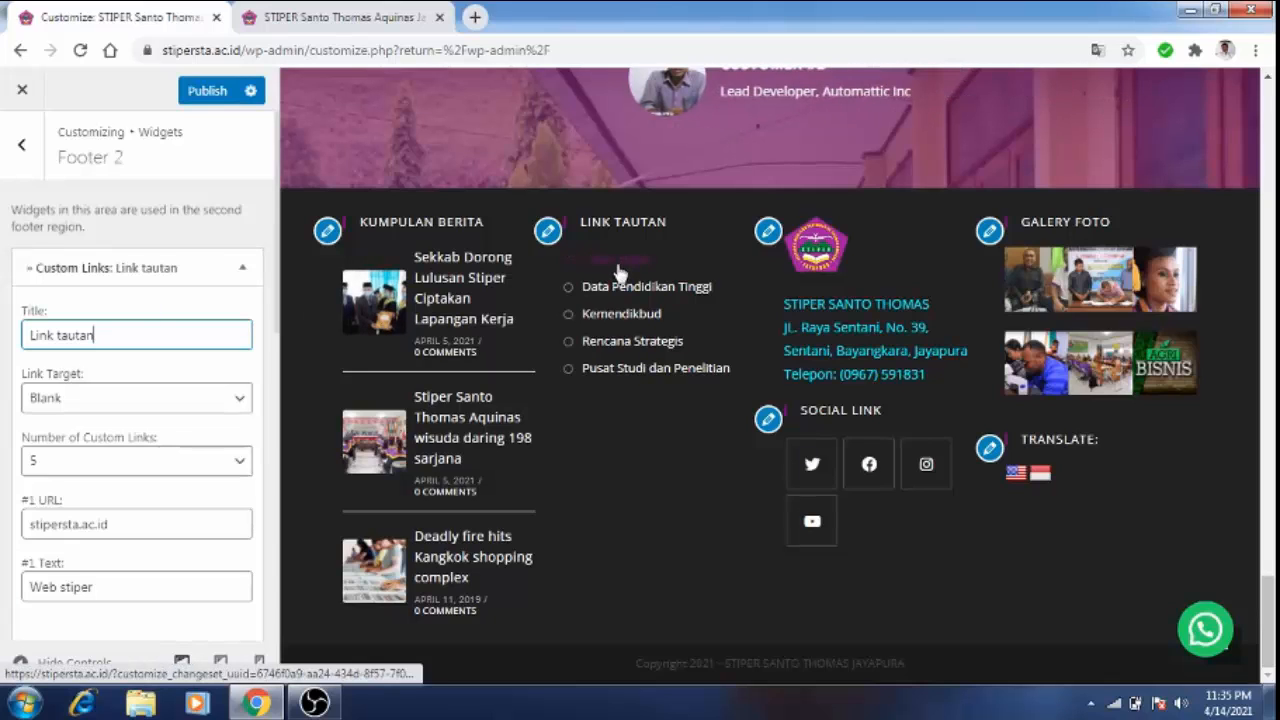
pyautogui.click(115, 588)
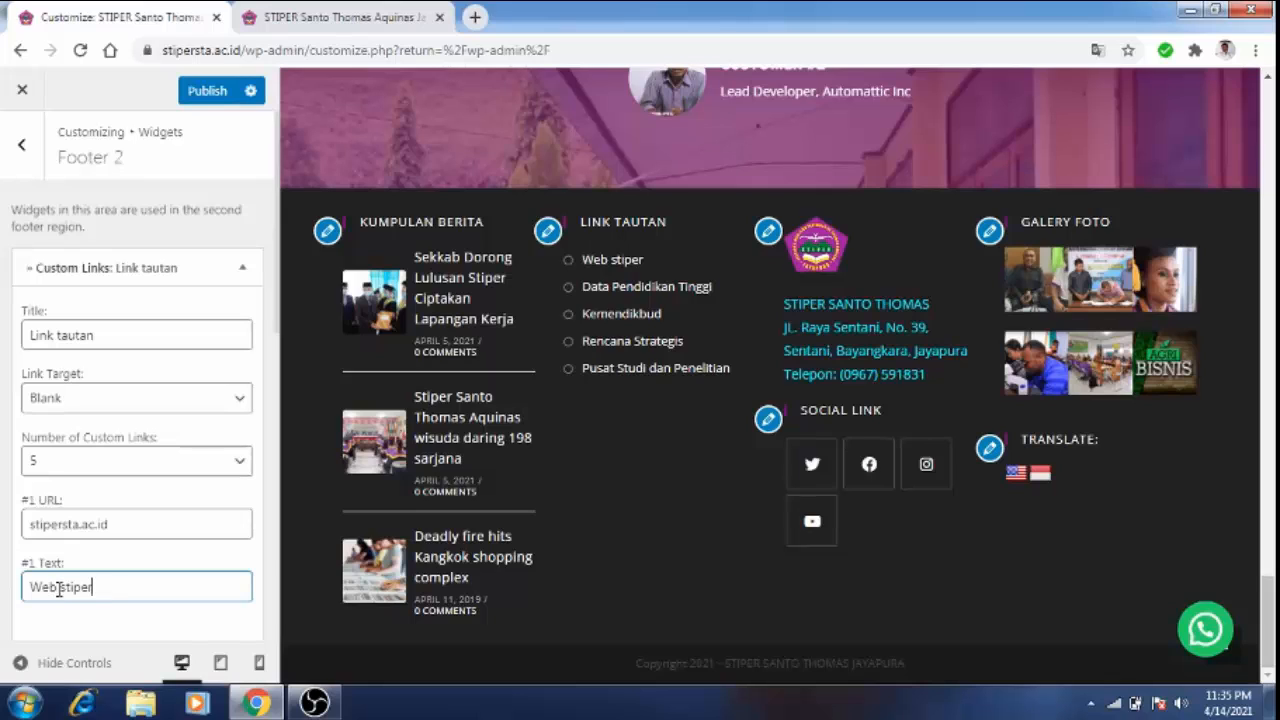
pyautogui.click(129, 525)
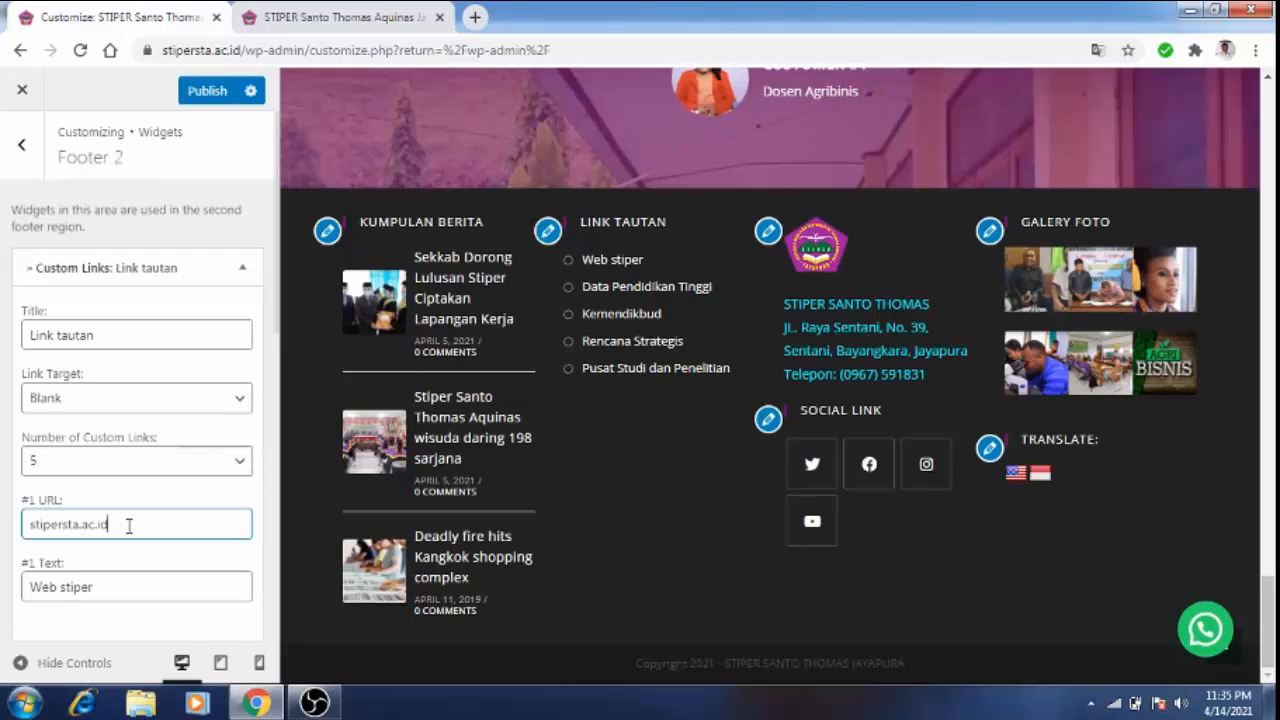
pyautogui.click(98, 587)
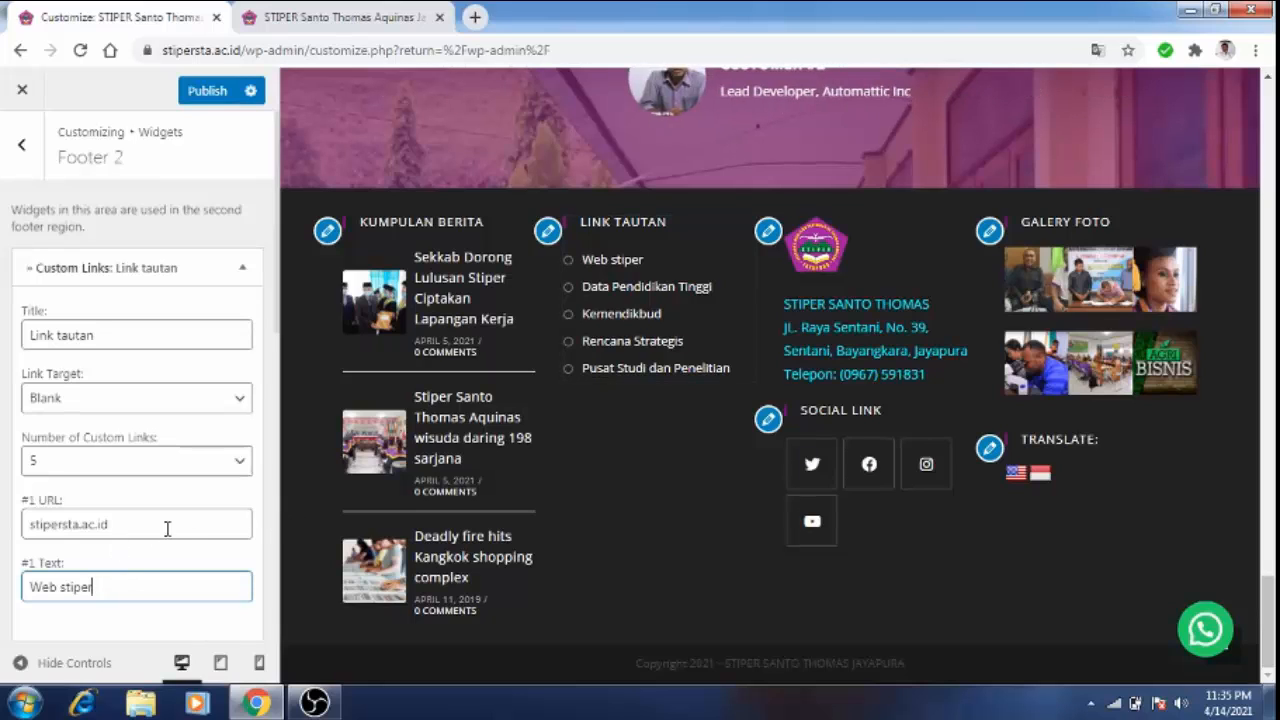
pyautogui.scroll(-1, 278, 355)
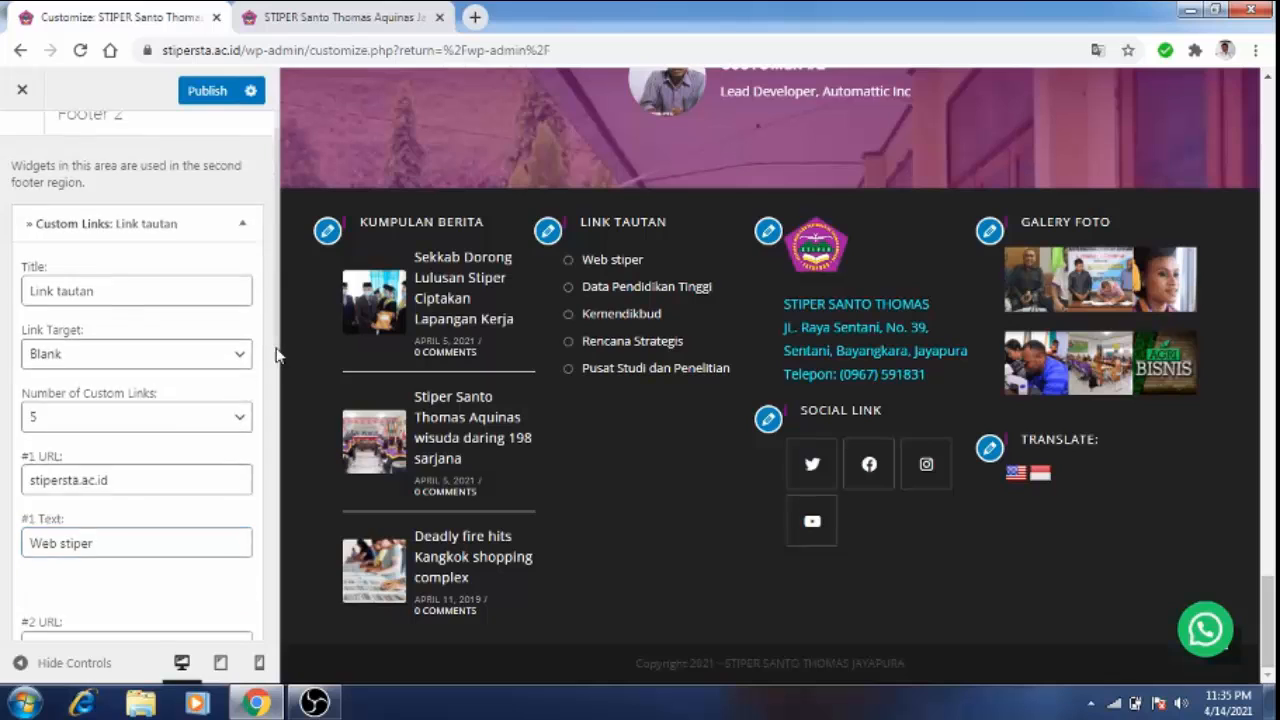
pyautogui.scroll(-5, 278, 355)
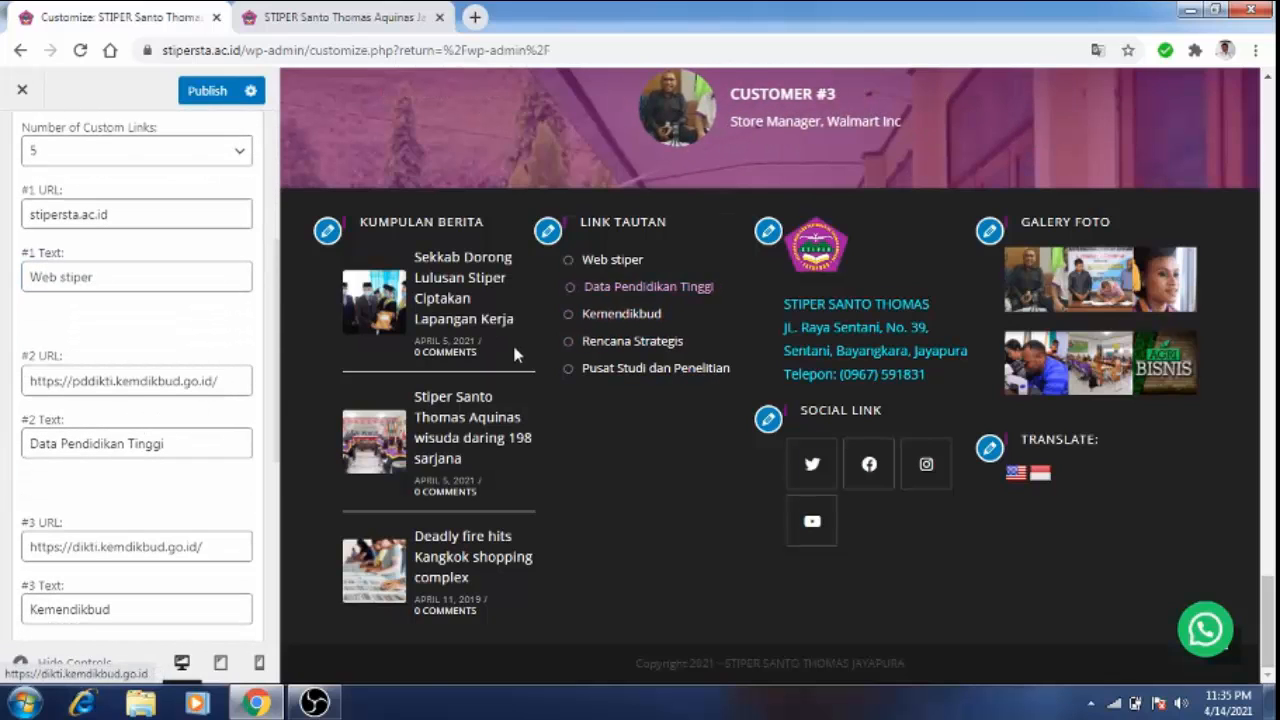
# Step: Append "kemendikbud" to the second custom link's text so it reads "Data Pendidikan Tinggi kemendikbud"
pyautogui.click(168, 447)
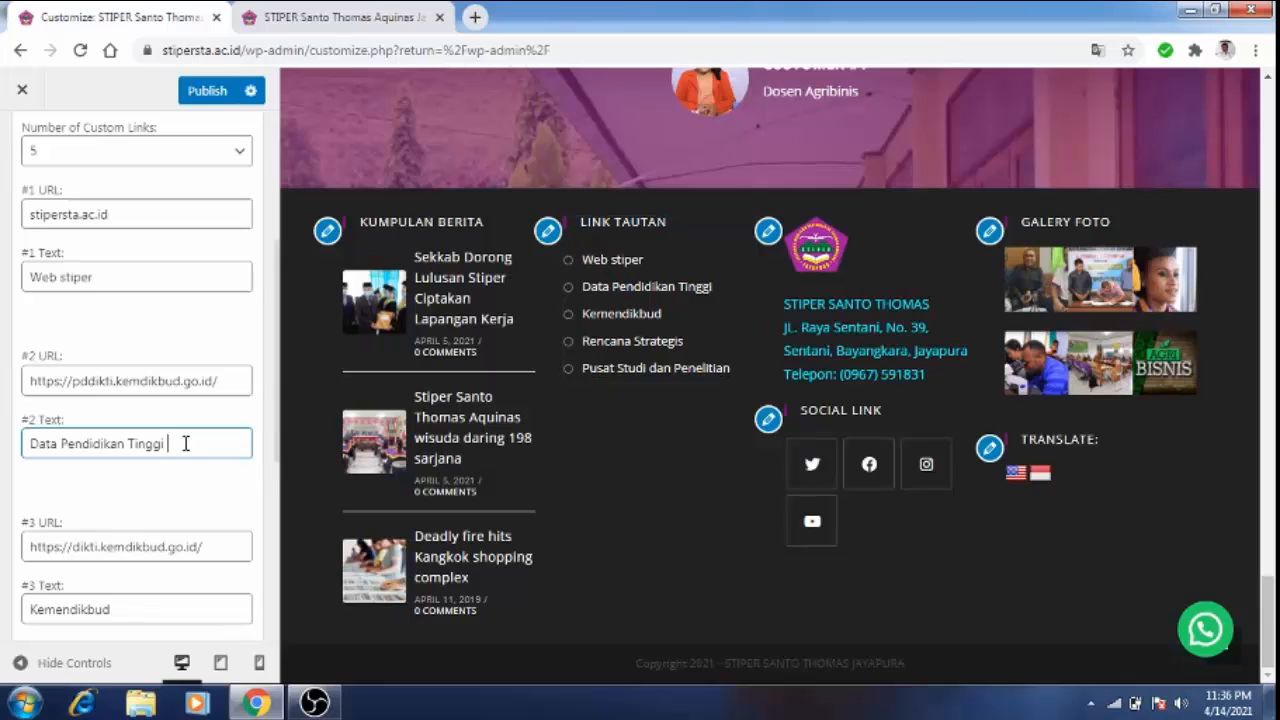
pyautogui.write('kemendik')
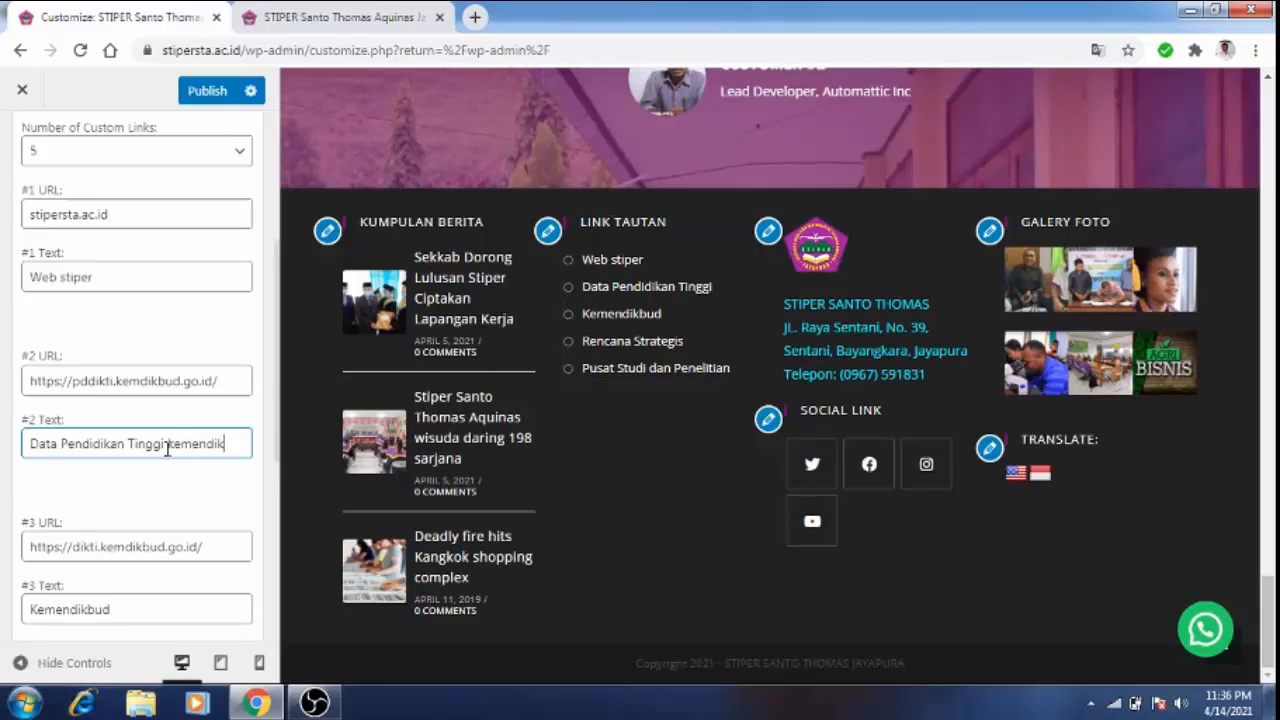
pyautogui.write('b')
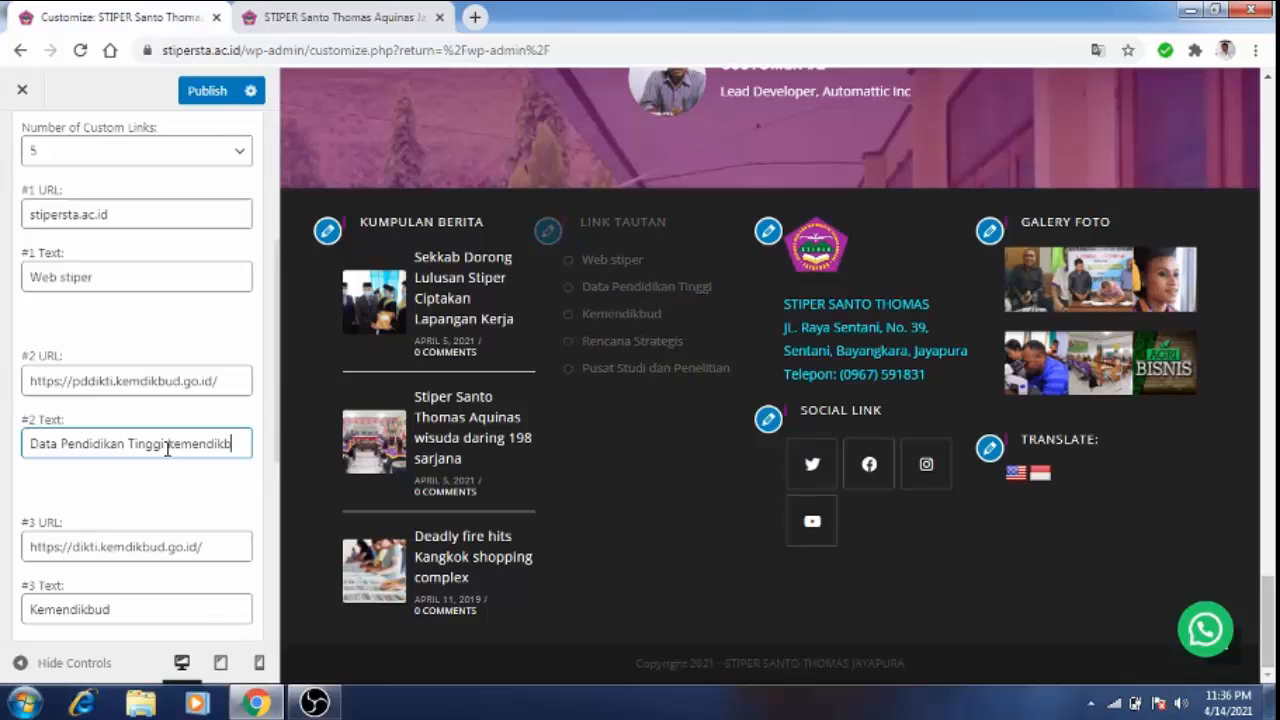
pyautogui.write('ud')
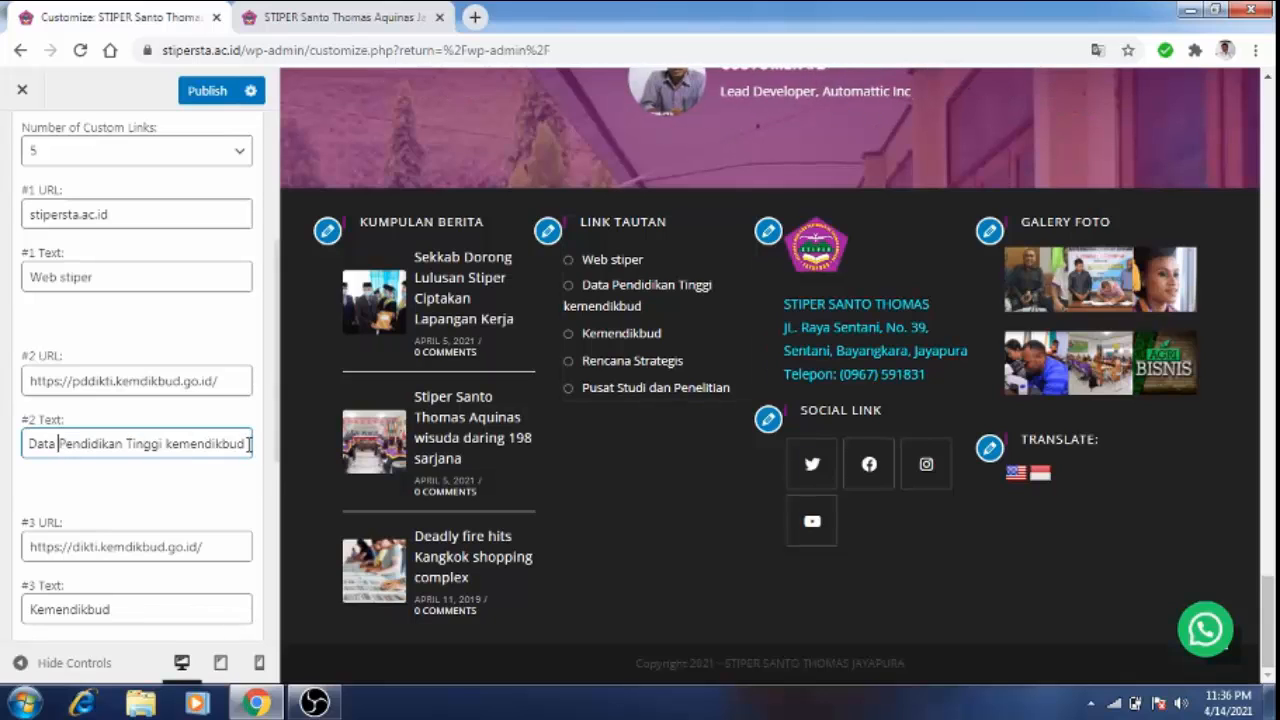
# Step: Remove "kemendikbud" from the second custom link's text, leaving "Data Pendidikan Tinggi"
pyautogui.press('BackSpace')
pyautogui.press('BackSpace')
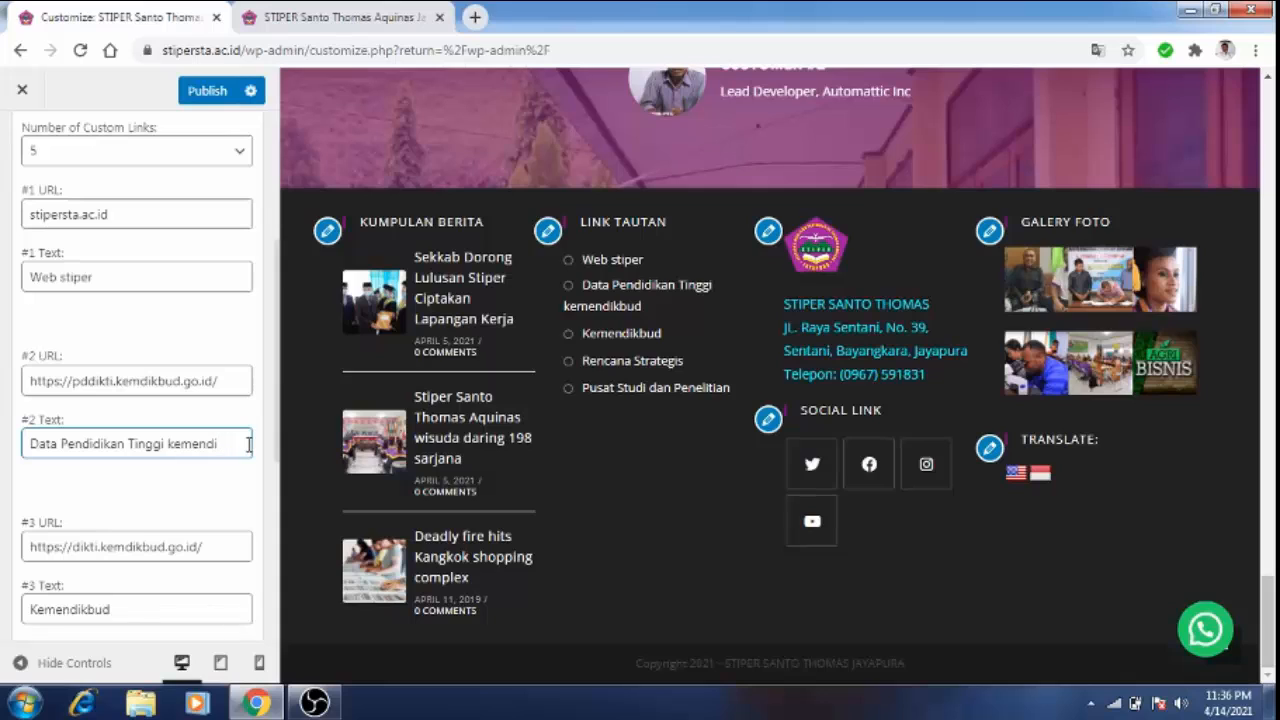
pyautogui.press('BackSpace')
pyautogui.press('BackSpace')
pyautogui.press('BackSpace')
pyautogui.press('BackSpace')
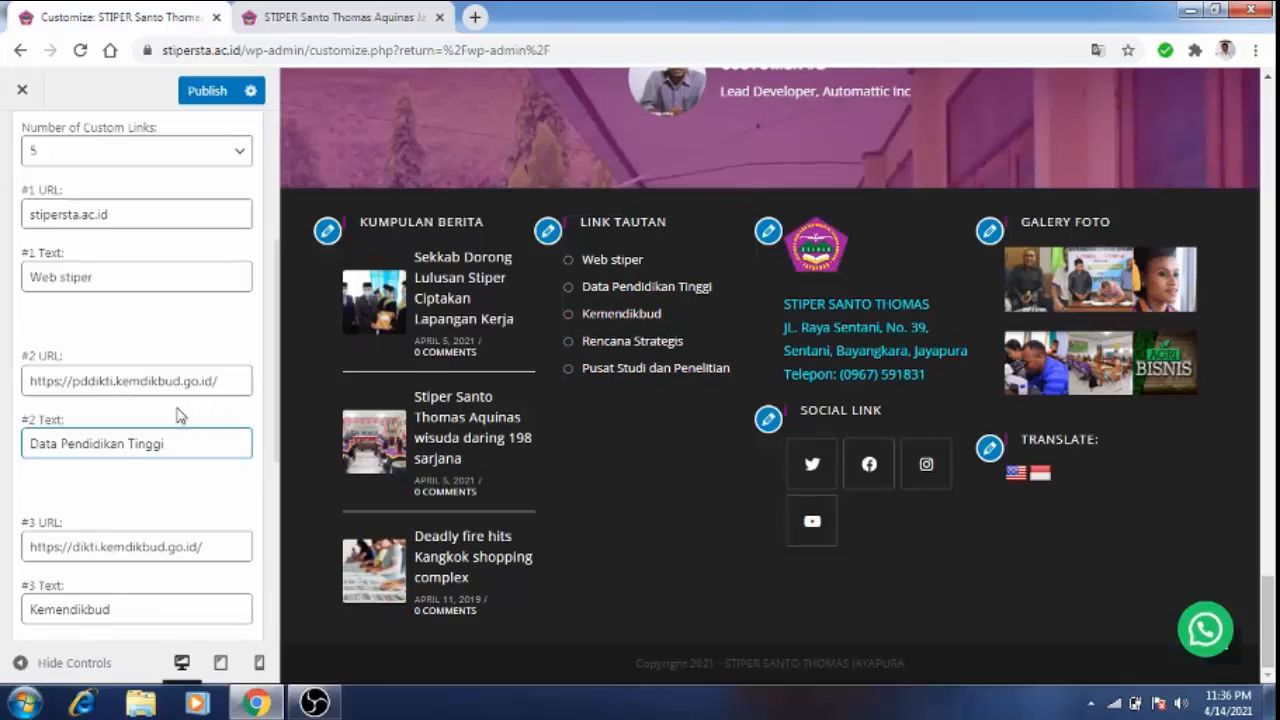
# Step: Examine the URL and text settings of the second and third custom links in the Link tautan widget
pyautogui.click(140, 381)
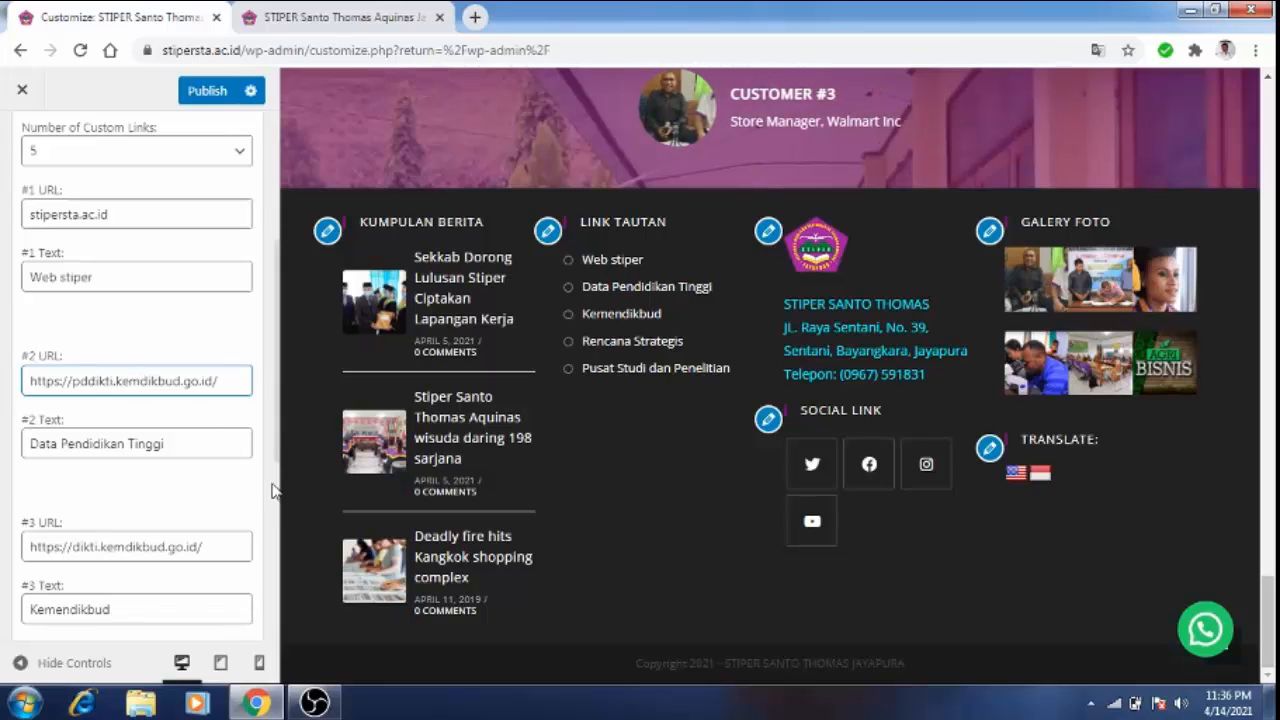
pyautogui.scroll(-1, 278, 473)
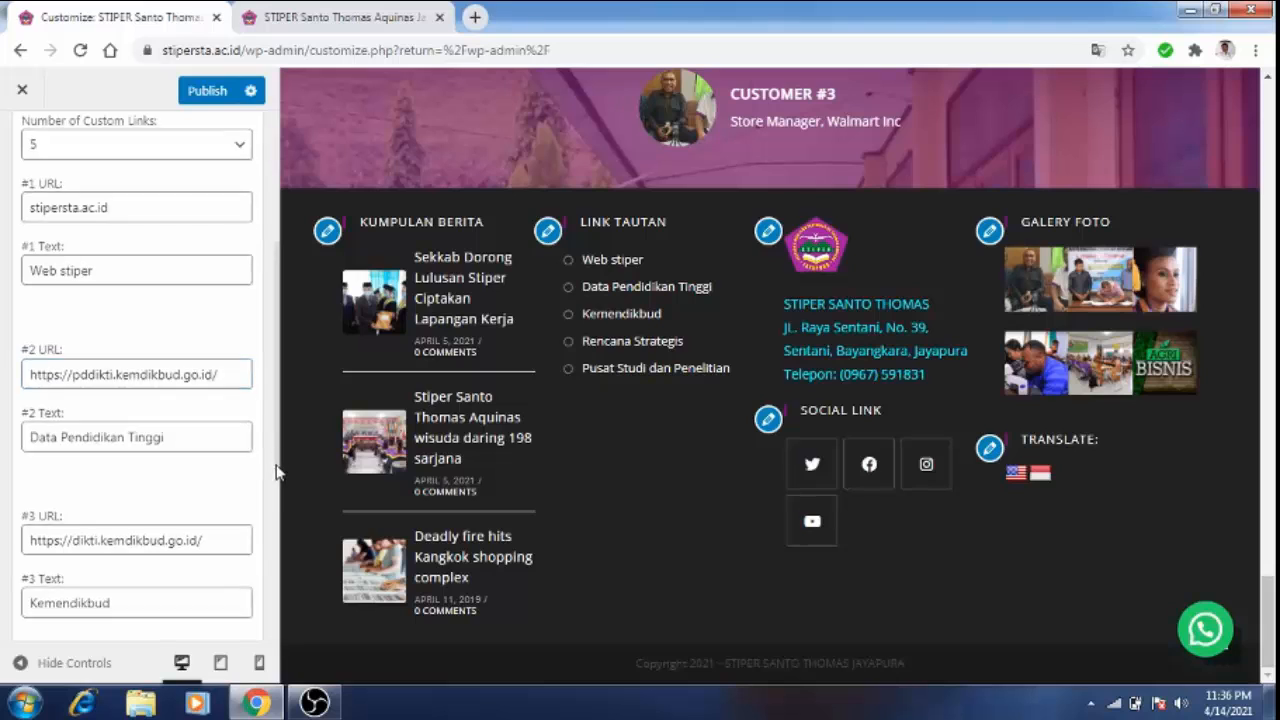
pyautogui.scroll(-1, 274, 482)
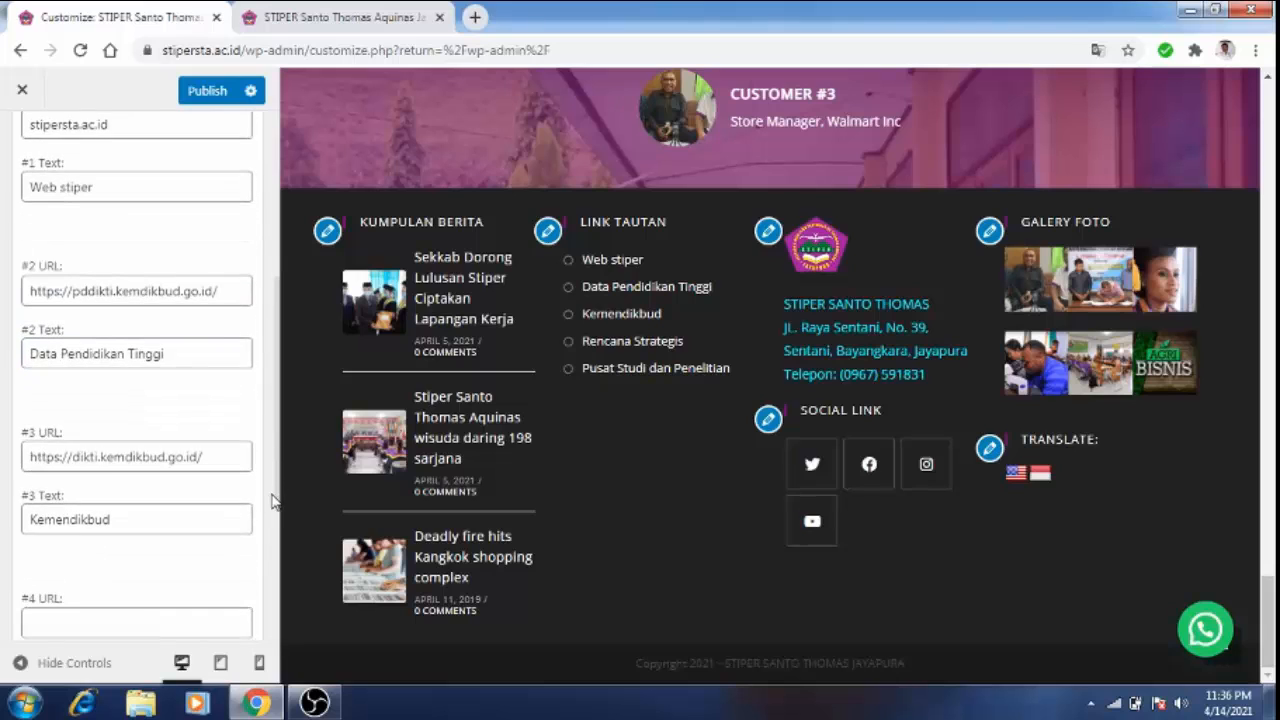
pyautogui.click(186, 506)
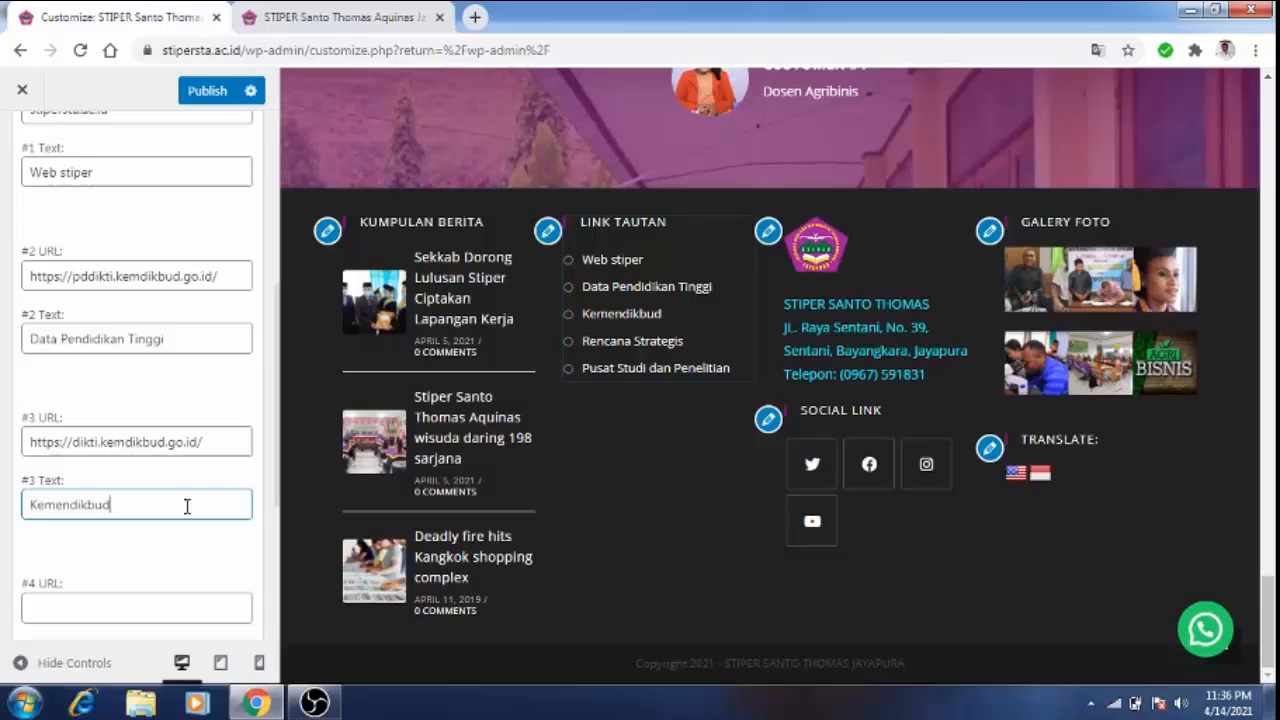
pyautogui.click(216, 446)
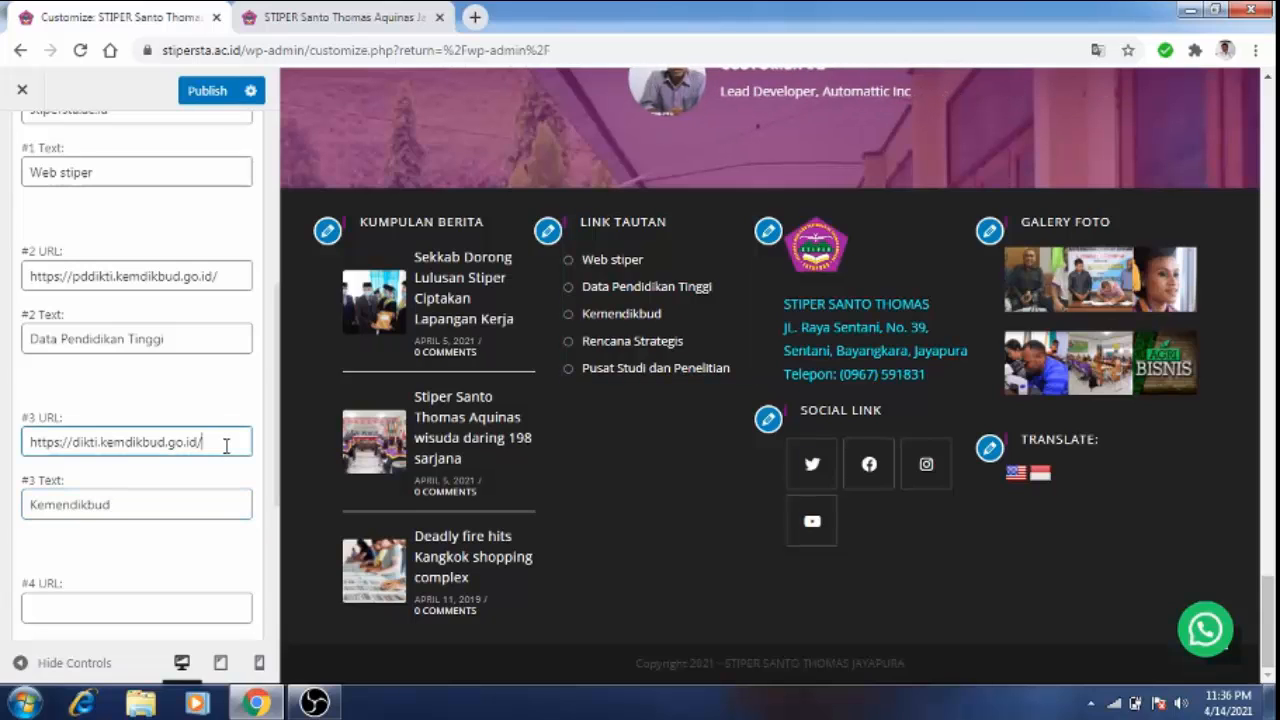
pyautogui.click(212, 338)
pyautogui.click(219, 277)
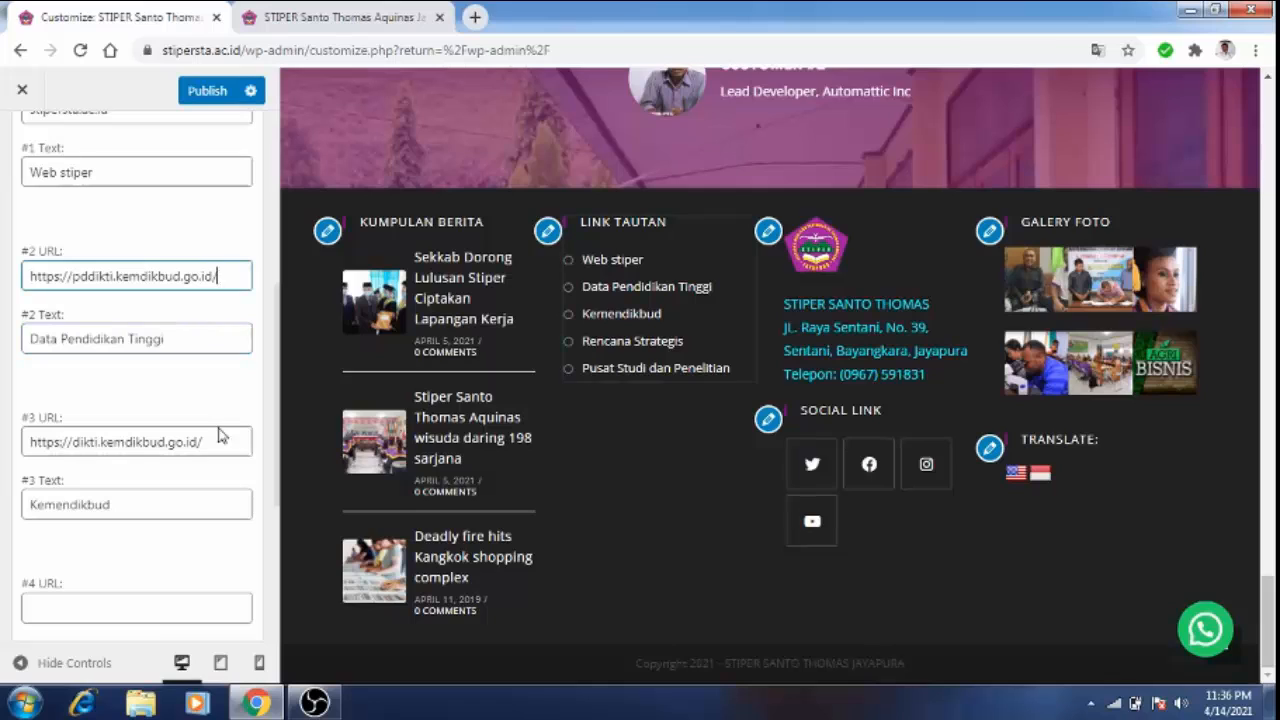
pyautogui.click(157, 507)
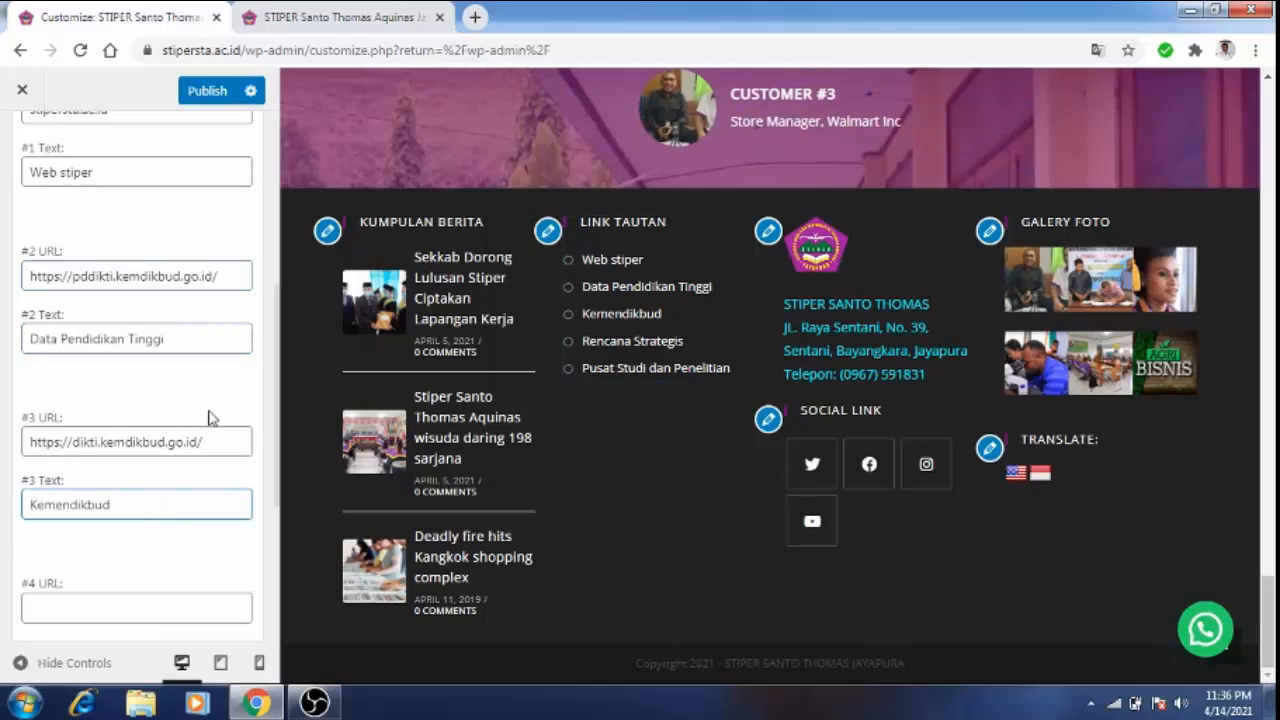
pyautogui.click(214, 441)
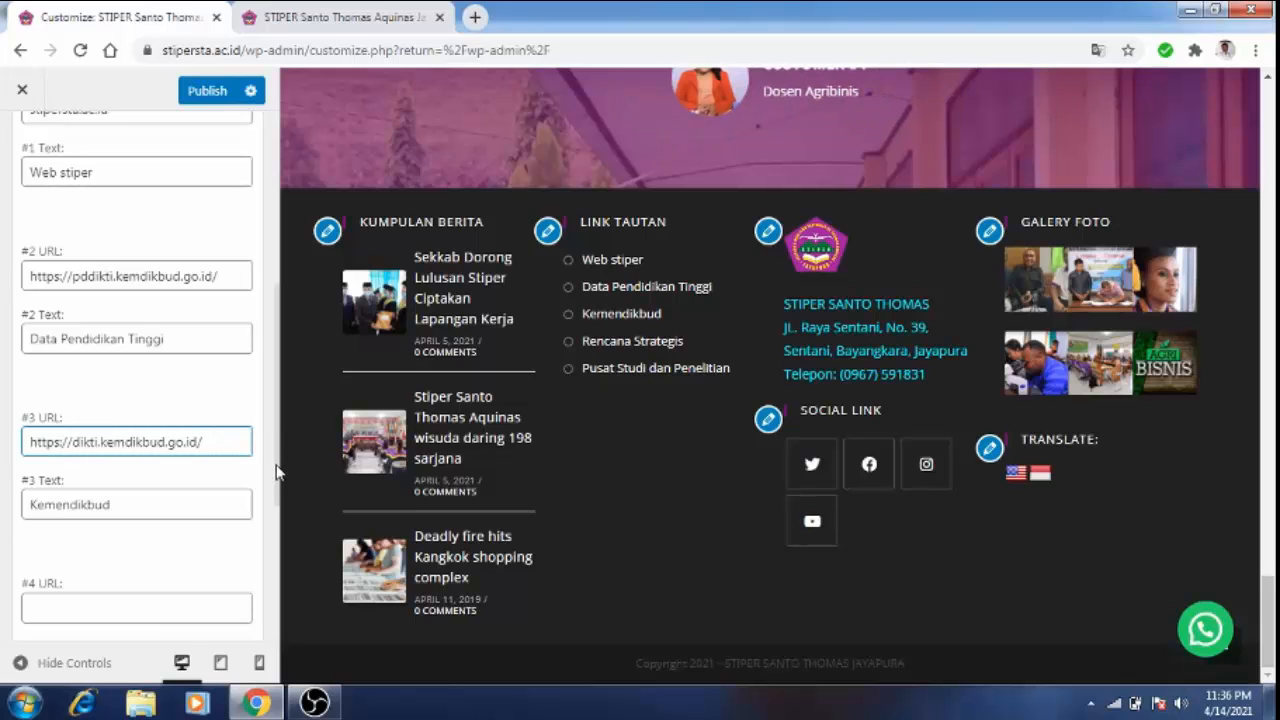
# Step: Replace the fourth custom link's text with "Kopertis"
pyautogui.scroll(-1, 277, 478)
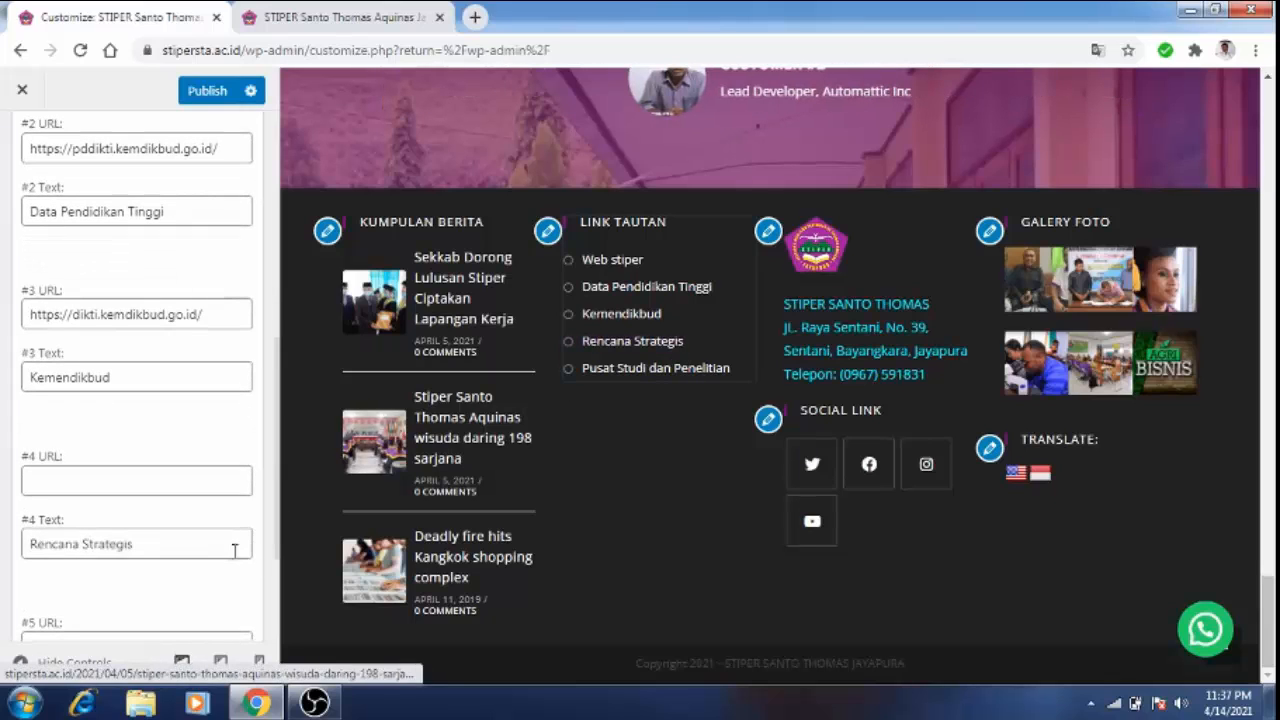
pyautogui.click(126, 543)
pyautogui.moveTo(126, 543); pyautogui.dragTo(26, 541)
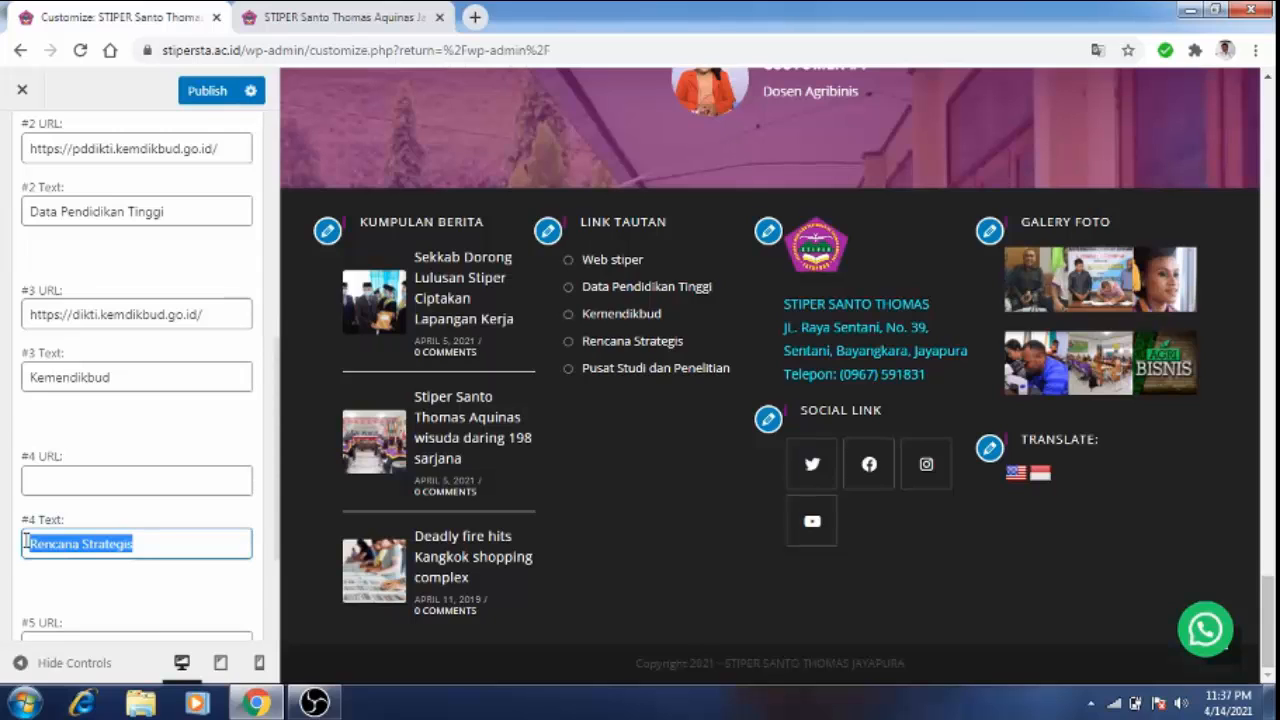
pyautogui.write('Kepr')
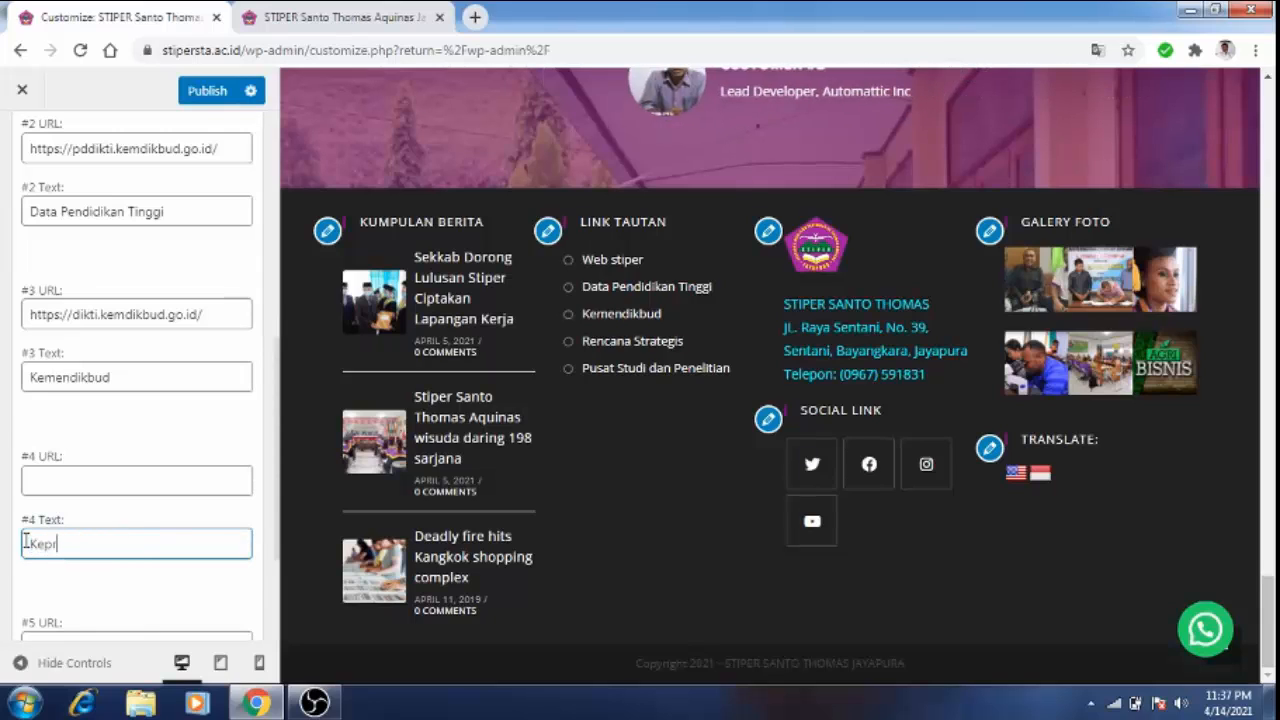
pyautogui.press('BackSpace')
pyautogui.press('BackSpace')
pyautogui.write('perti')
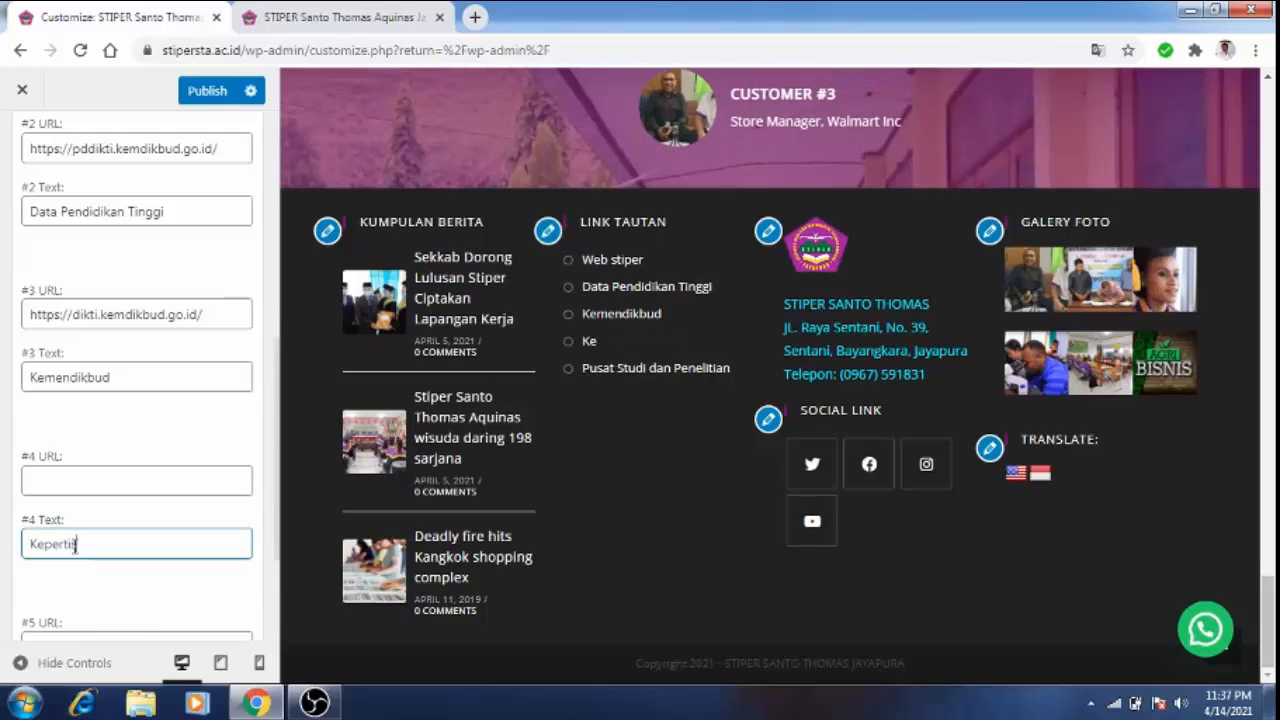
pyautogui.write('s')
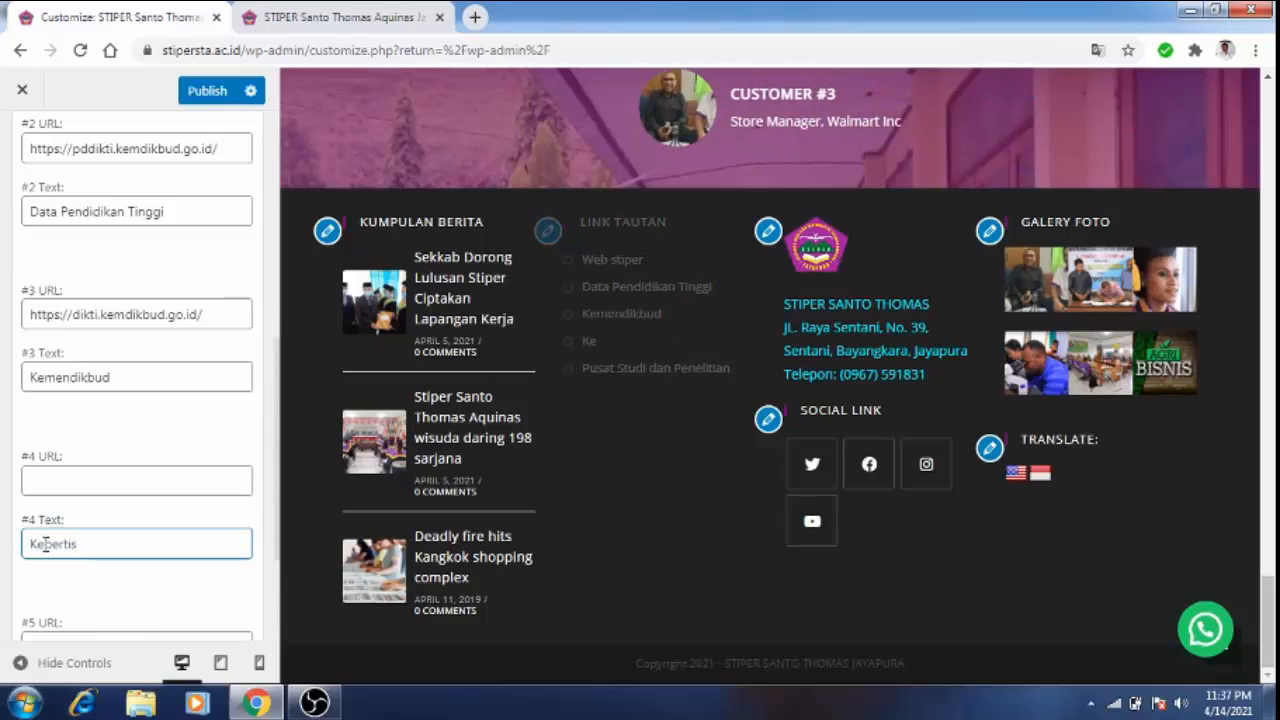
pyautogui.click(44, 544)
pyautogui.press('BackSpace')
pyautogui.write('o')
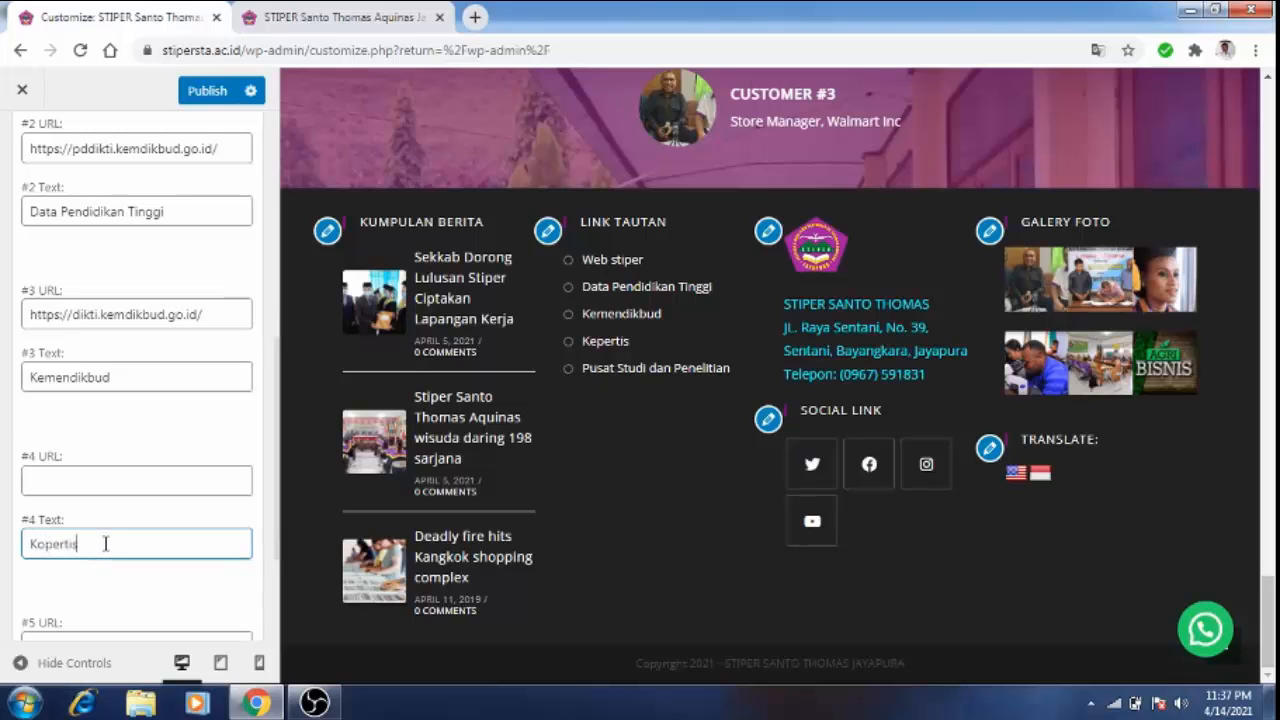
# Step: Search the web for "kopertis wilayah papua" in a new browser tab
pyautogui.click(478, 18)
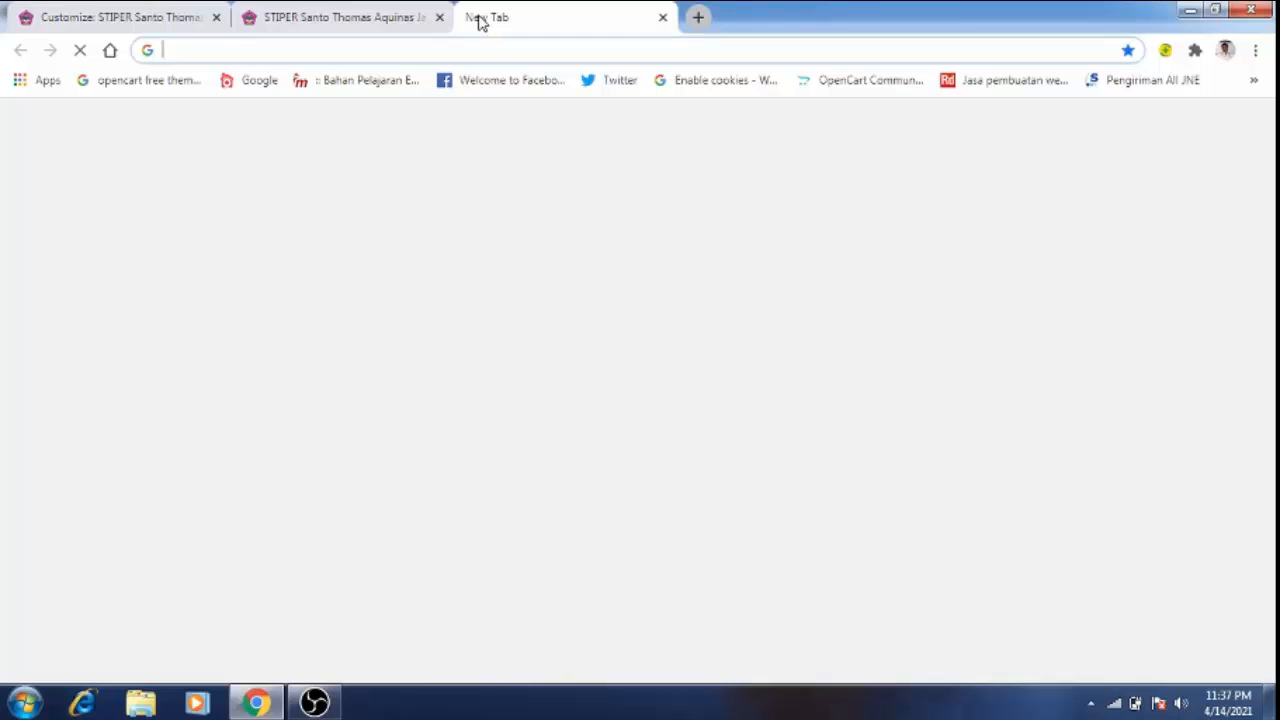
pyautogui.write('we')
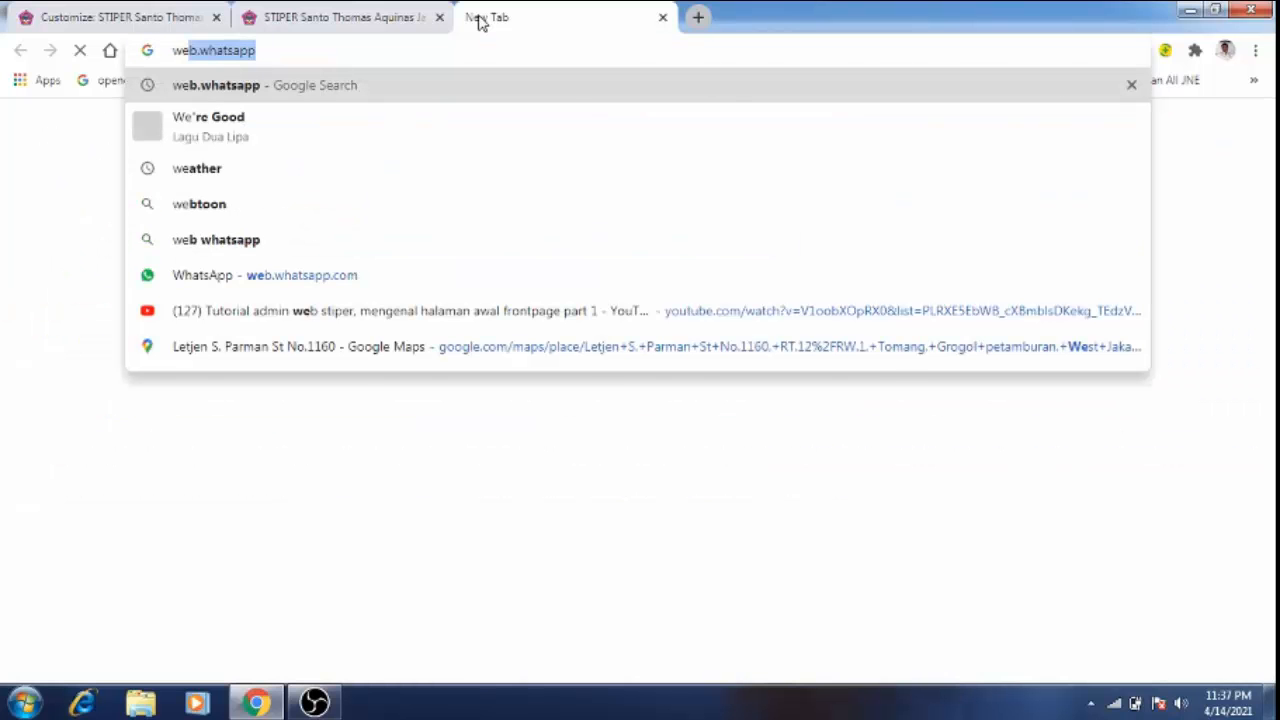
pyautogui.press('Escape')
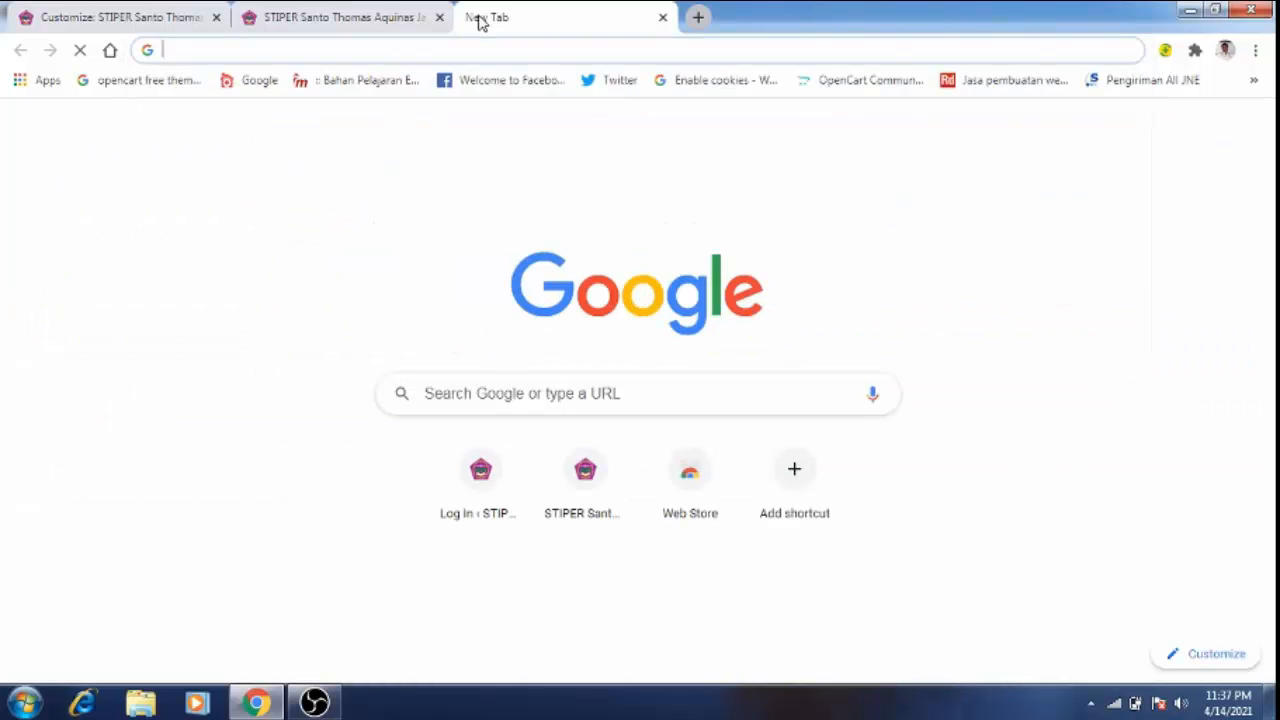
pyautogui.write('koperti')
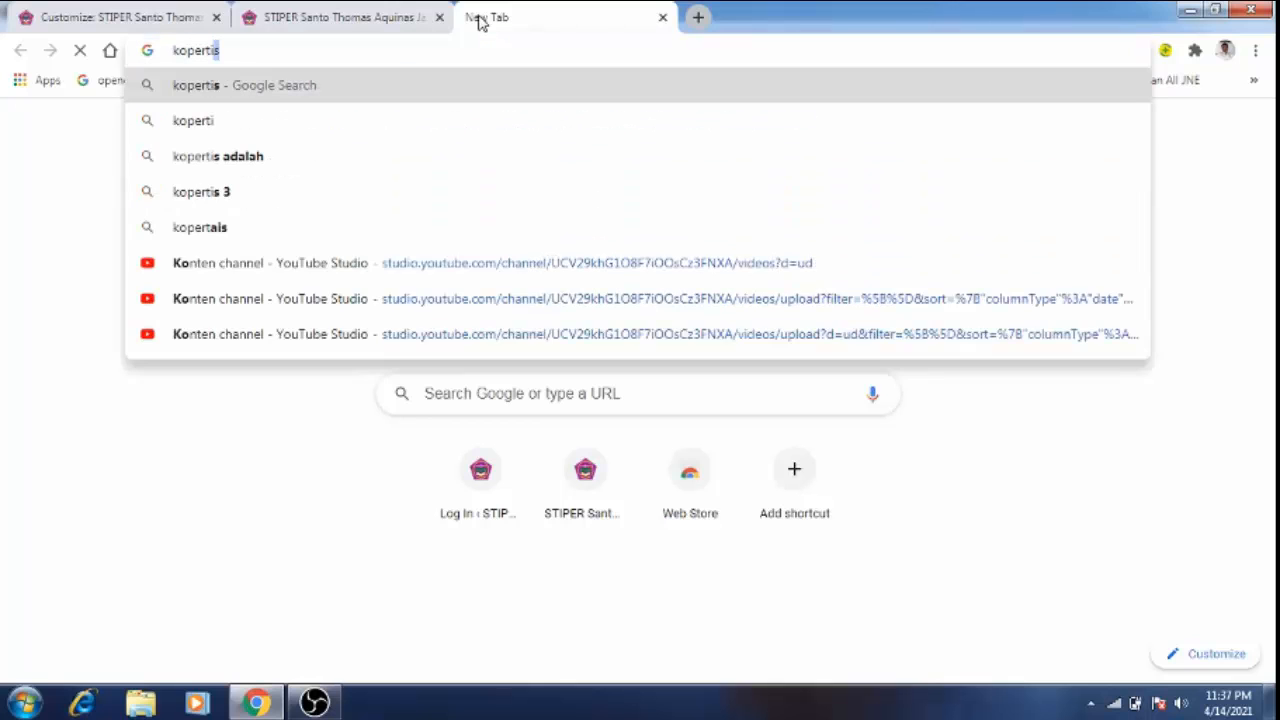
pyautogui.write('s')
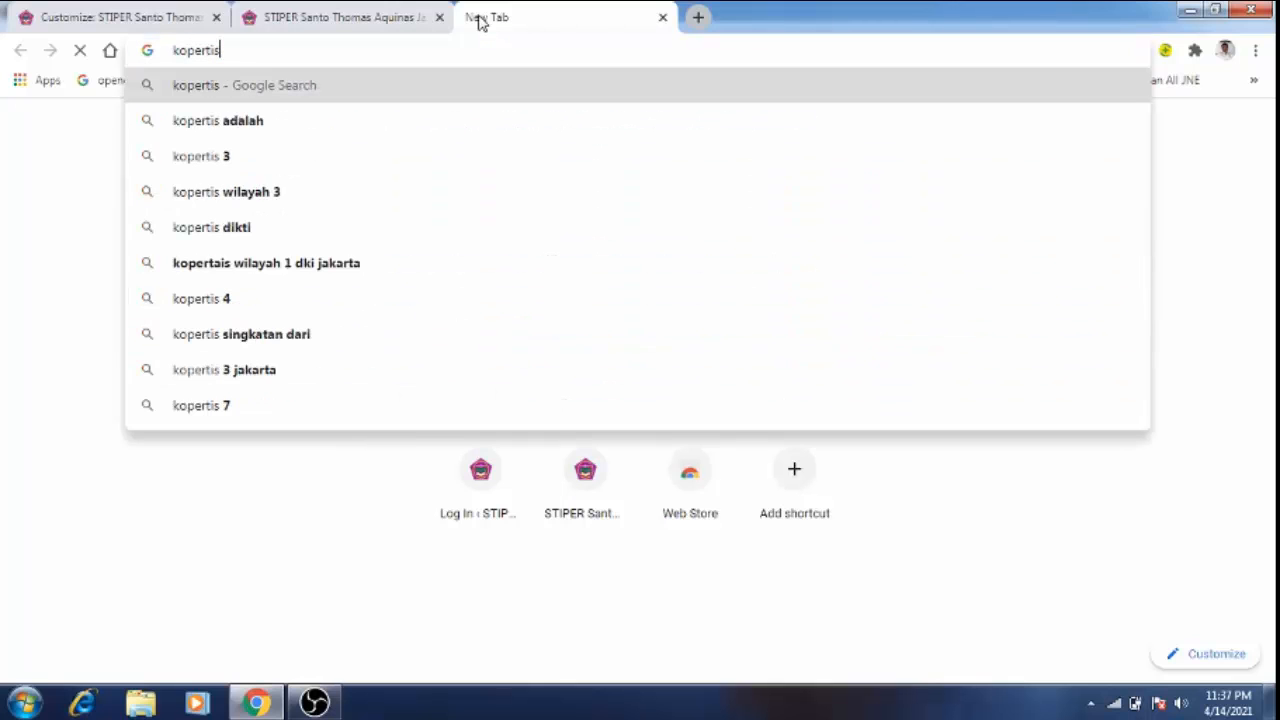
pyautogui.write(' we')
pyautogui.press('BackSpace')
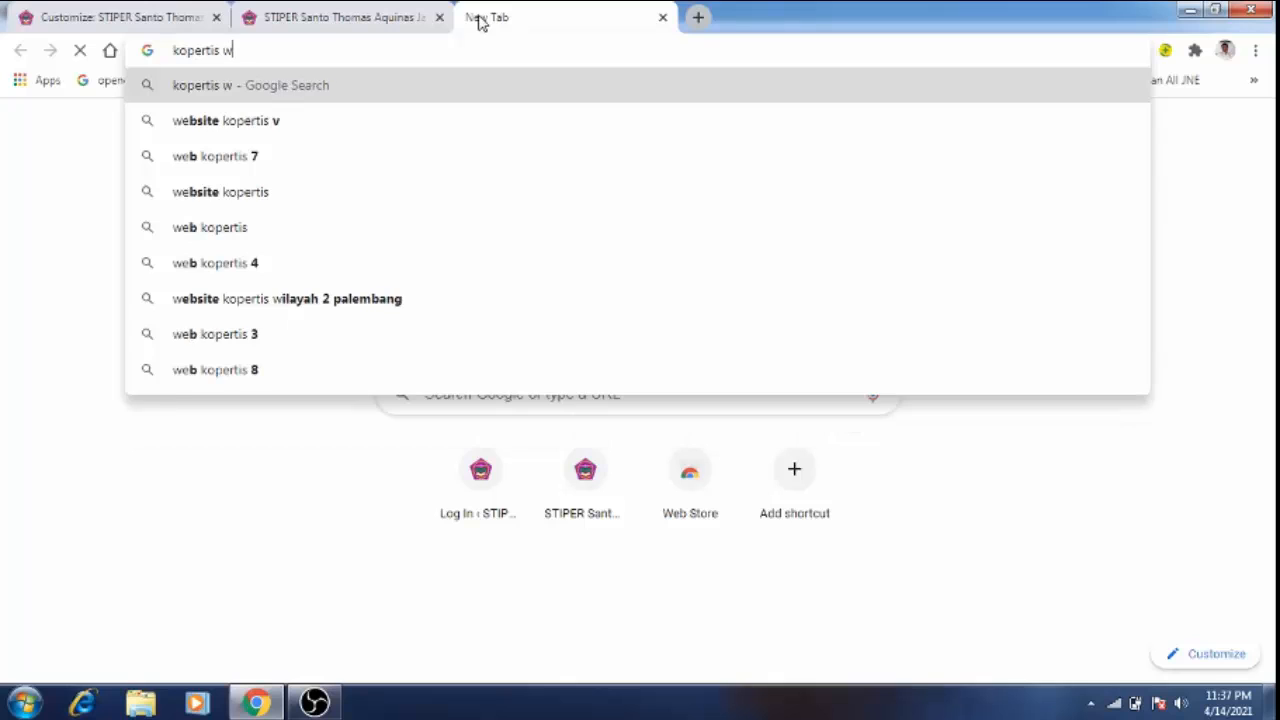
pyautogui.write('ilayah')
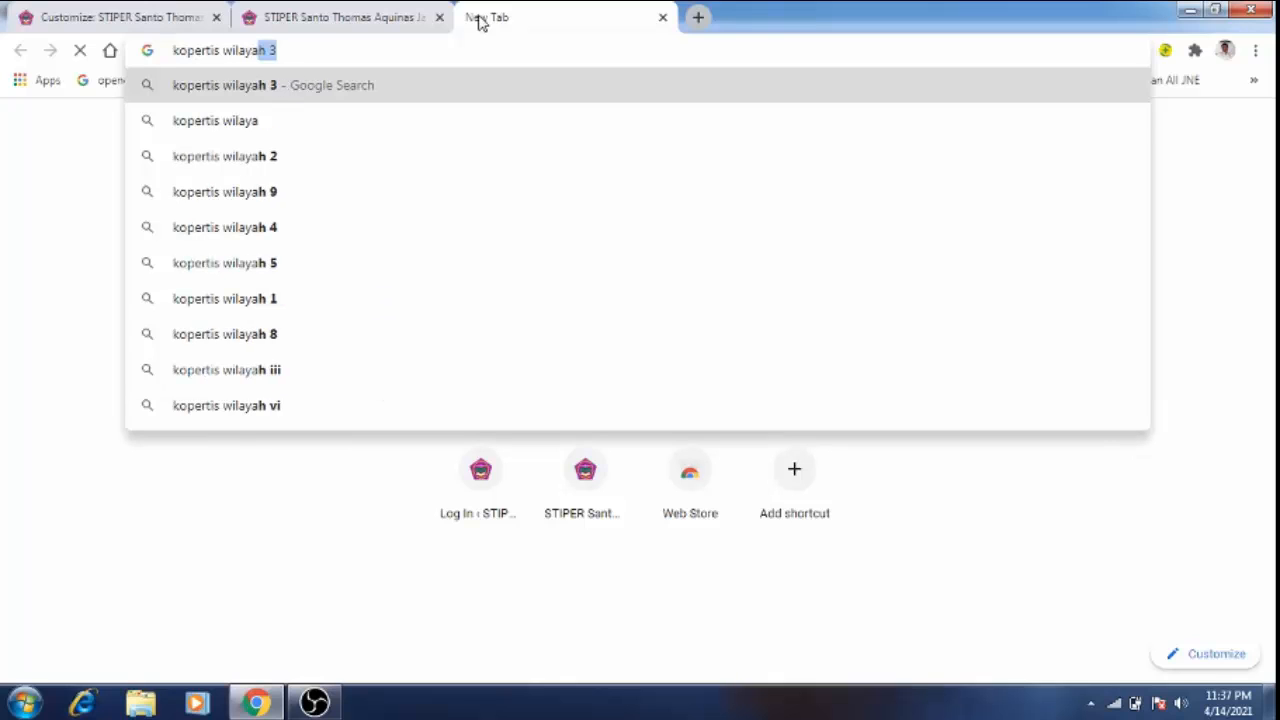
pyautogui.write(' 3')
pyautogui.press('BackSpace')
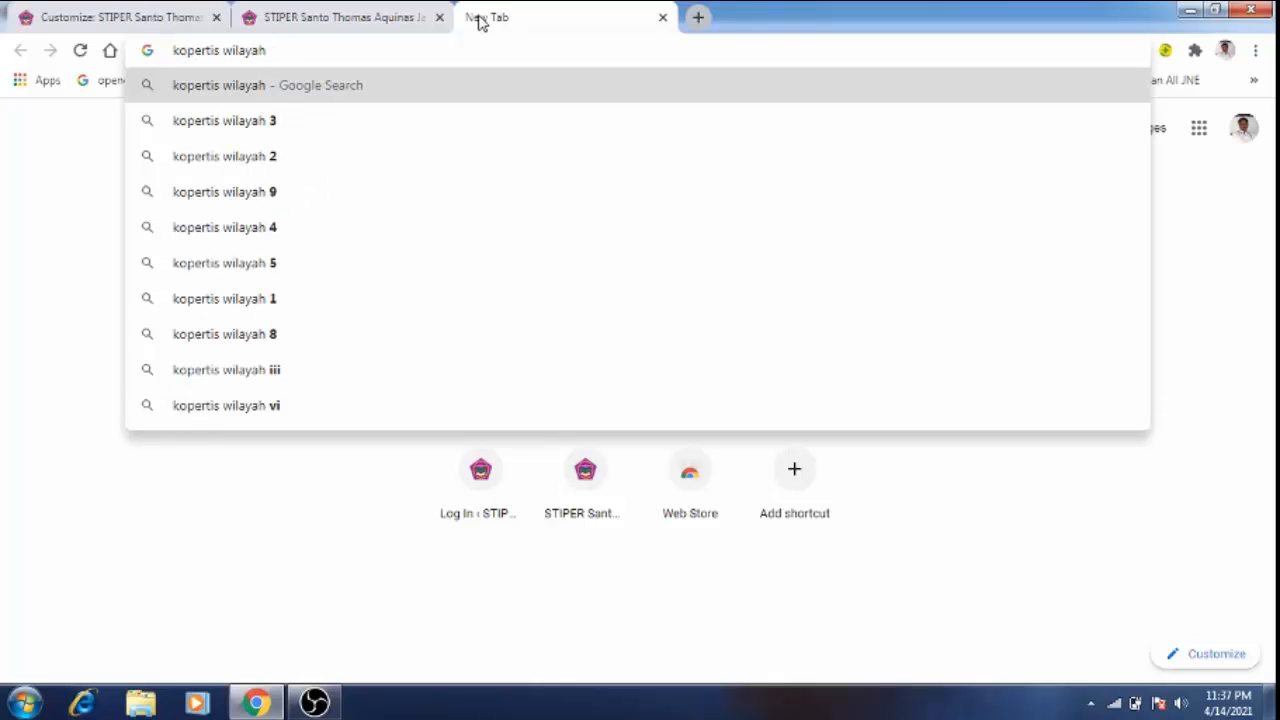
pyautogui.write('papa')
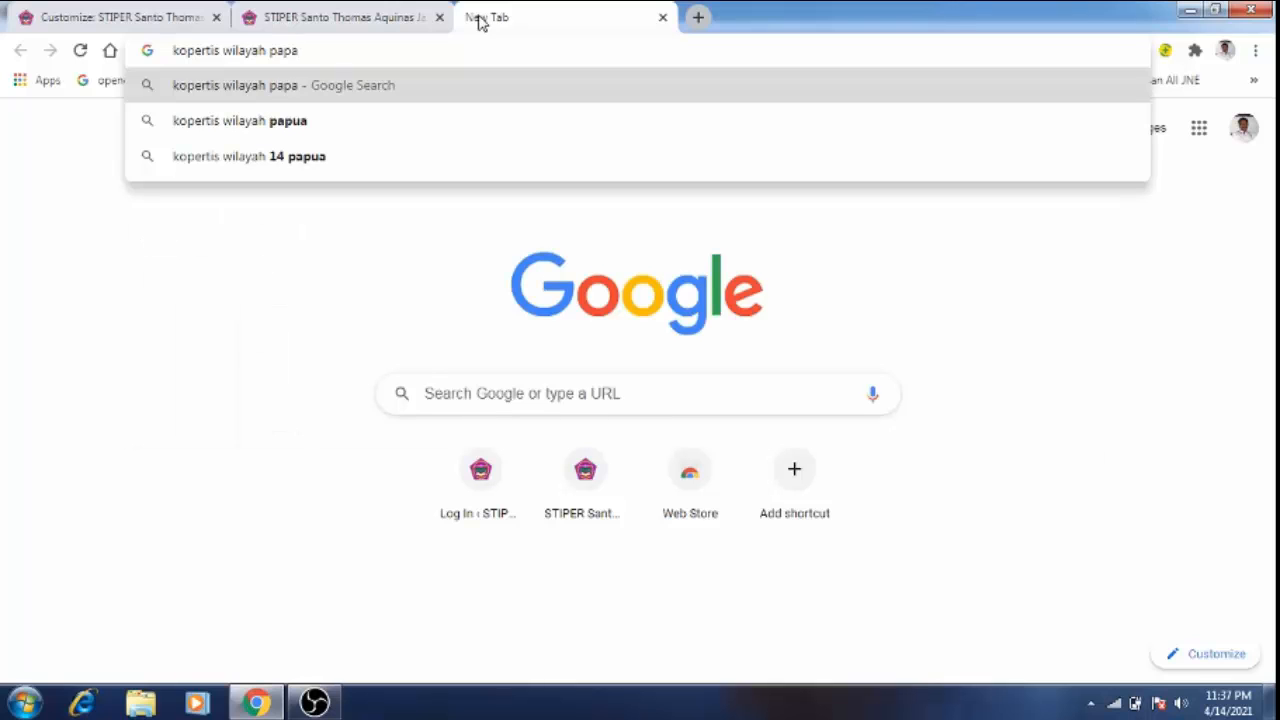
pyautogui.click(437, 120)
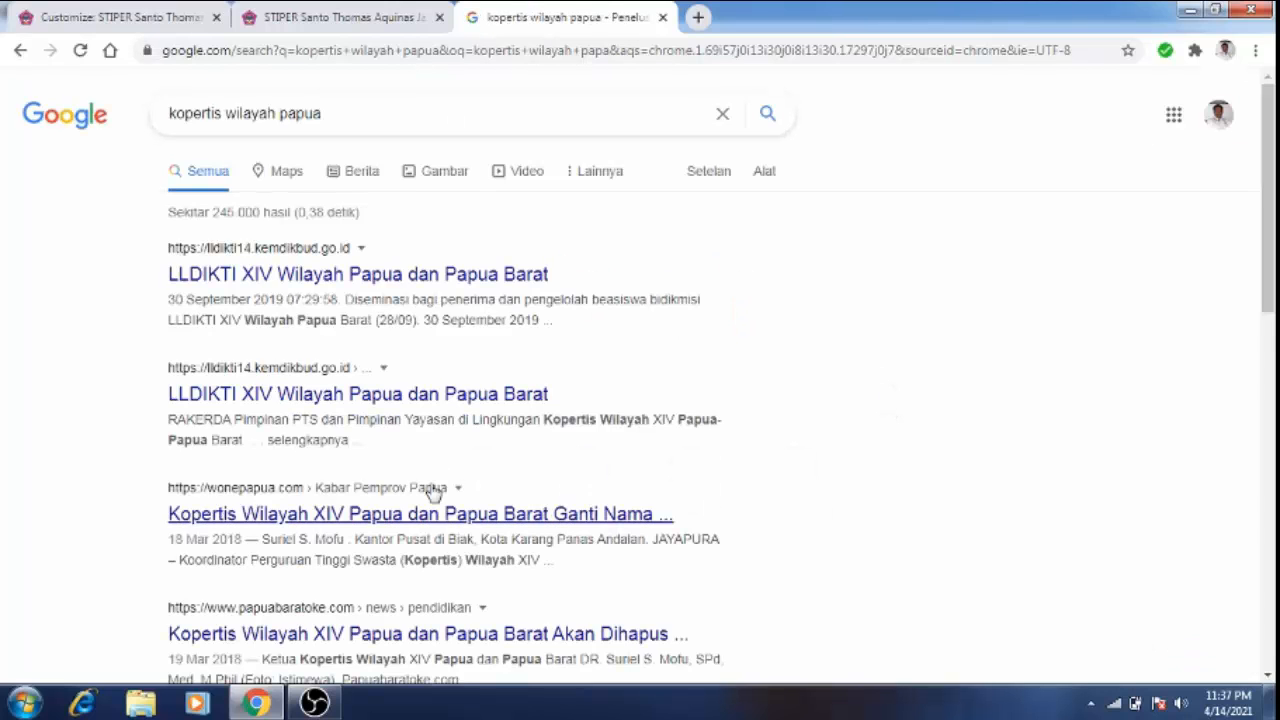
# Step: Open the "Kopertis Wilayah XIV Papua dan Papua Barat Ganti Nama" article and look through the site's Berita Utama page, dismissing the pop-up ads
pyautogui.click(366, 514)
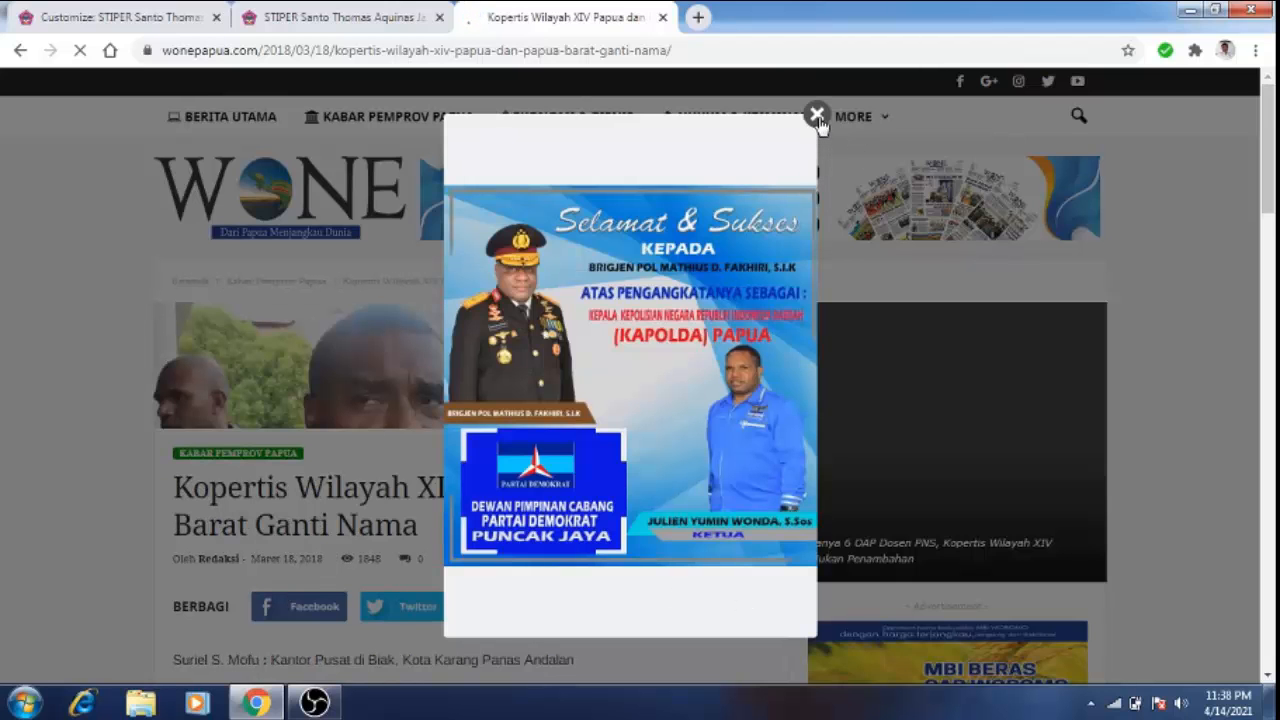
pyautogui.click(817, 116)
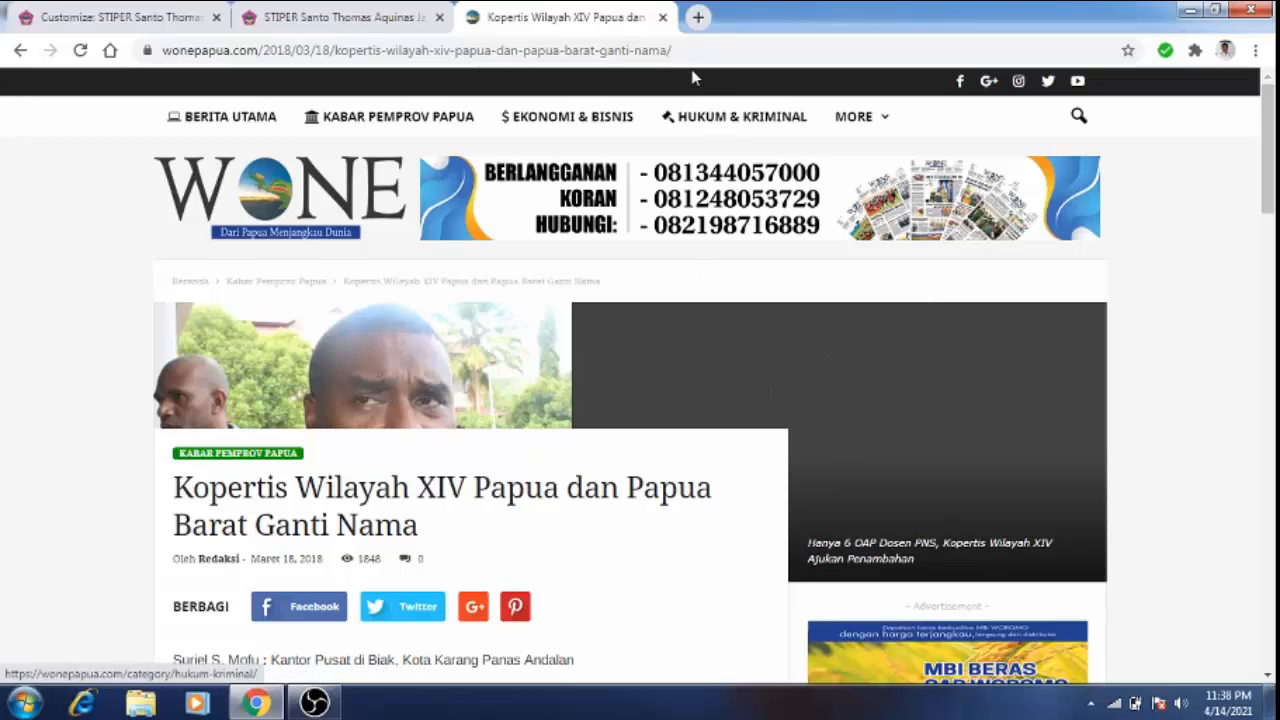
pyautogui.click(248, 119)
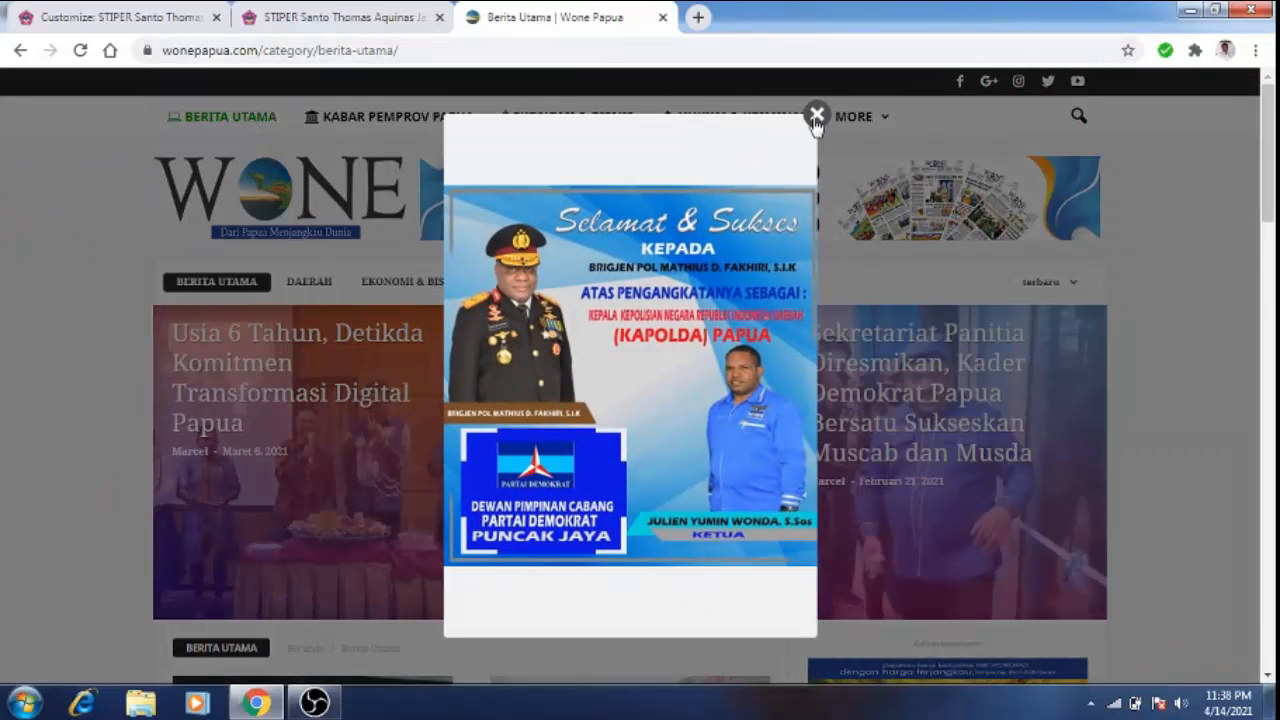
pyautogui.click(816, 115)
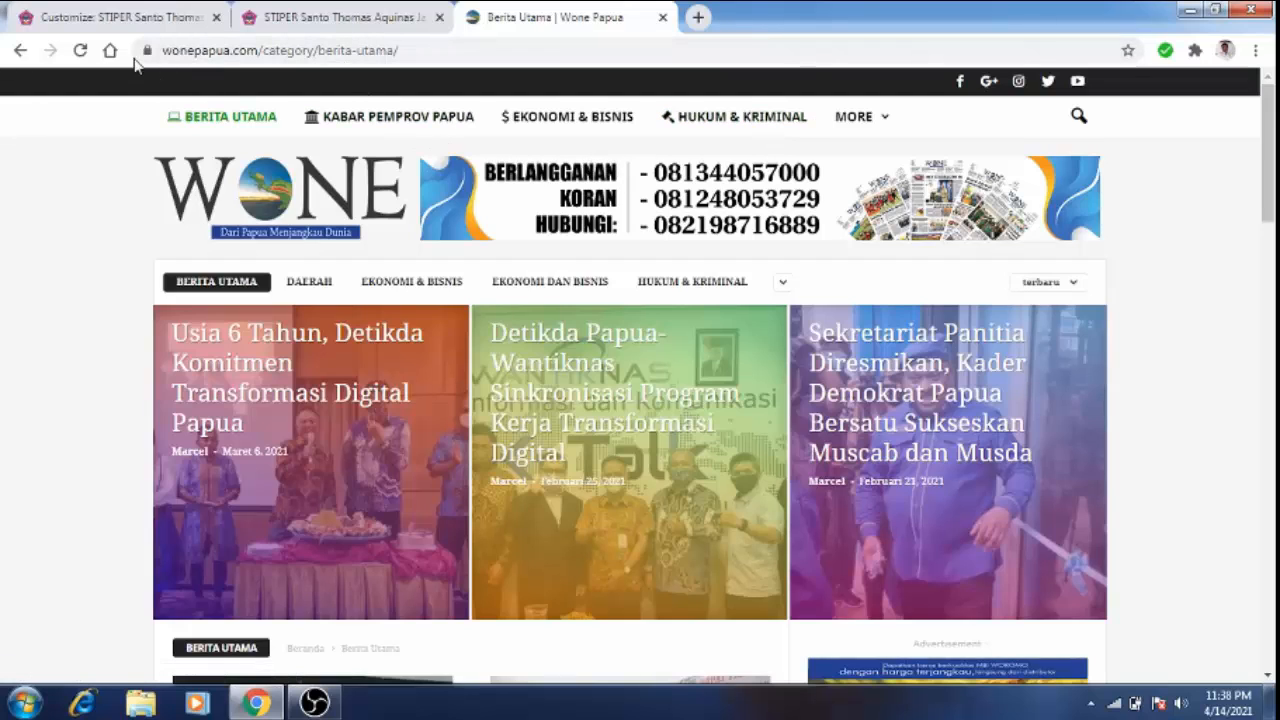
pyautogui.click(405, 50)
pyautogui.click(110, 68)
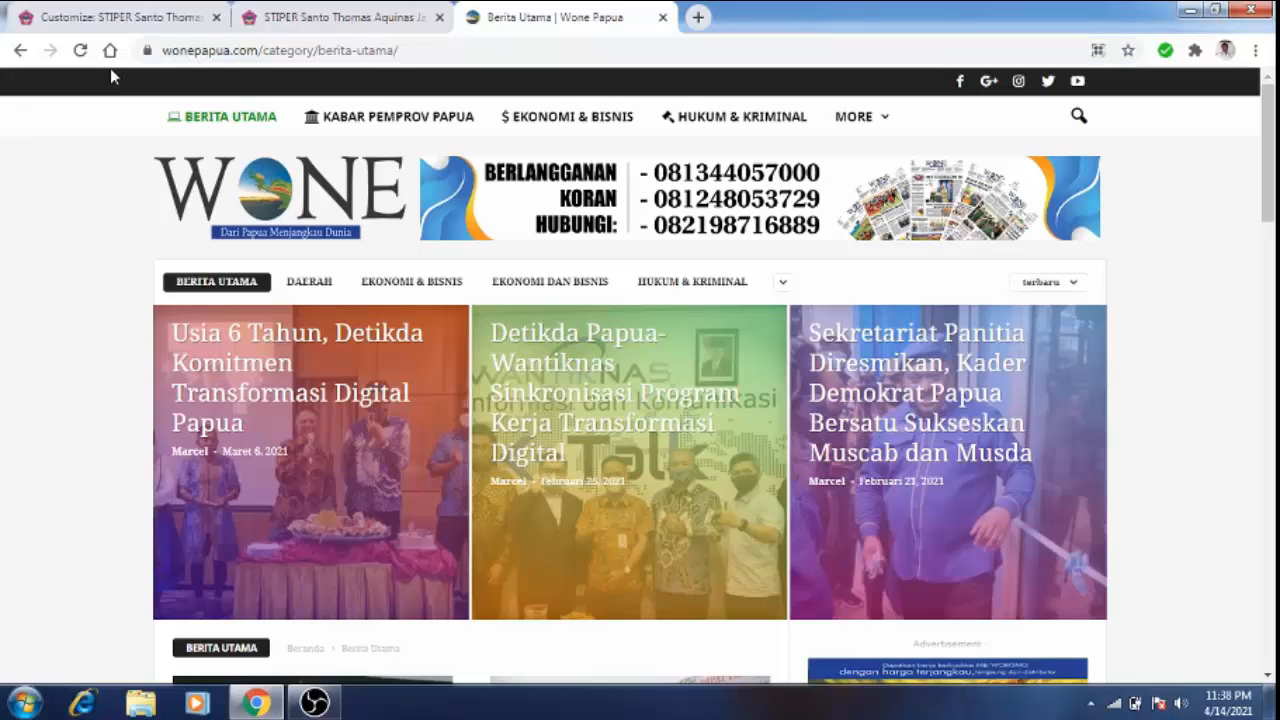
pyautogui.scroll(-5, 110, 68)
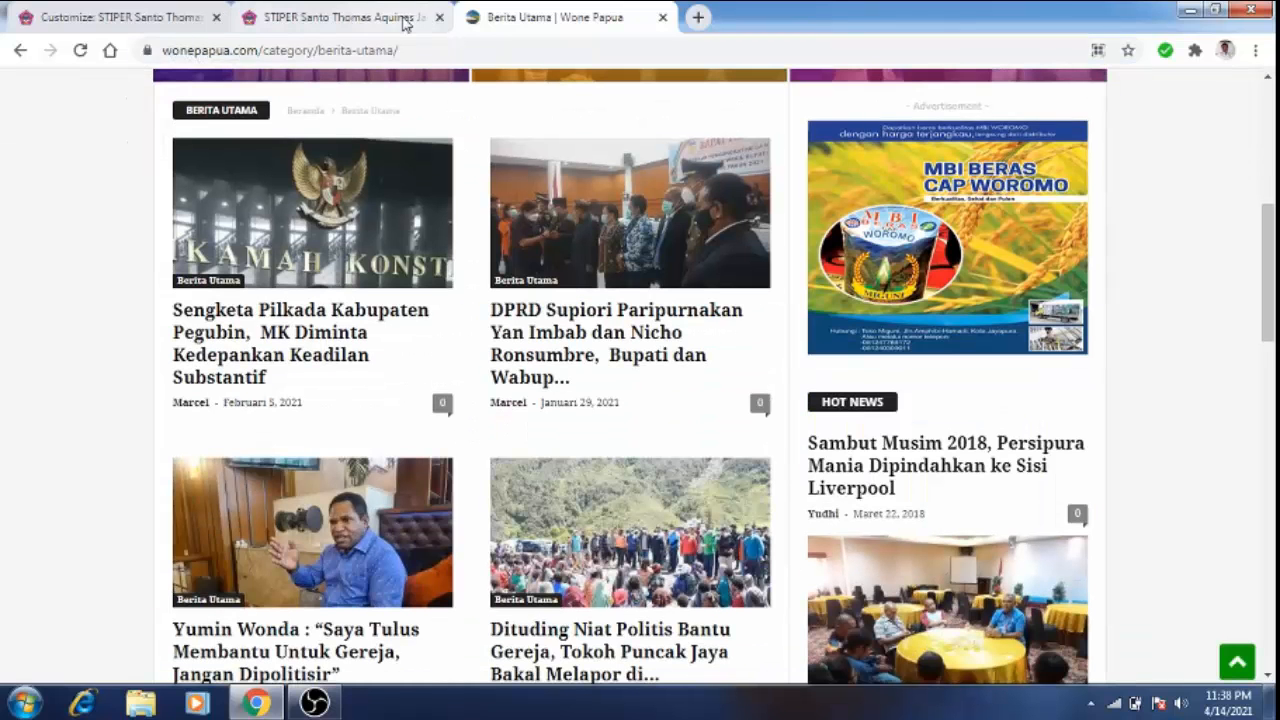
# Step: Search the web for "link web kopertis 3"
pyautogui.click(424, 56)
pyautogui.write('link')
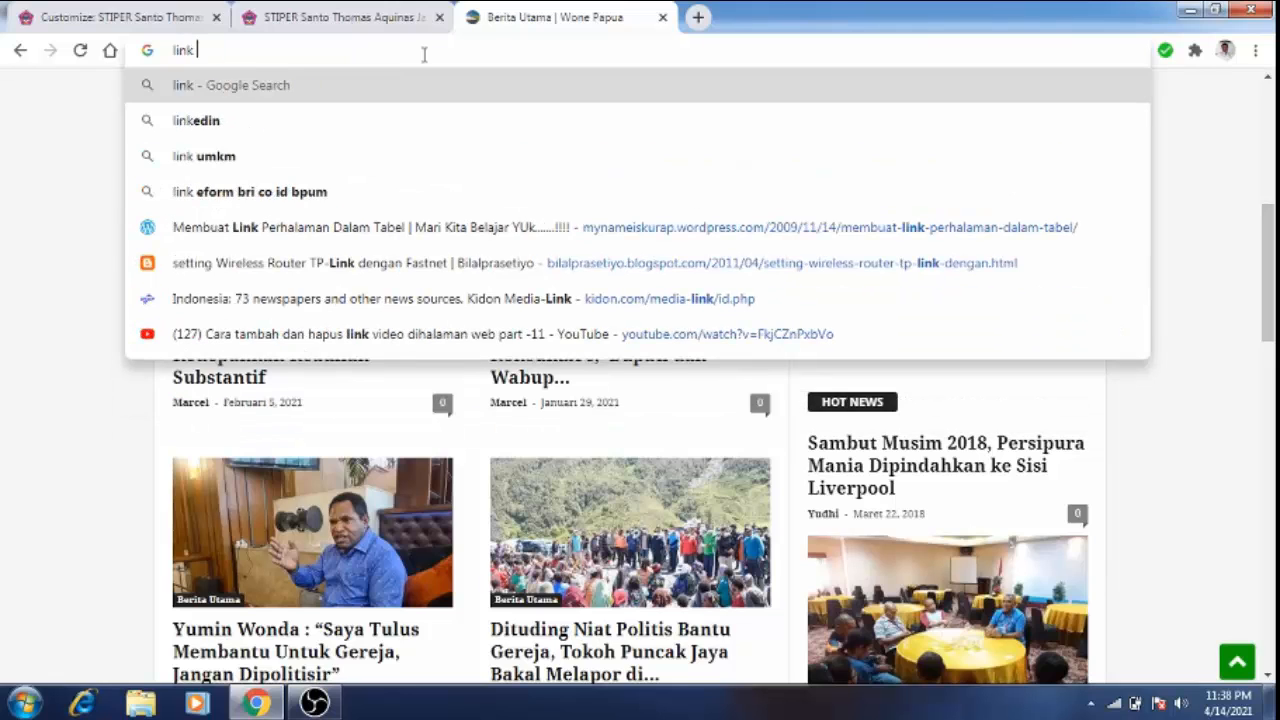
pyautogui.write(' web koper')
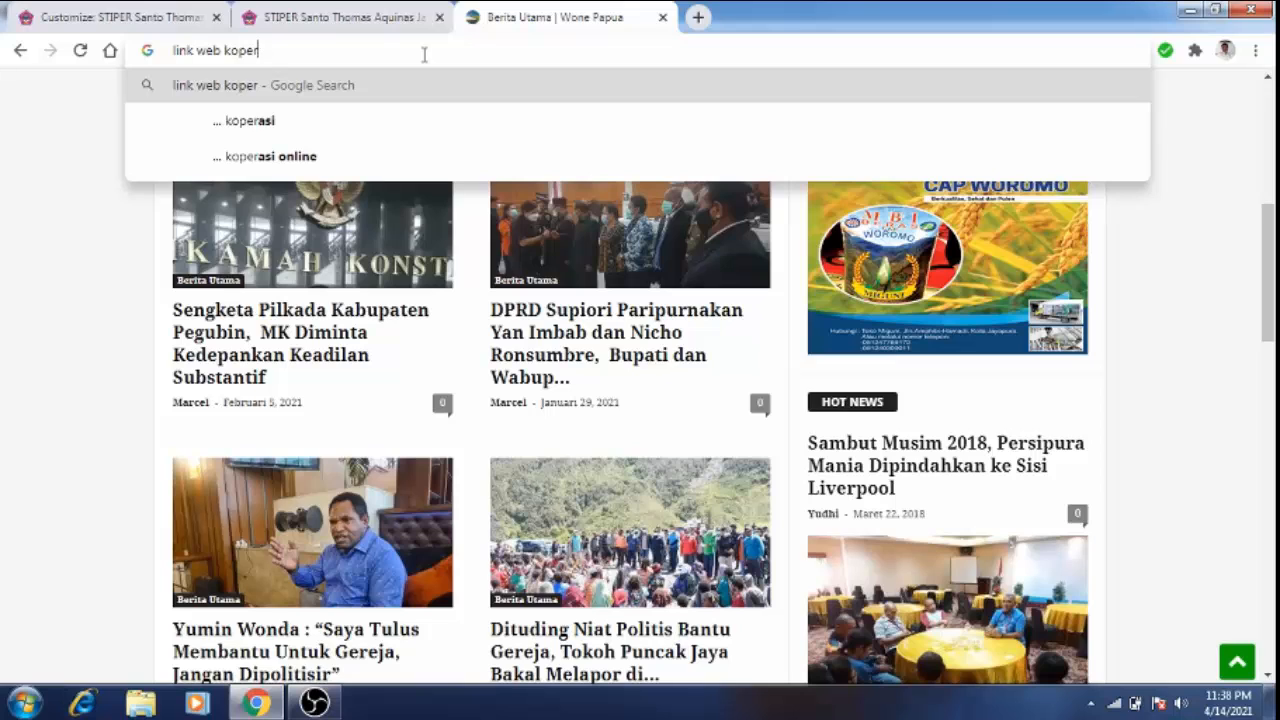
pyautogui.write('tis')
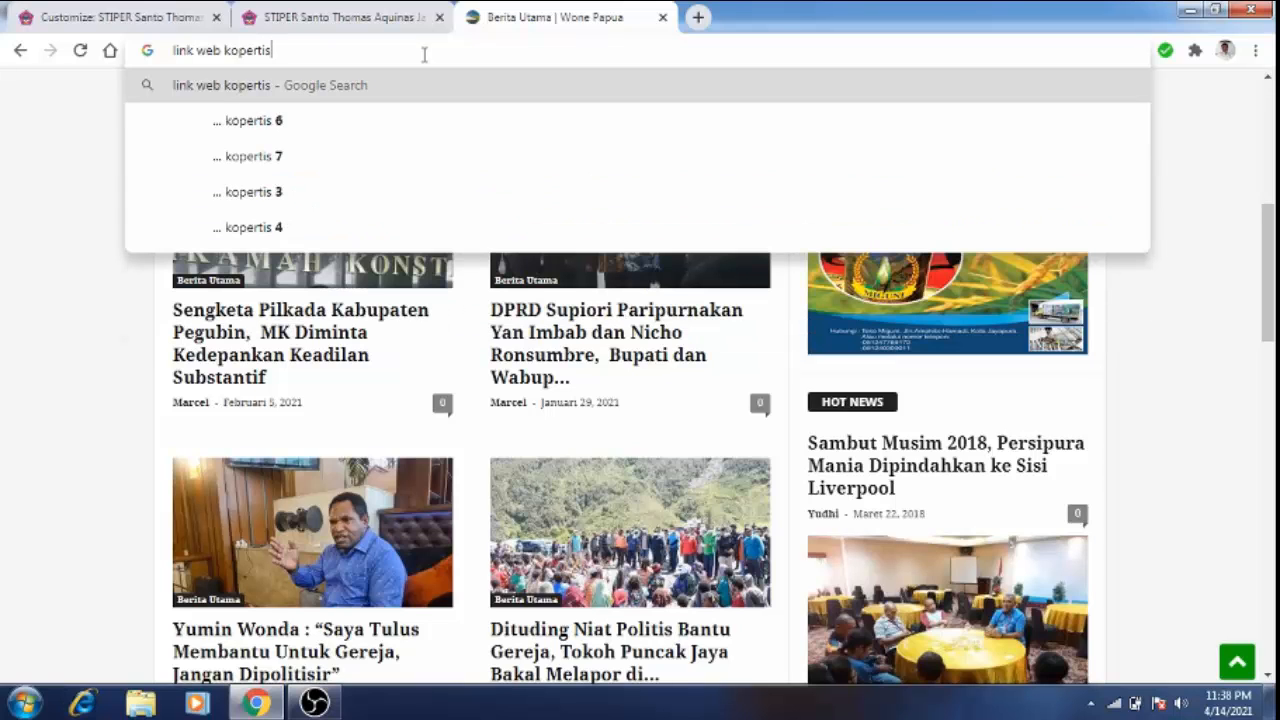
pyautogui.press('Down')
pyautogui.press('Down')
pyautogui.press('Down')
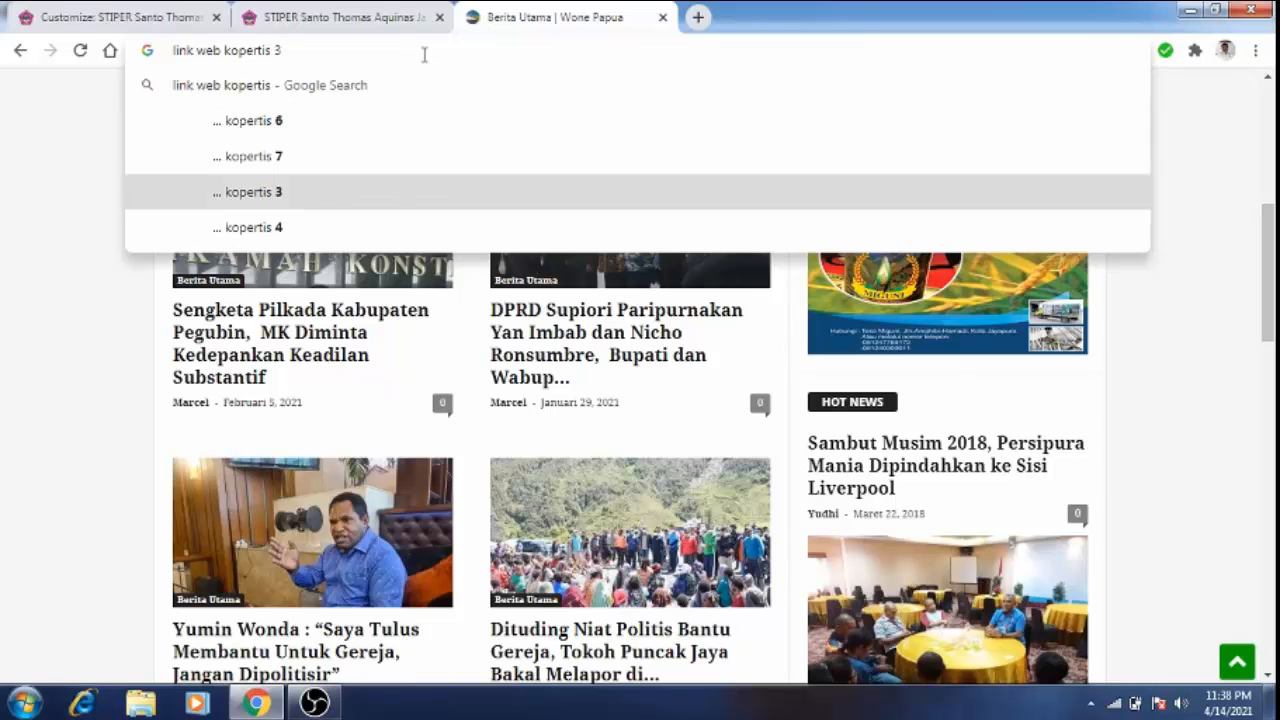
pyautogui.press('Return')
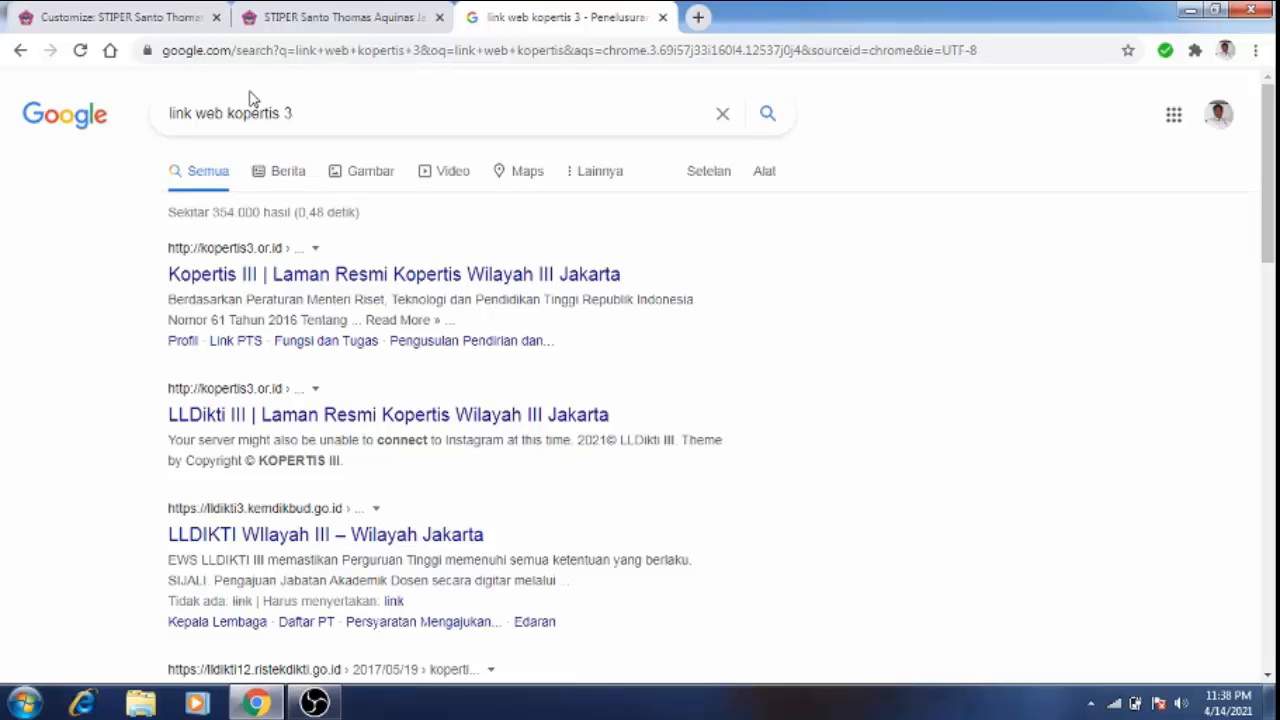
# Step: Search the web for "link web kopertis papua"
pyautogui.click(341, 102)
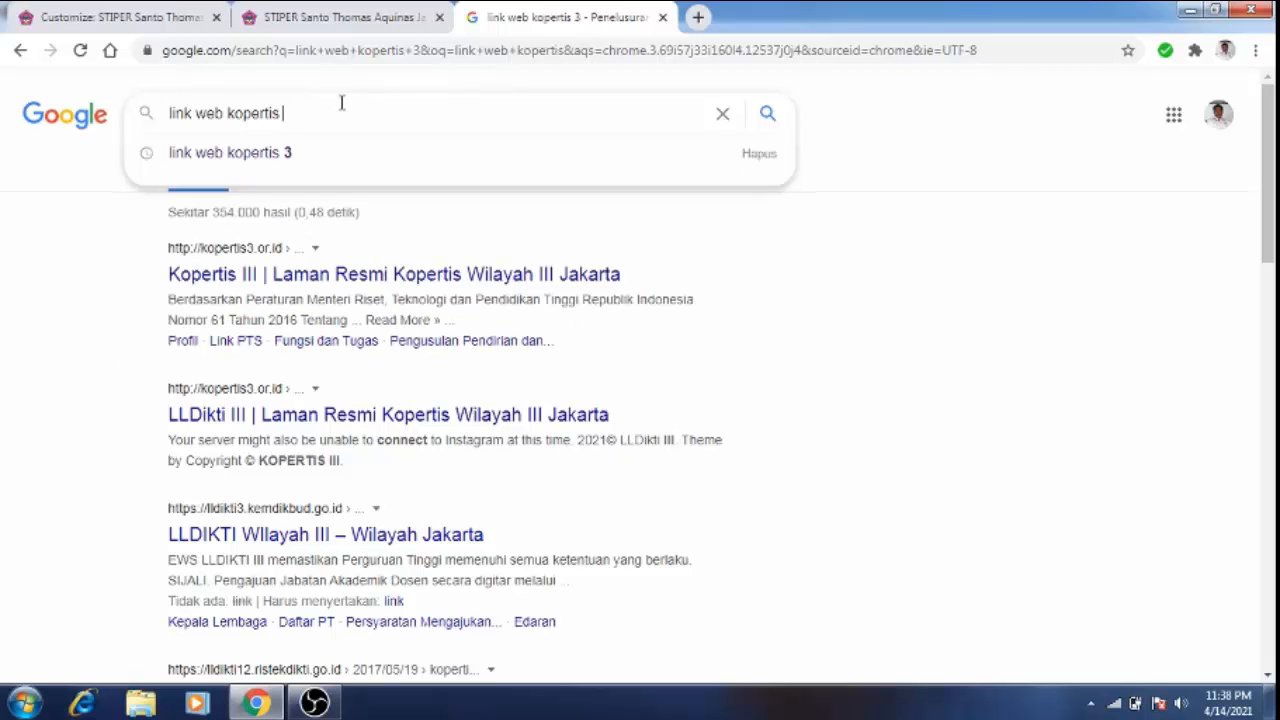
pyautogui.write('papus')
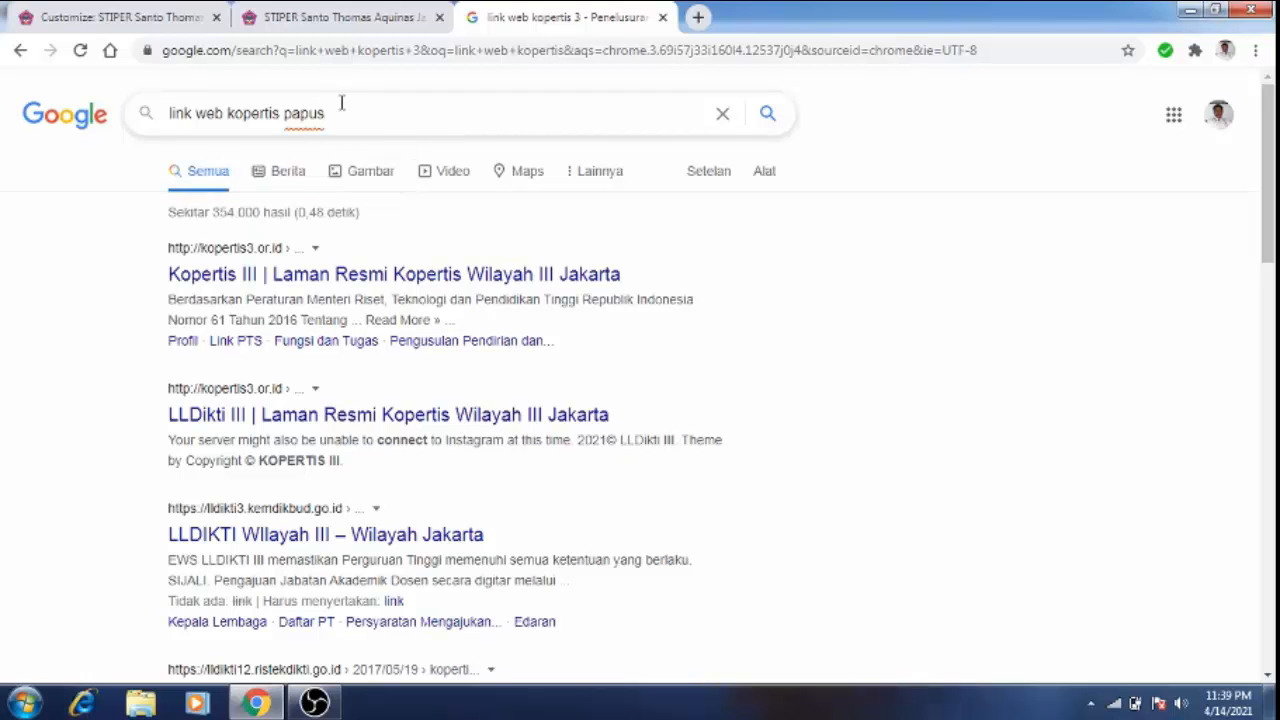
pyautogui.press('BackSpace')
pyautogui.write('a')
pyautogui.press('Return')
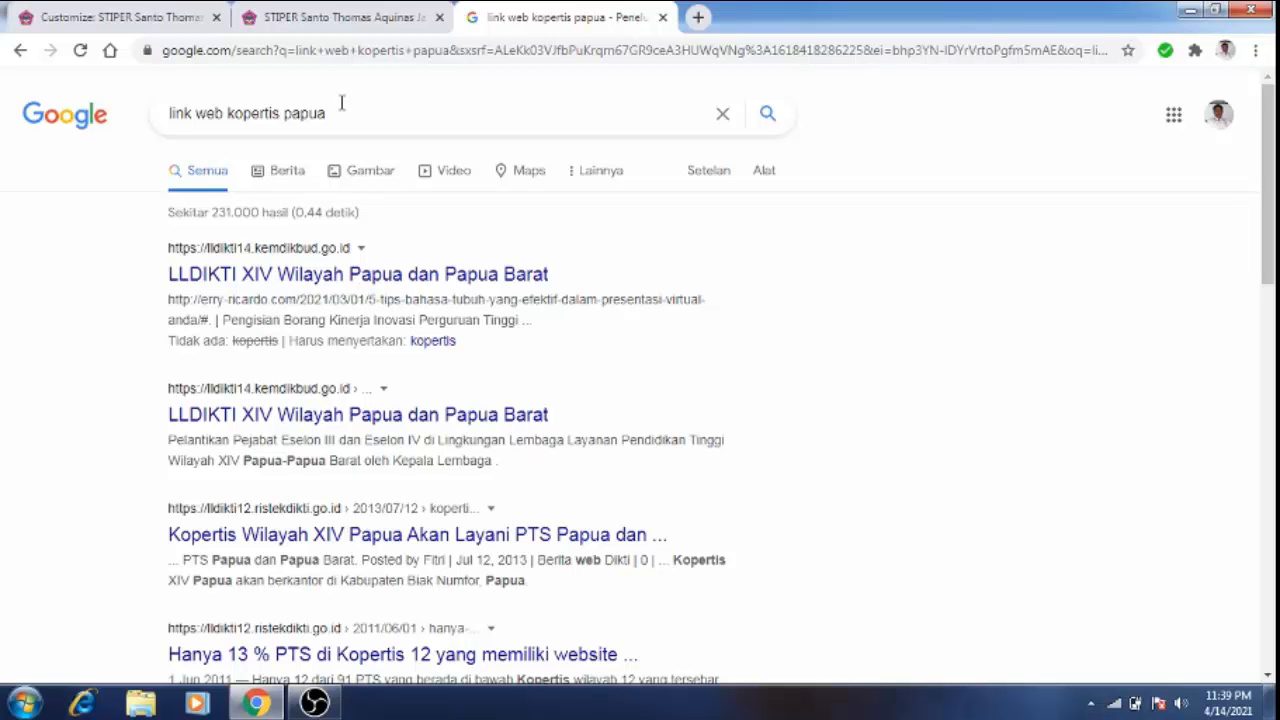
# Step: Search the web for "link web kopertis 15"
pyautogui.click(400, 121)
pyautogui.press('BackSpace')
pyautogui.press('BackSpace')
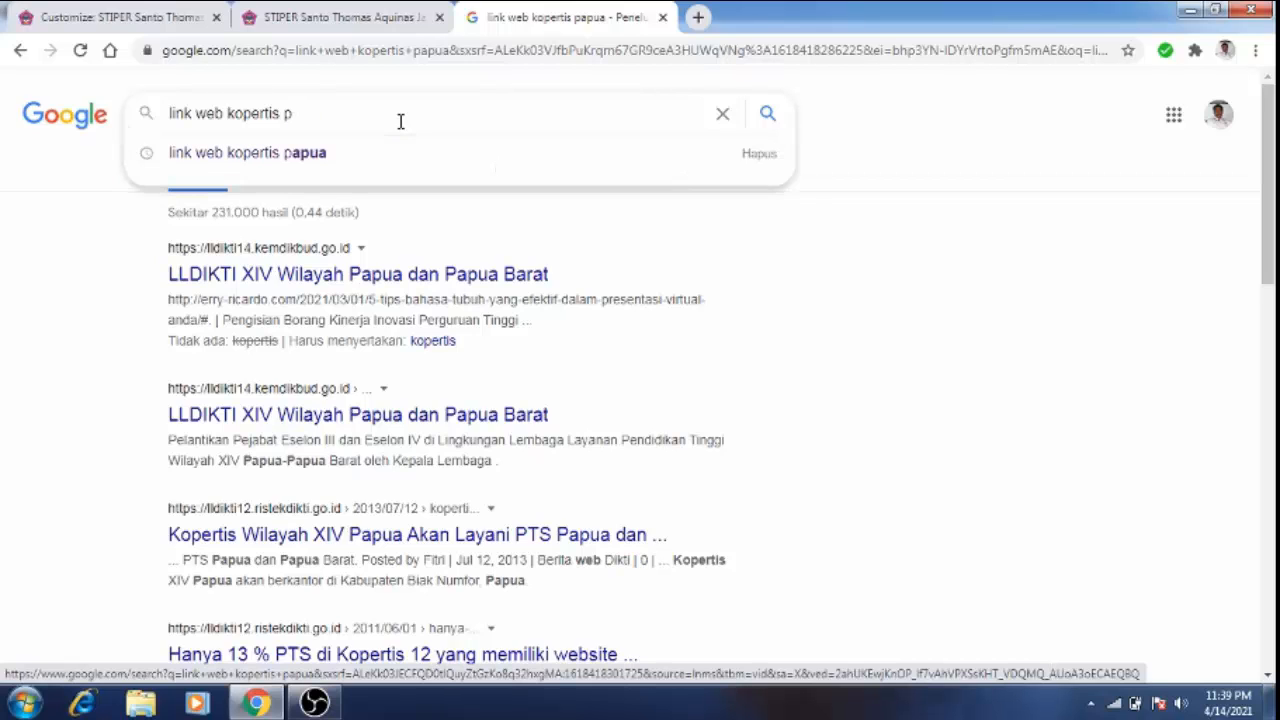
pyautogui.write('15')
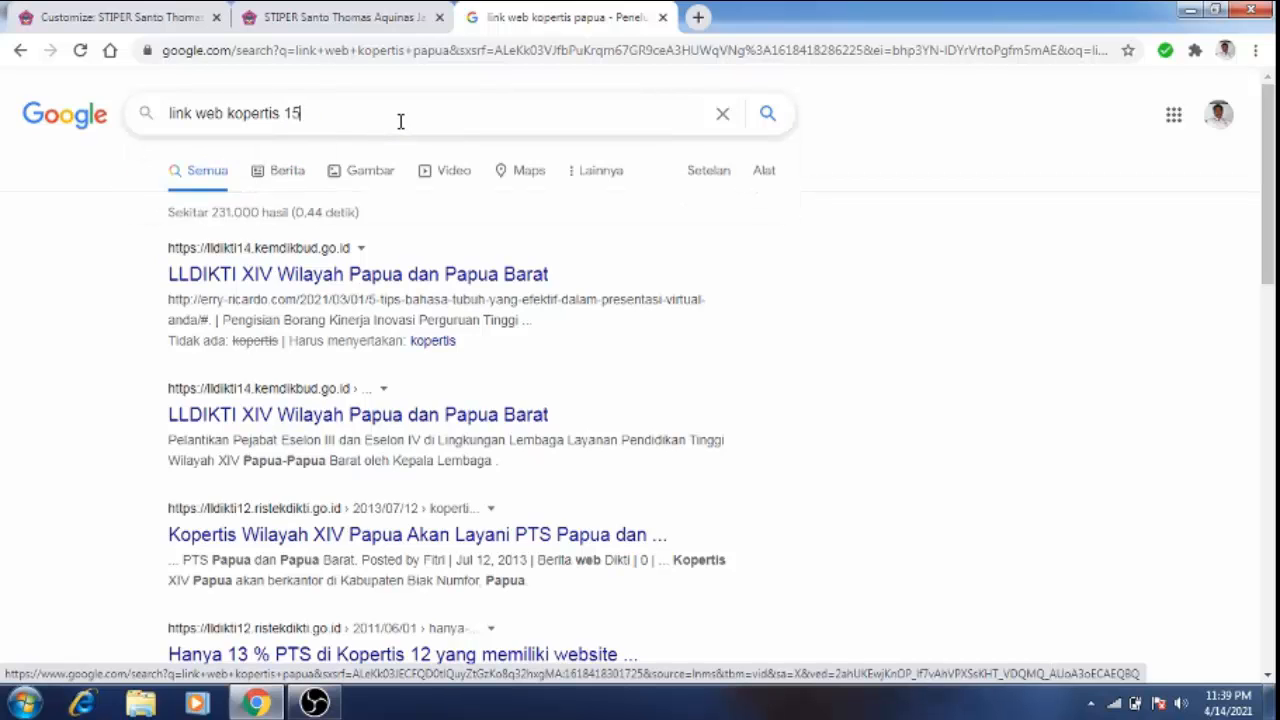
pyautogui.press('Return')
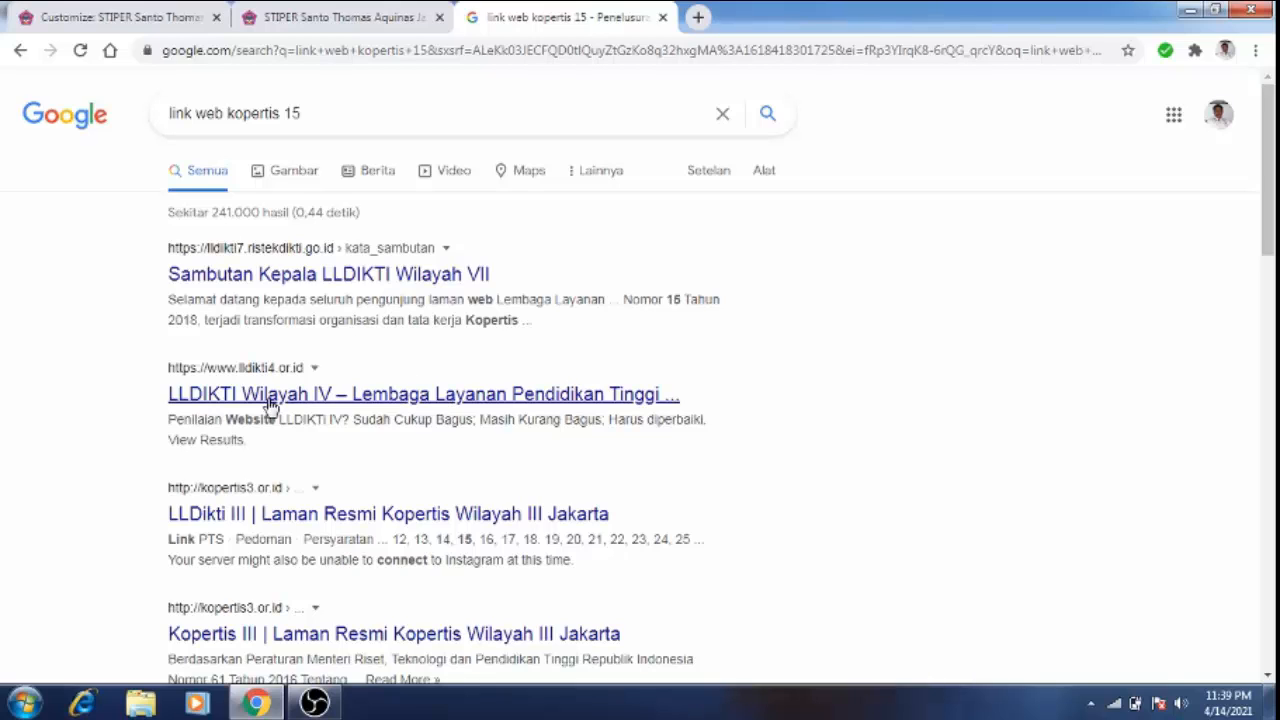
# Step: Open the "Sambutan Kepala LLDIKTI Wilayah VII" result and shorten its address to lldikti7.ristekdikti.go.id to load the site's homepage
pyautogui.click(355, 285)
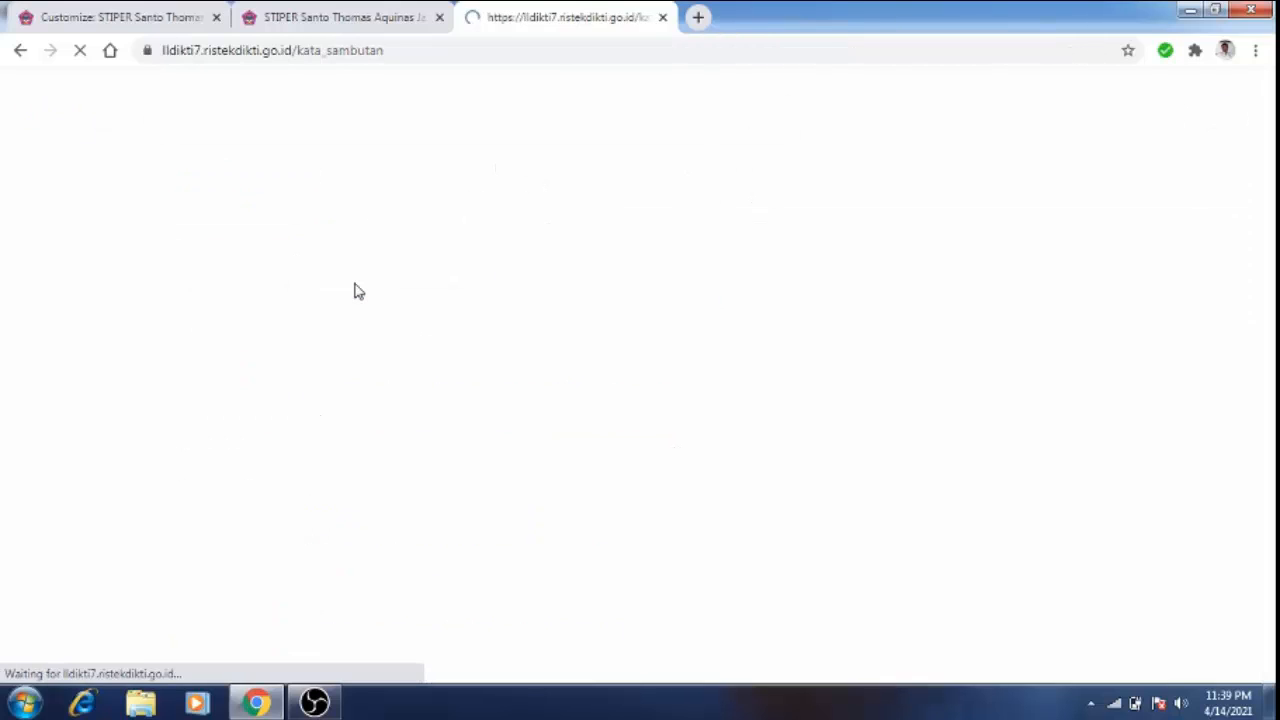
pyautogui.click(421, 52)
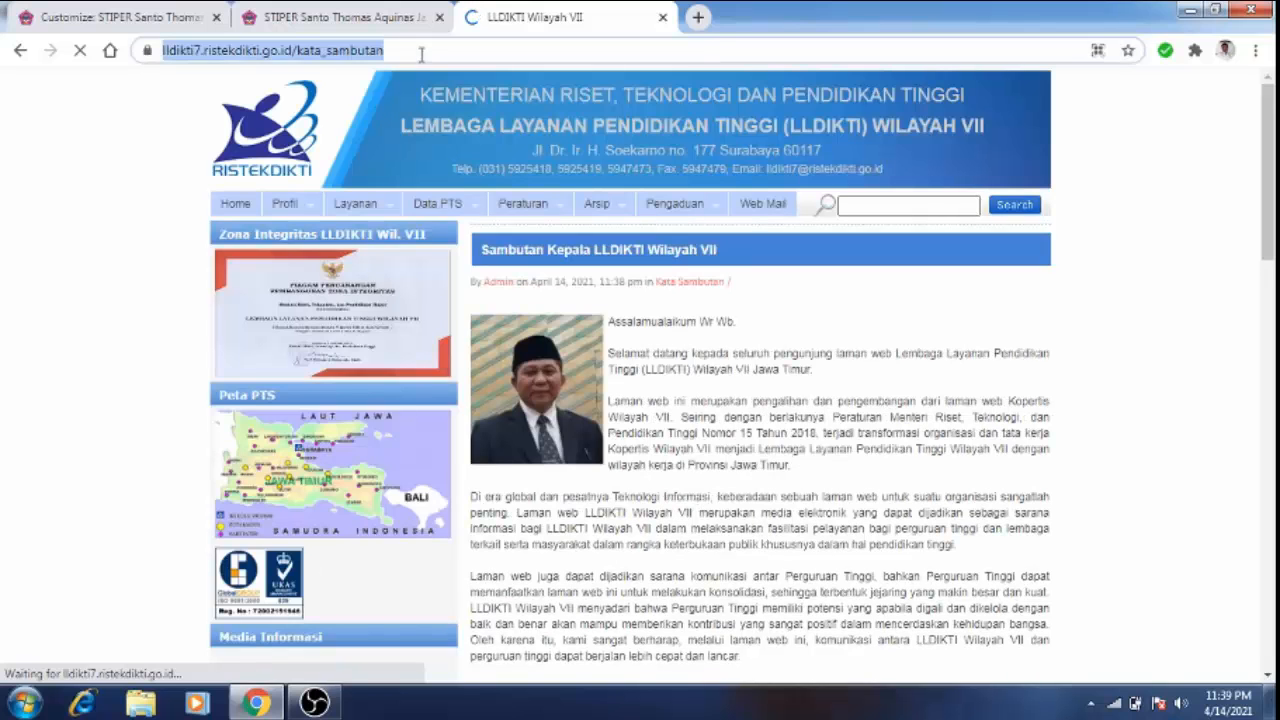
pyautogui.click(421, 52)
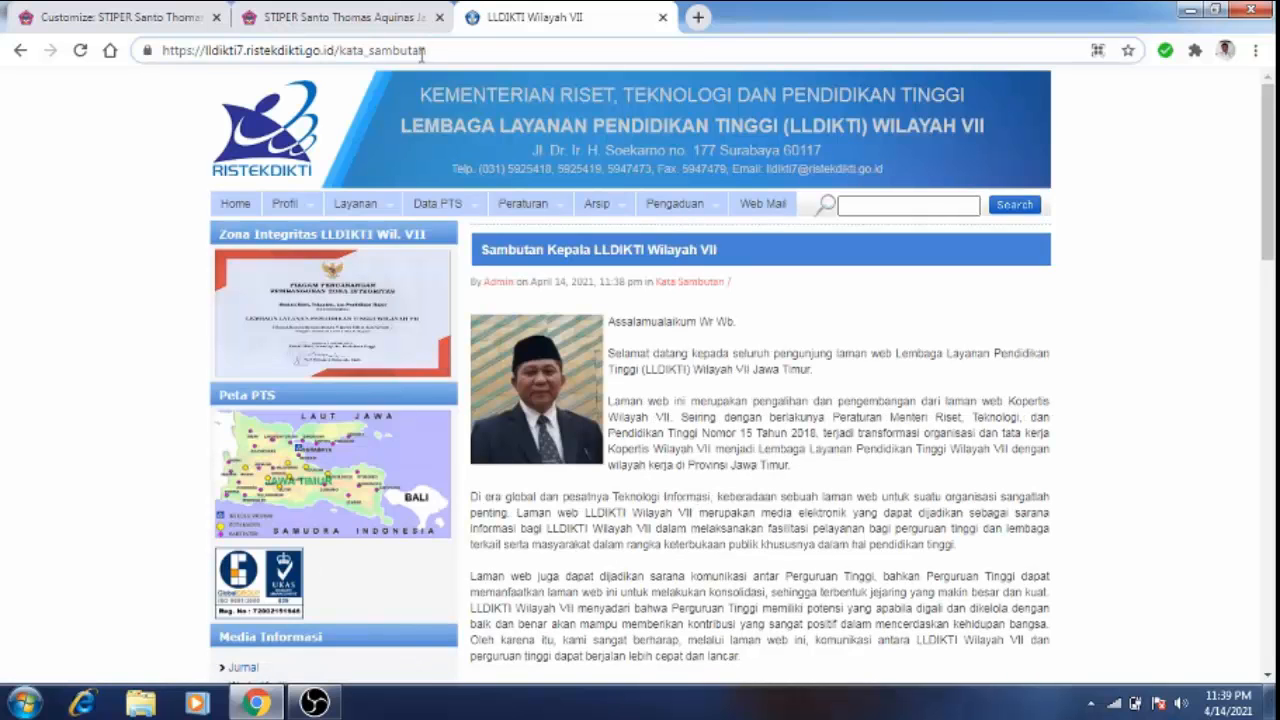
pyautogui.press('BackSpace')
pyautogui.press('BackSpace')
pyautogui.press('BackSpace')
pyautogui.press('BackSpace')
pyautogui.press('BackSpace')
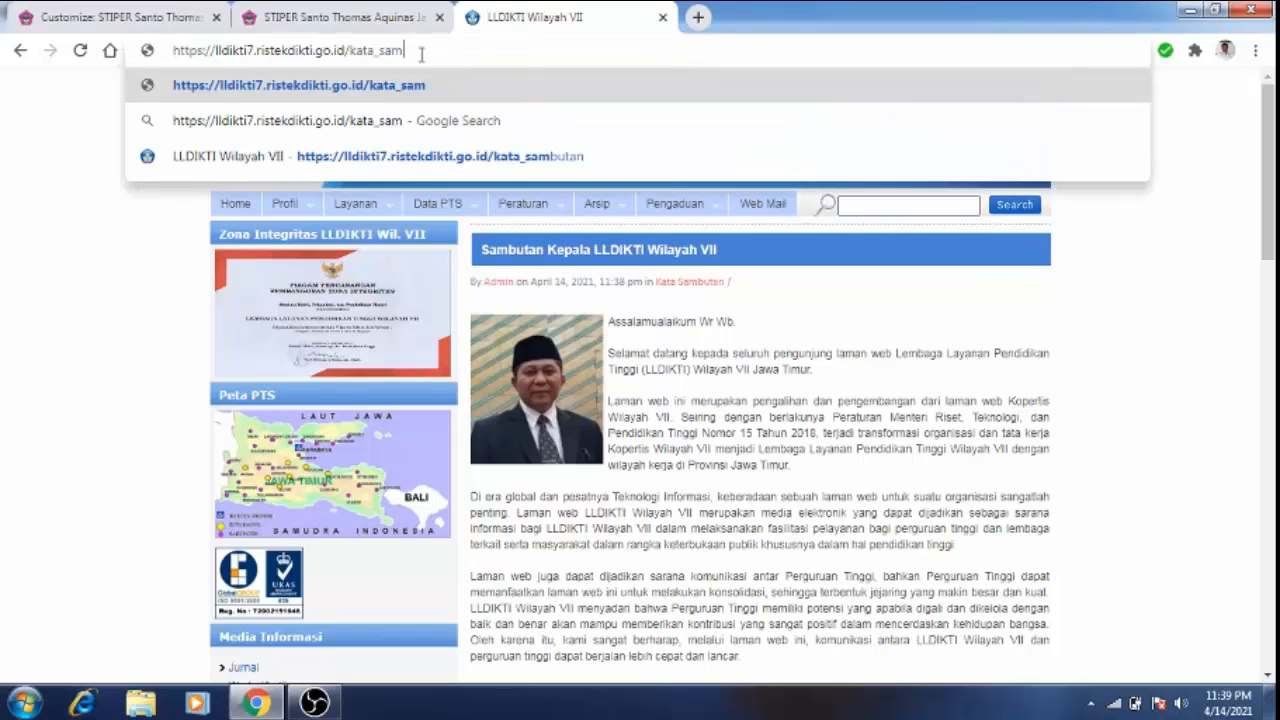
pyautogui.press('BackSpace')
pyautogui.press('BackSpace')
pyautogui.press('BackSpace')
pyautogui.press('BackSpace')
pyautogui.press('BackSpace')
pyautogui.press('BackSpace')
pyautogui.press('BackSpace')
pyautogui.press('BackSpace')
pyautogui.press('BackSpace')
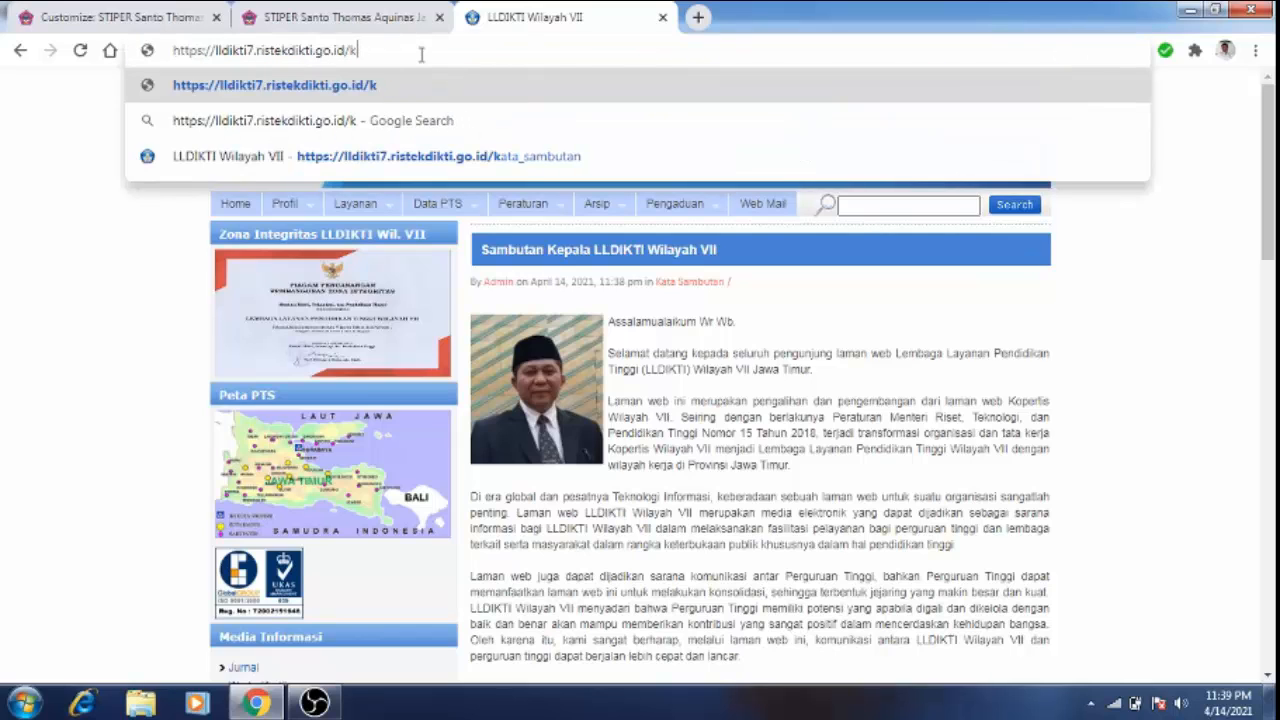
pyautogui.press('Return')
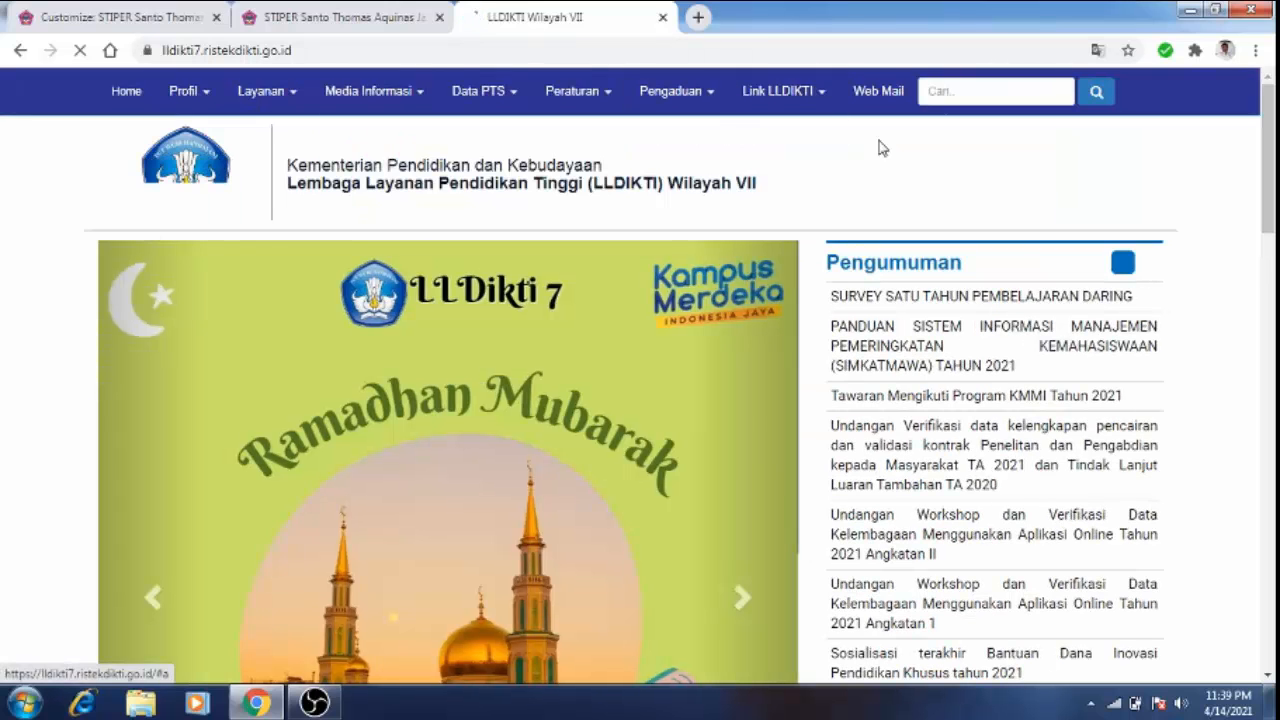
# Step: Copy the LLDIKTI Wilayah VII homepage address and paste it into the Customizer as the #4 URL for the Kopertis link
pyautogui.moveTo(1270, 200)
pyautogui.mouseDown()
pyautogui.moveTo(1270, 335)
pyautogui.moveTo(1268, 219)
pyautogui.mouseUp()
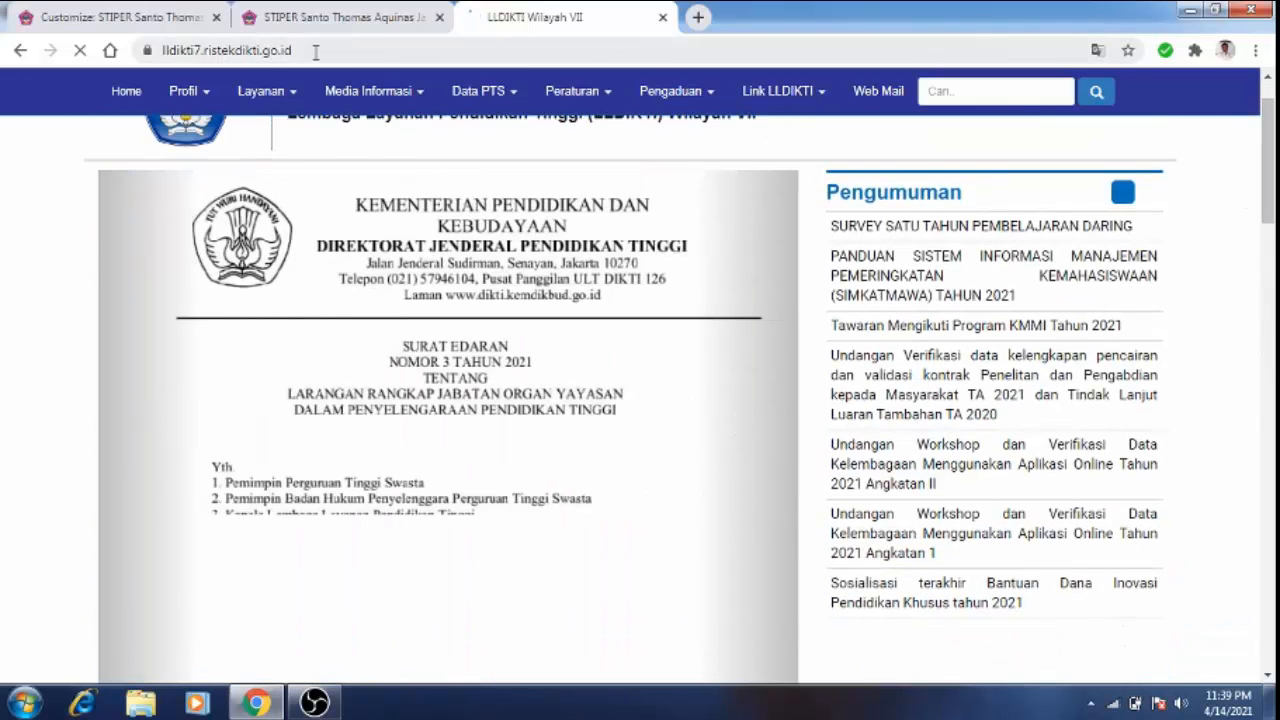
pyautogui.click(316, 52)
pyautogui.hotkey('ctrl', 'c')
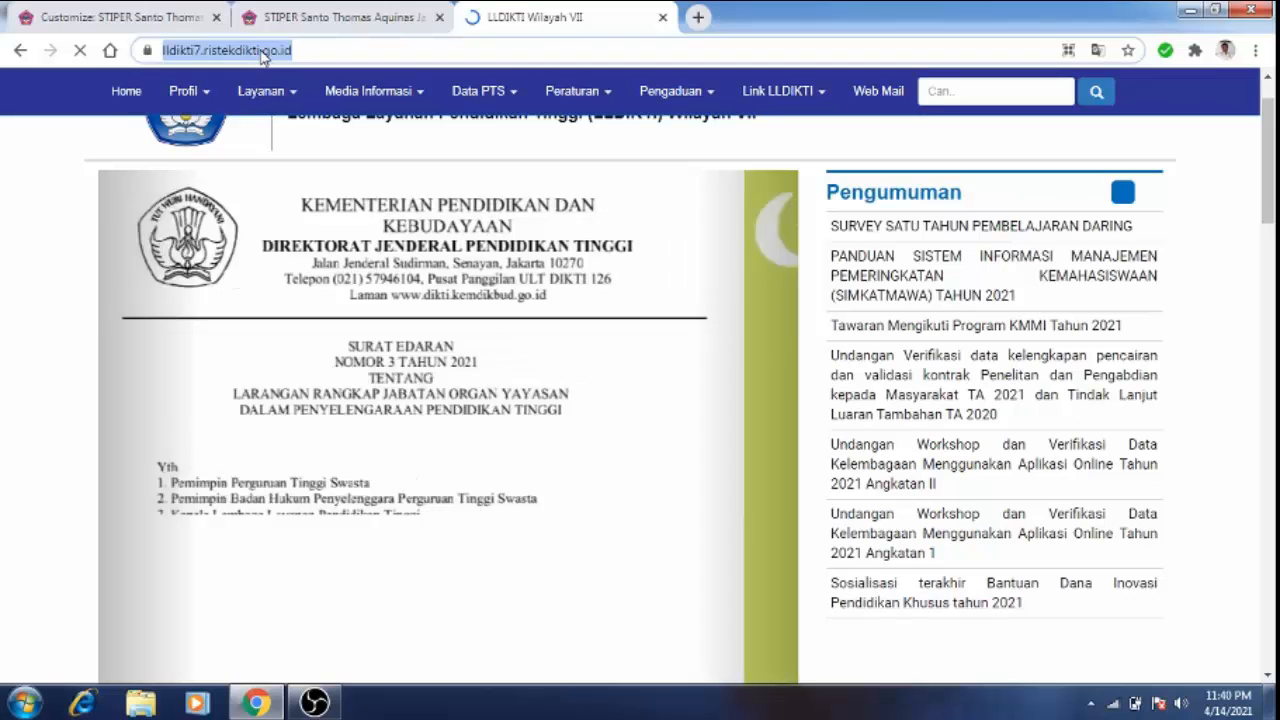
pyautogui.rightClick(263, 55)
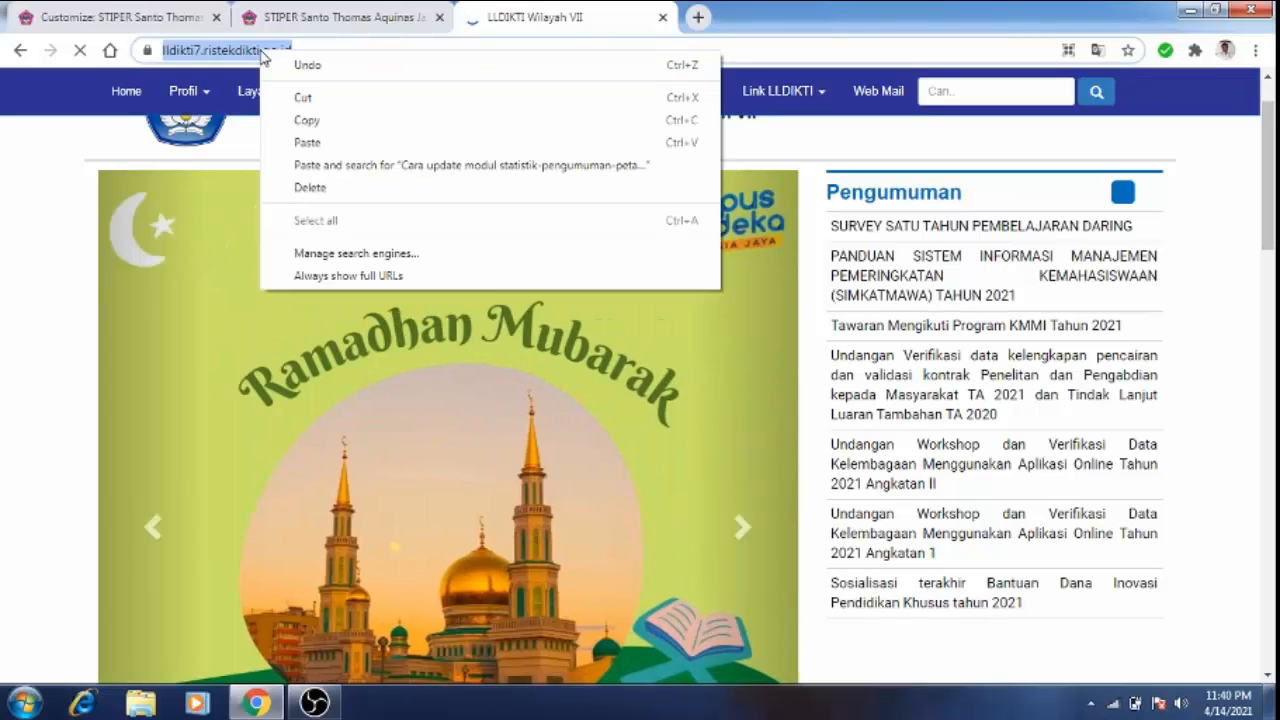
pyautogui.click(320, 122)
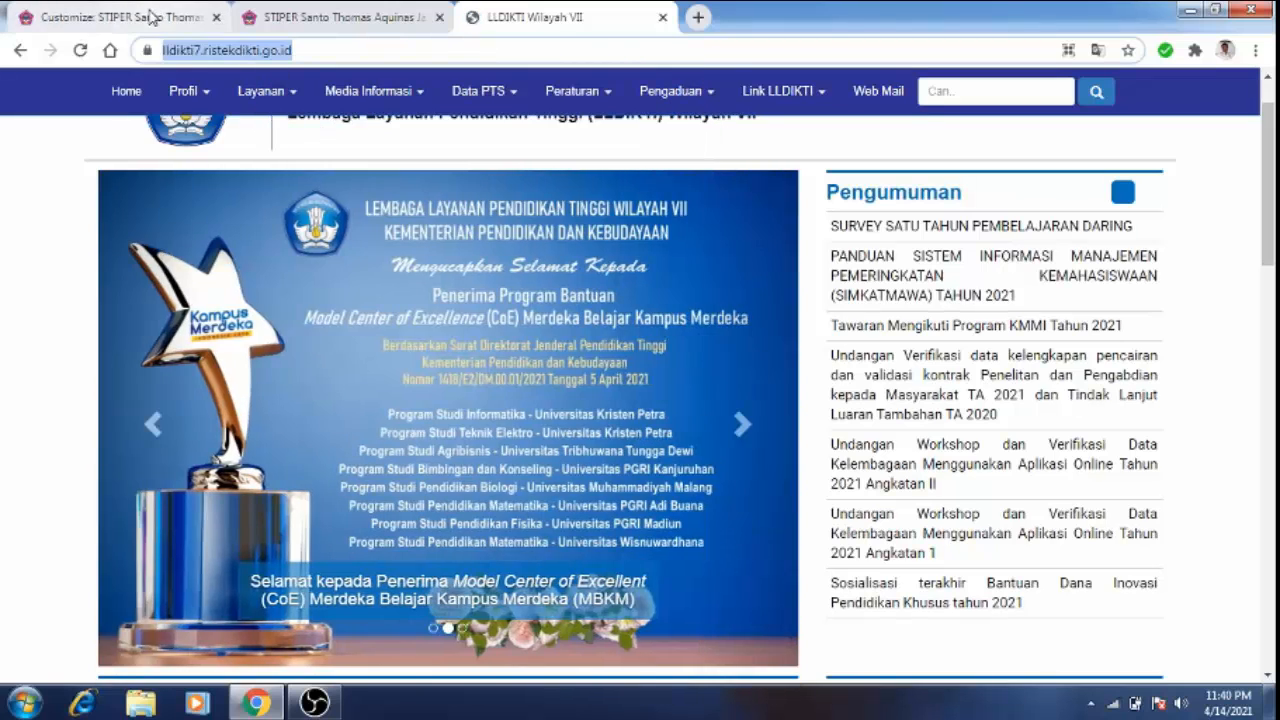
pyautogui.click(150, 17)
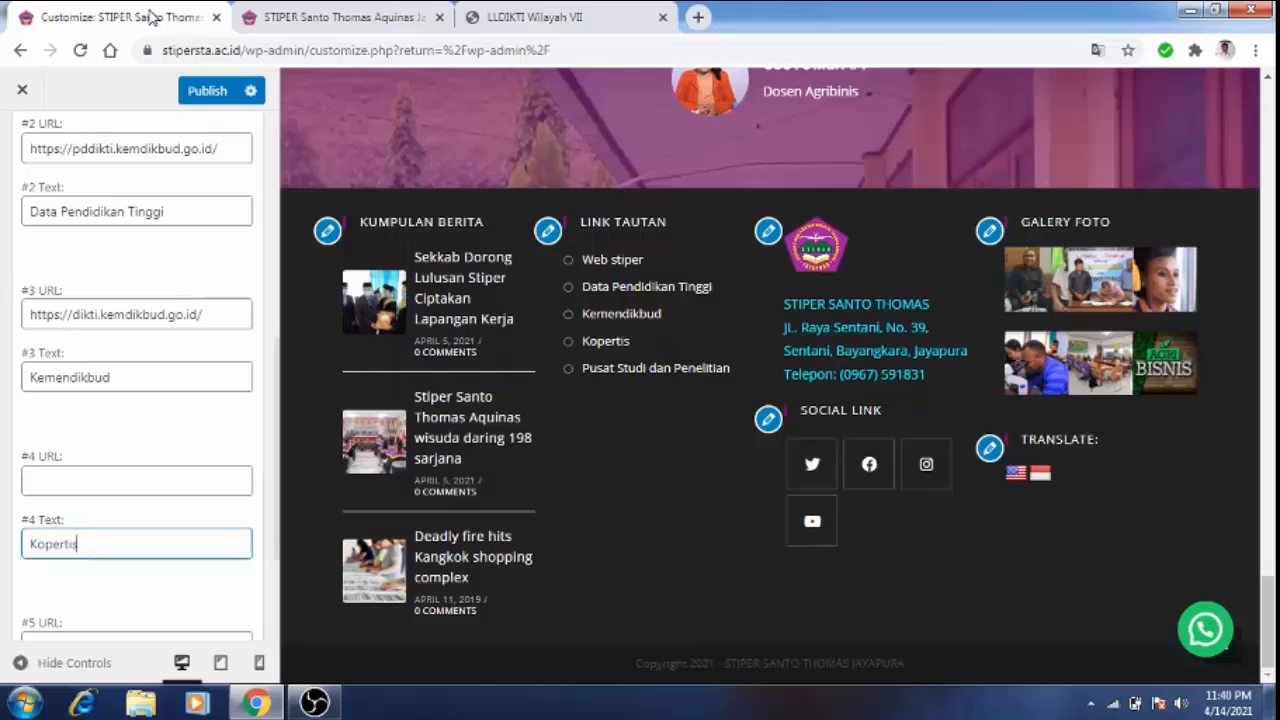
pyautogui.click(88, 479)
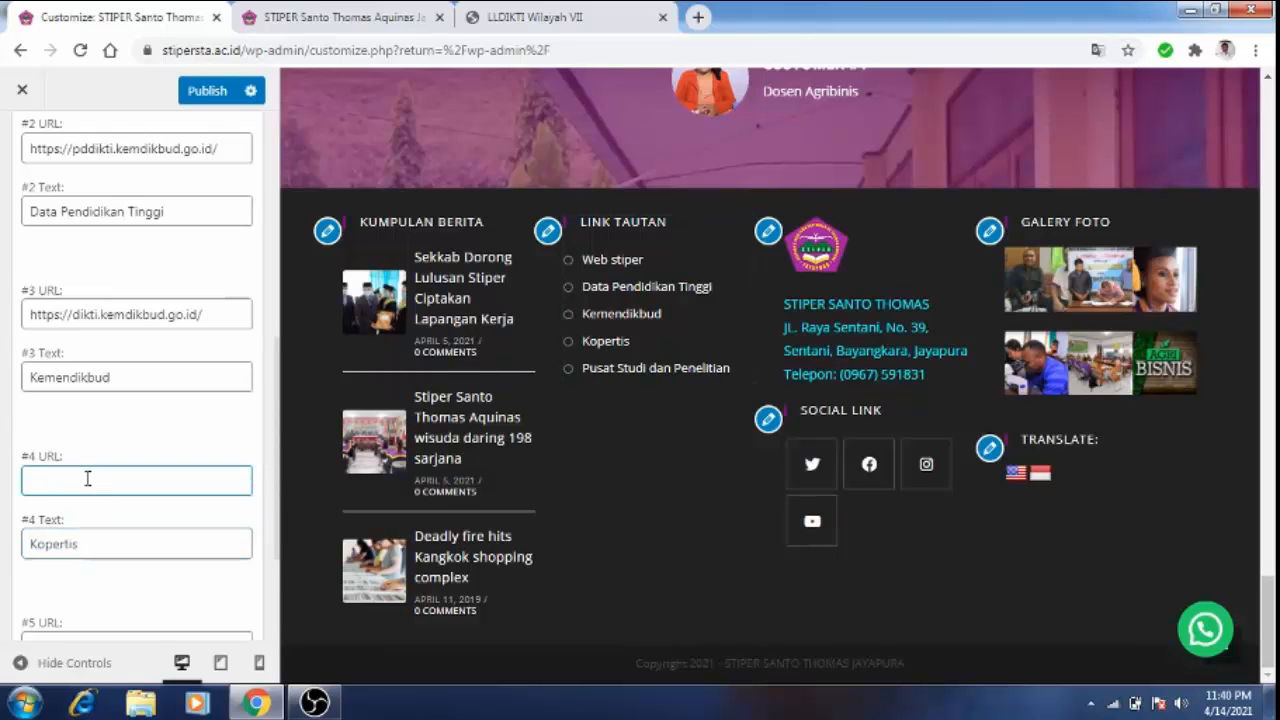
pyautogui.rightClick(88, 482)
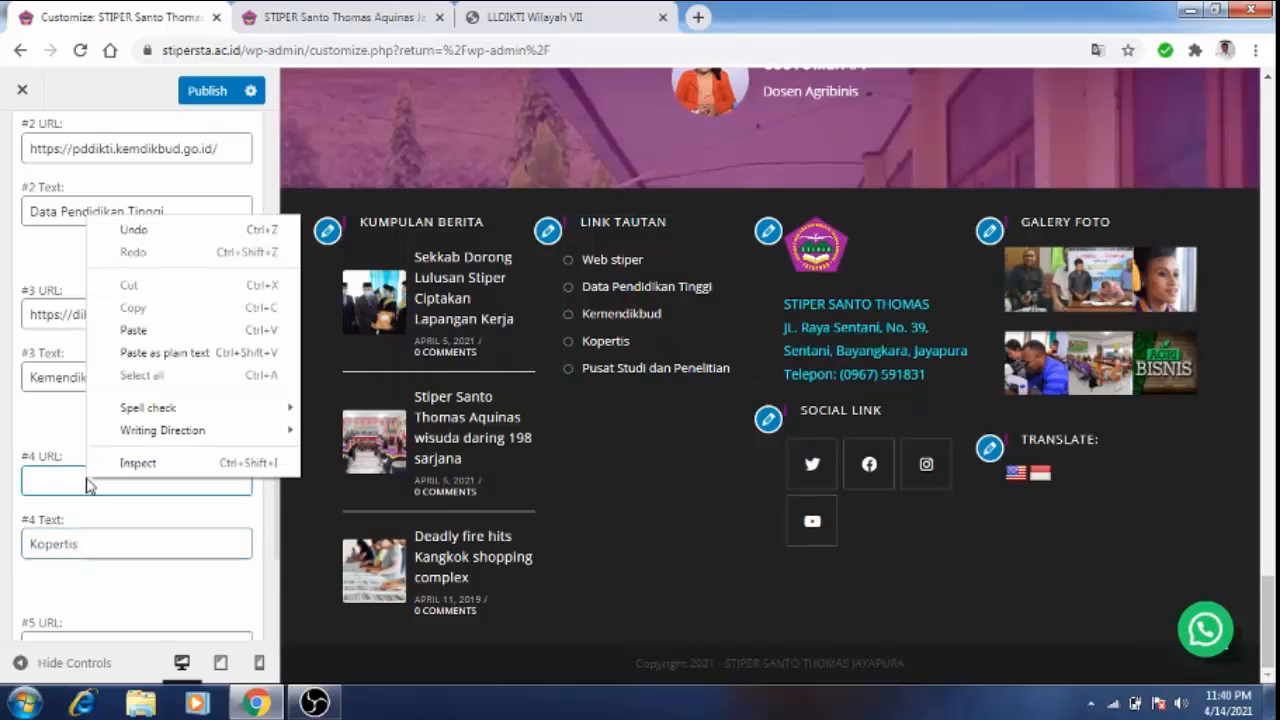
pyautogui.click(150, 333)
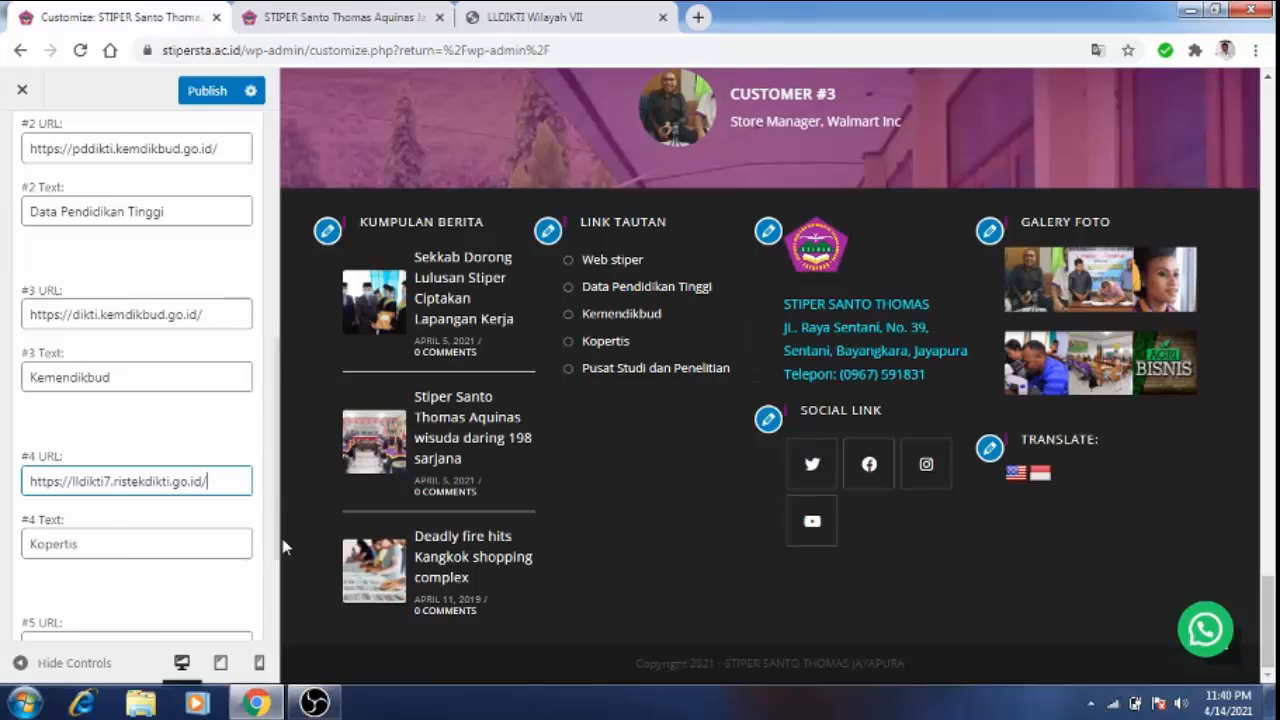
# Step: Check the remaining custom links in Footer 2 and publish the widget changes
pyautogui.moveTo(274, 534); pyautogui.dragTo(274, 535)
pyautogui.scroll(-3, 274, 540)
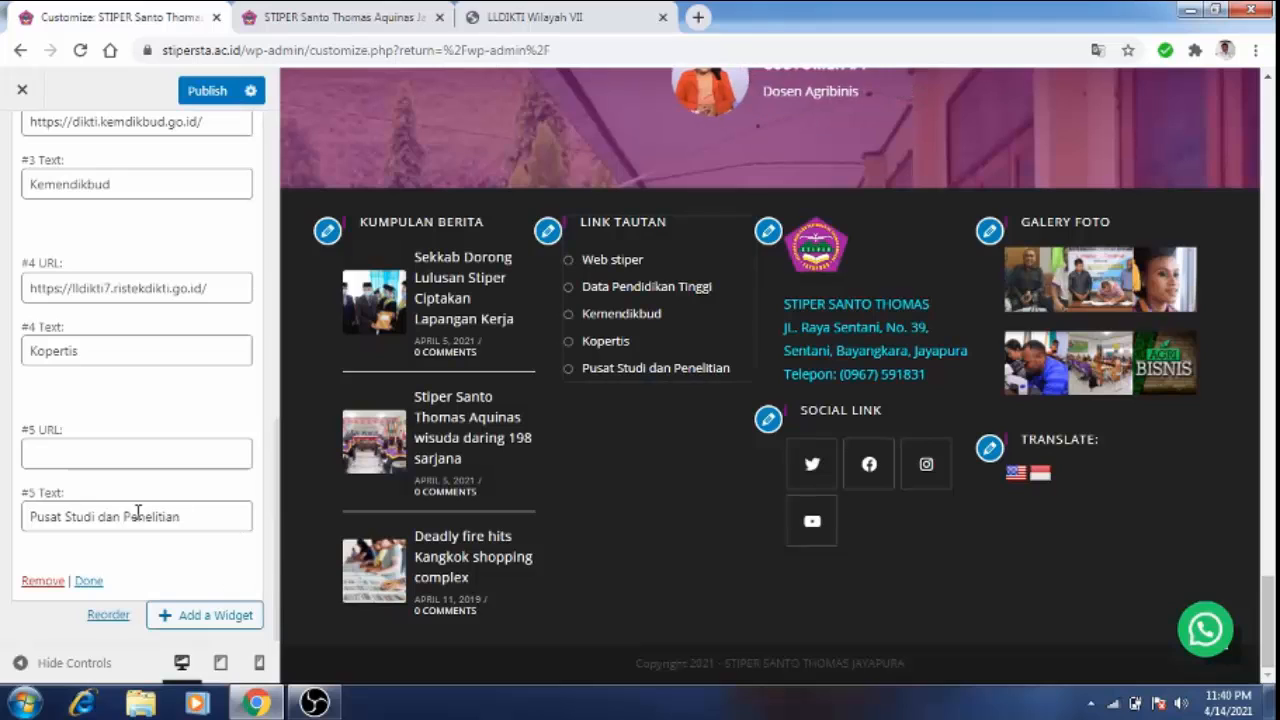
pyautogui.click(104, 526)
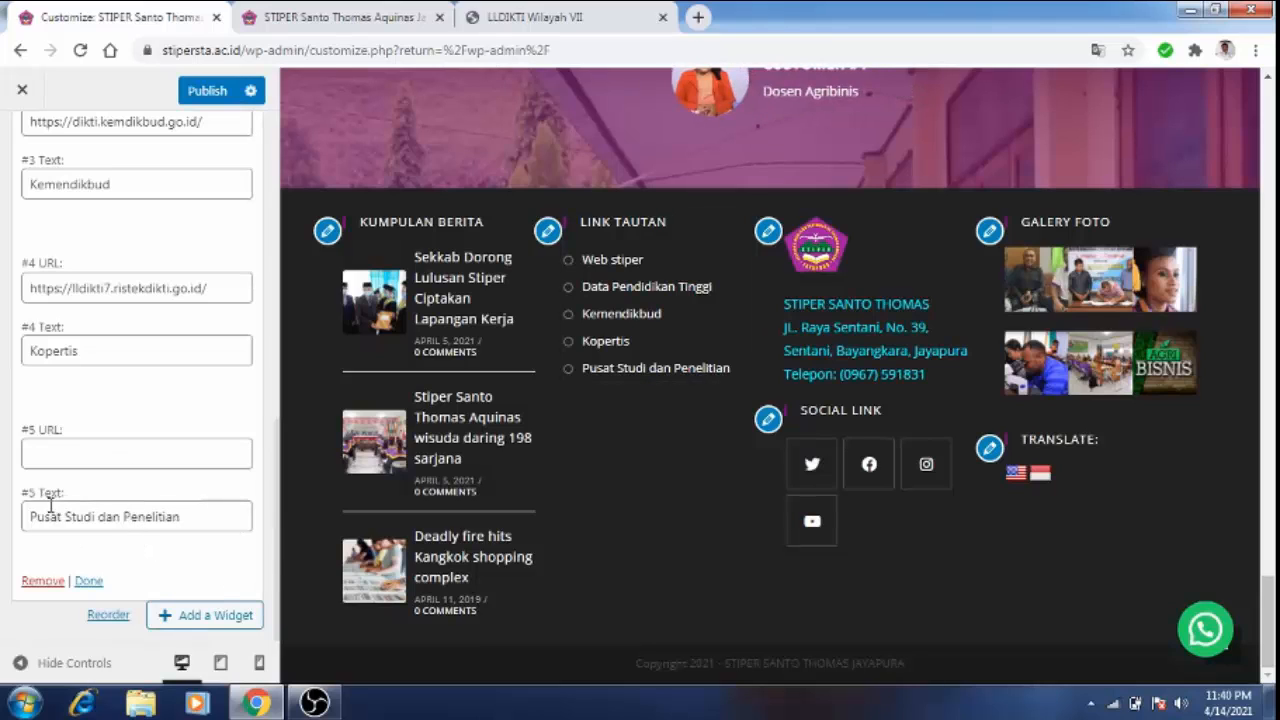
pyautogui.click(71, 453)
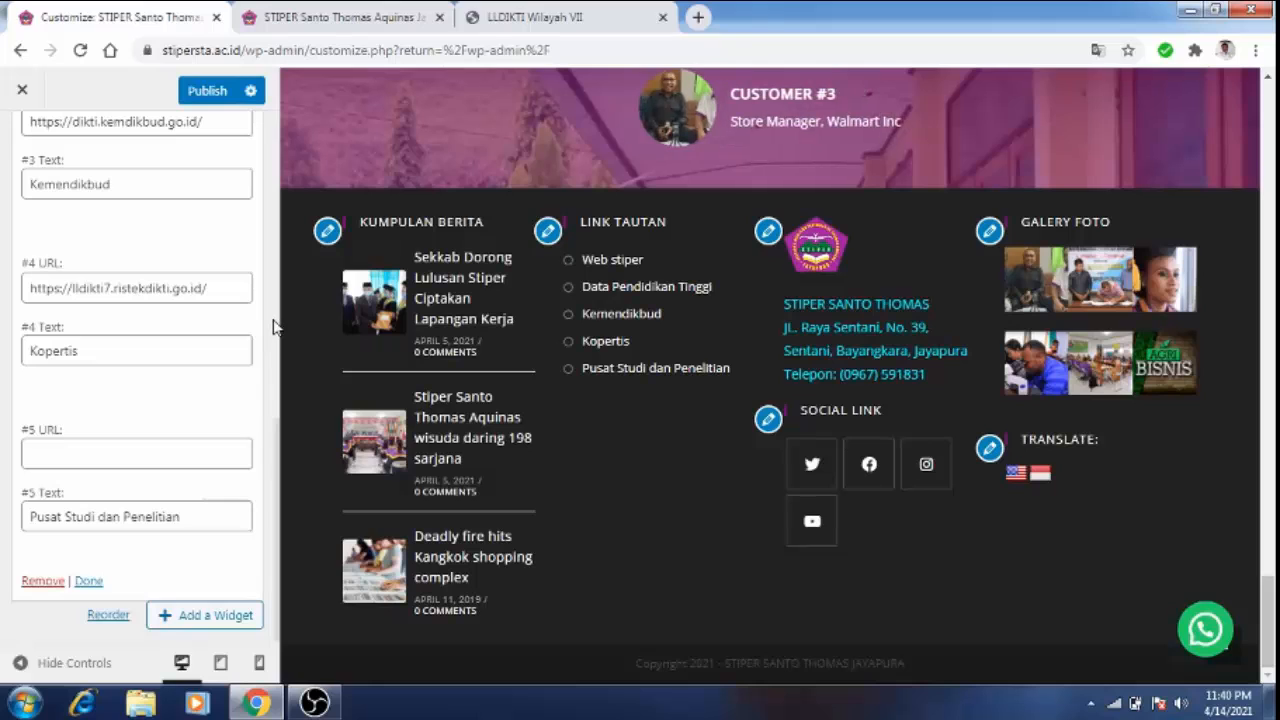
pyautogui.scroll(4, 275, 327)
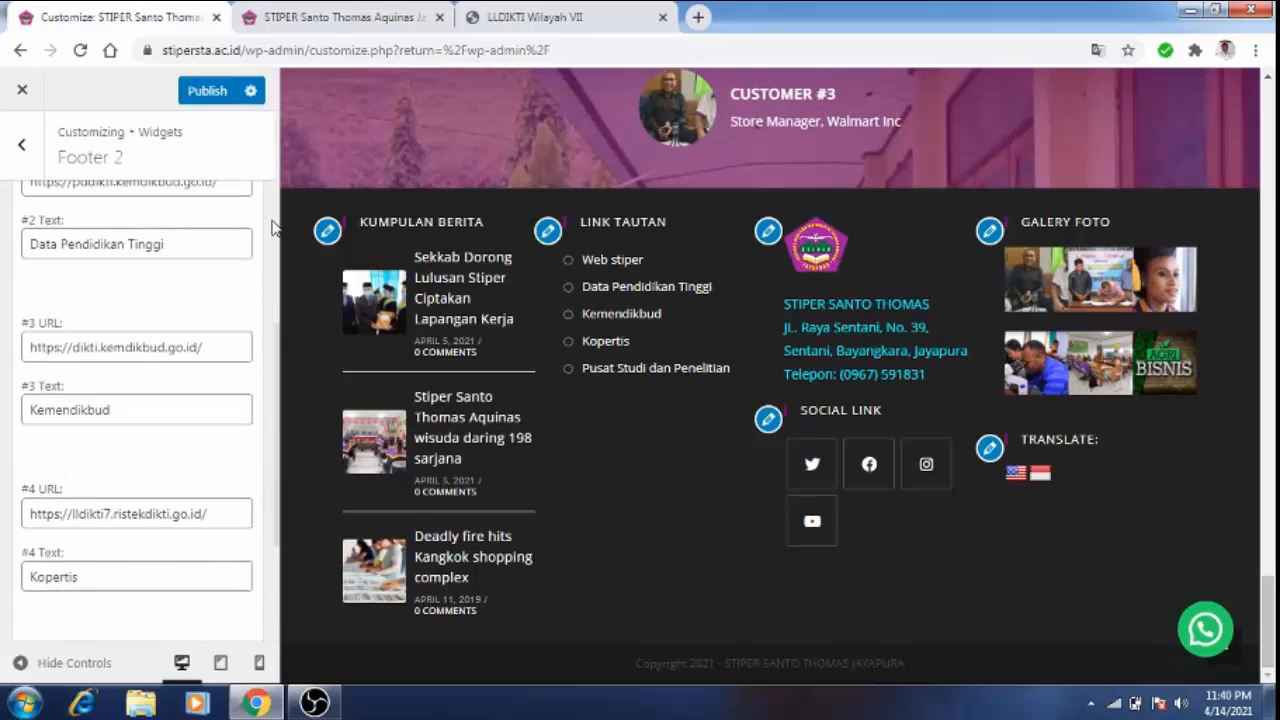
pyautogui.click(210, 96)
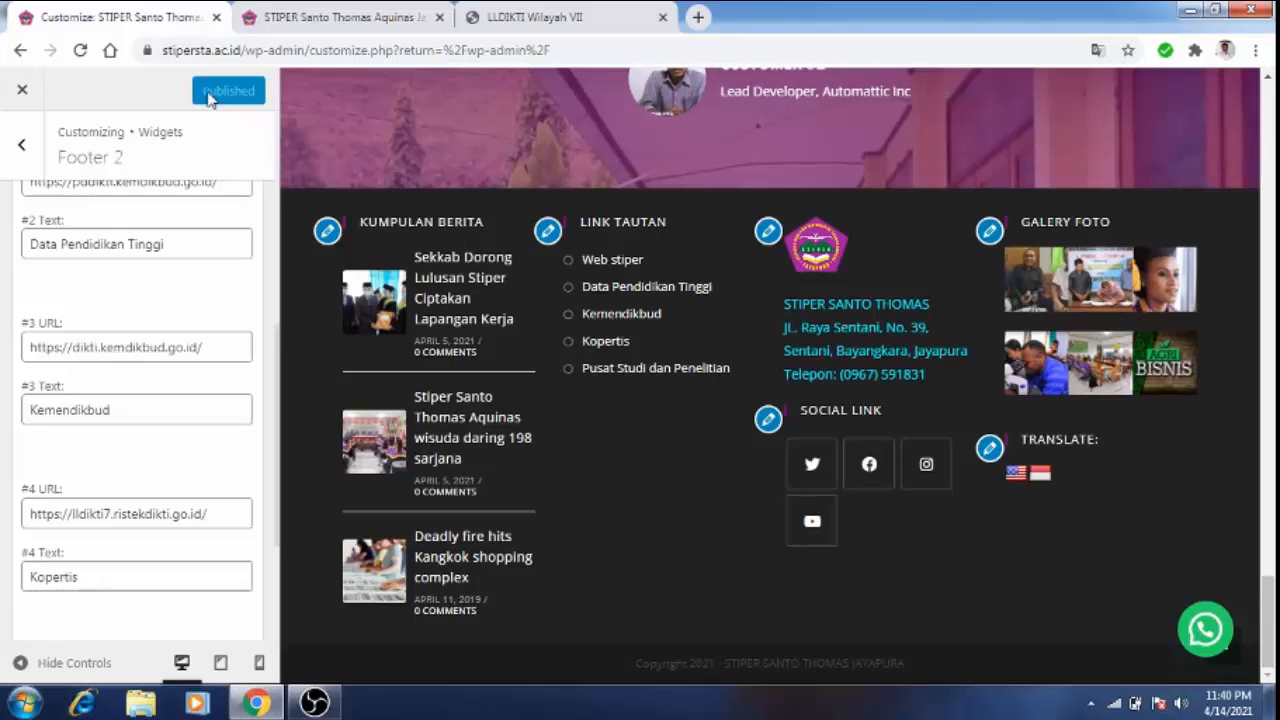
# Step: Reload the live STIPER site and test the Kopertis link in the Link Tautan footer list, closing the page it opens
pyautogui.click(346, 18)
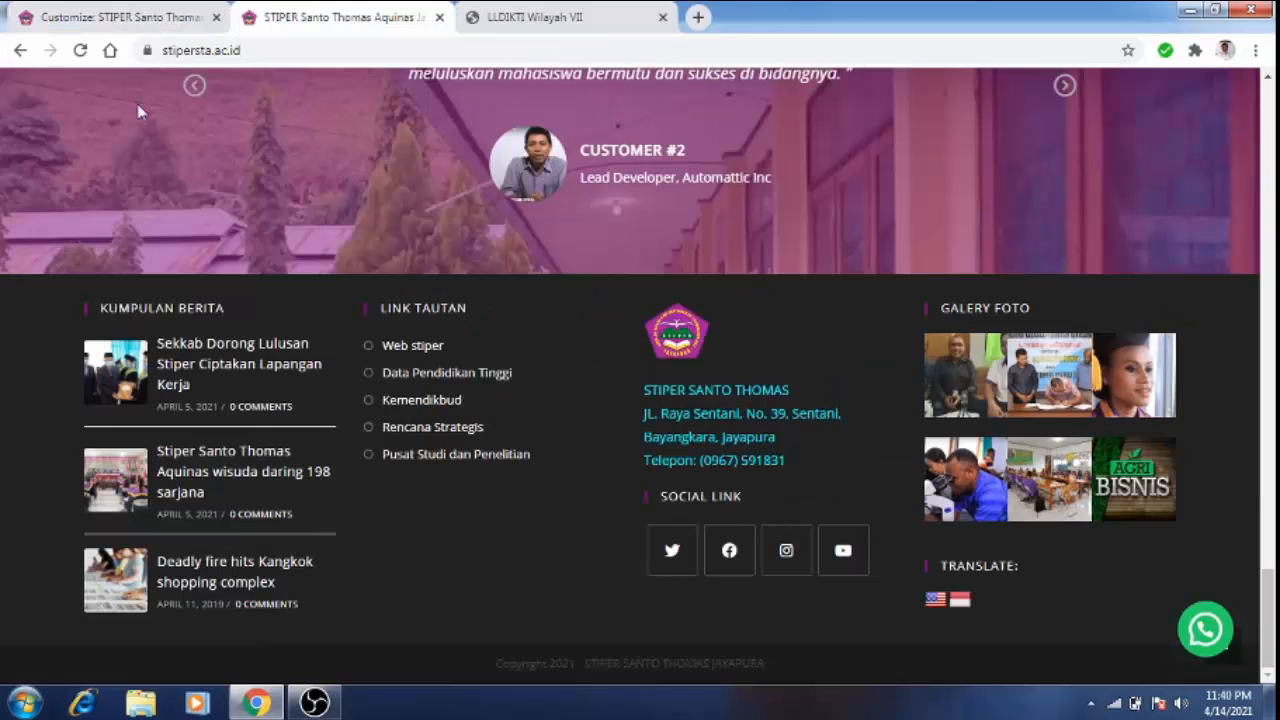
pyautogui.click(80, 50)
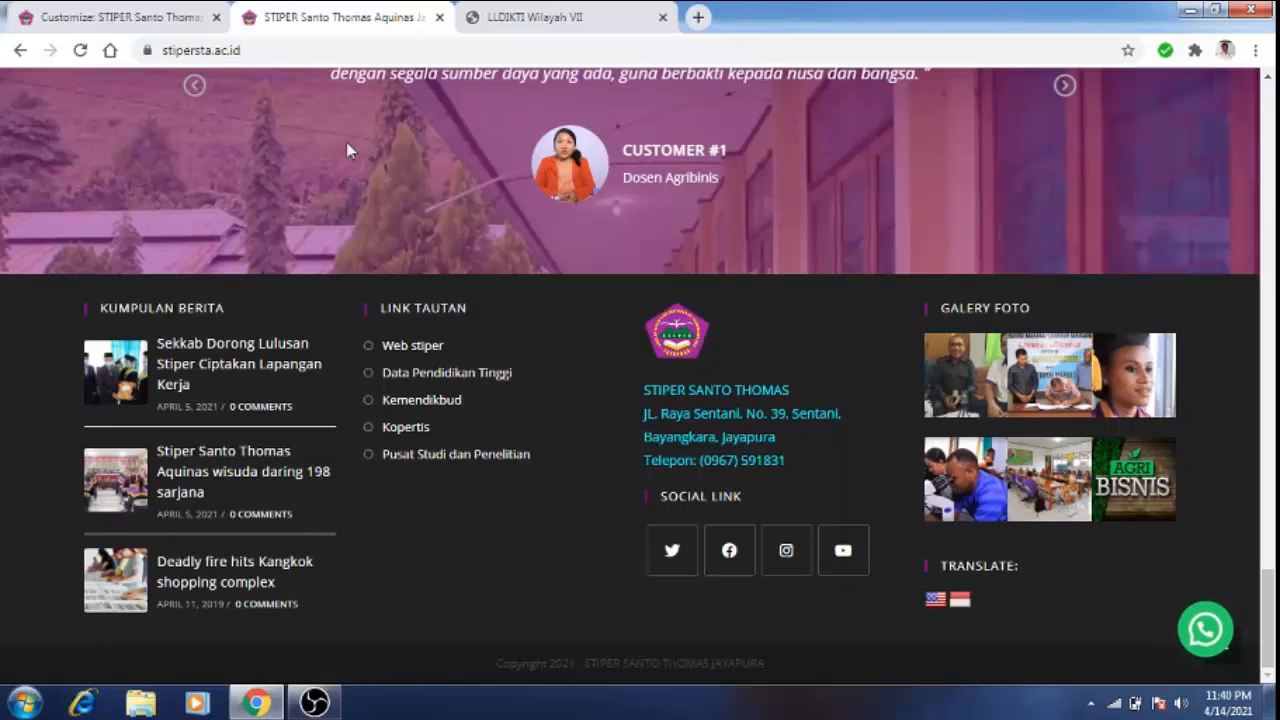
pyautogui.click(414, 427)
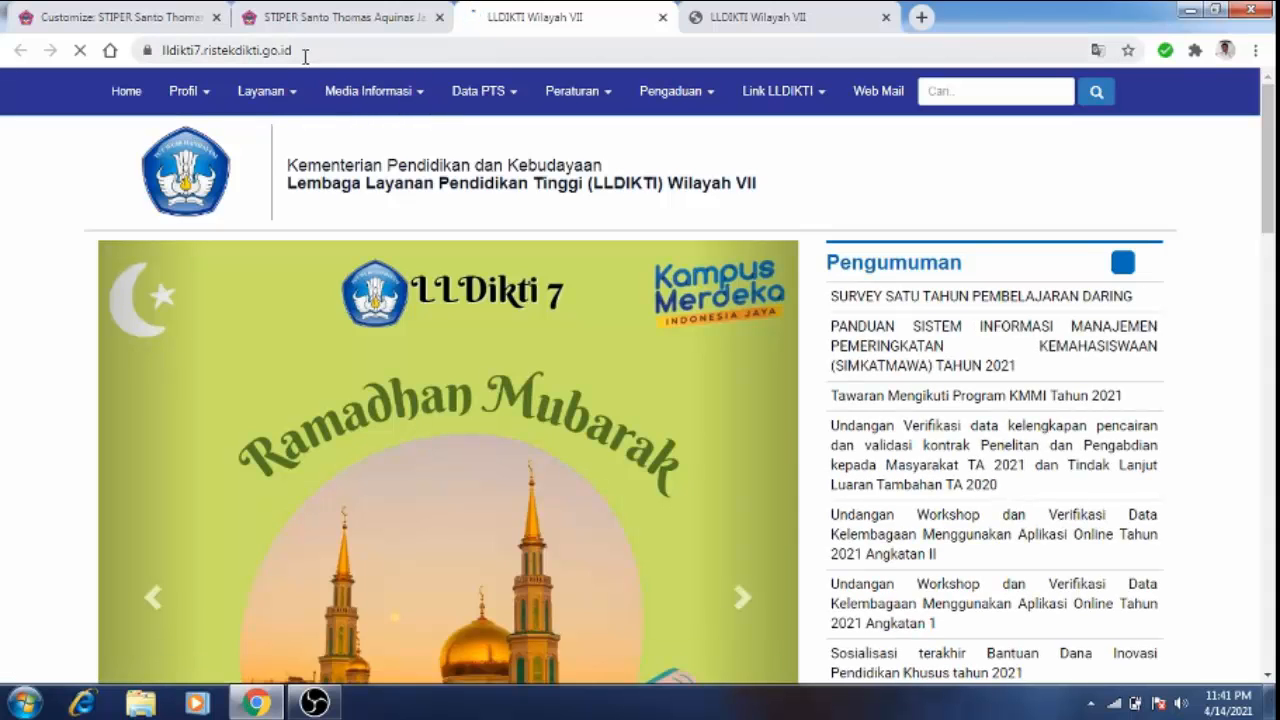
pyautogui.click(662, 19)
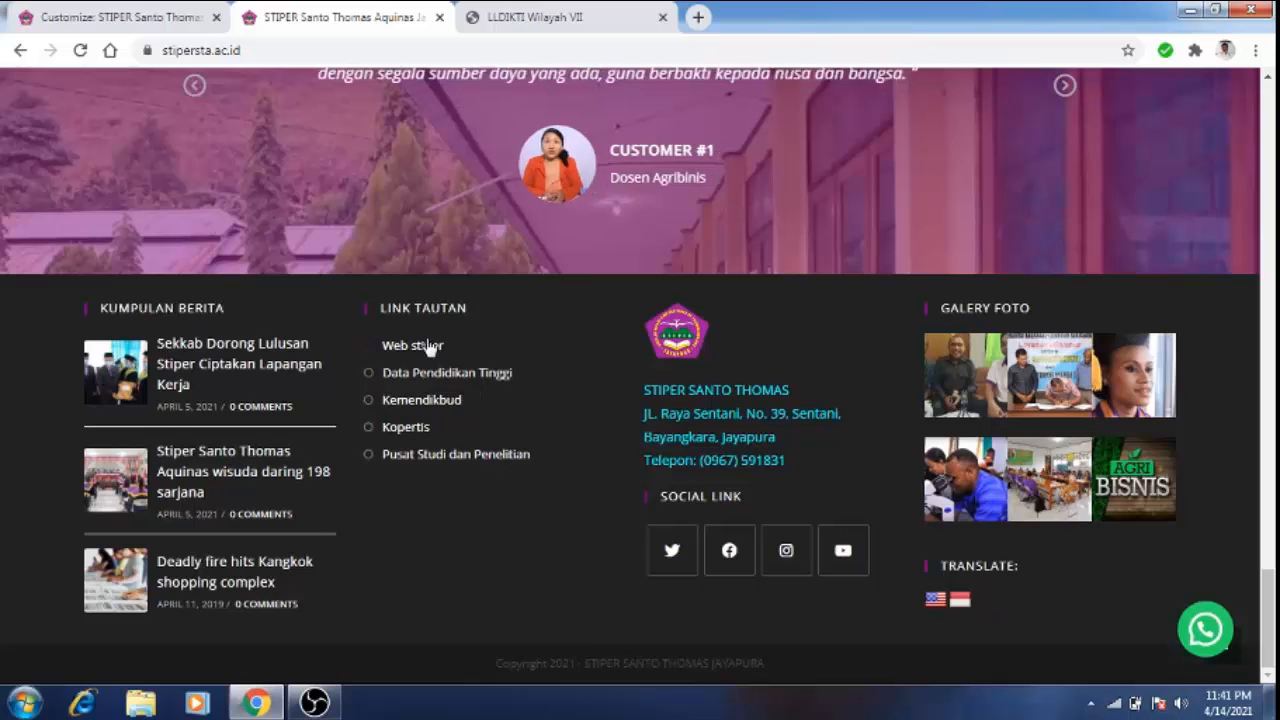
# Step: Return to the Customizer, leave Footer 2 and expand the Text widget of Footer 3 to examine its logo and address content
pyautogui.click(120, 17)
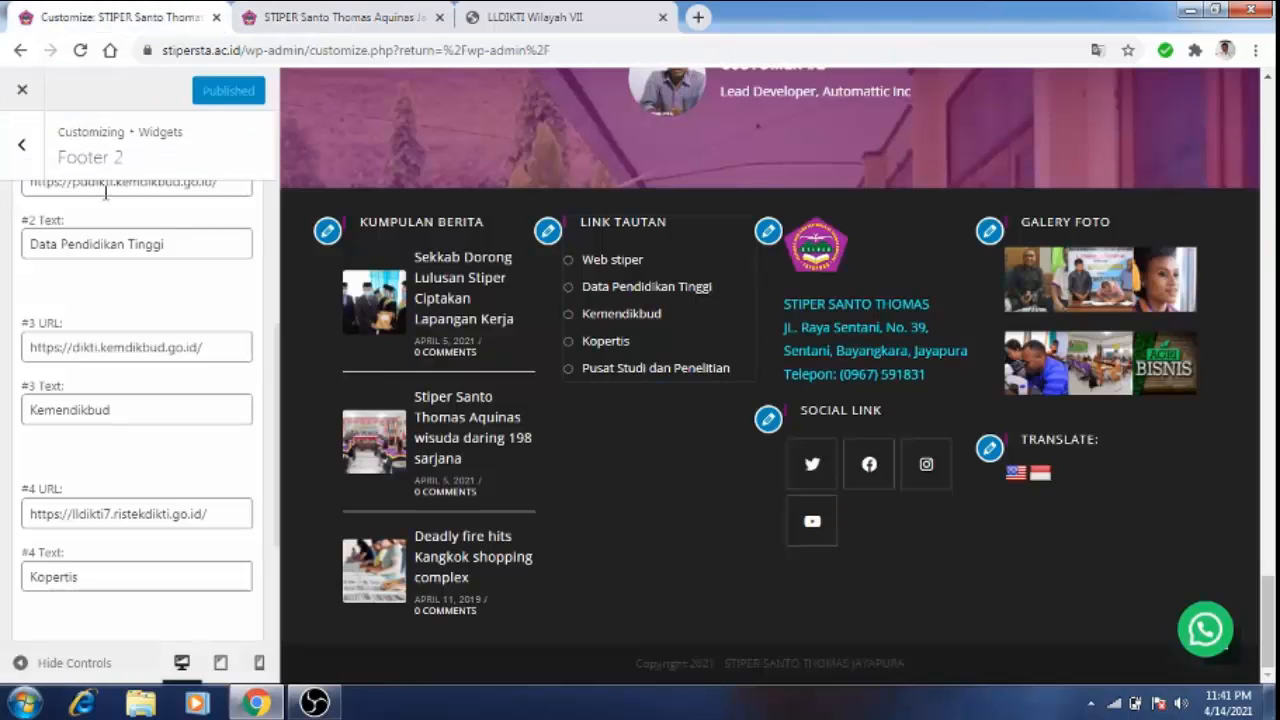
pyautogui.click(25, 149)
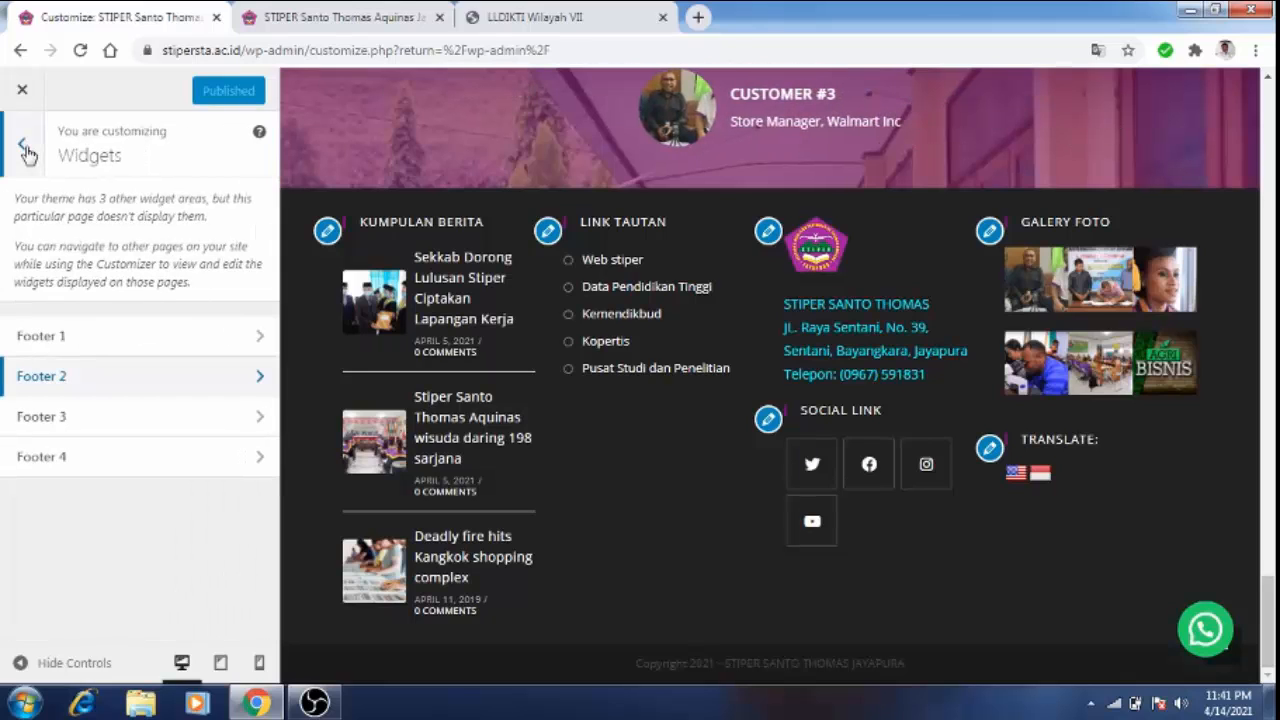
pyautogui.click(107, 427)
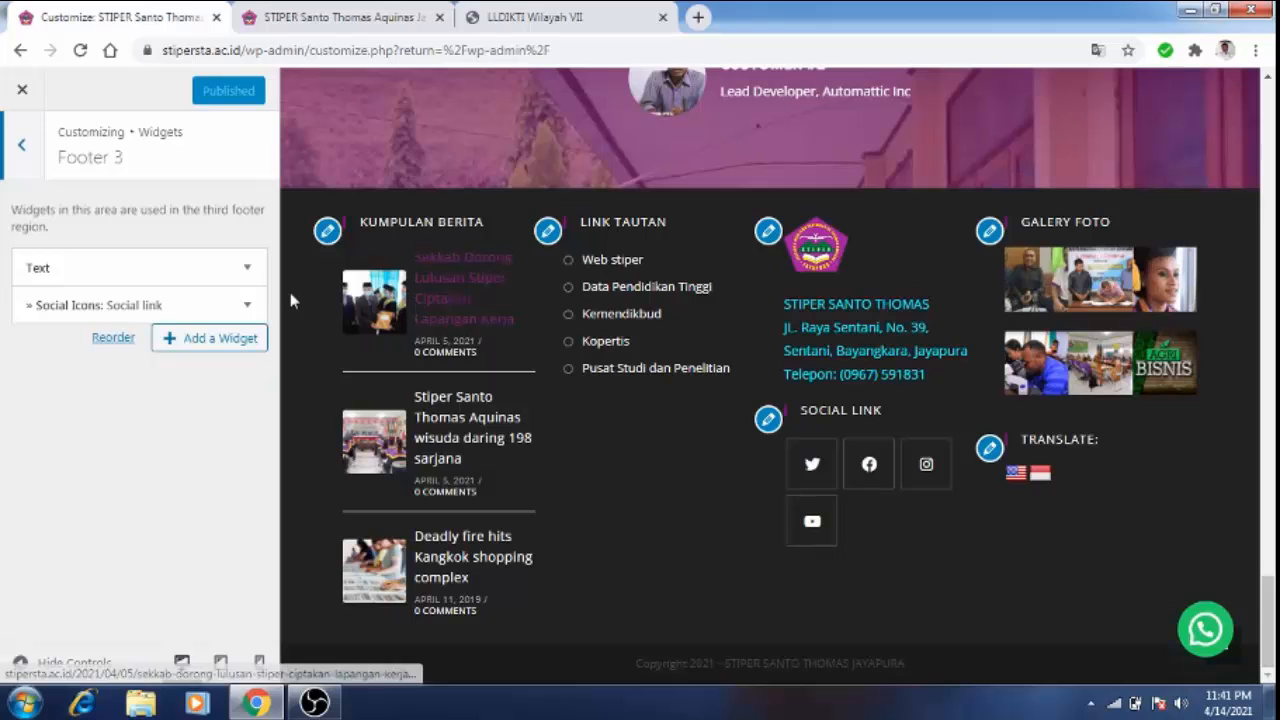
pyautogui.click(245, 269)
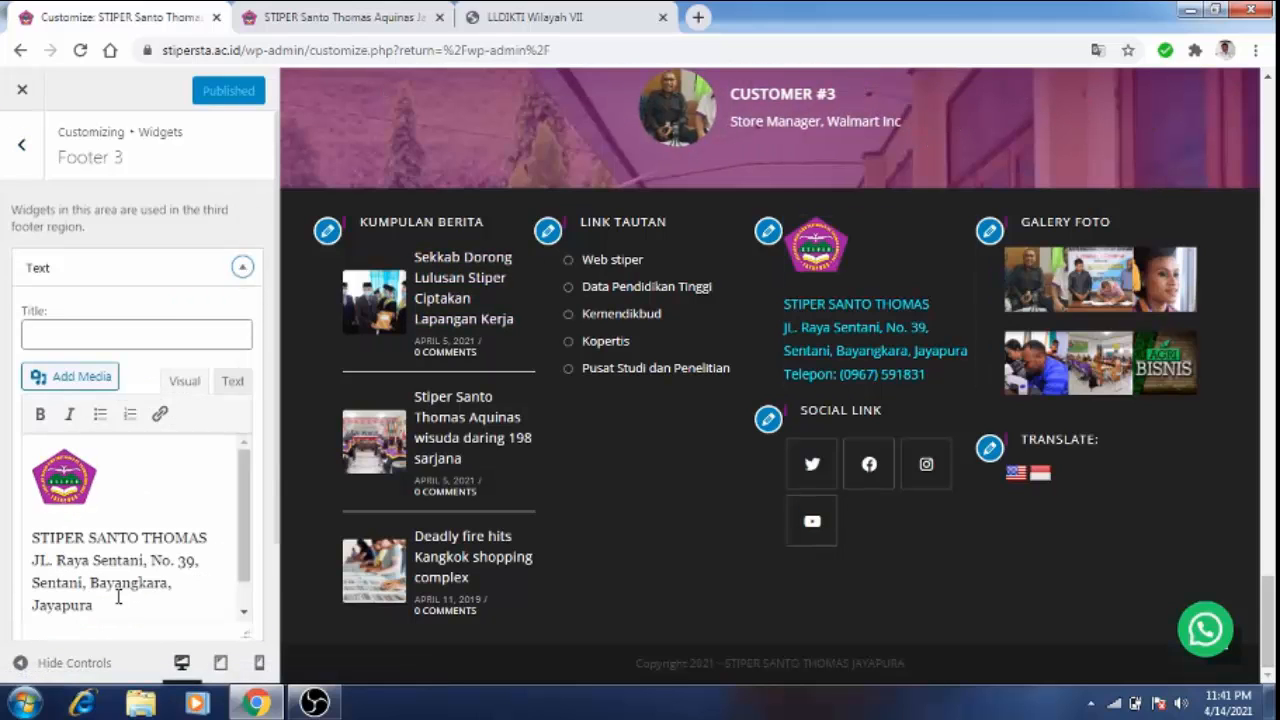
pyautogui.click(101, 484)
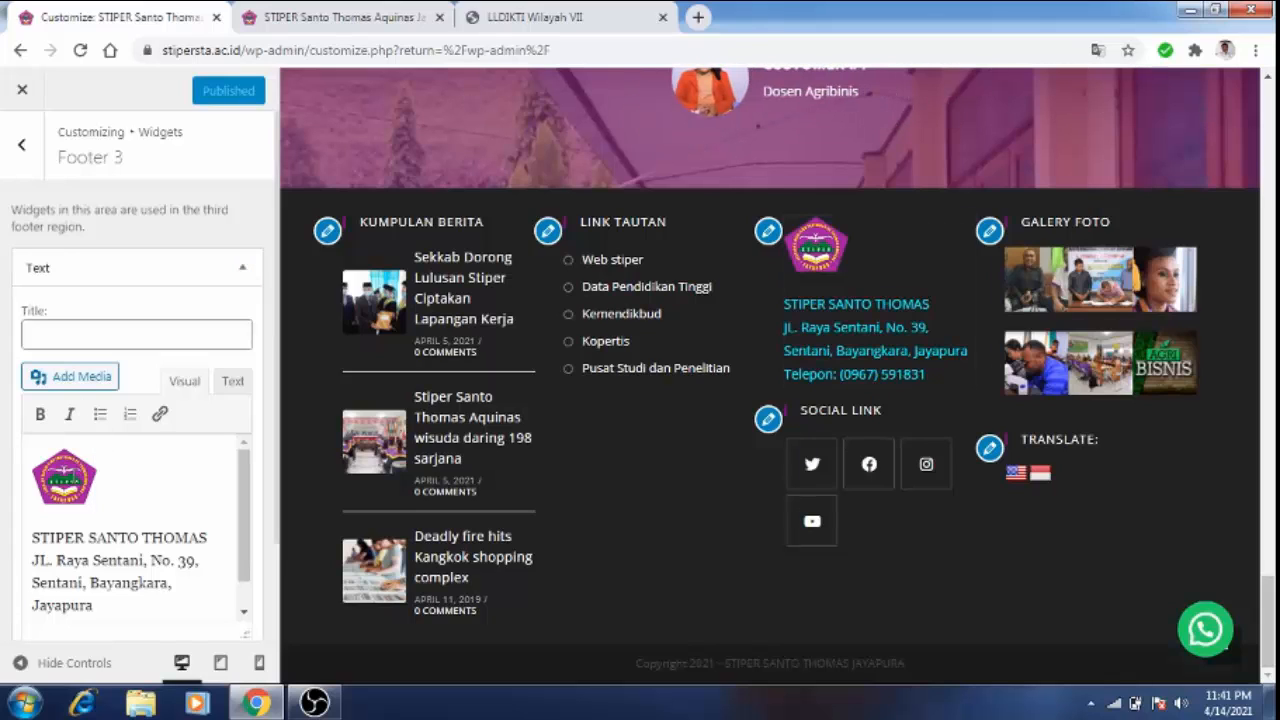
pyautogui.click(64, 476)
pyautogui.click(152, 472)
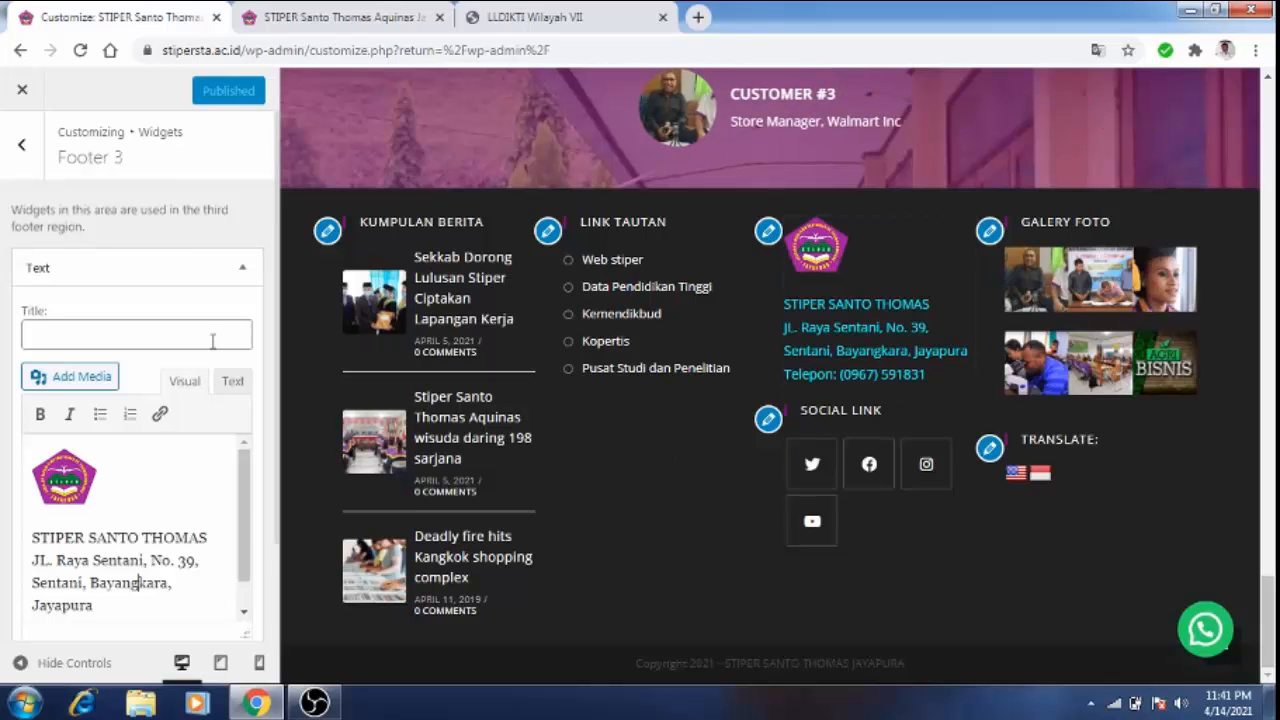
# Step: Leave and reopen the Footer 3 widget area, then collapse its Text widget
pyautogui.click(22, 147)
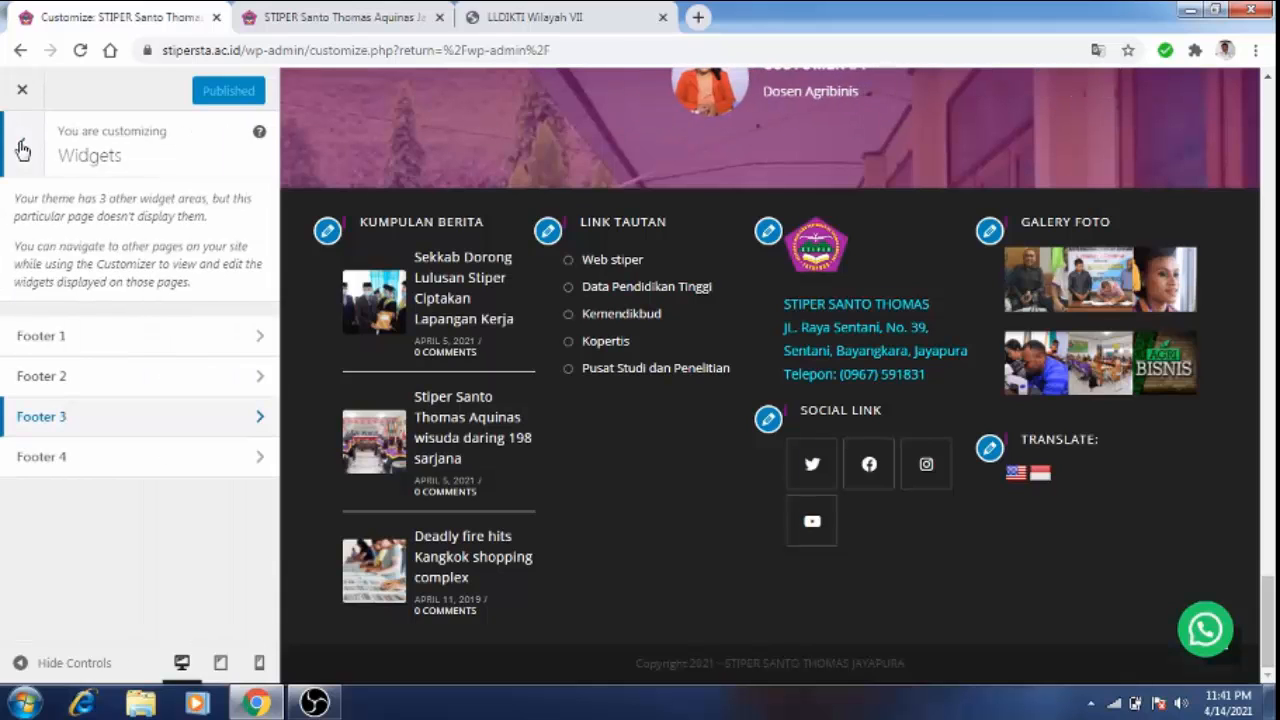
pyautogui.click(163, 425)
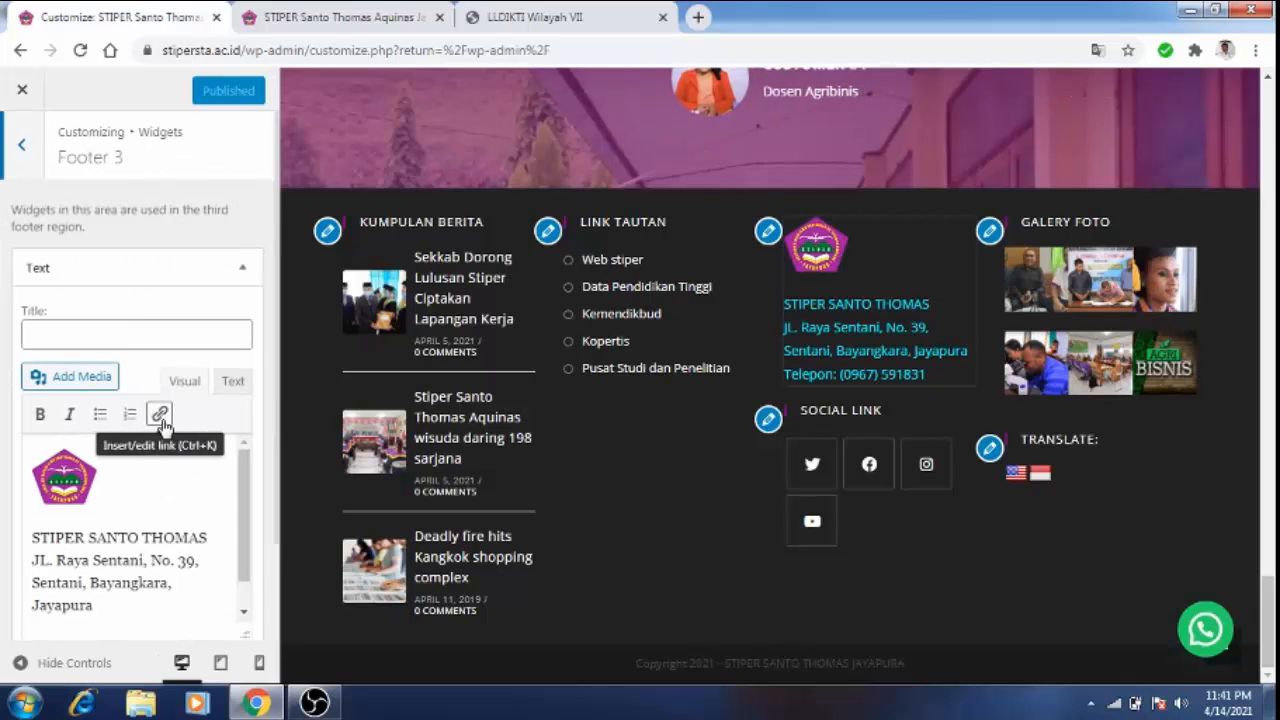
pyautogui.click(245, 277)
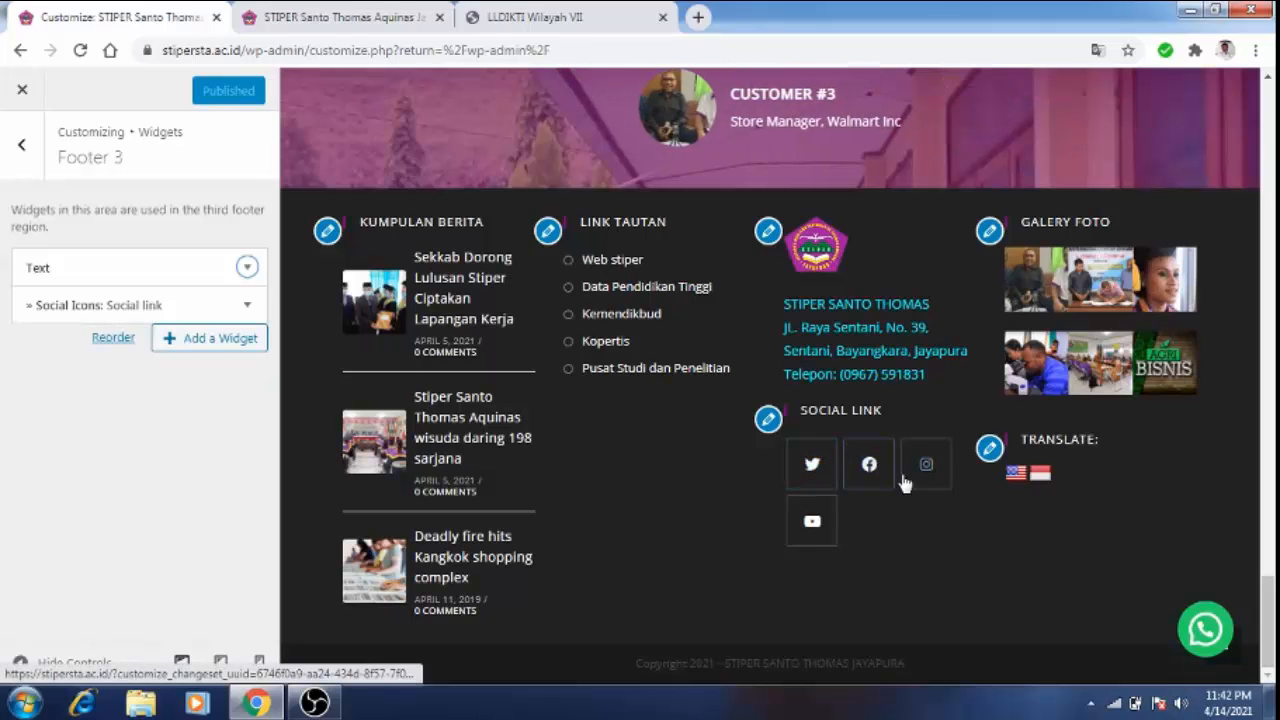
# Step: Expand the Social Icons widget in Footer 3 and clear the # placeholder from its Twitter link
pyautogui.click(248, 306)
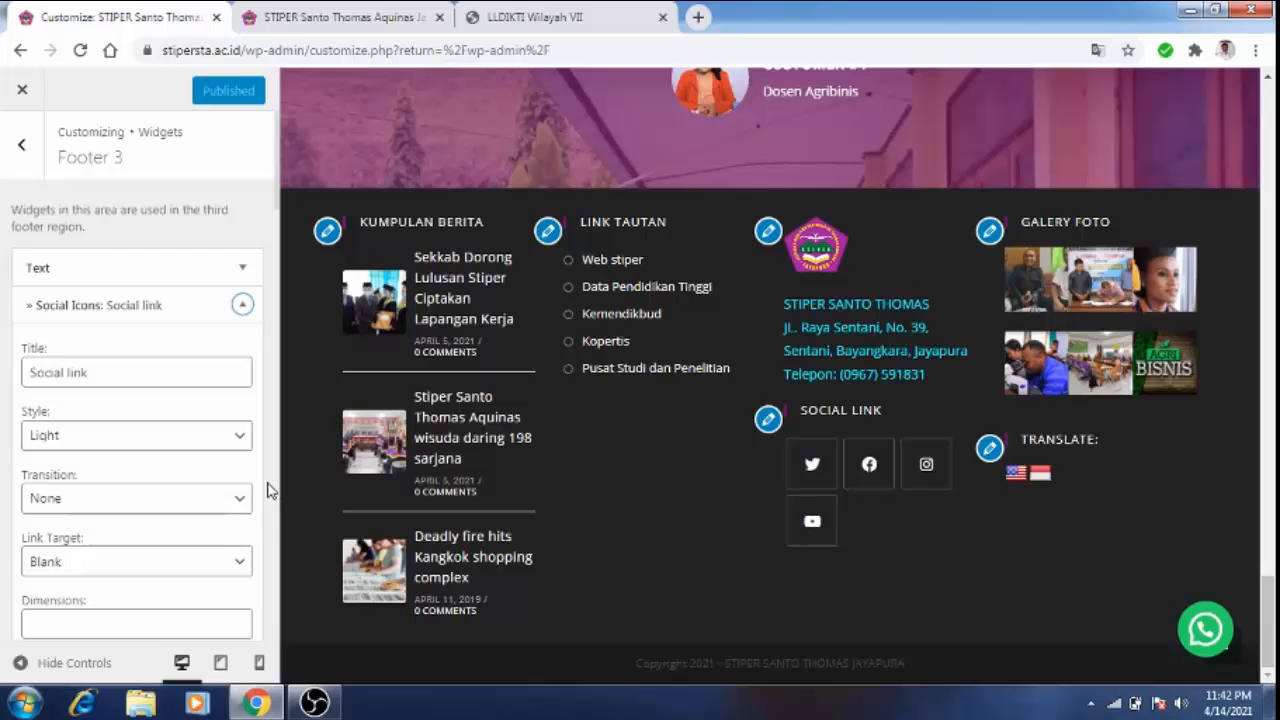
pyautogui.scroll(-3, 267, 490)
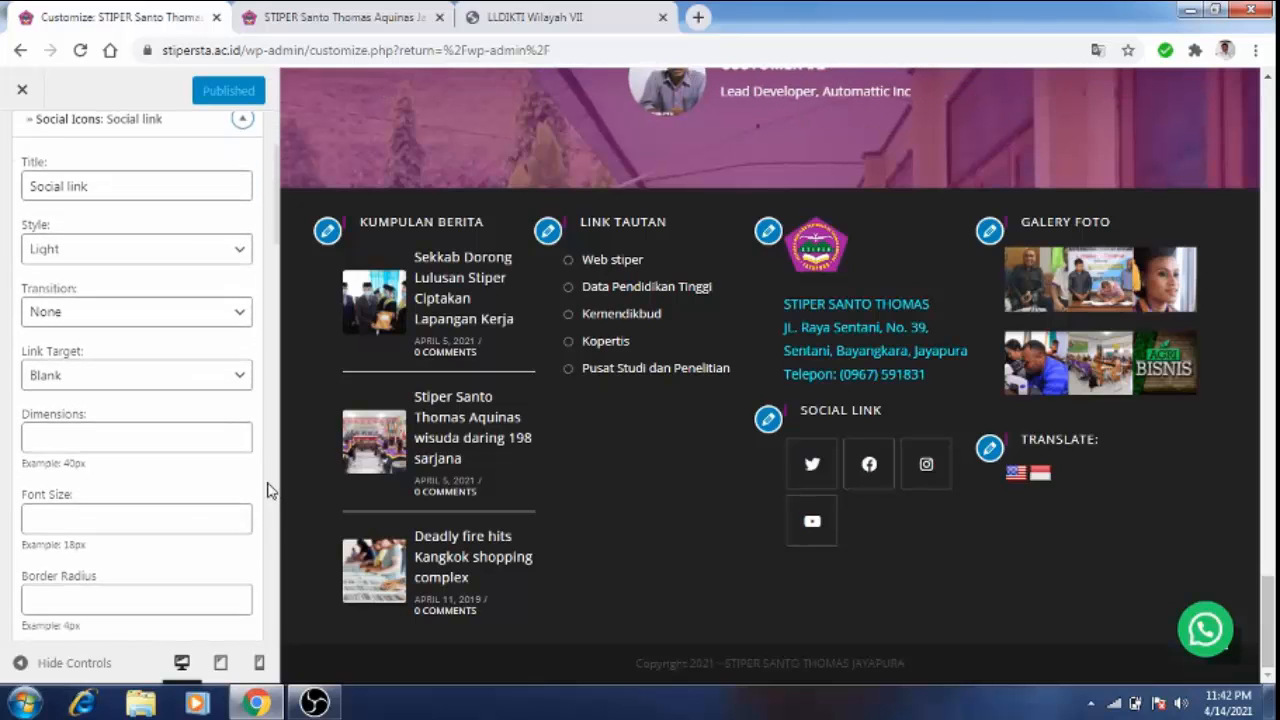
pyautogui.scroll(-1, 267, 490)
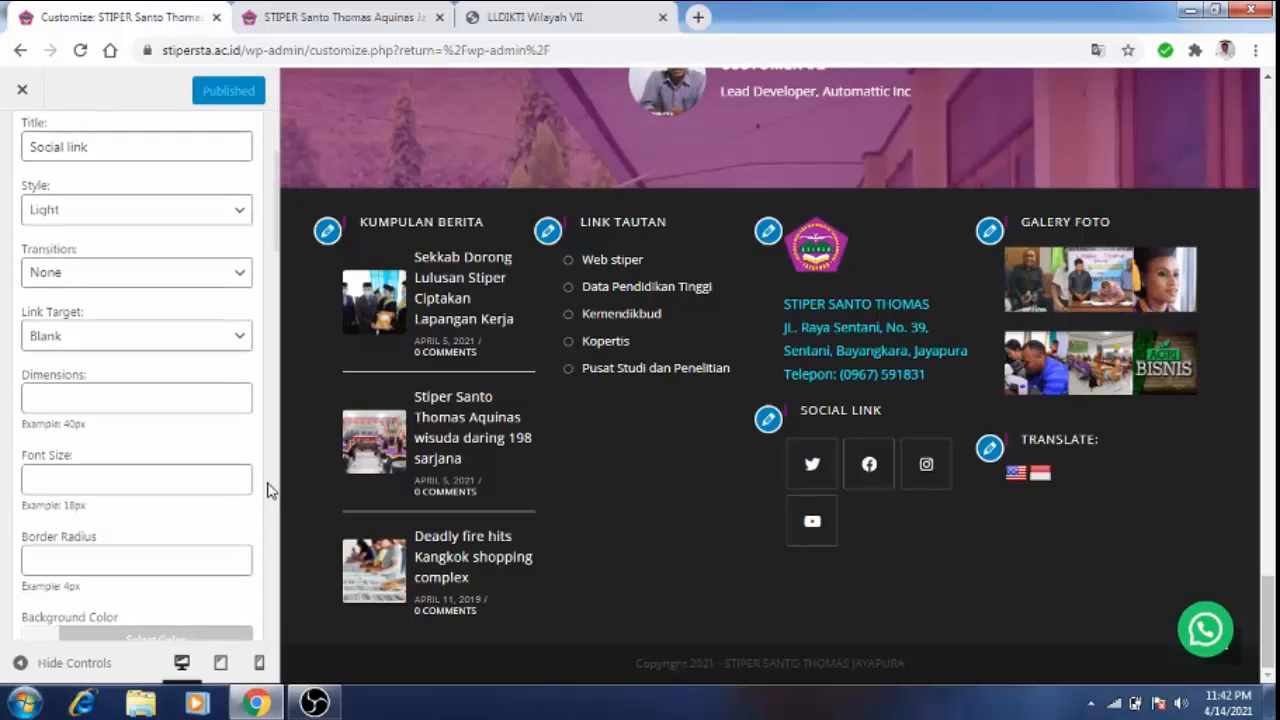
pyautogui.scroll(-5, 267, 490)
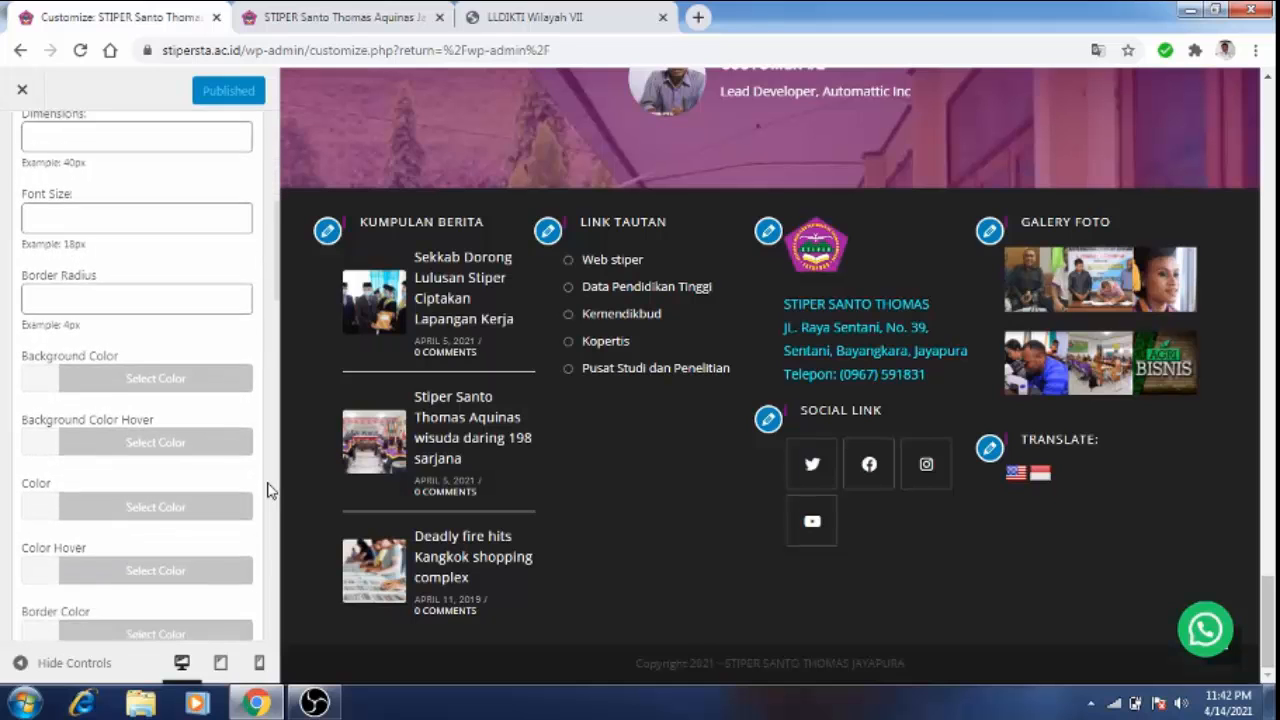
pyautogui.scroll(-5, 267, 490)
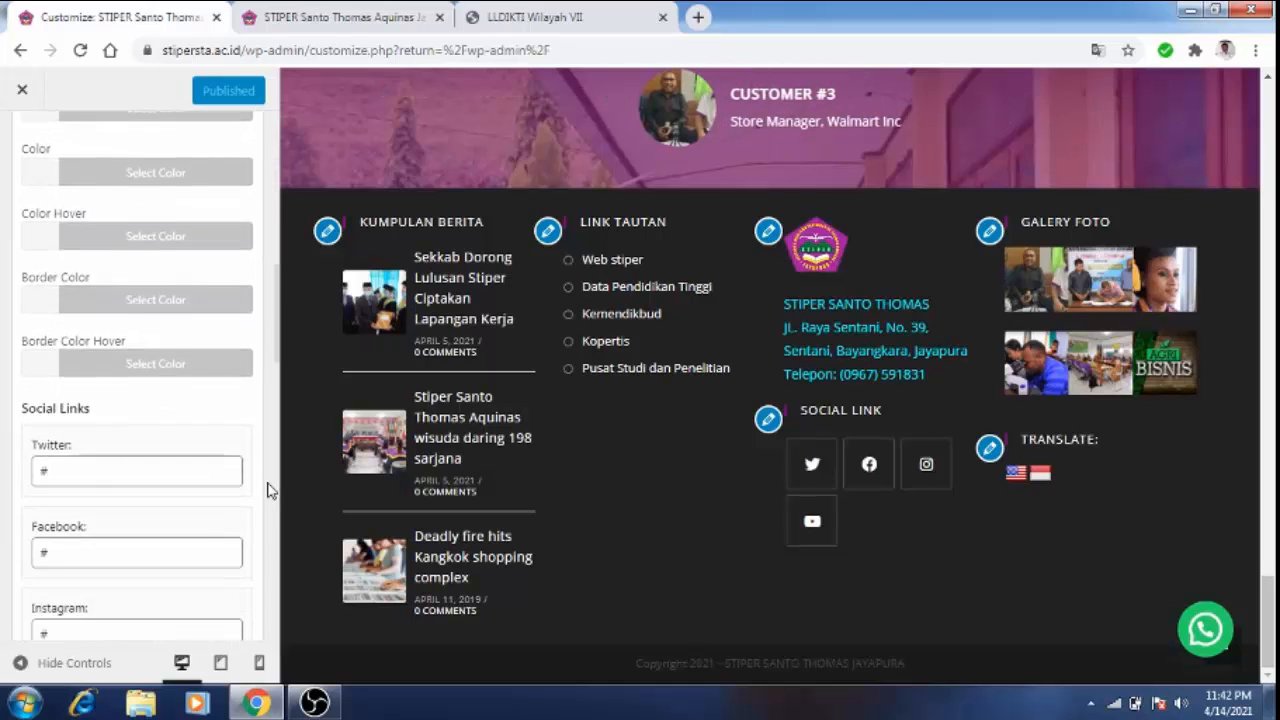
pyautogui.scroll(-4, 267, 490)
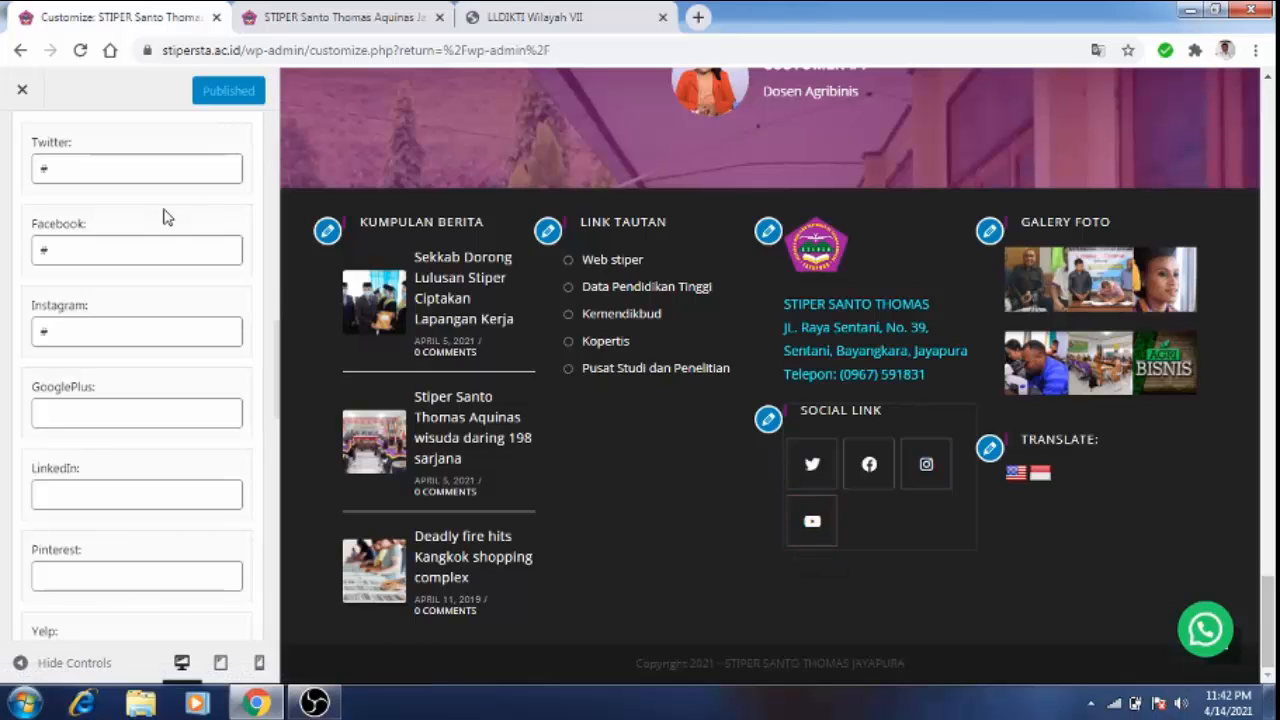
pyautogui.click(56, 168)
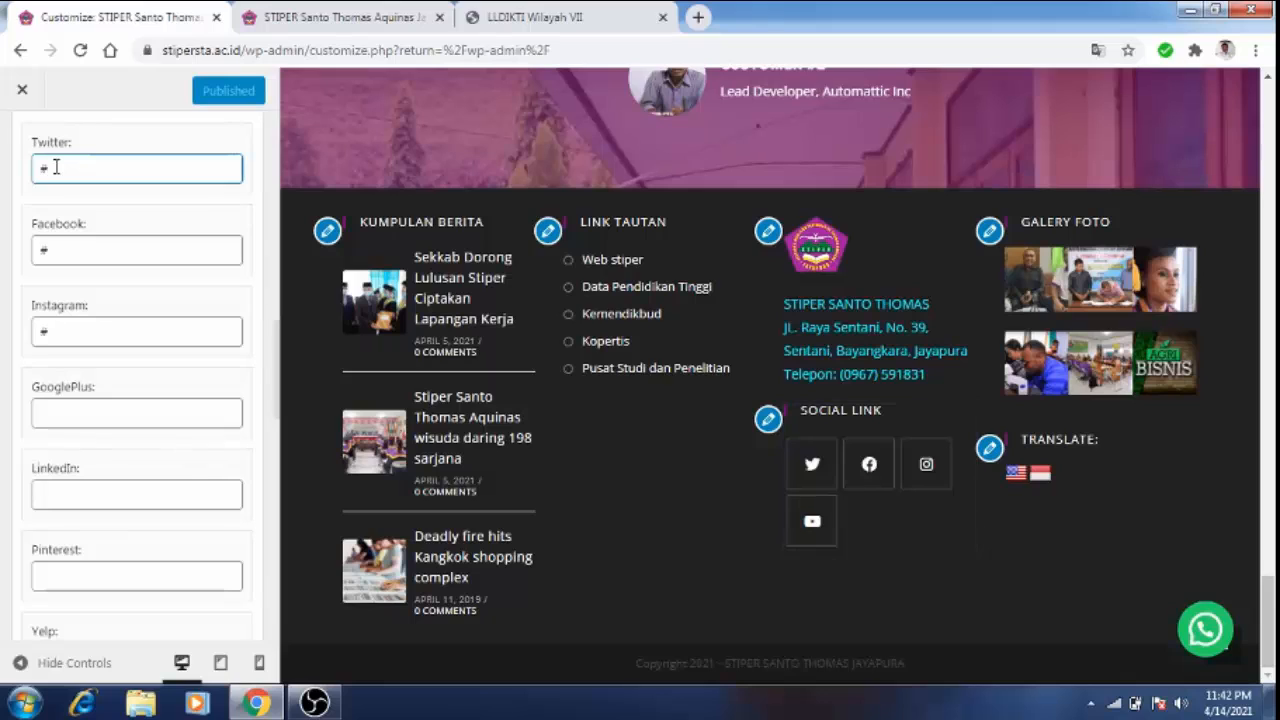
pyautogui.press('BackSpace')
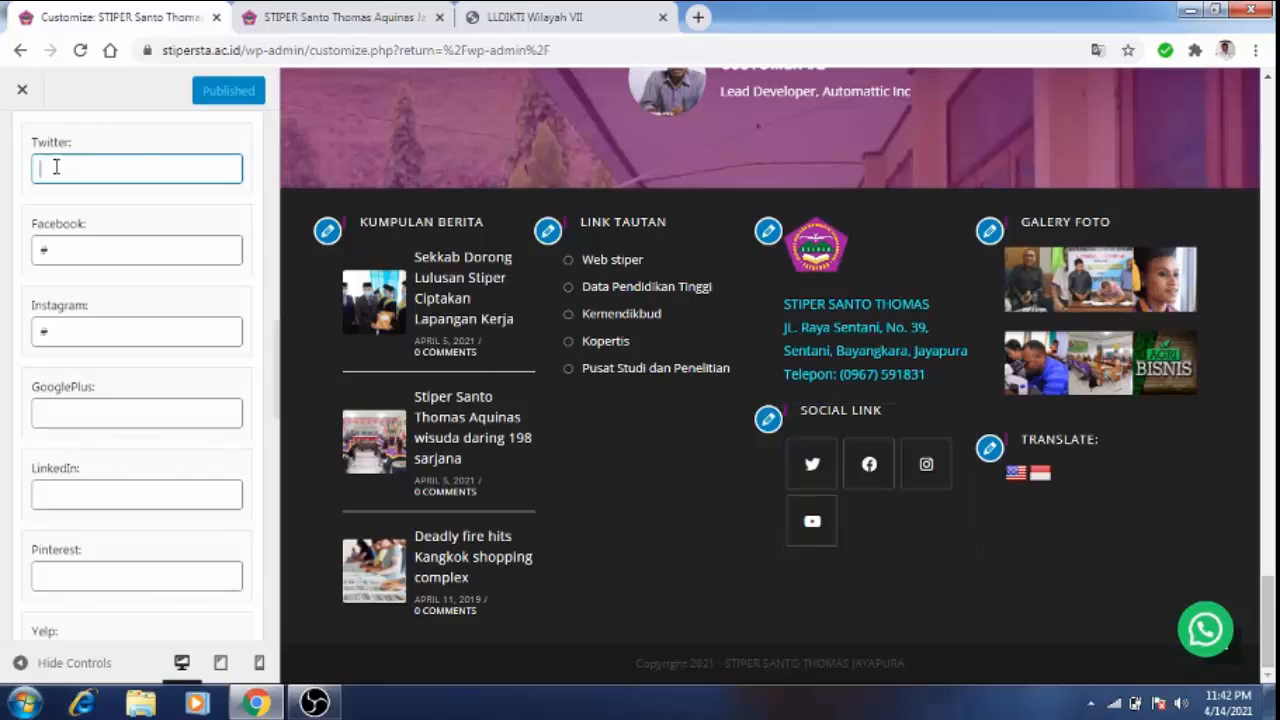
# Step: Search Google in a new tab for "twitter rudywebdesign" and open the Rudywebdesign Twitter profile
pyautogui.click(698, 17)
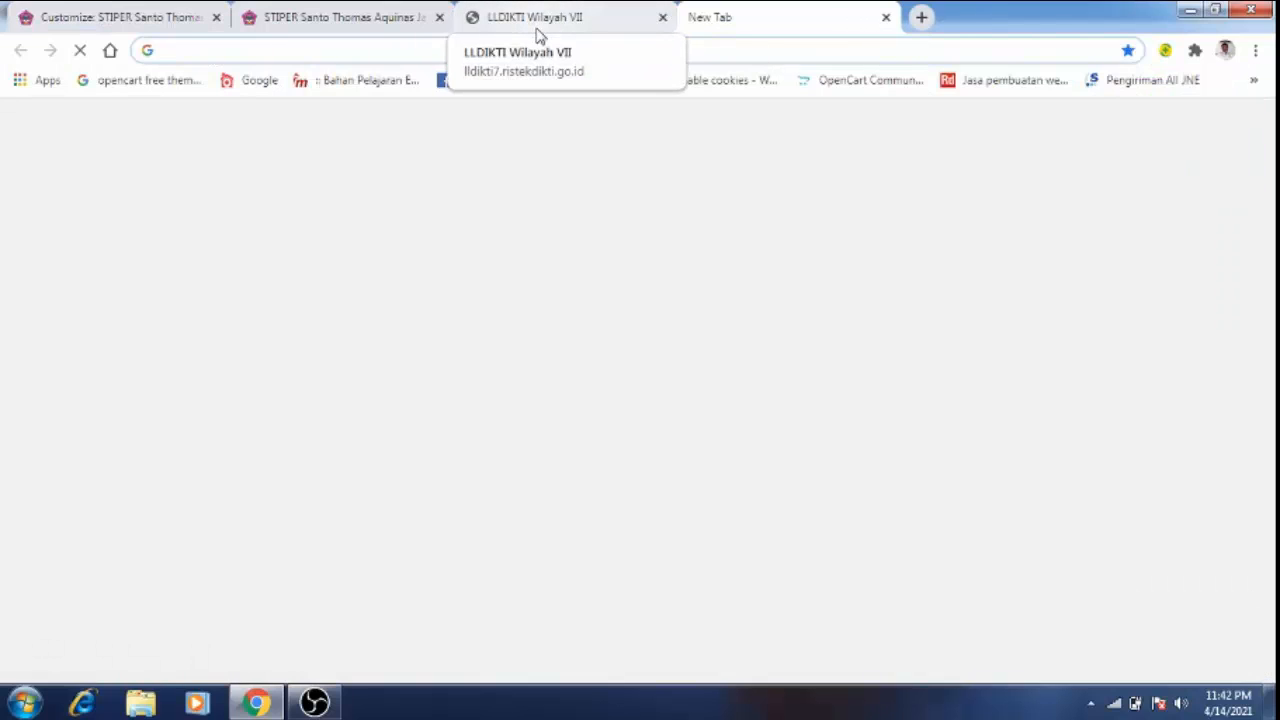
pyautogui.write('ti')
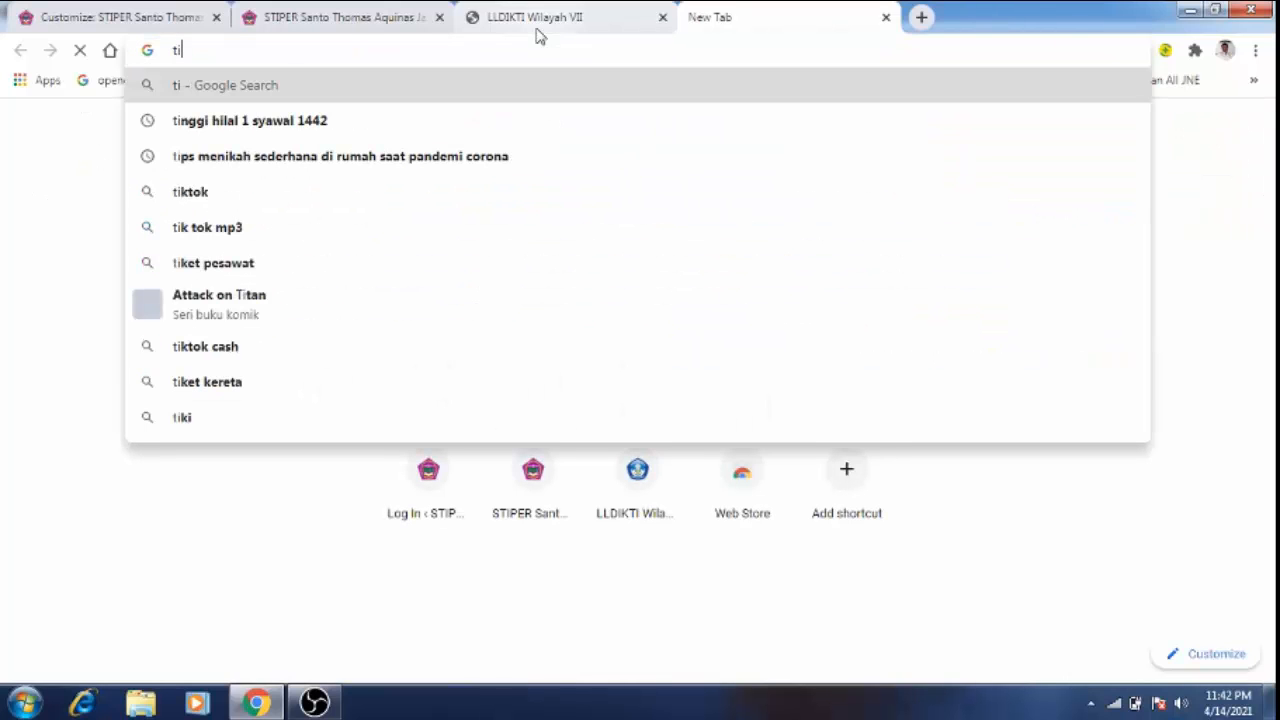
pyautogui.press('BackSpace')
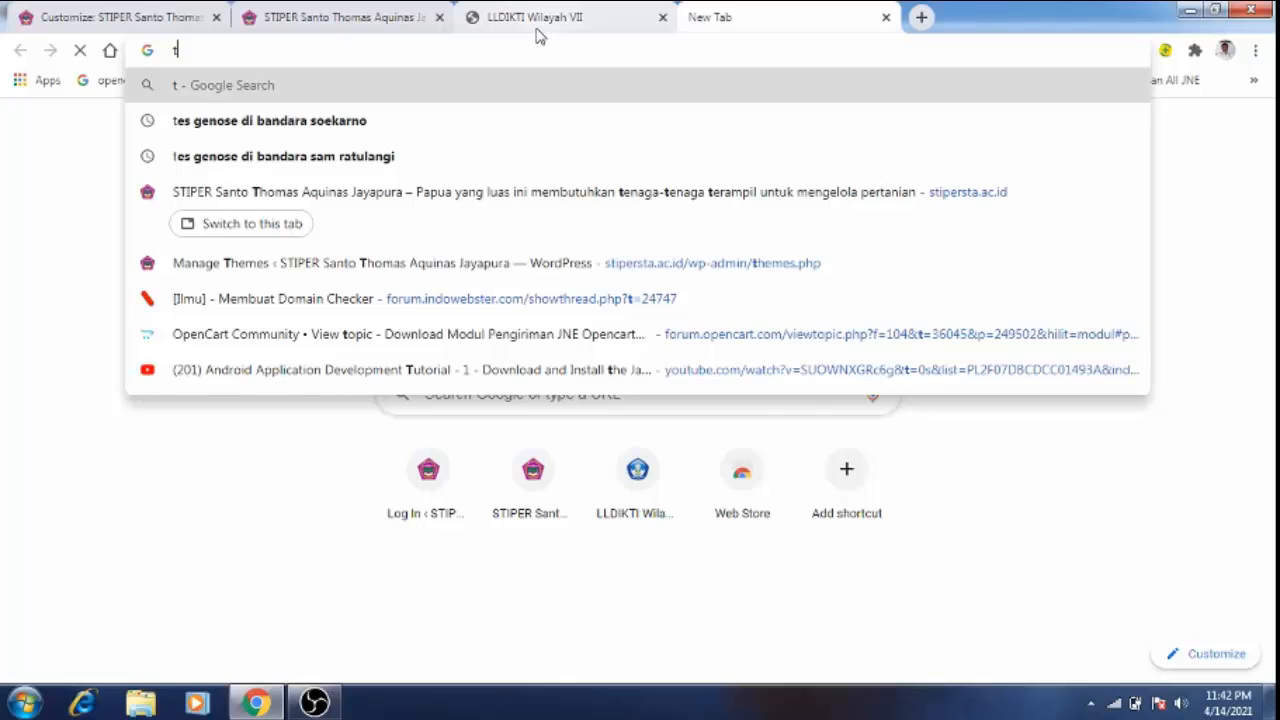
pyautogui.write('witter ru')
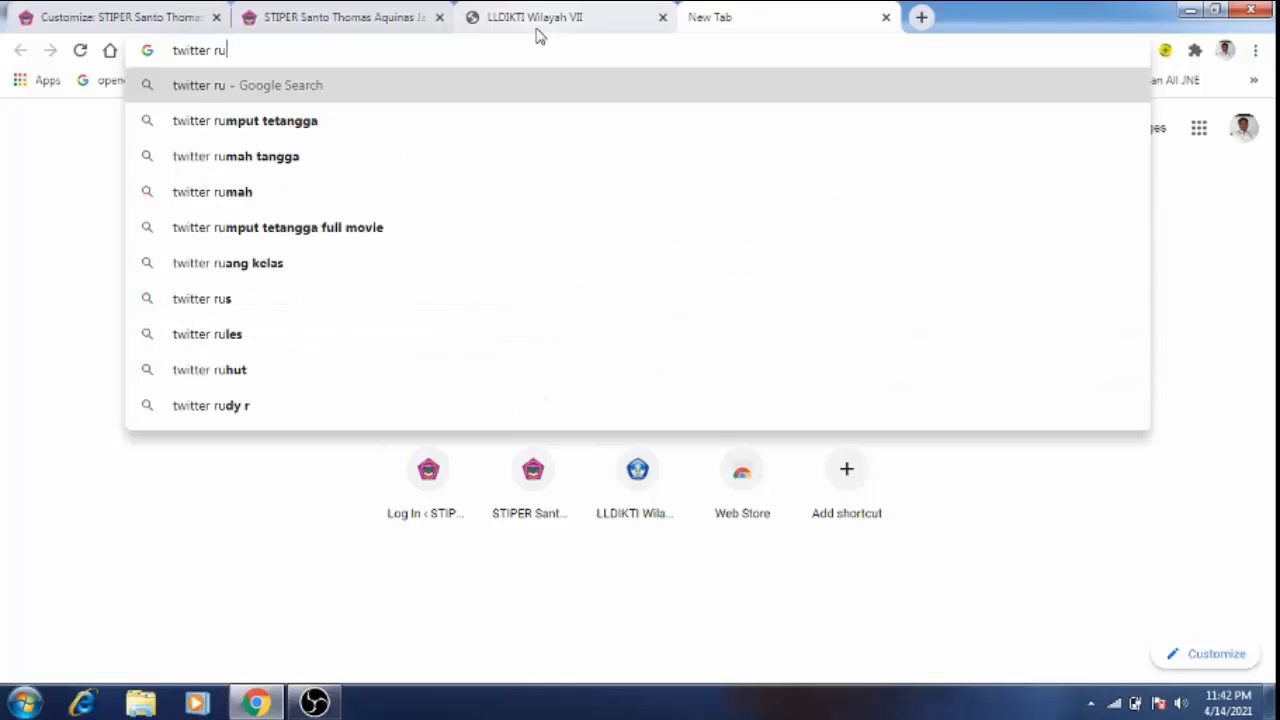
pyautogui.write('dywe')
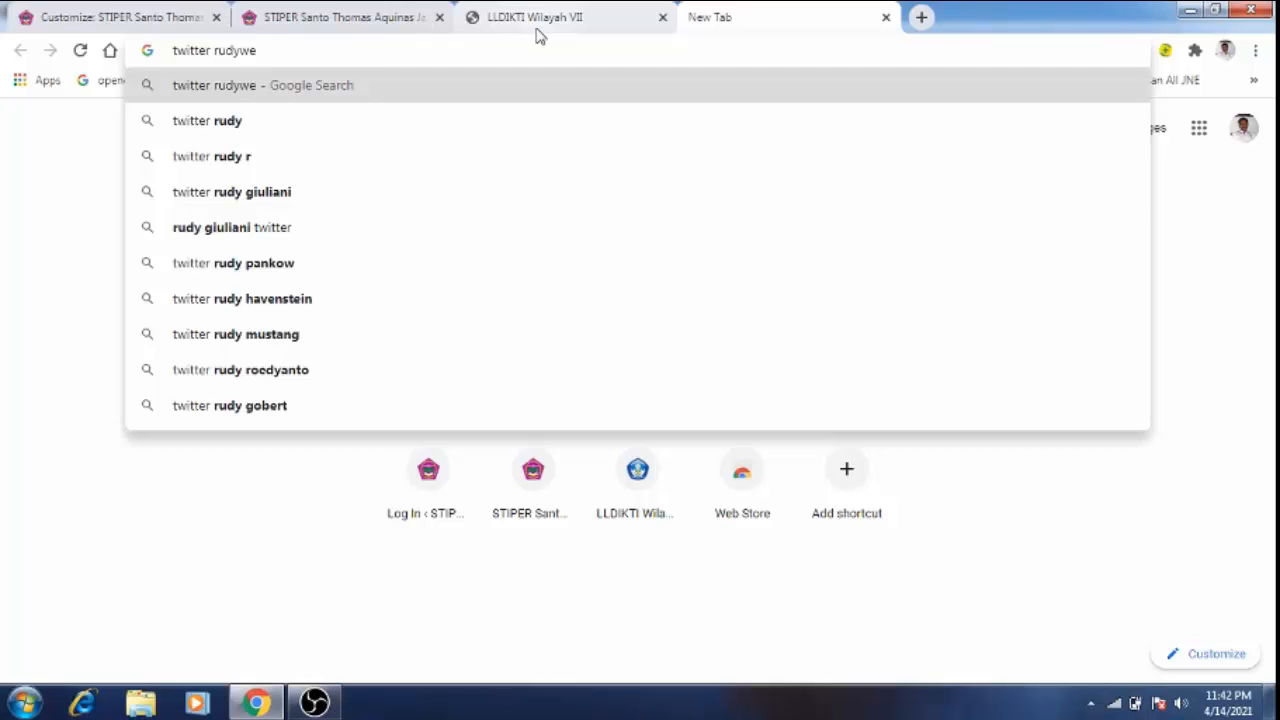
pyautogui.write('bdesign')
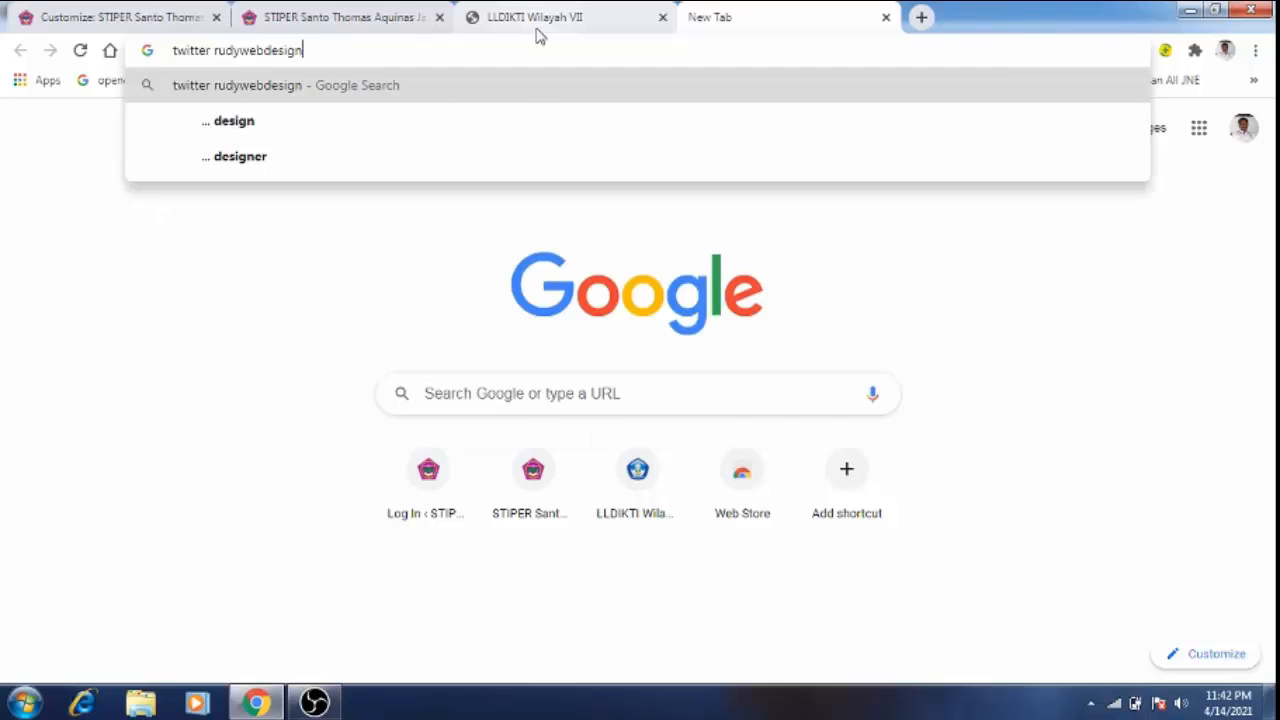
pyautogui.press('Return')
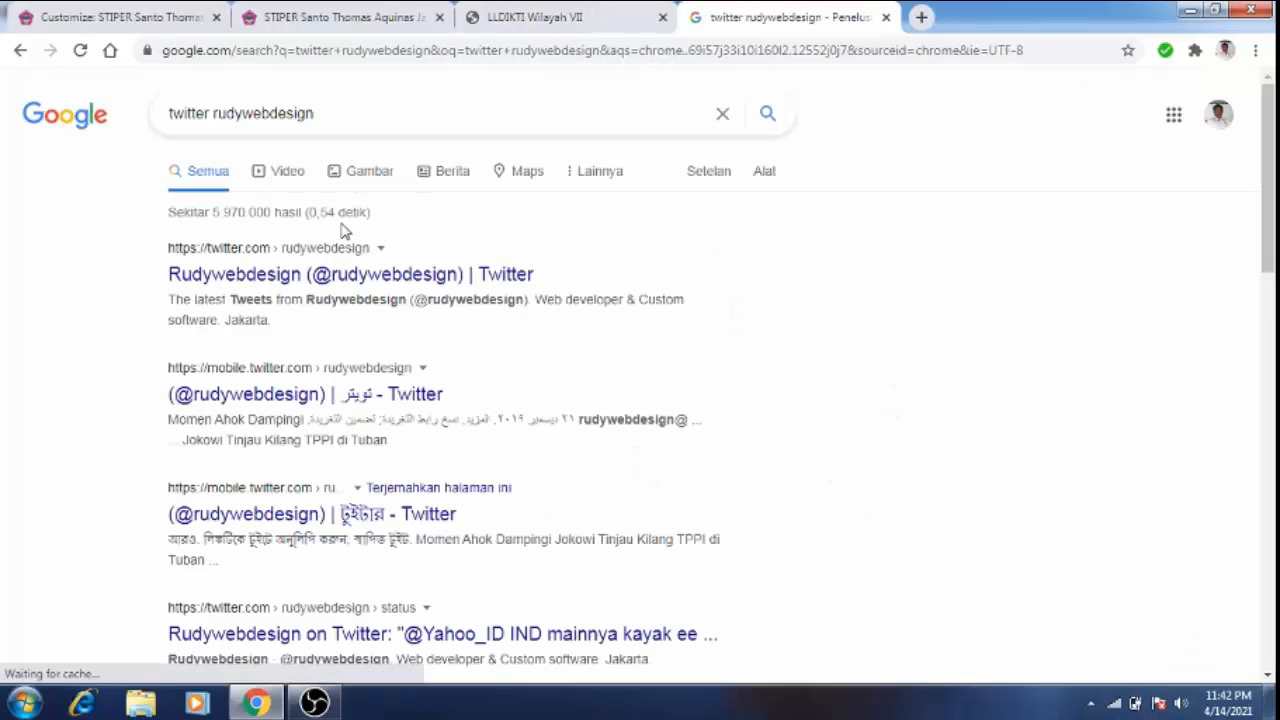
pyautogui.click(300, 256)
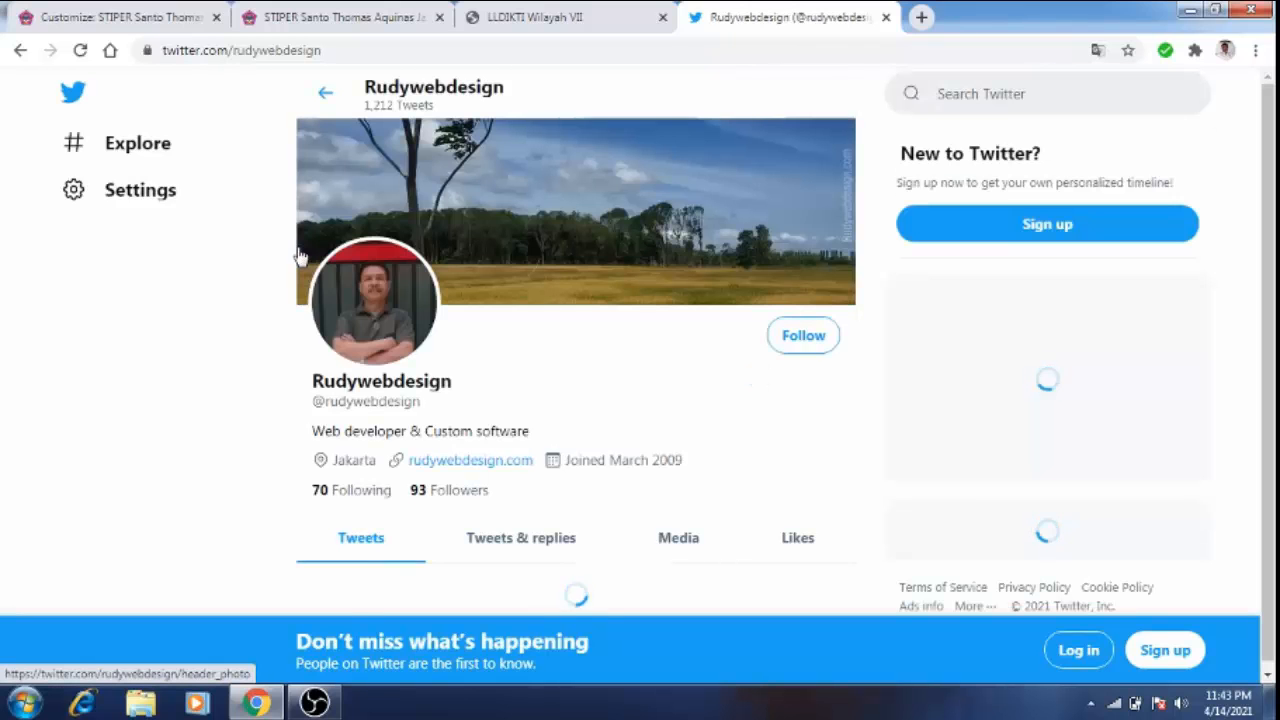
pyautogui.click(343, 50)
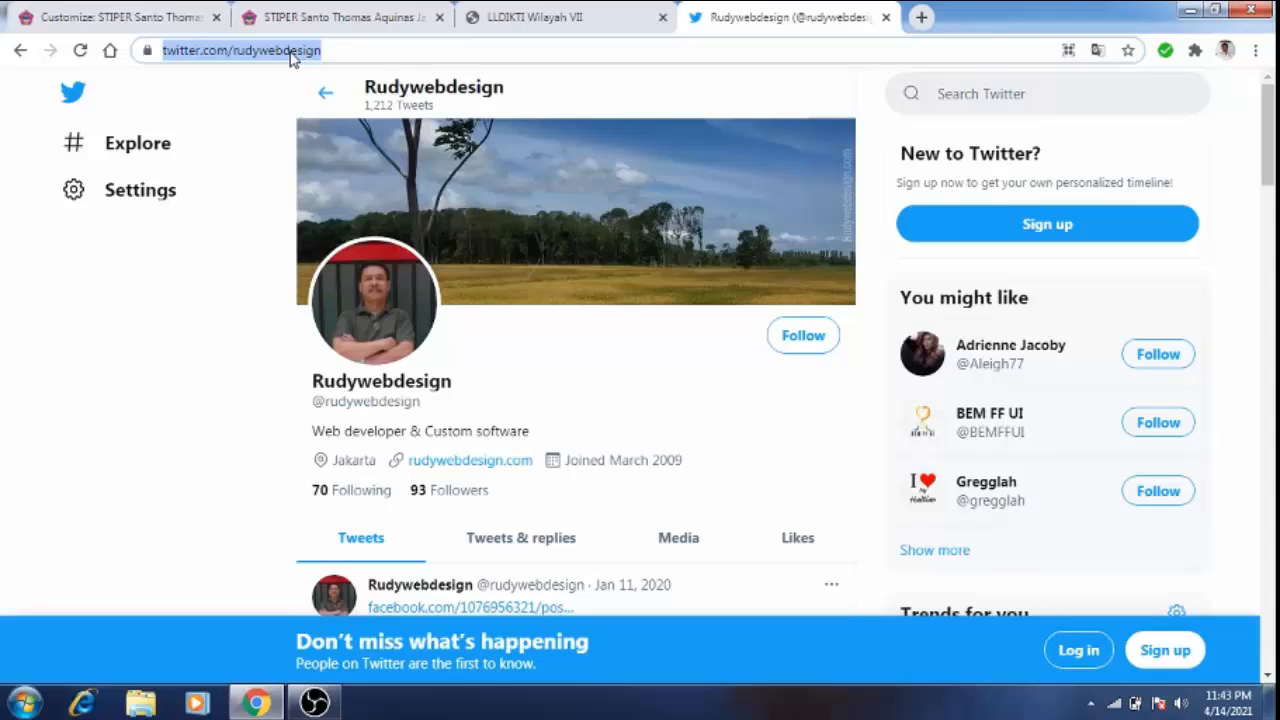
pyautogui.rightClick(291, 53)
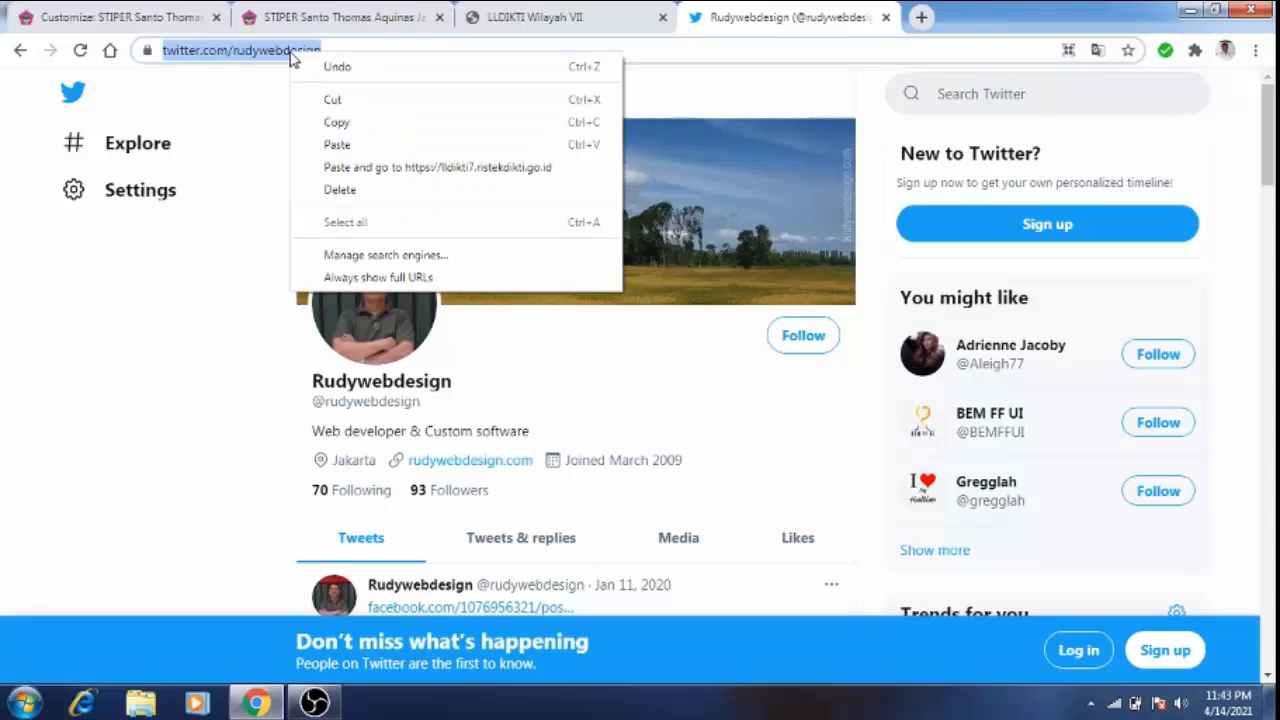
pyautogui.click(357, 124)
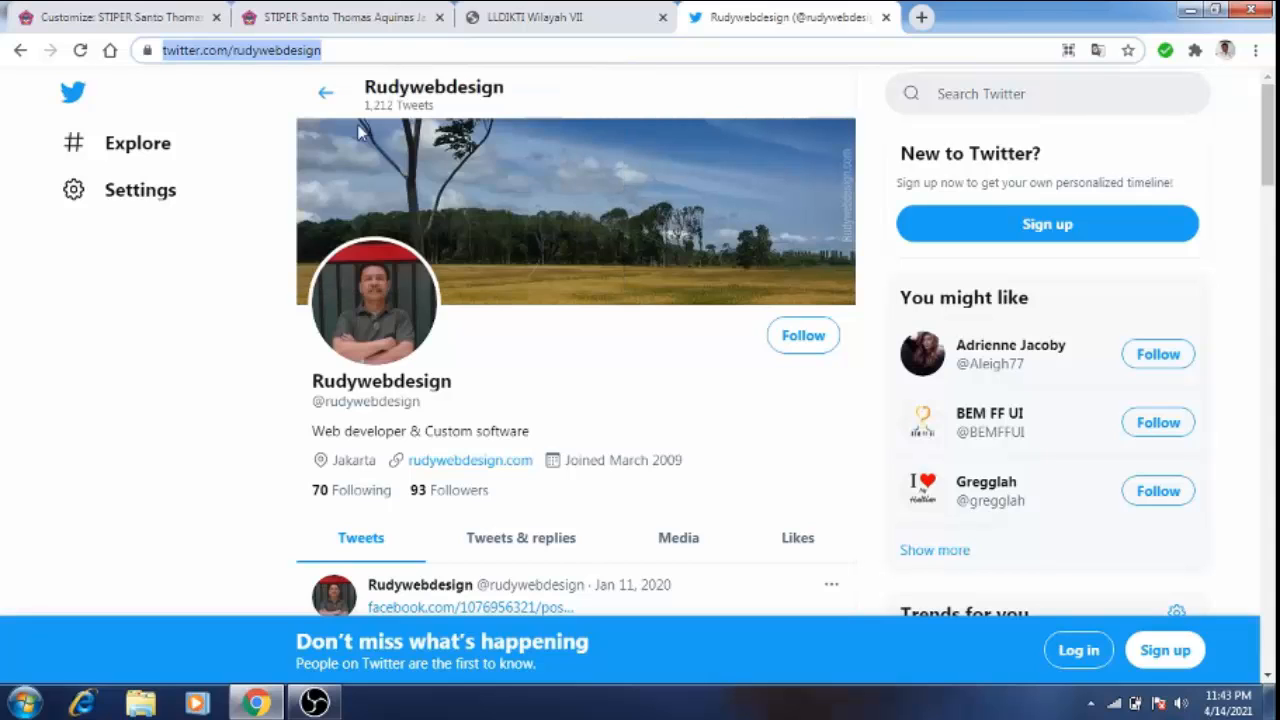
pyautogui.click(127, 22)
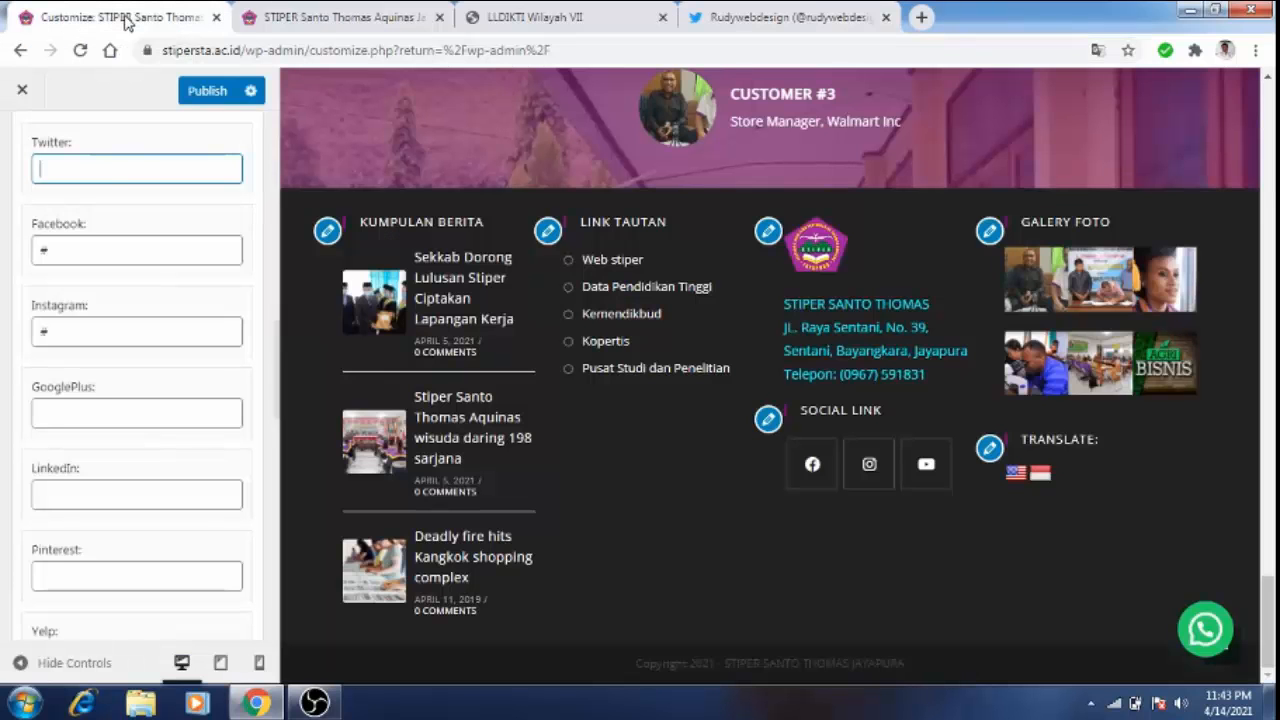
pyautogui.rightClick(89, 165)
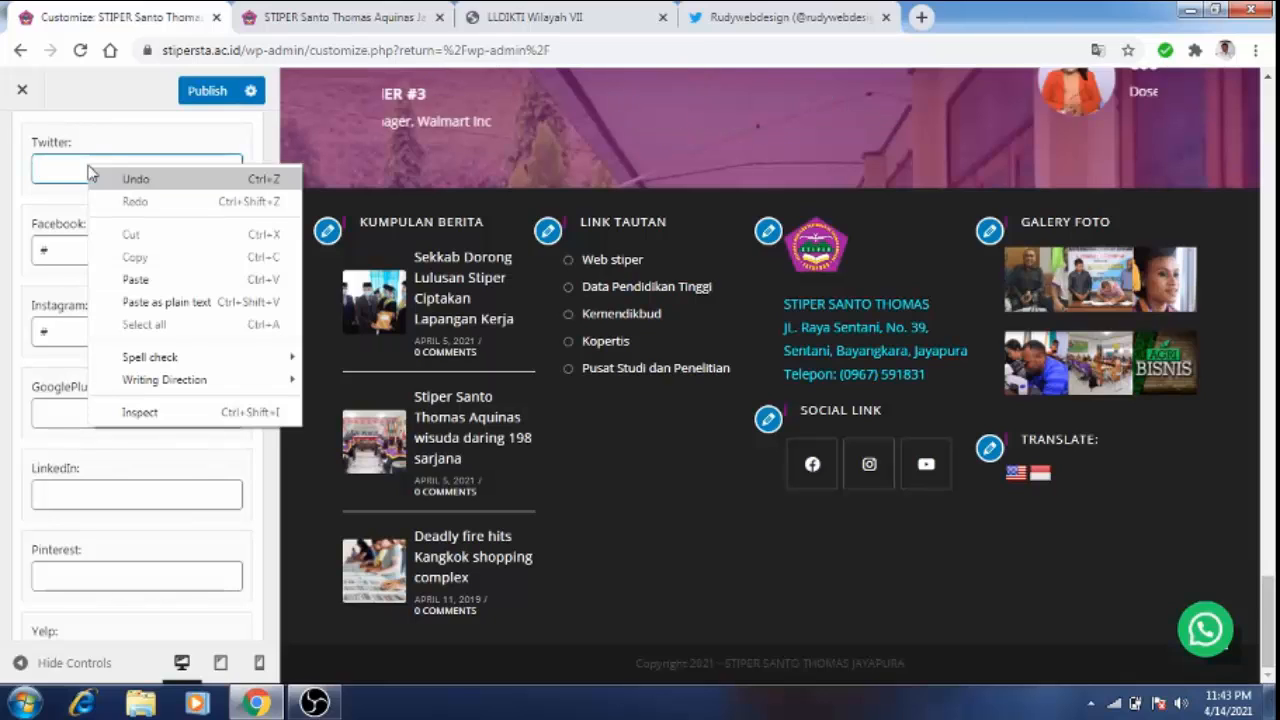
pyautogui.click(166, 281)
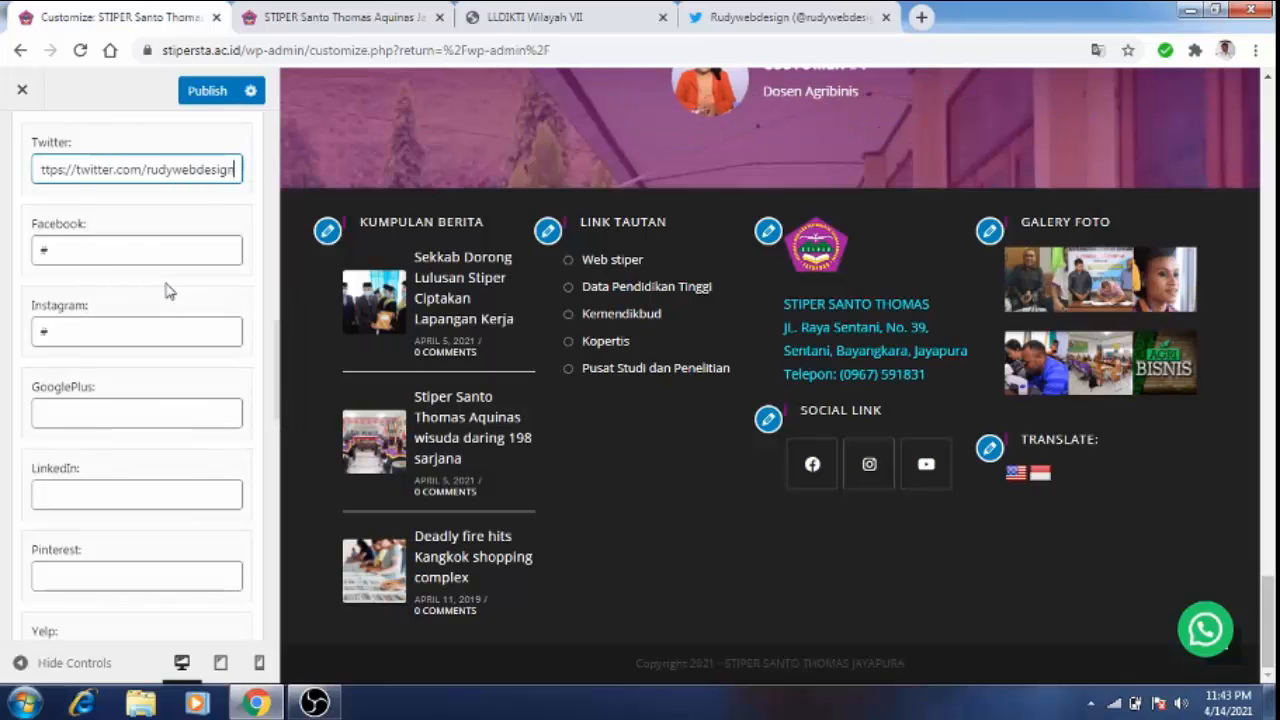
pyautogui.click(207, 92)
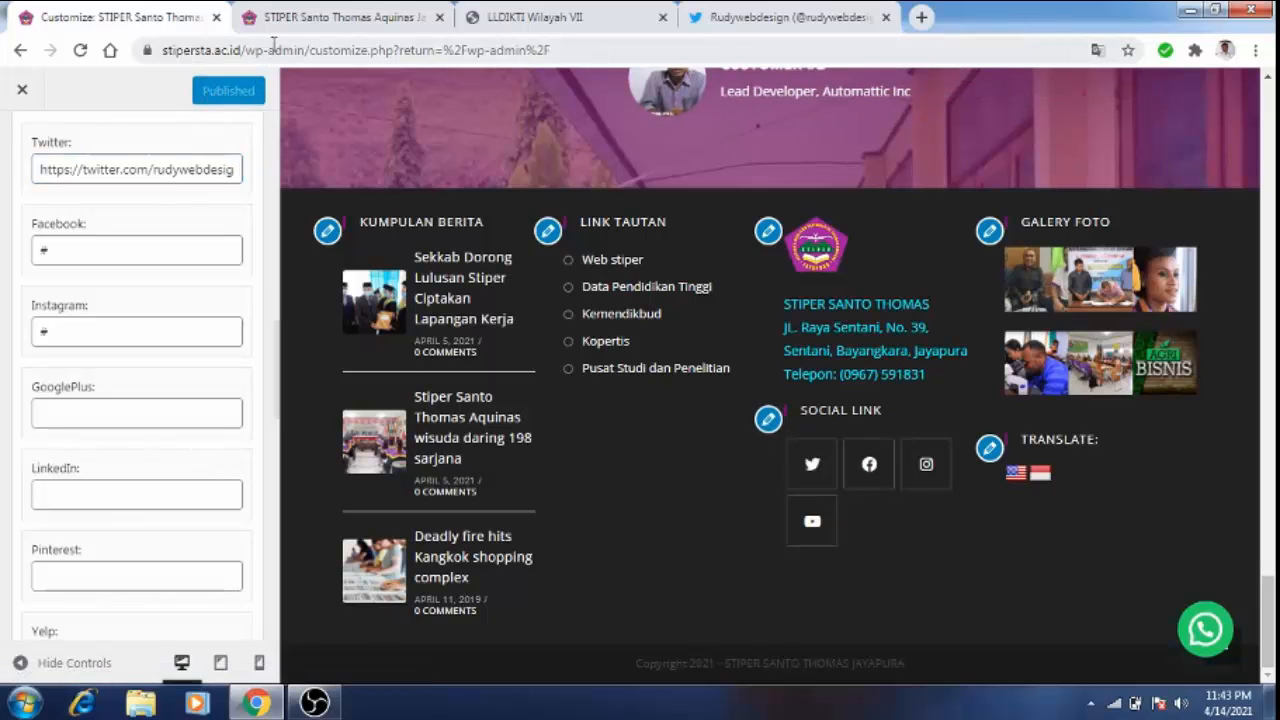
# Step: Reload the live STIPER site and test the Twitter icon under Social Link, closing the page it opens
pyautogui.click(295, 20)
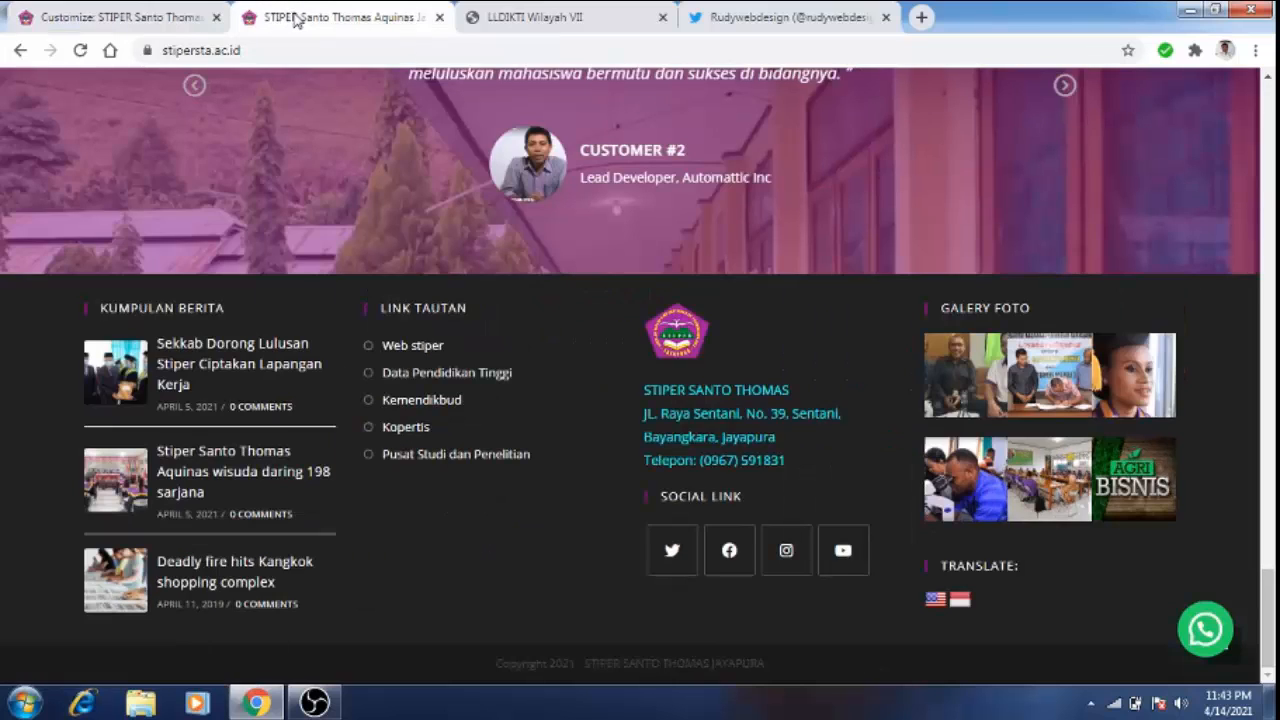
pyautogui.click(81, 51)
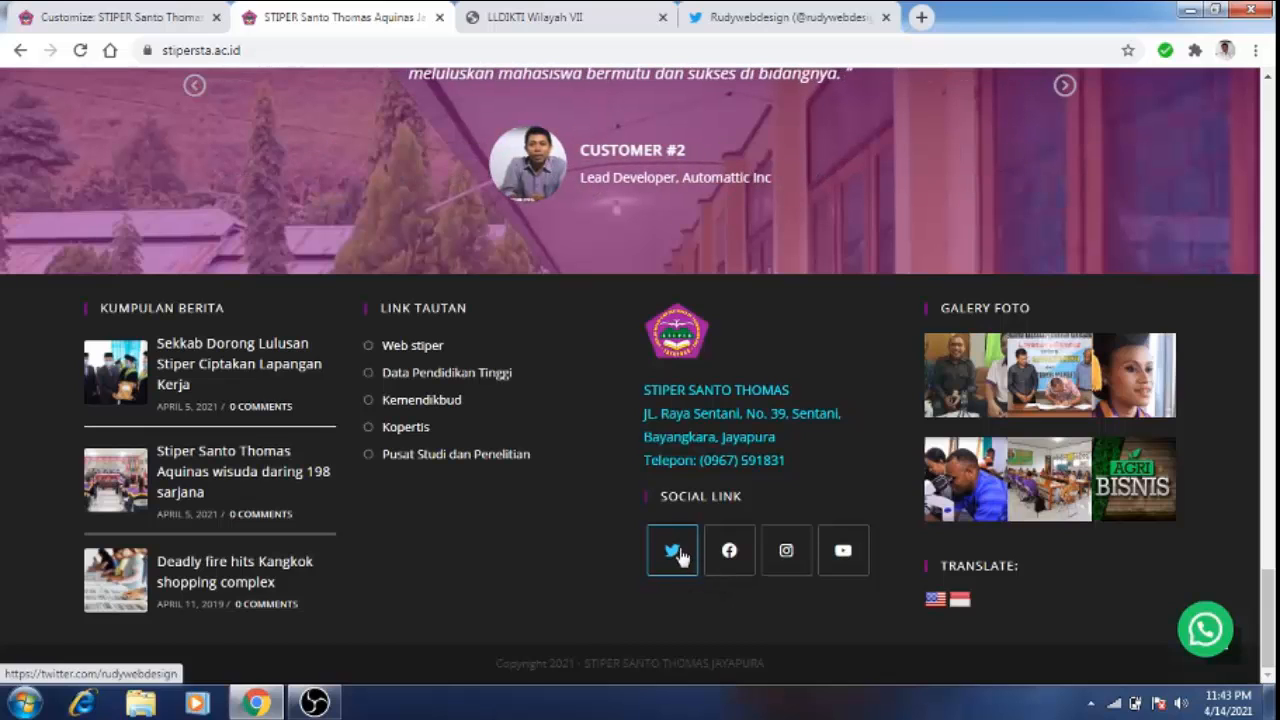
pyautogui.click(674, 556)
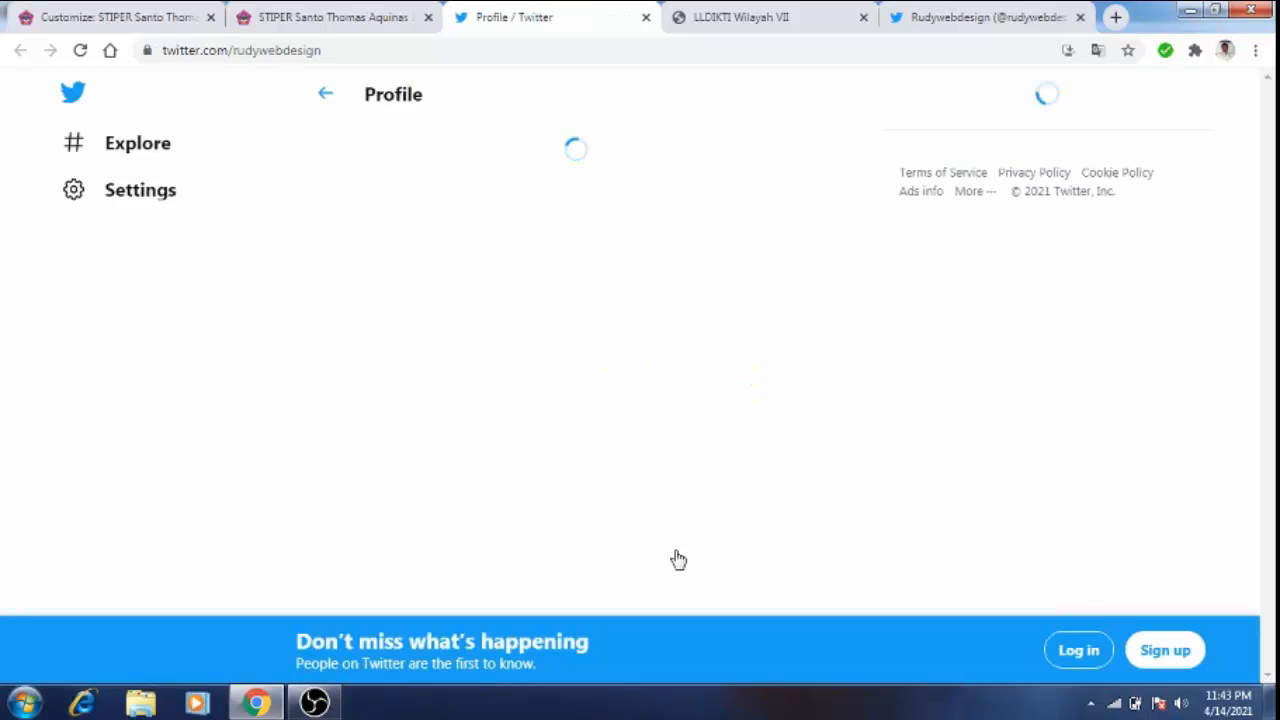
pyautogui.click(645, 18)
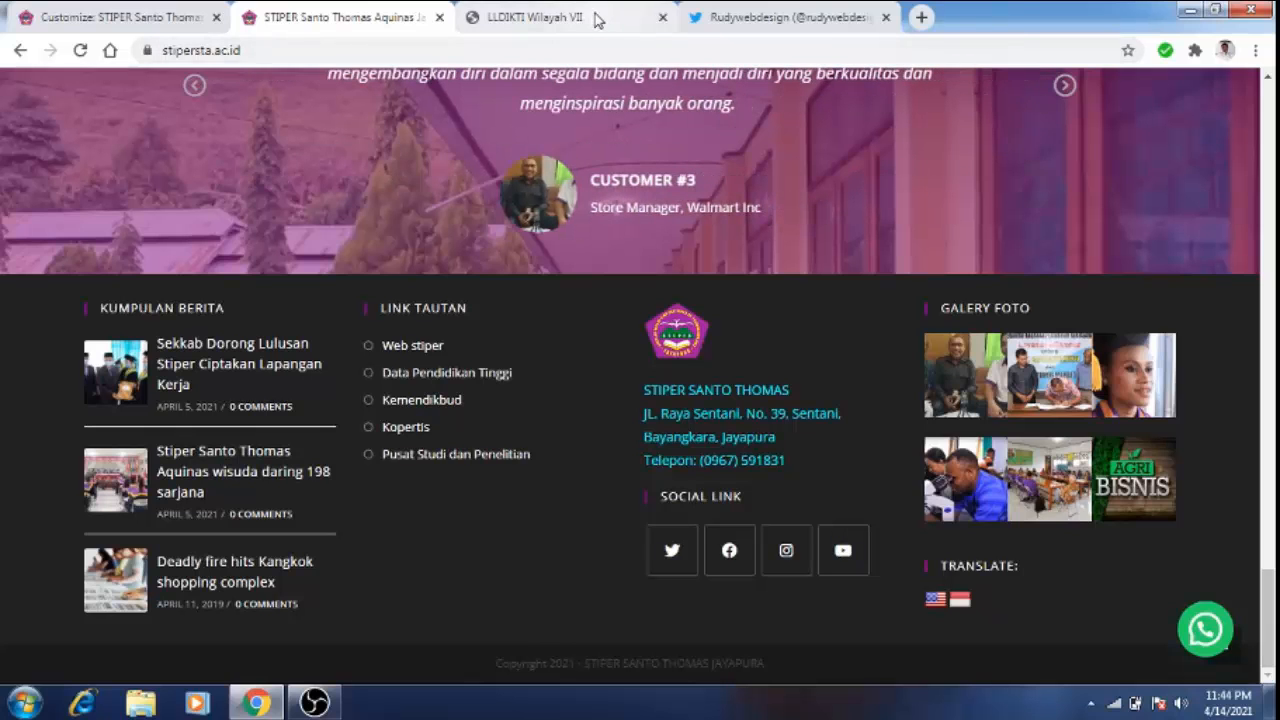
# Step: Review the Twitter profile's full address, then check the Facebook and Instagram link fields in the Customizer's Social Icons widget
pyautogui.click(732, 22)
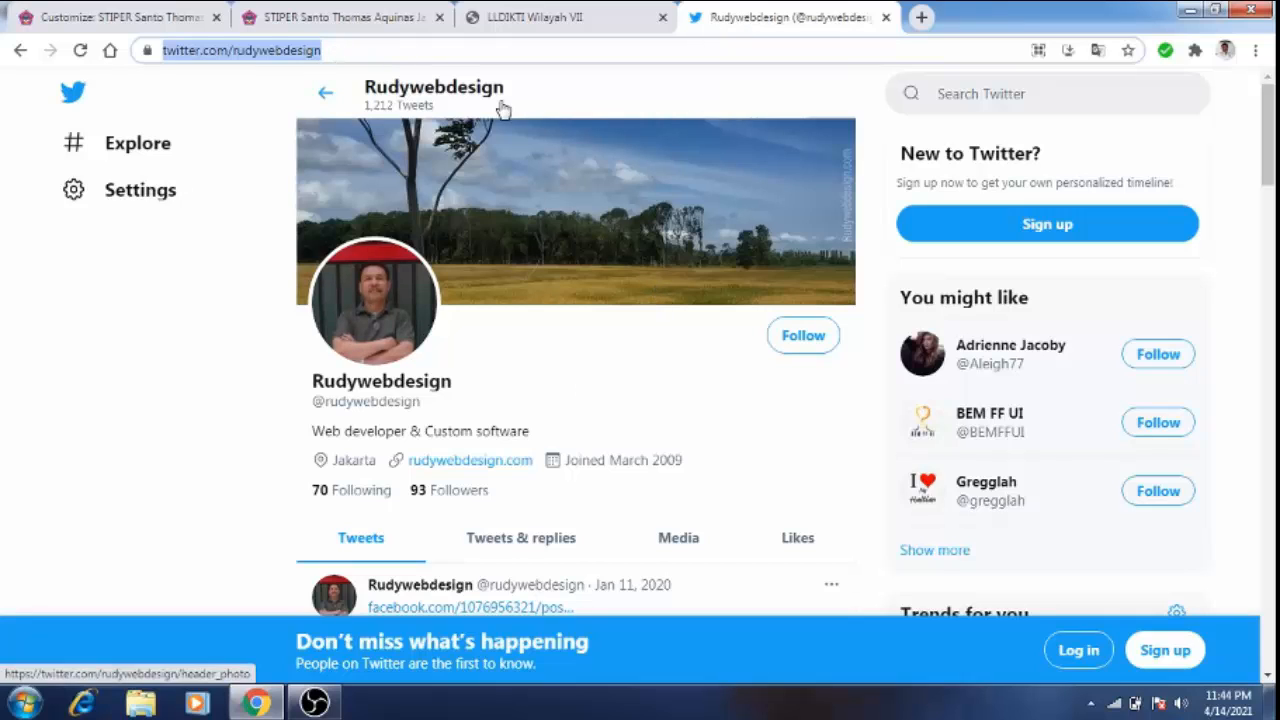
pyautogui.click(337, 50)
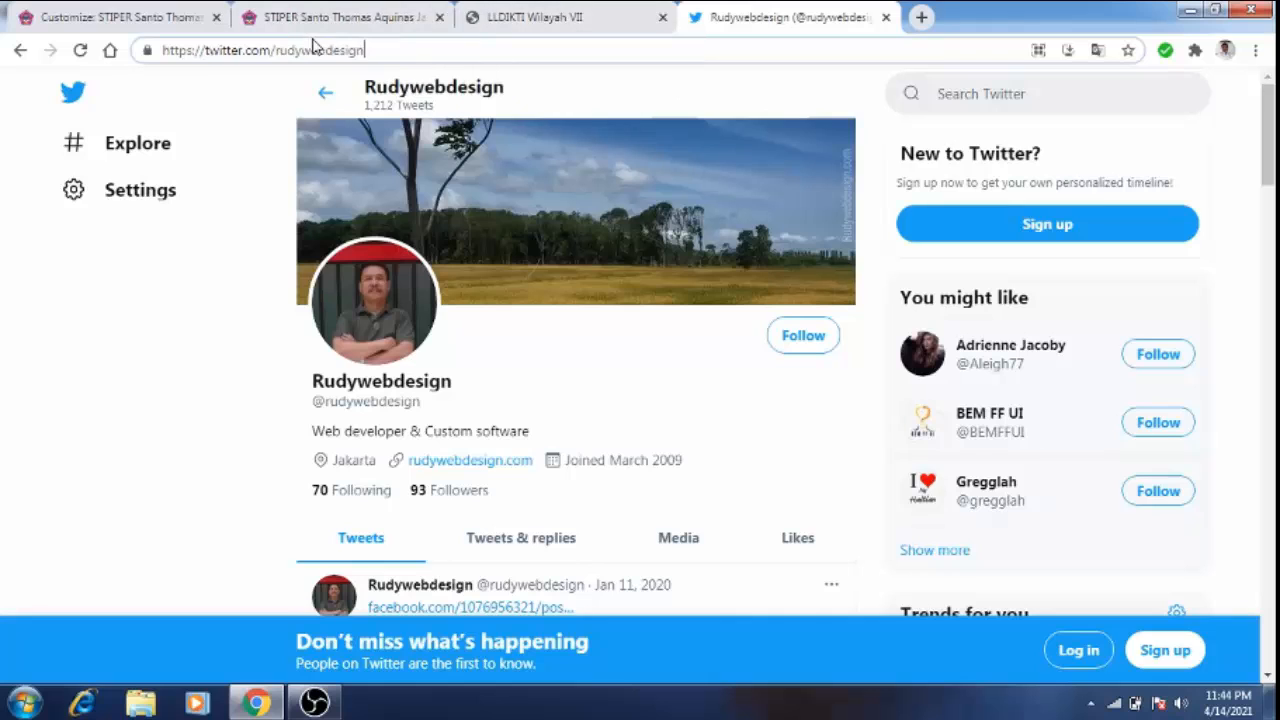
pyautogui.click(105, 18)
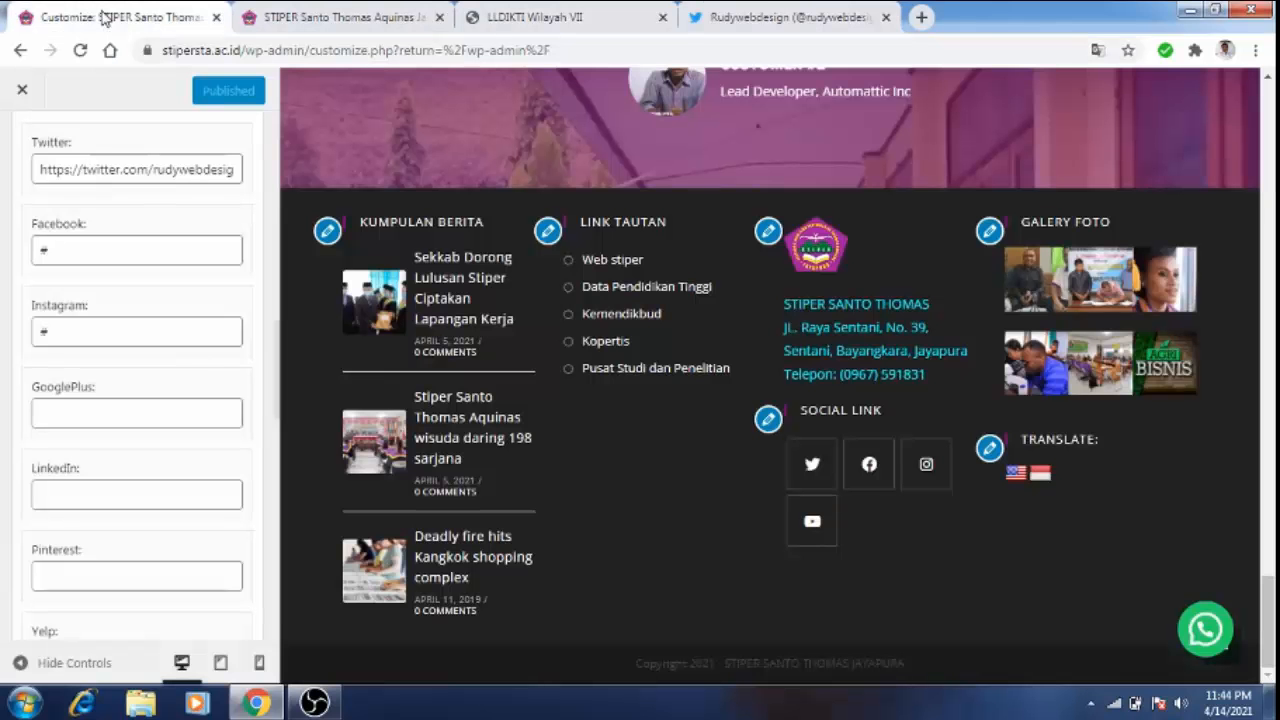
pyautogui.click(58, 247)
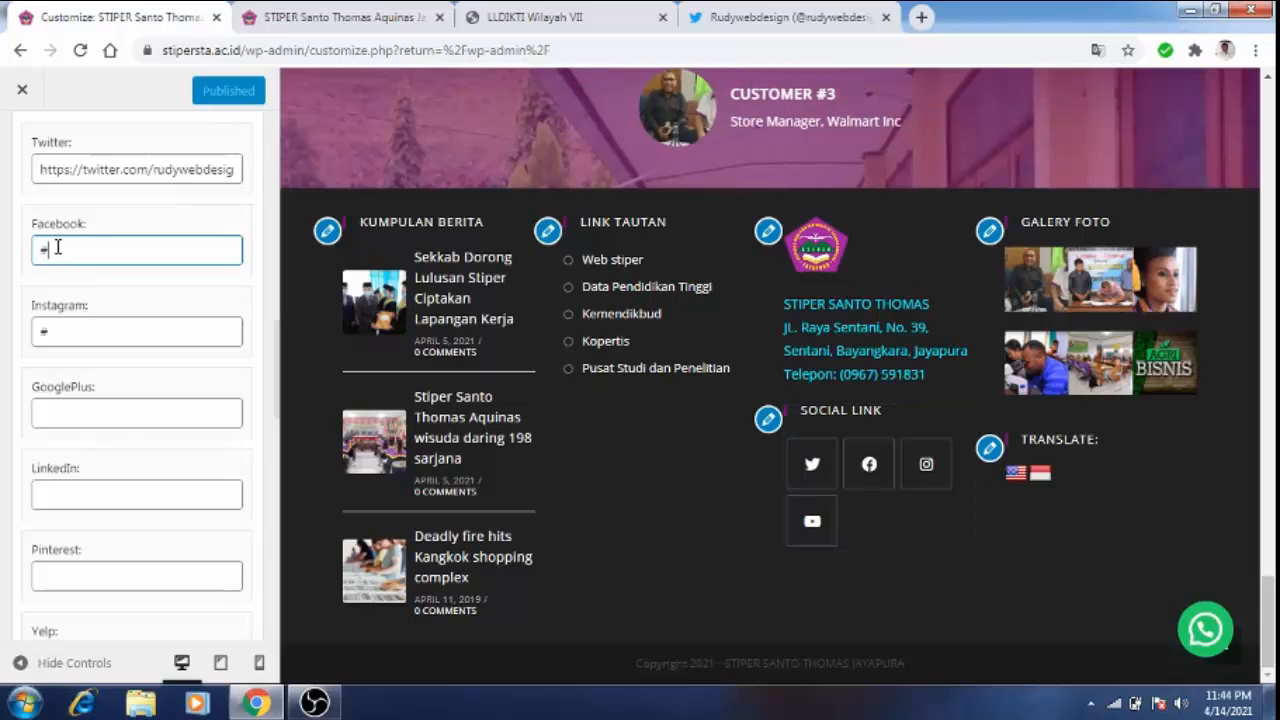
pyautogui.click(70, 339)
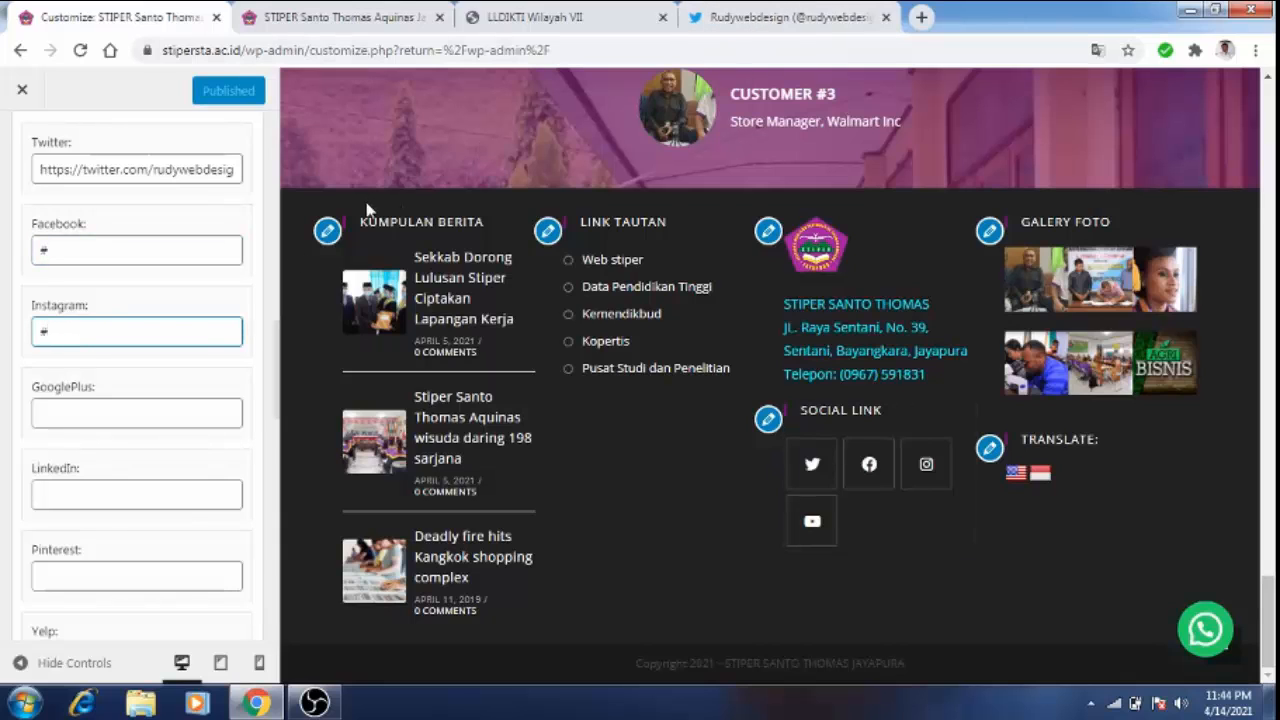
# Step: Search Google for "instagram rudywebsign" from the browser tab holding the Rudywebdesign Twitter profile
pyautogui.click(743, 17)
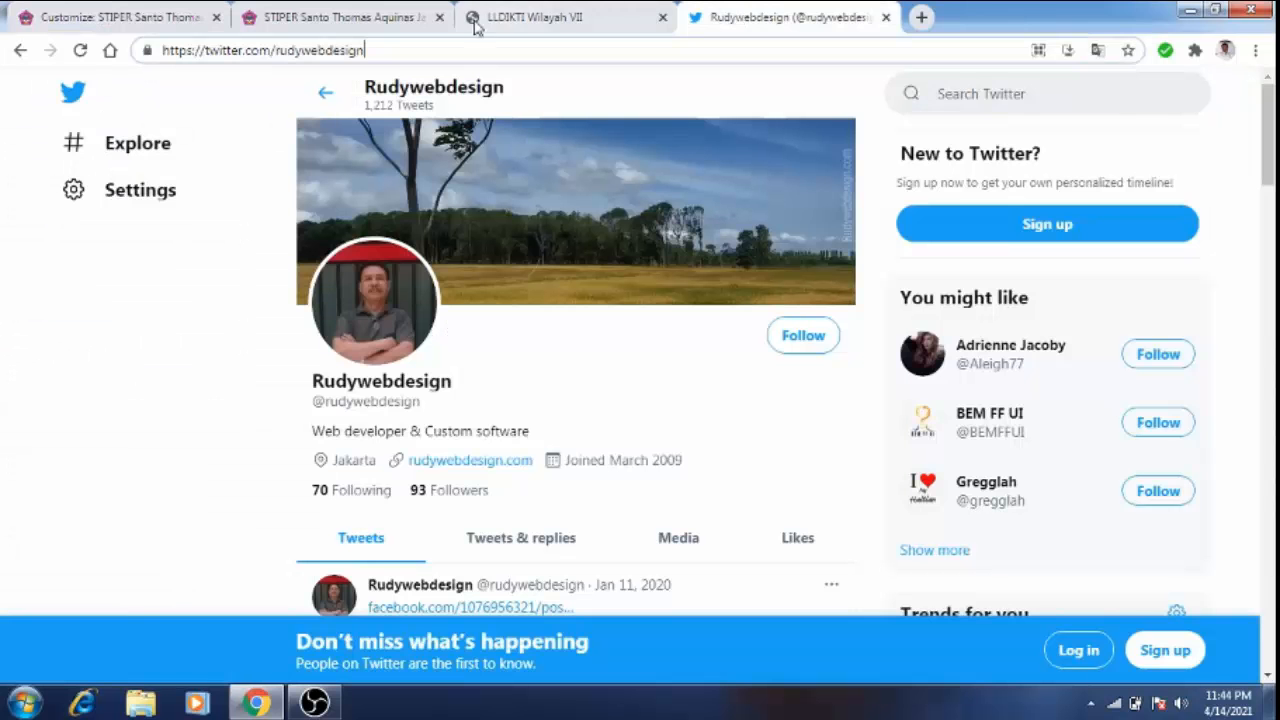
pyautogui.click(407, 40)
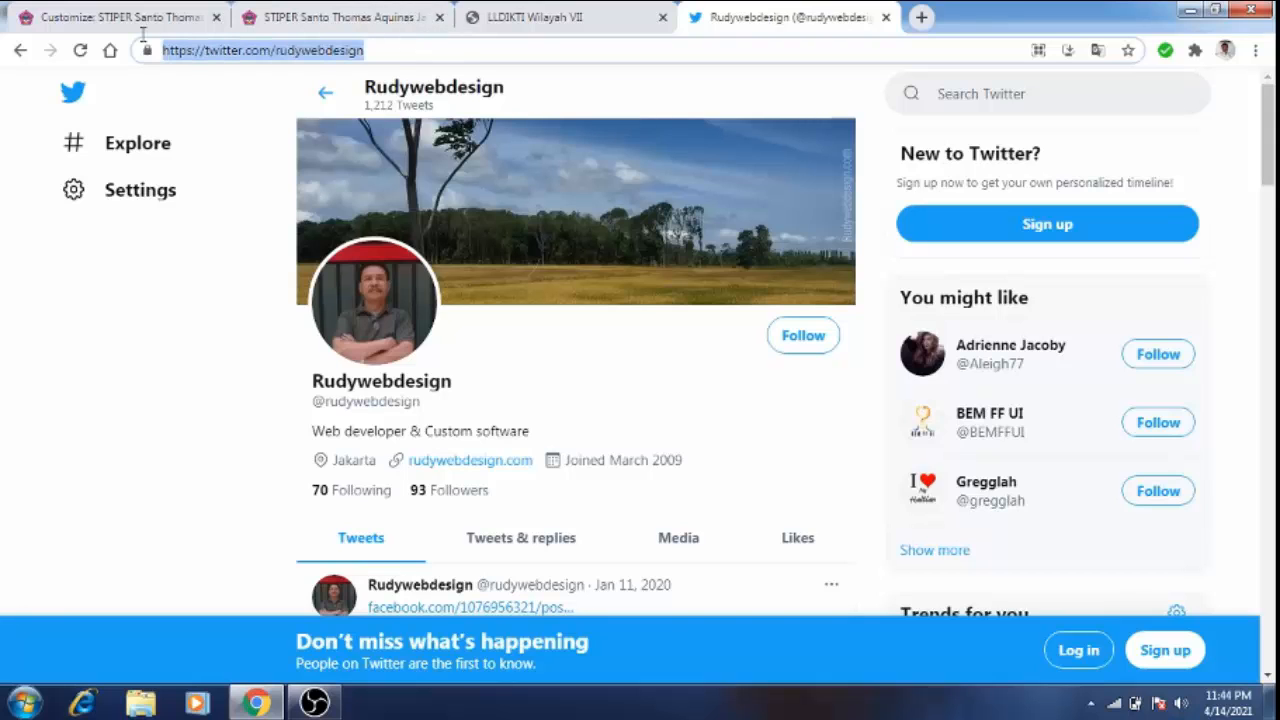
pyautogui.write('inta')
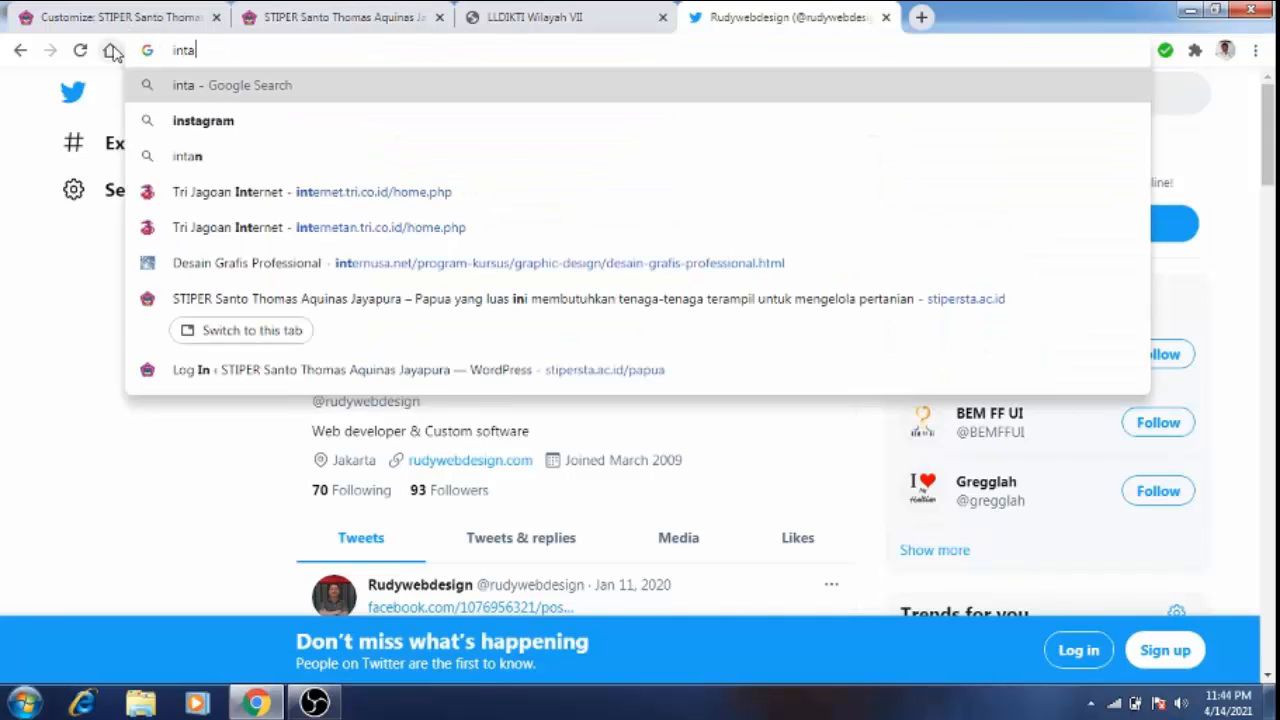
pyautogui.write('gr')
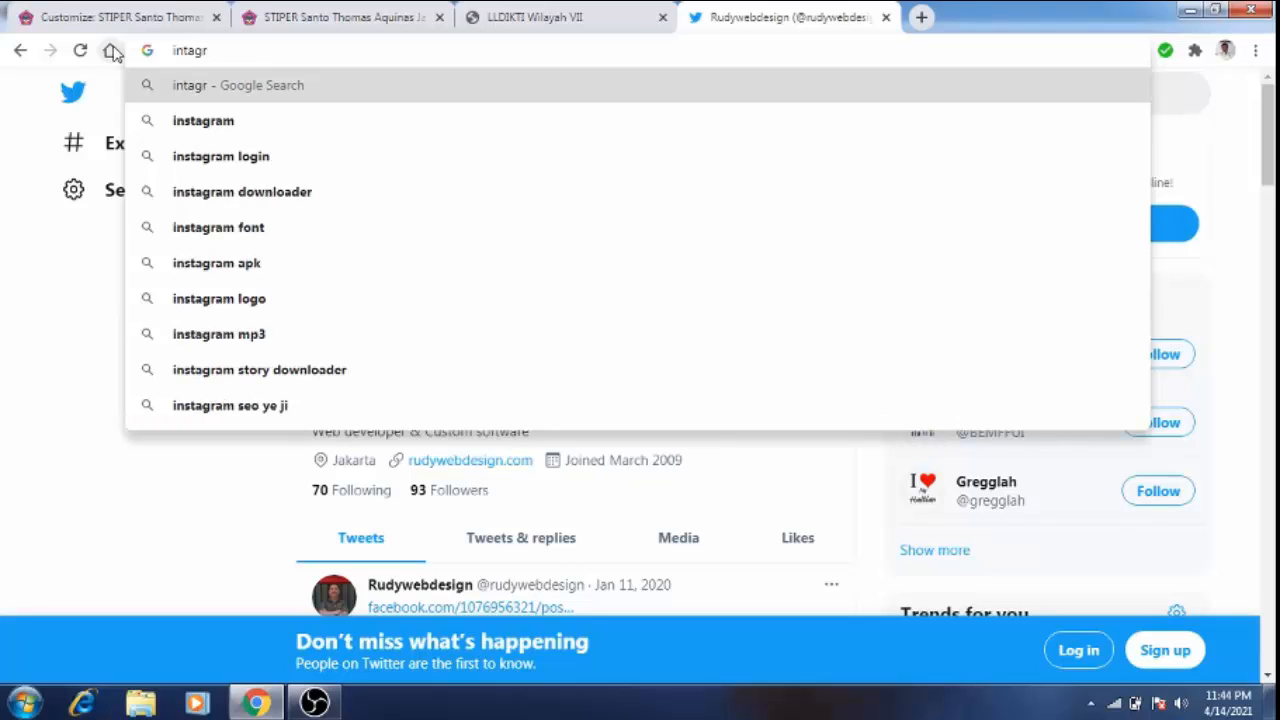
pyautogui.press('Down')
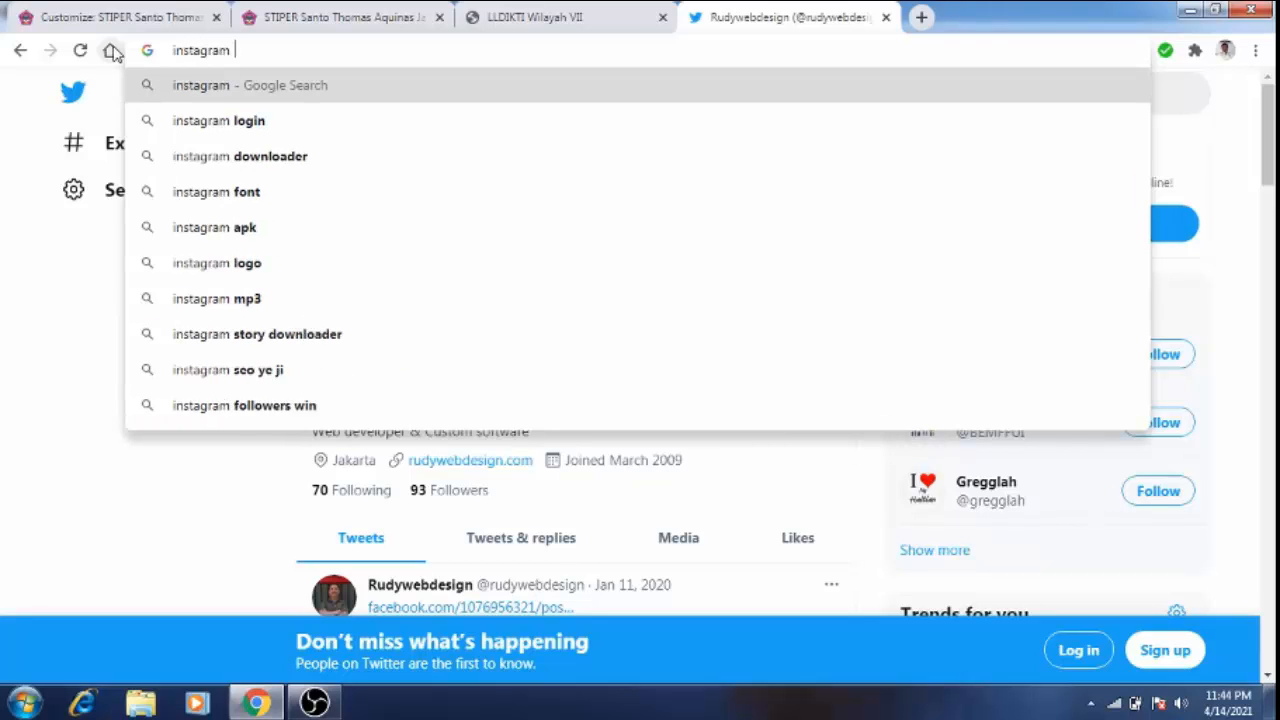
pyautogui.write('rudy')
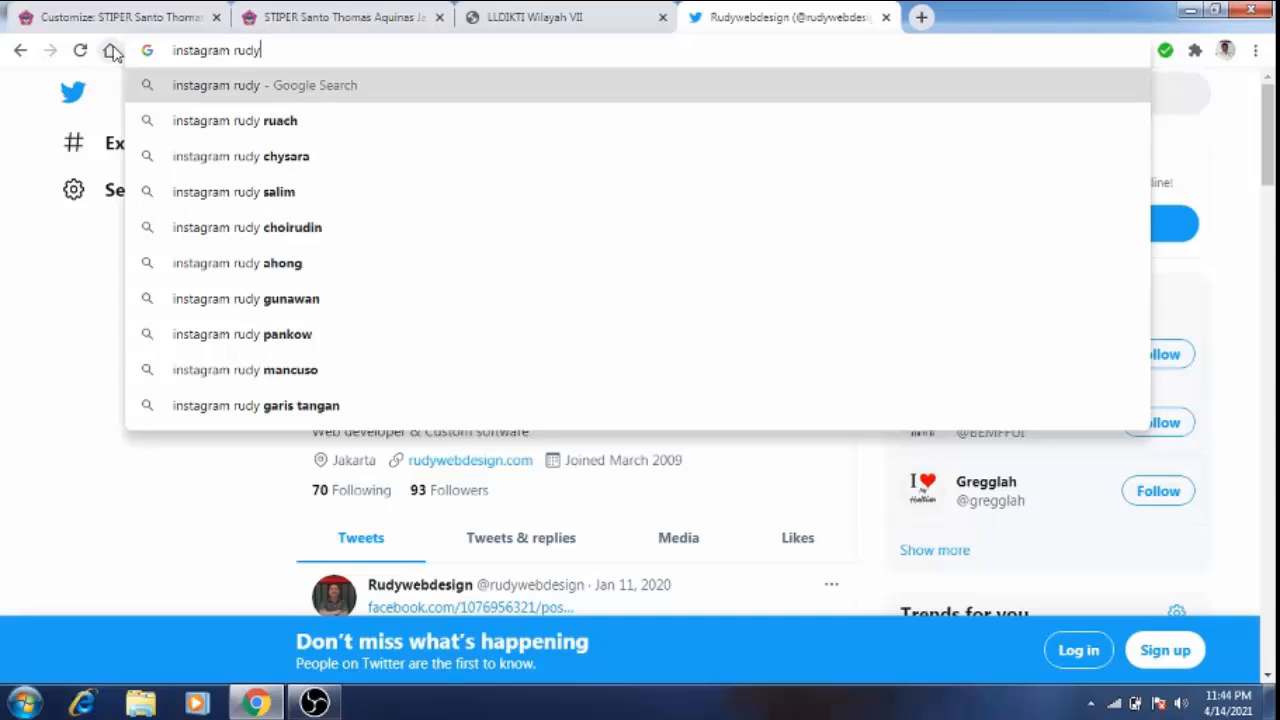
pyautogui.write('webs')
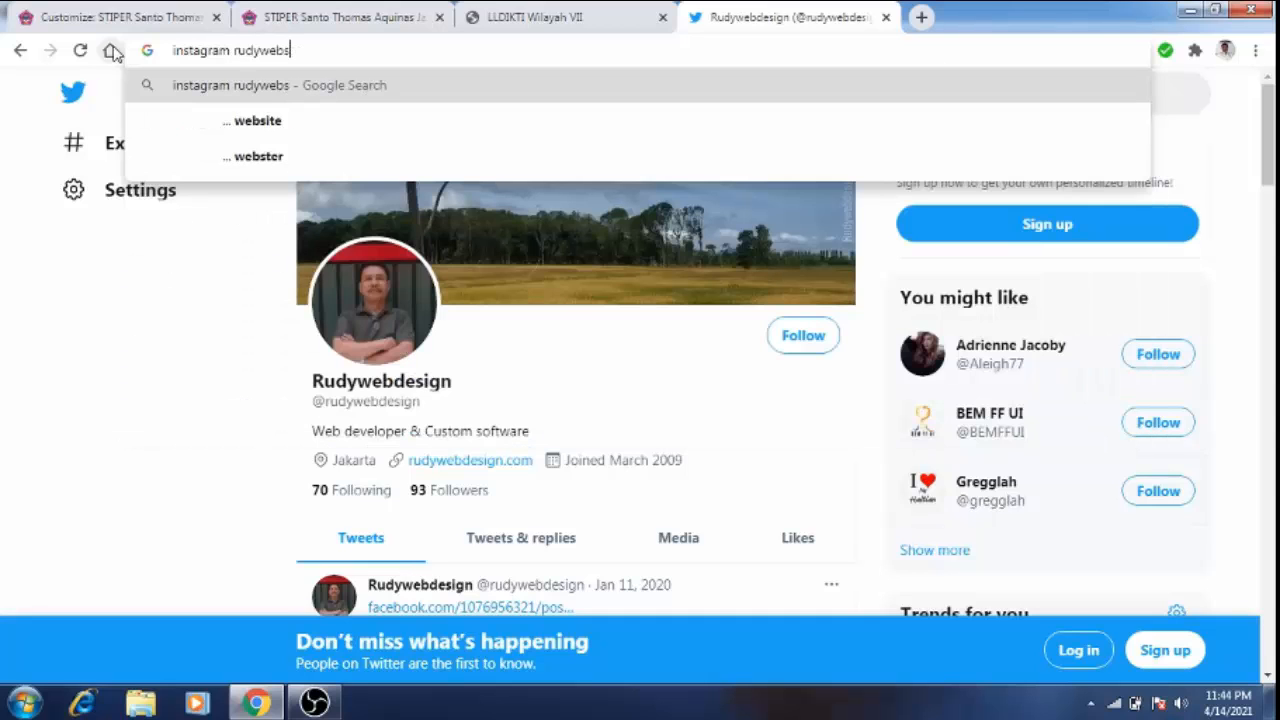
pyautogui.write('eign')
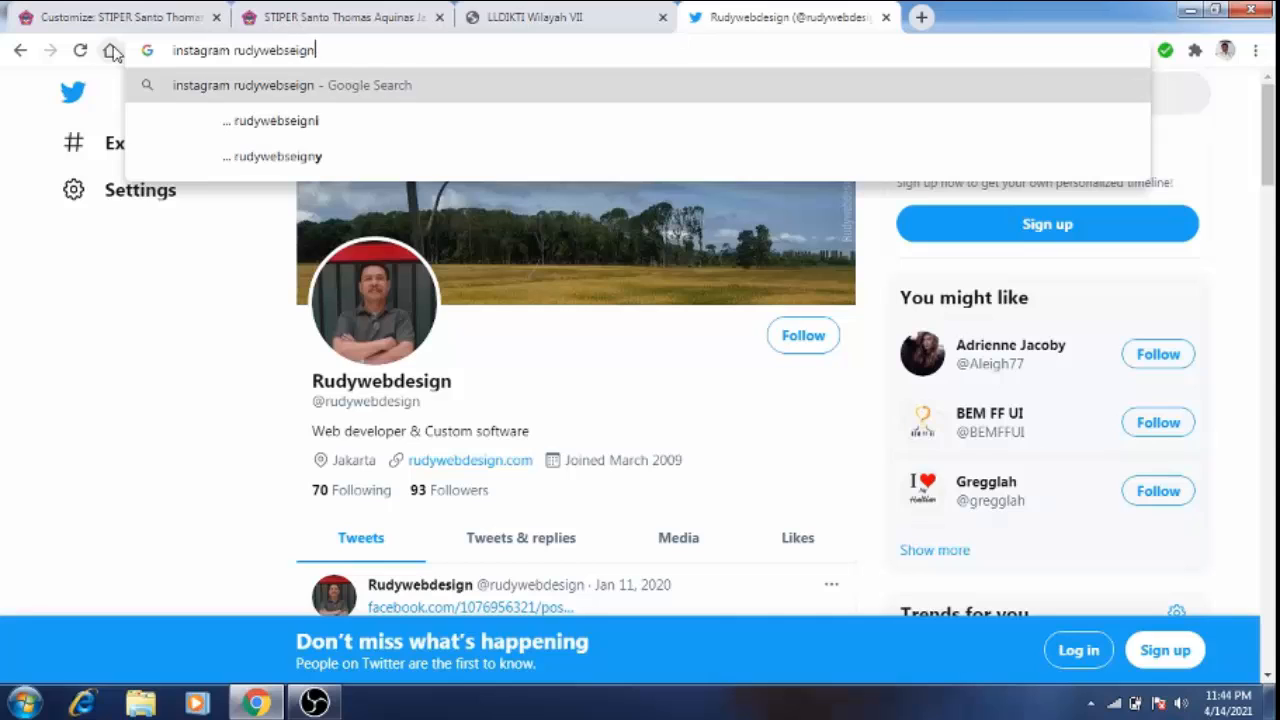
pyautogui.press('BackSpace')
pyautogui.press('BackSpace')
pyautogui.press('BackSpace')
pyautogui.press('BackSpace')
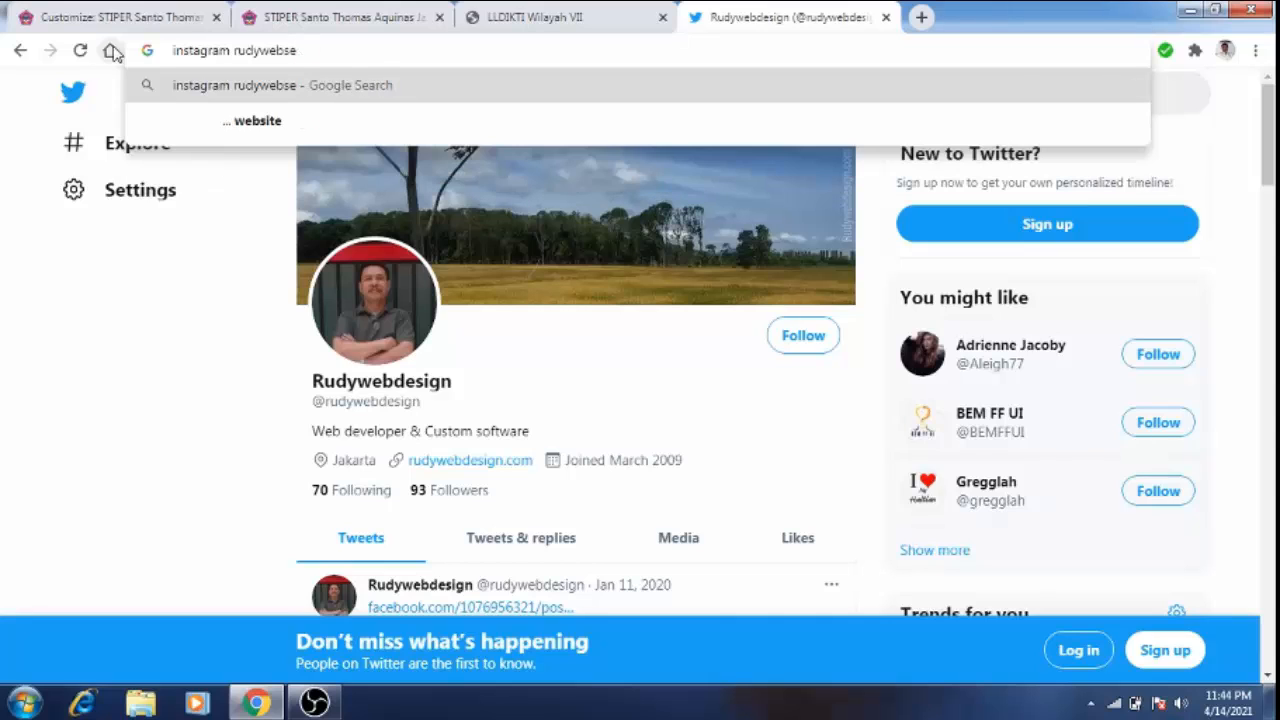
pyautogui.write('ign')
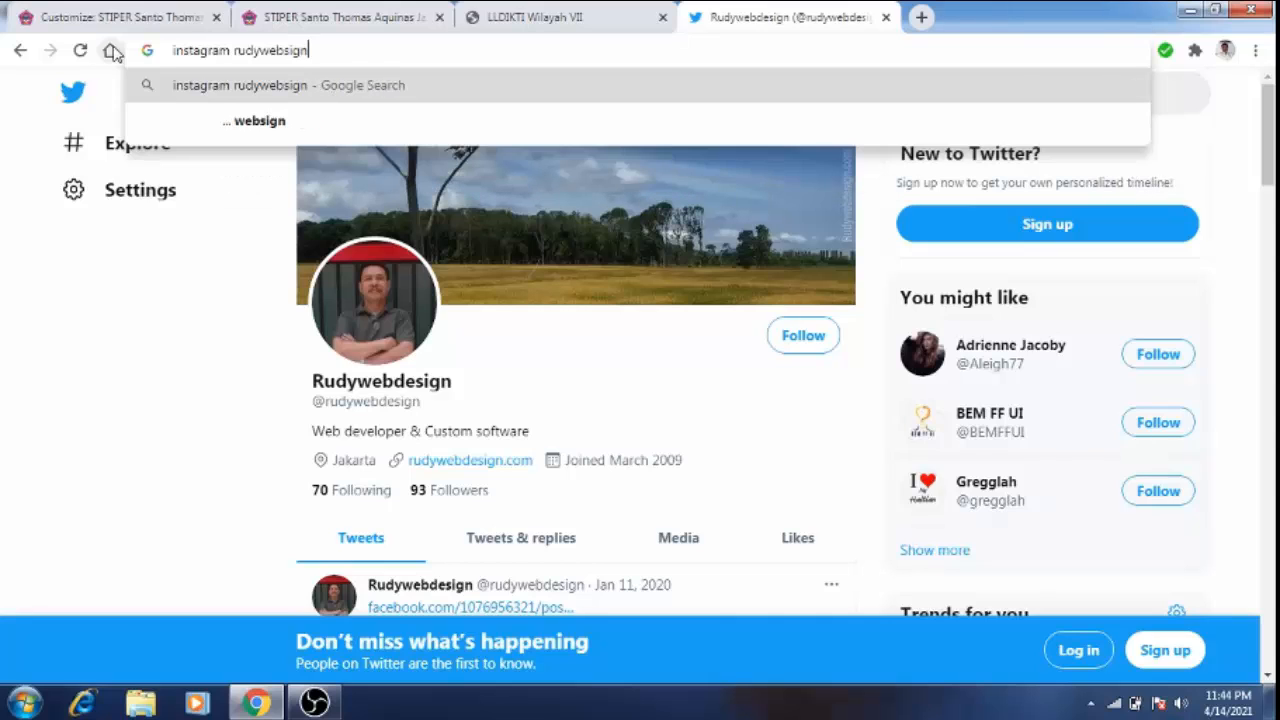
pyautogui.press('Return')
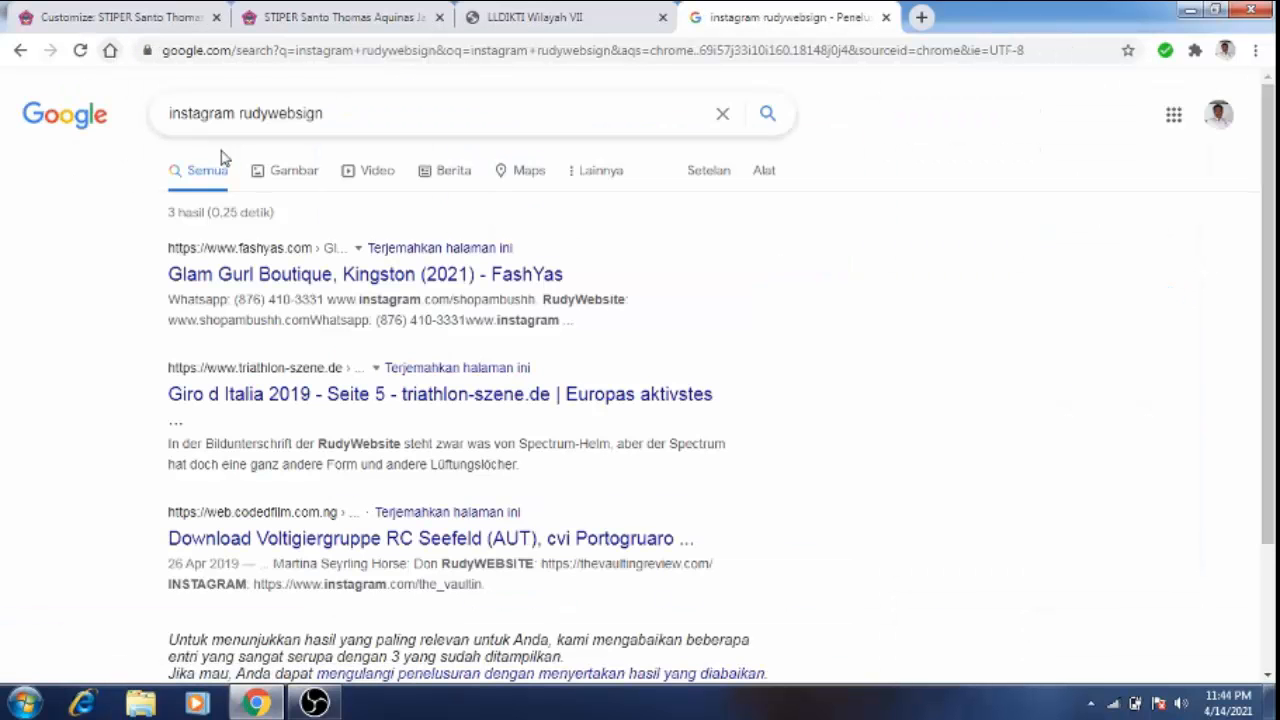
pyautogui.click(298, 113)
pyautogui.write('de')
pyautogui.press('Return')
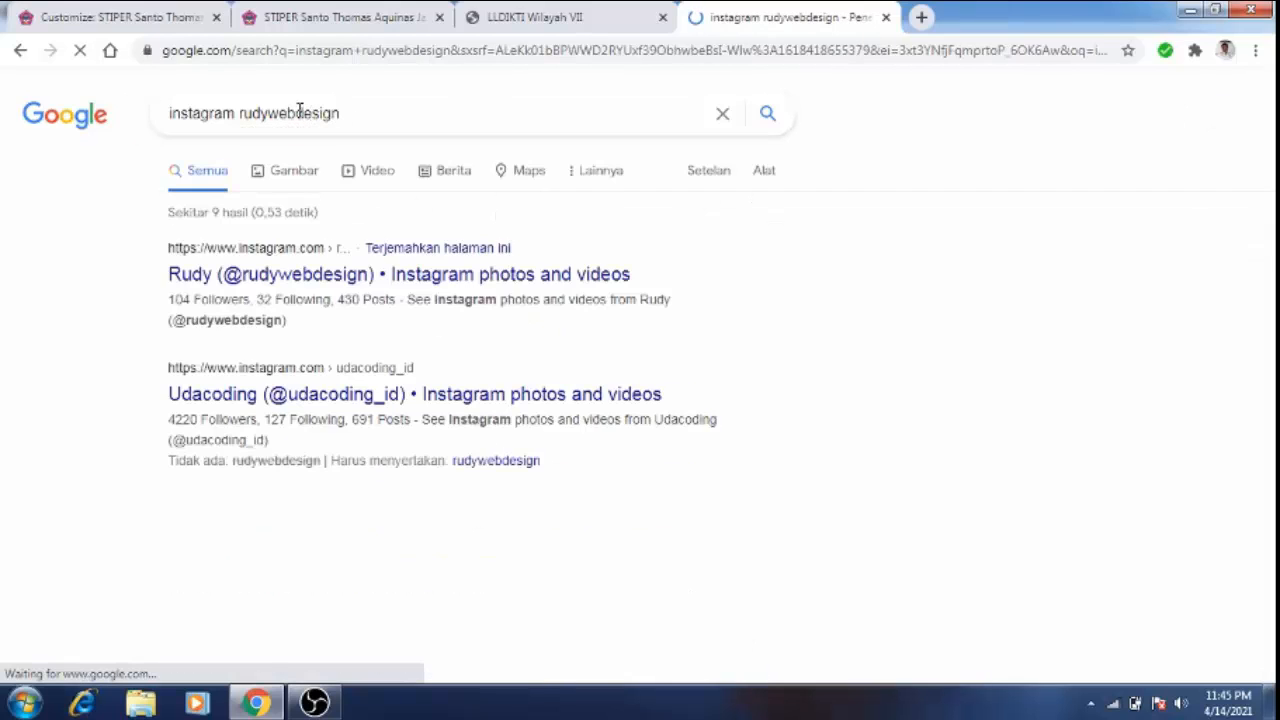
pyautogui.click(303, 256)
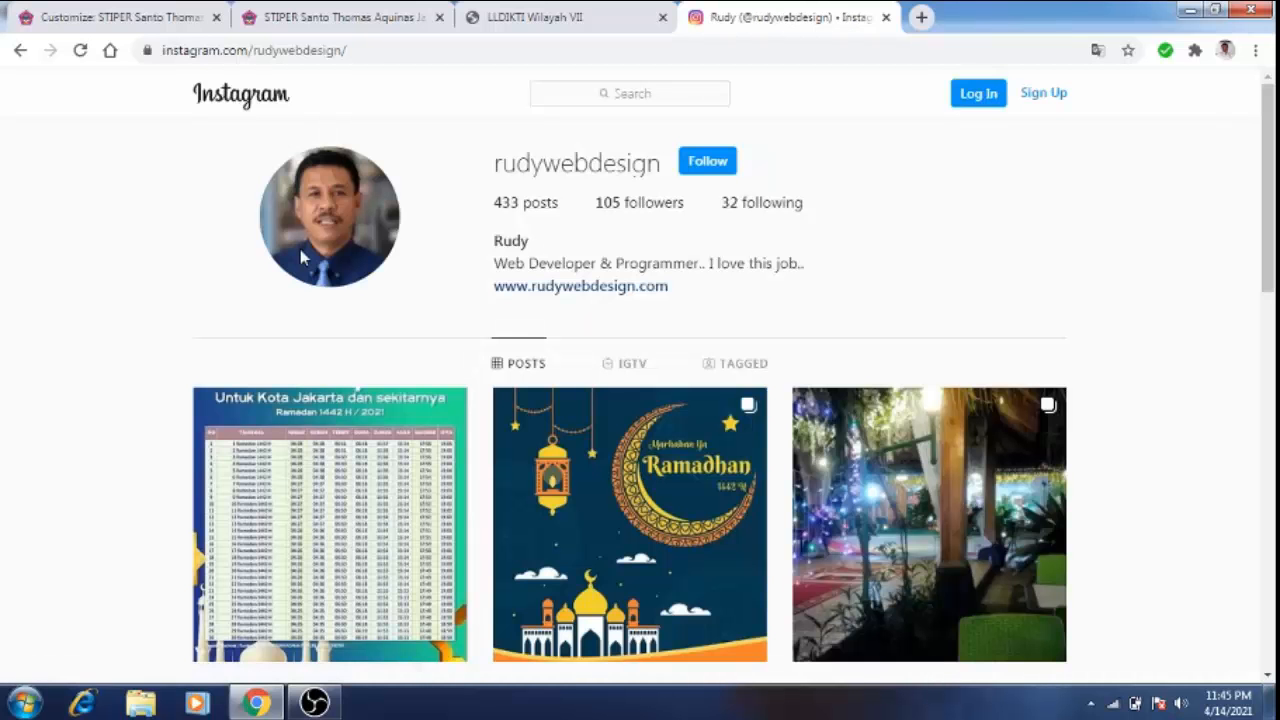
pyautogui.click(377, 50)
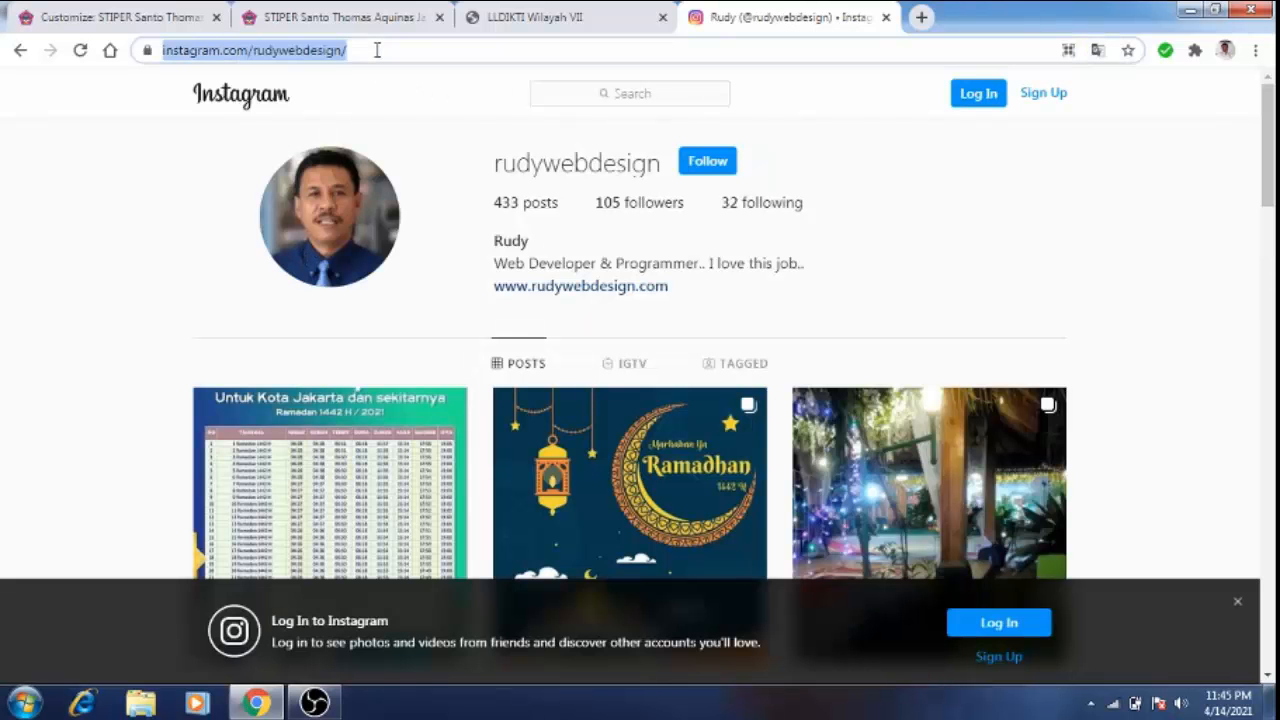
pyautogui.rightClick(323, 57)
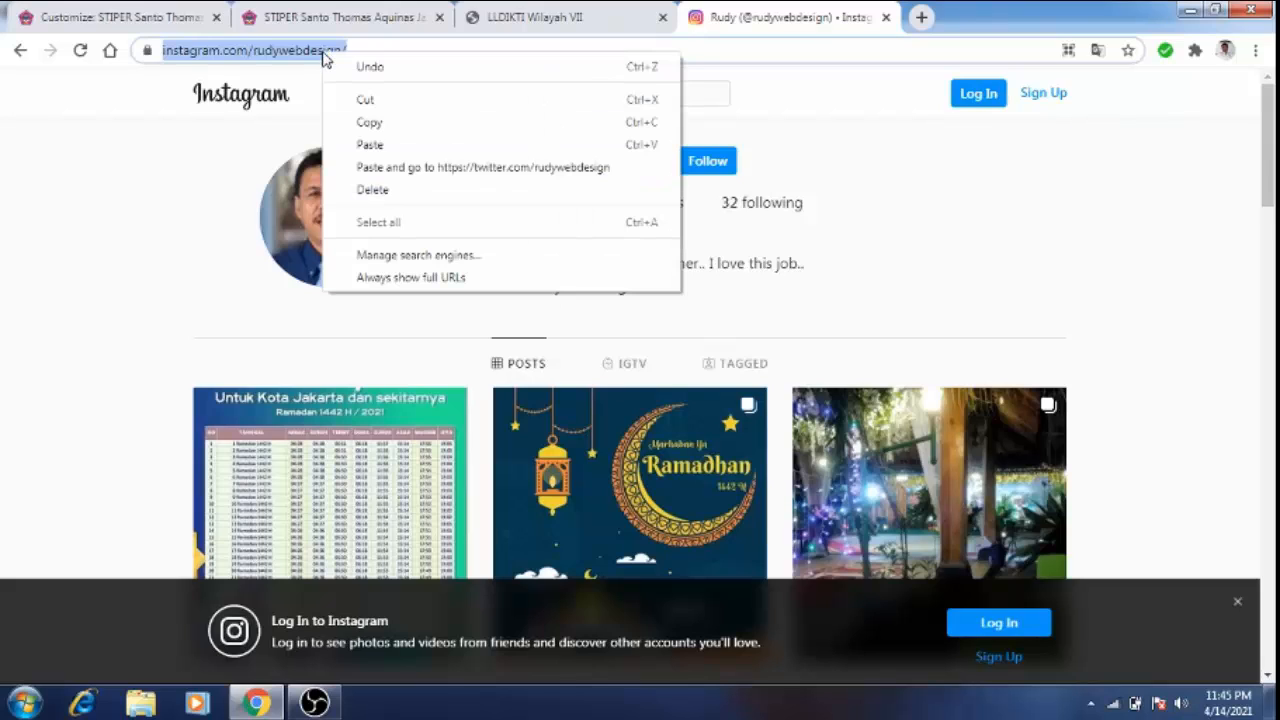
pyautogui.click(383, 130)
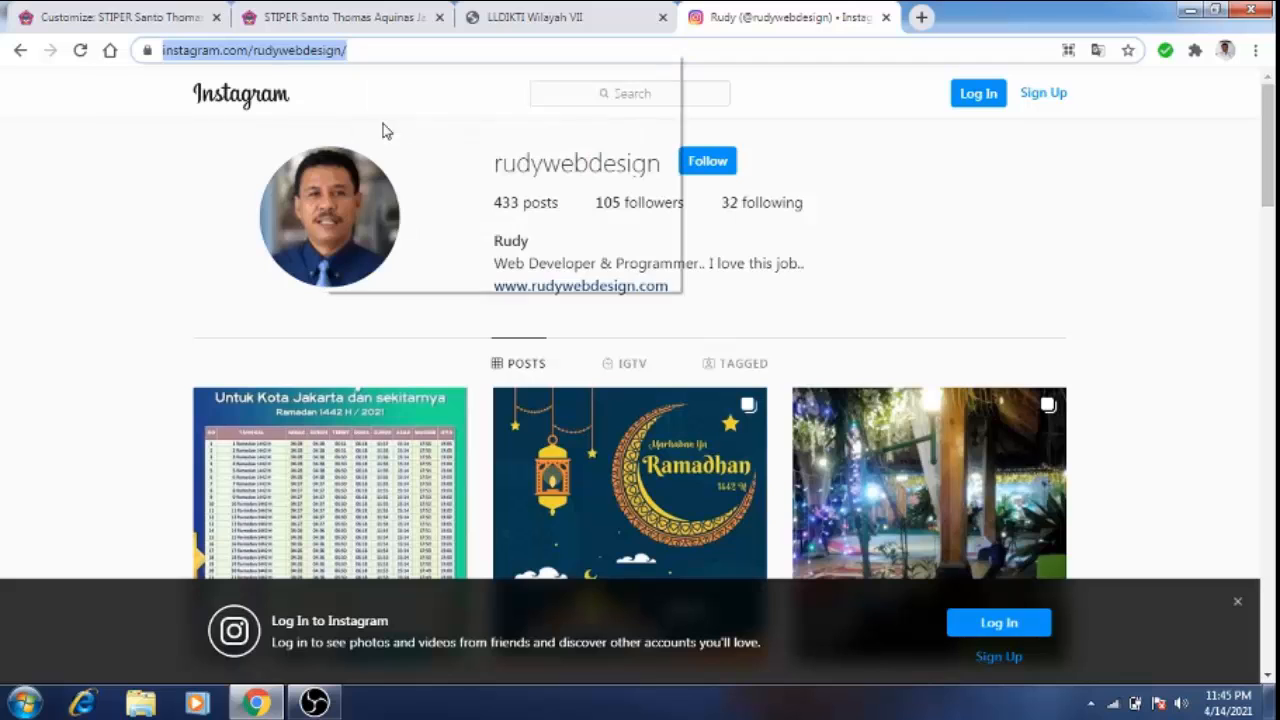
pyautogui.click(143, 17)
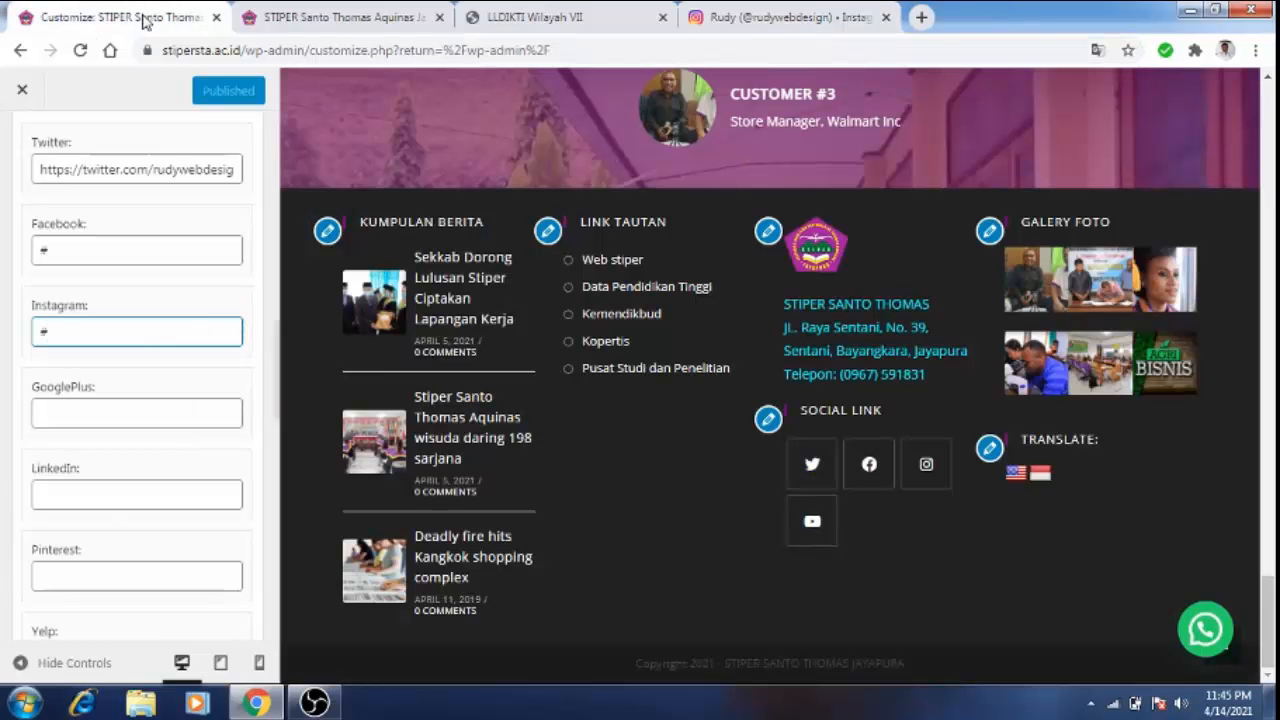
pyautogui.moveTo(69, 331); pyautogui.dragTo(26, 337)
pyautogui.press('BackSpace')
pyautogui.rightClick(63, 329)
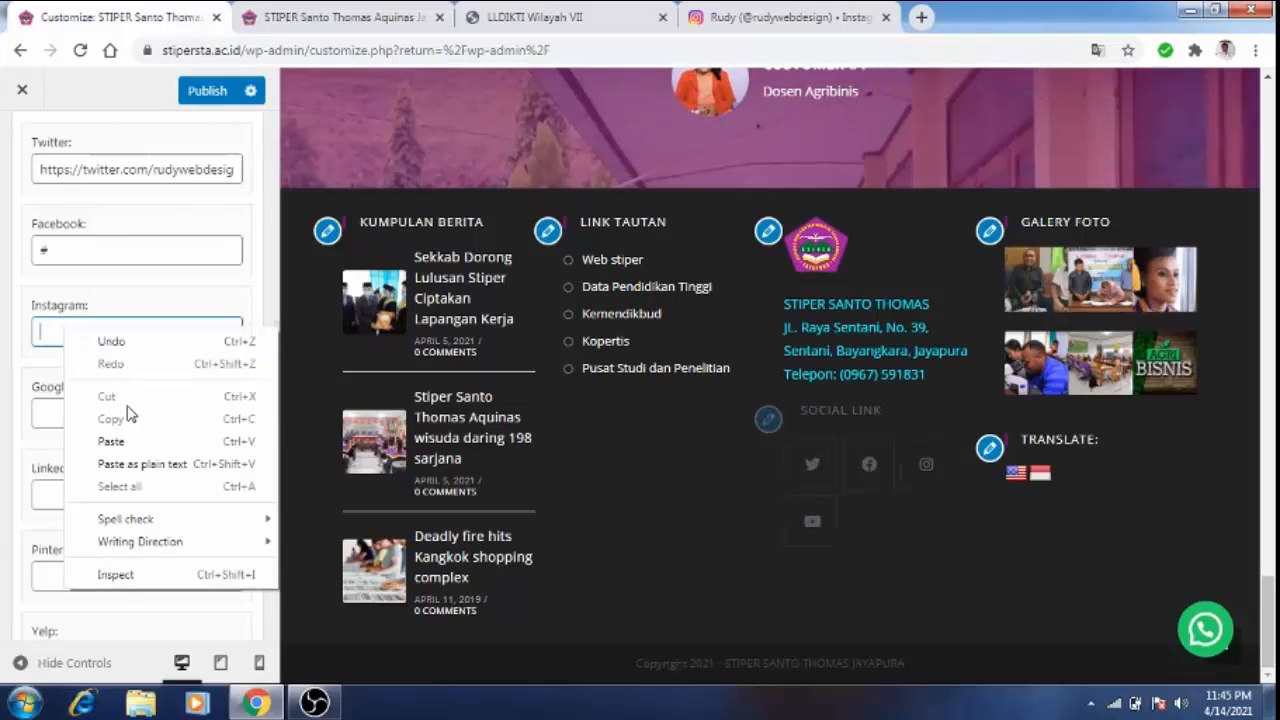
pyautogui.click(141, 445)
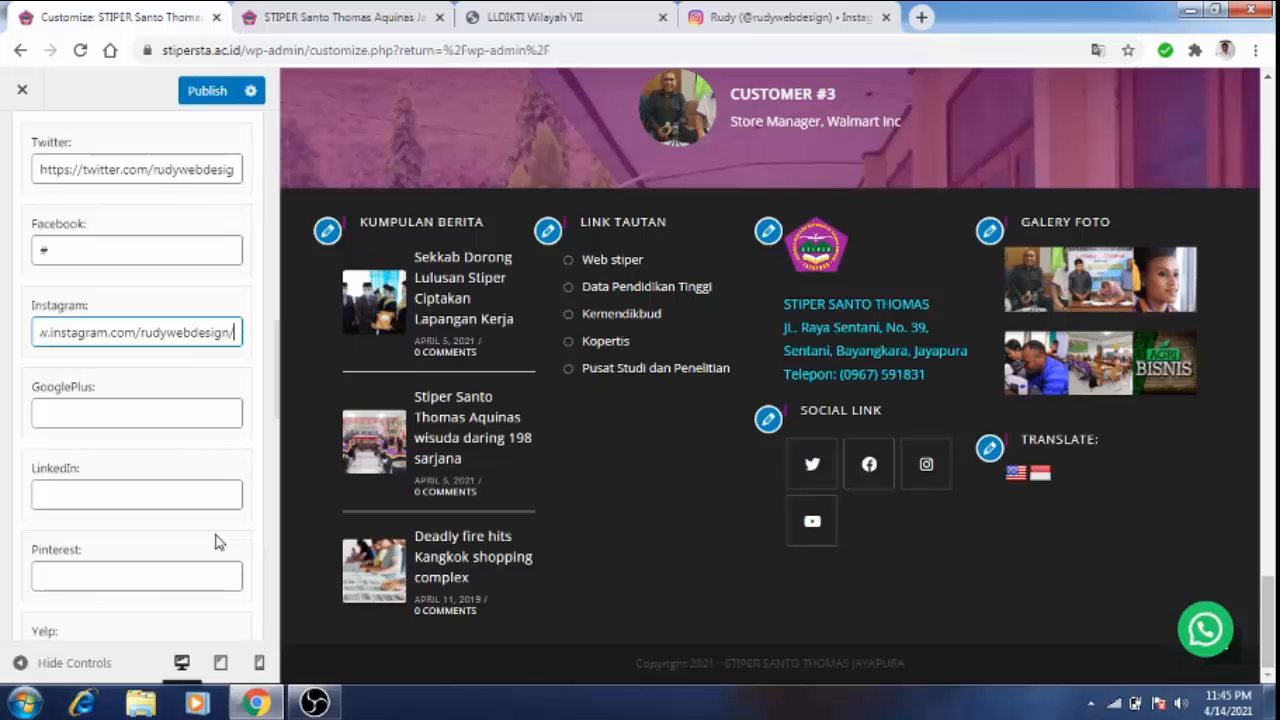
# Step: Try a # placeholder in the Social Icons widget's Vine link to preview its icon, and clear the field again
pyautogui.moveTo(278, 421); pyautogui.dragTo(278, 514)
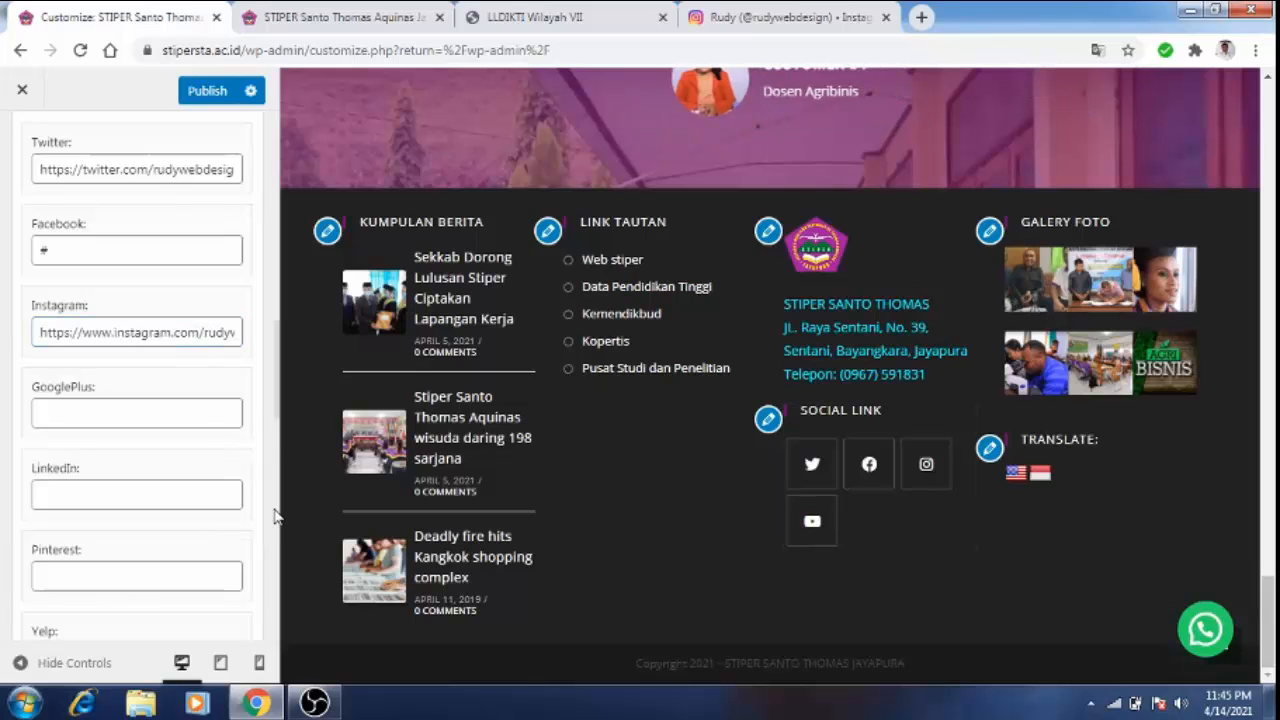
pyautogui.scroll(-3, 276, 510)
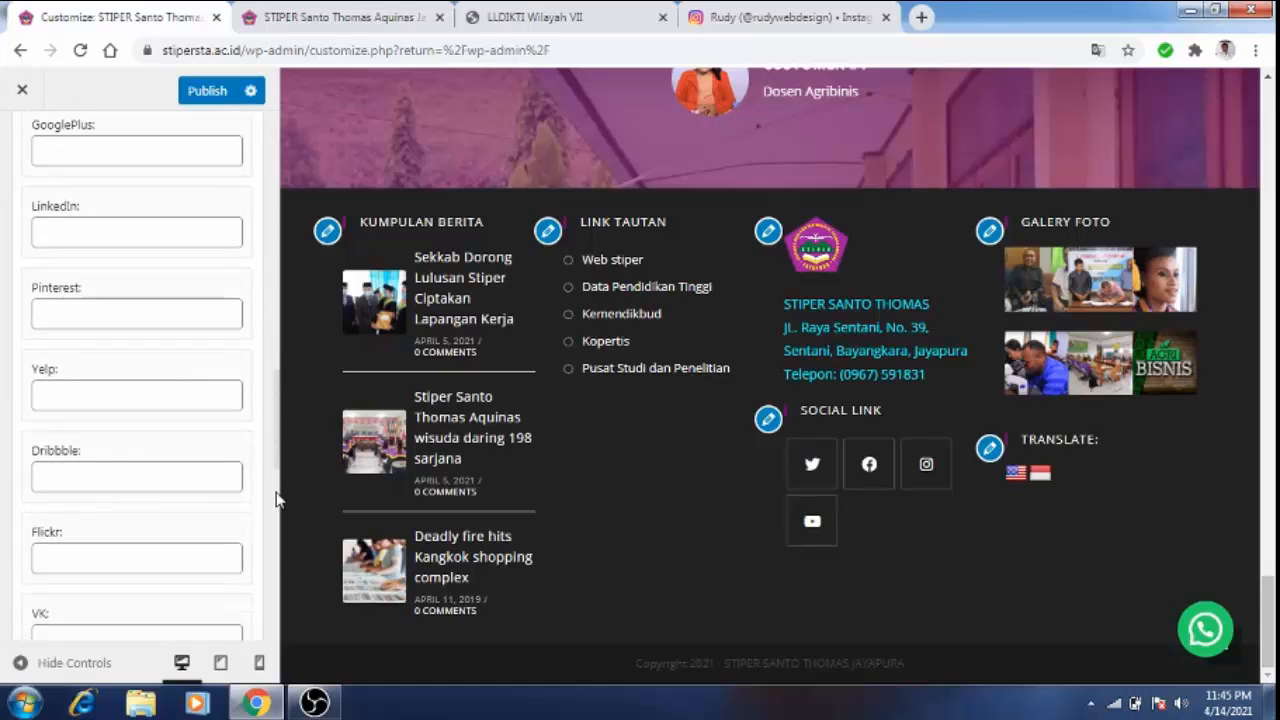
pyautogui.scroll(-3, 277, 500)
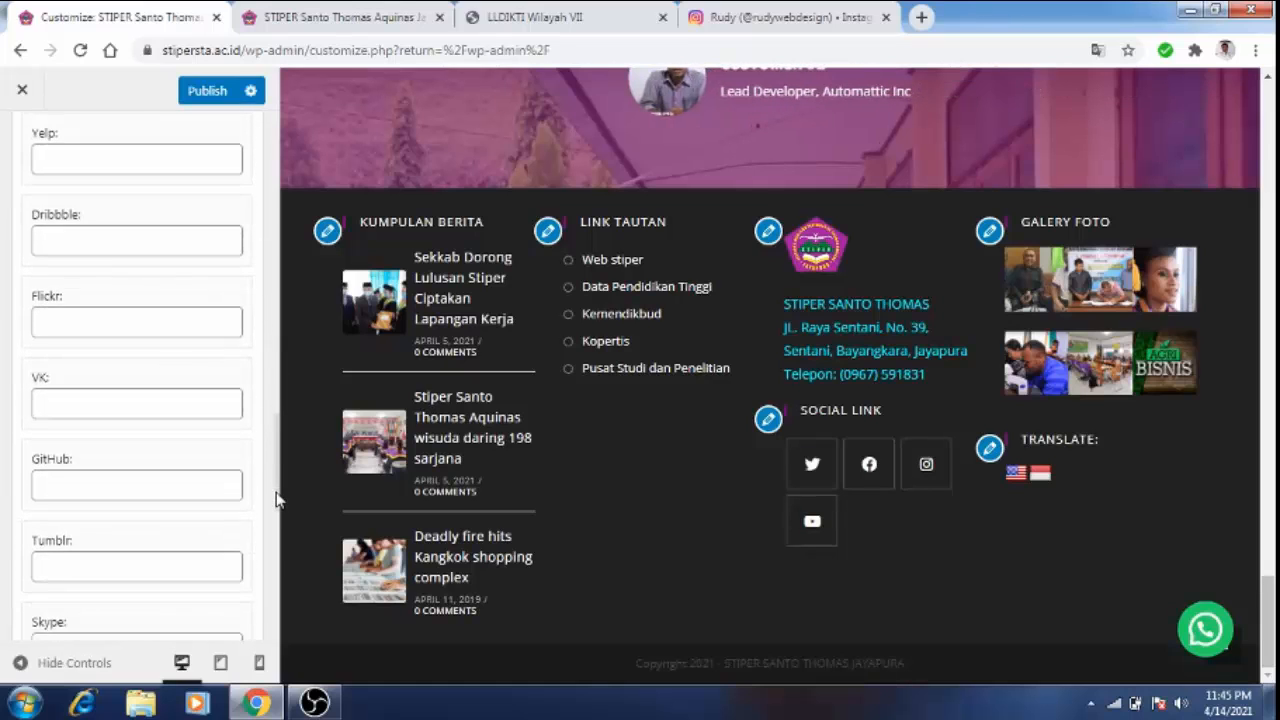
pyautogui.scroll(-3, 277, 500)
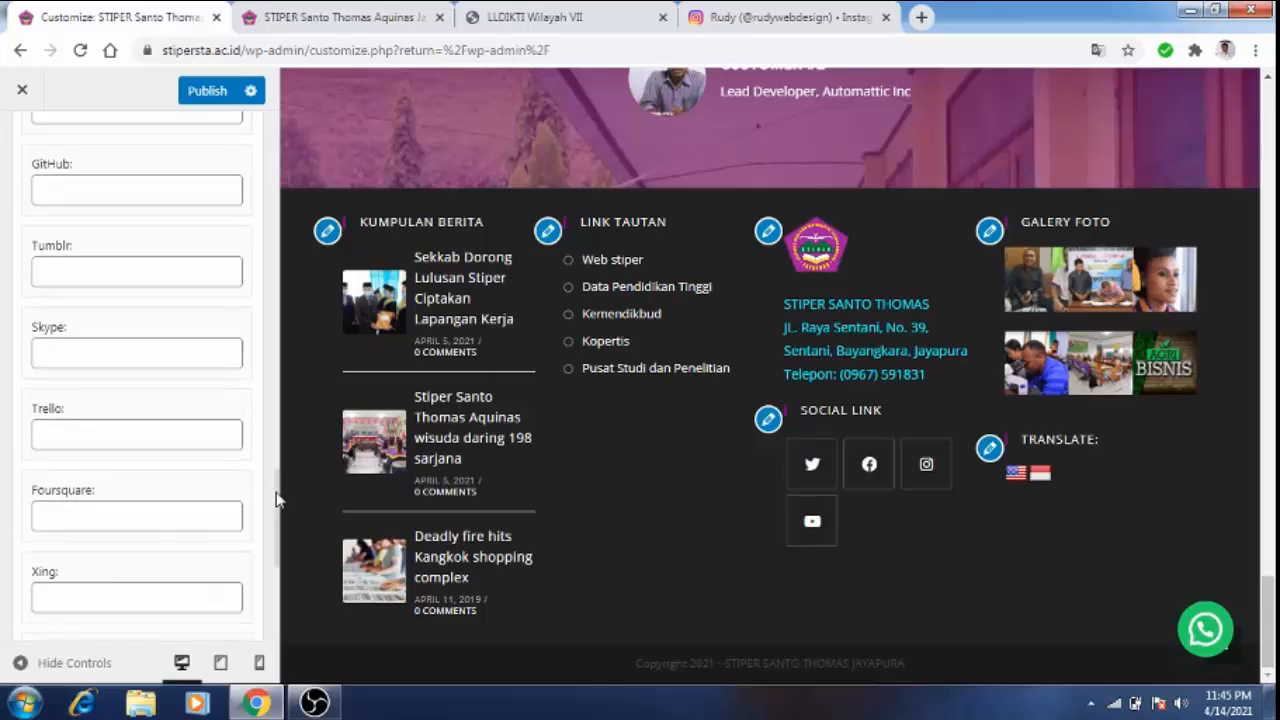
pyautogui.scroll(-3, 277, 500)
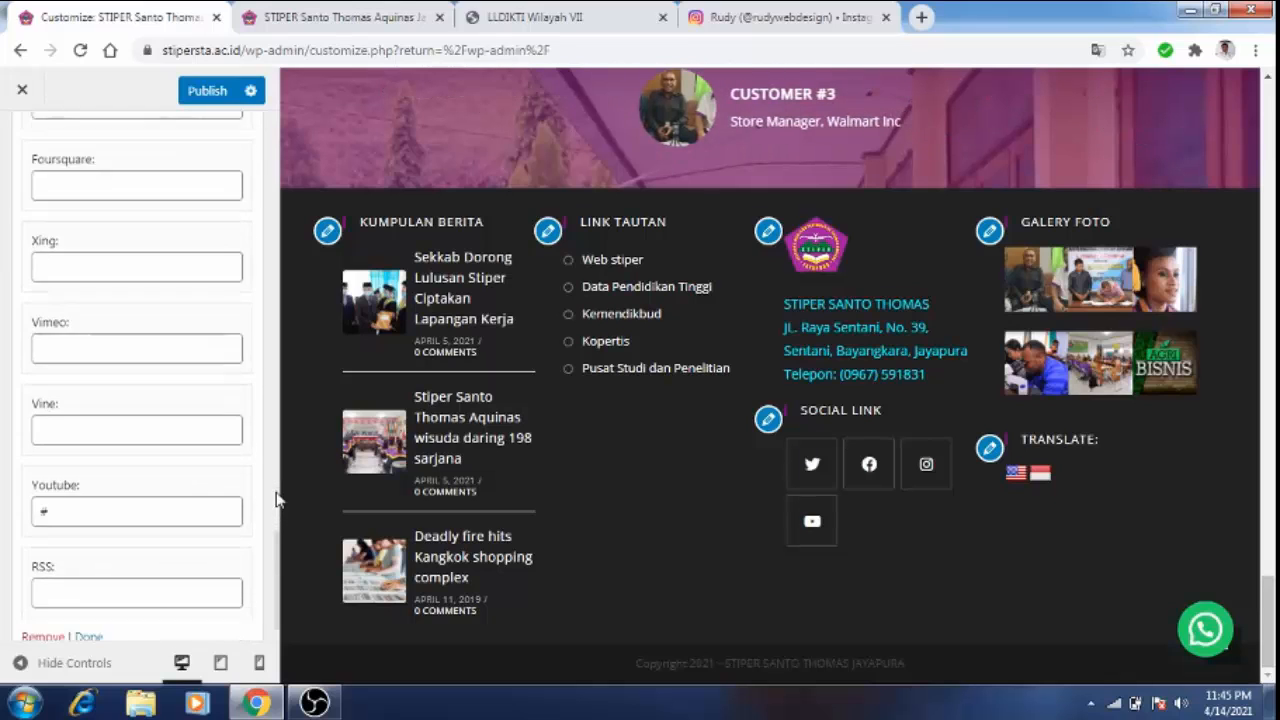
pyautogui.scroll(-1, 277, 500)
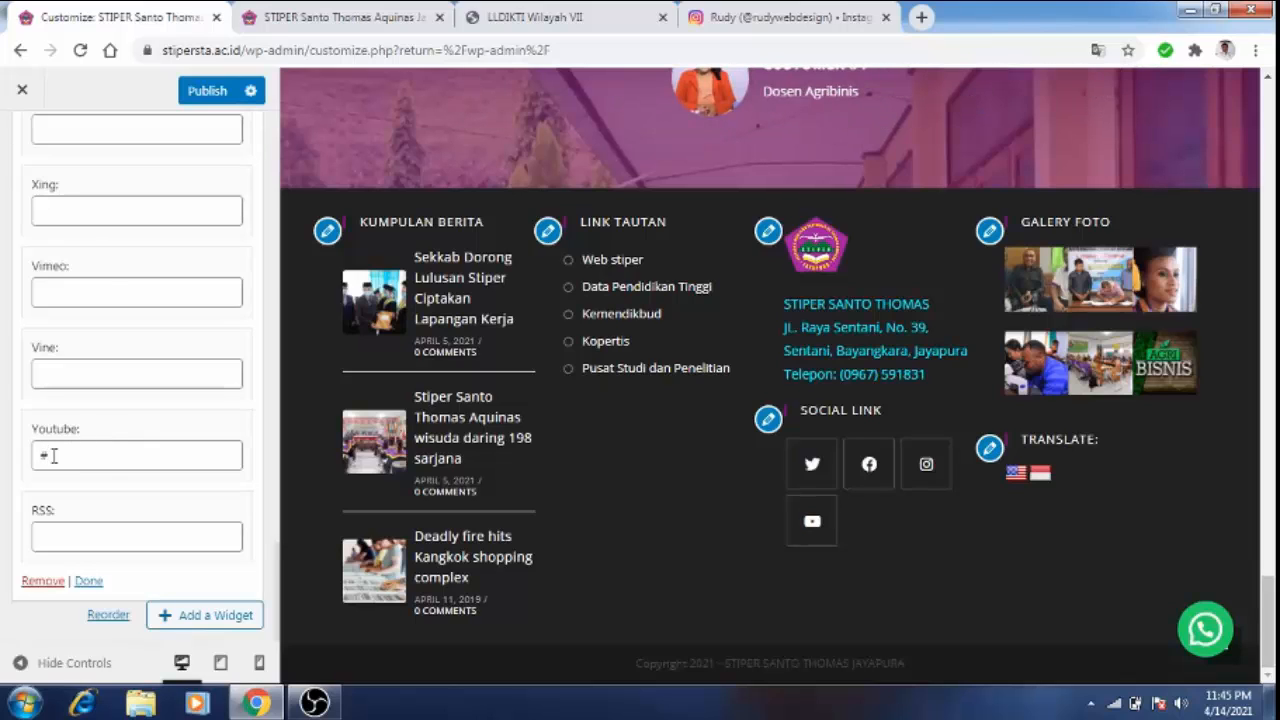
pyautogui.click(44, 375)
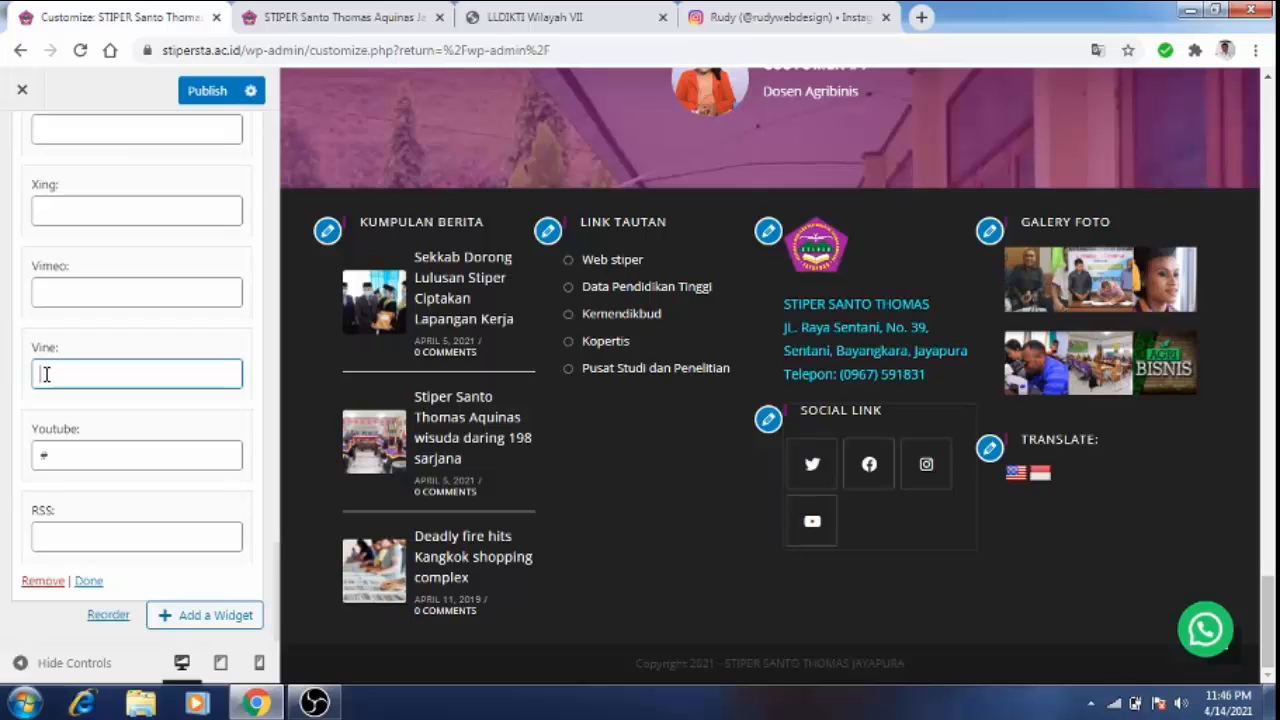
pyautogui.write('#')
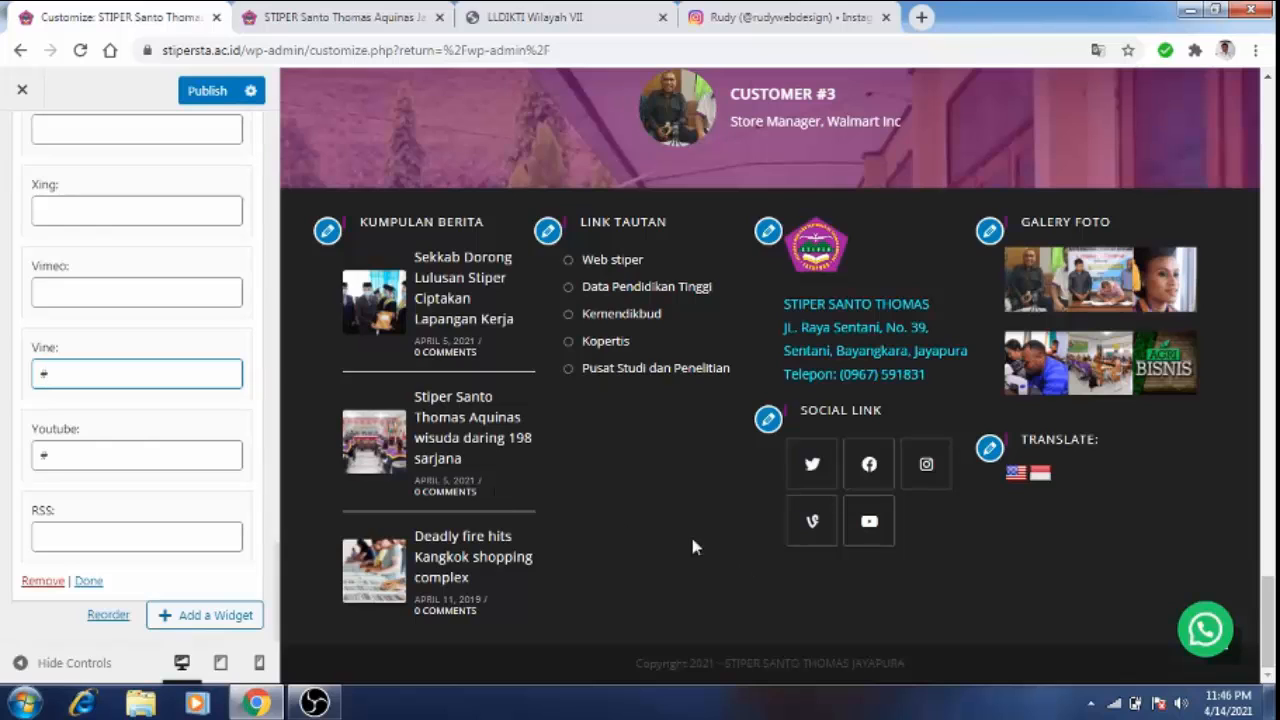
pyautogui.press('BackSpace')
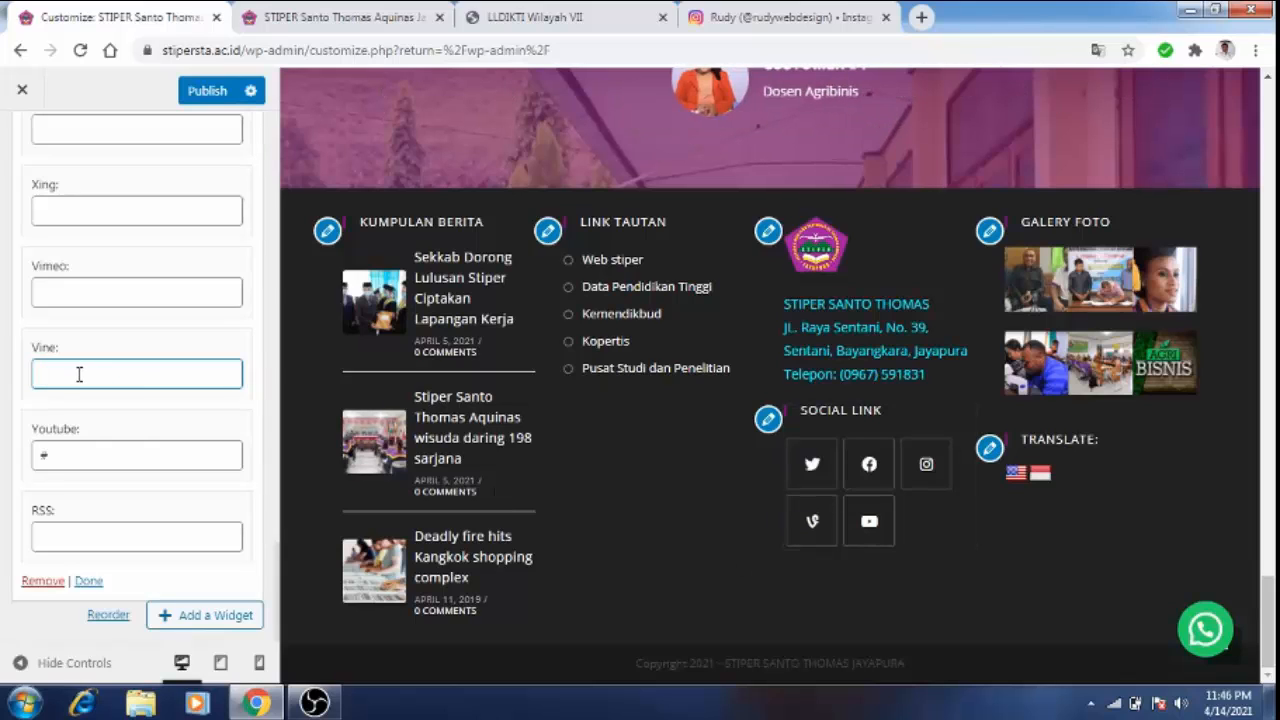
# Step: Find YouTube with a Google search for "youtube" in the Instagram tab and open the signed-in account's own channel page
pyautogui.click(80, 452)
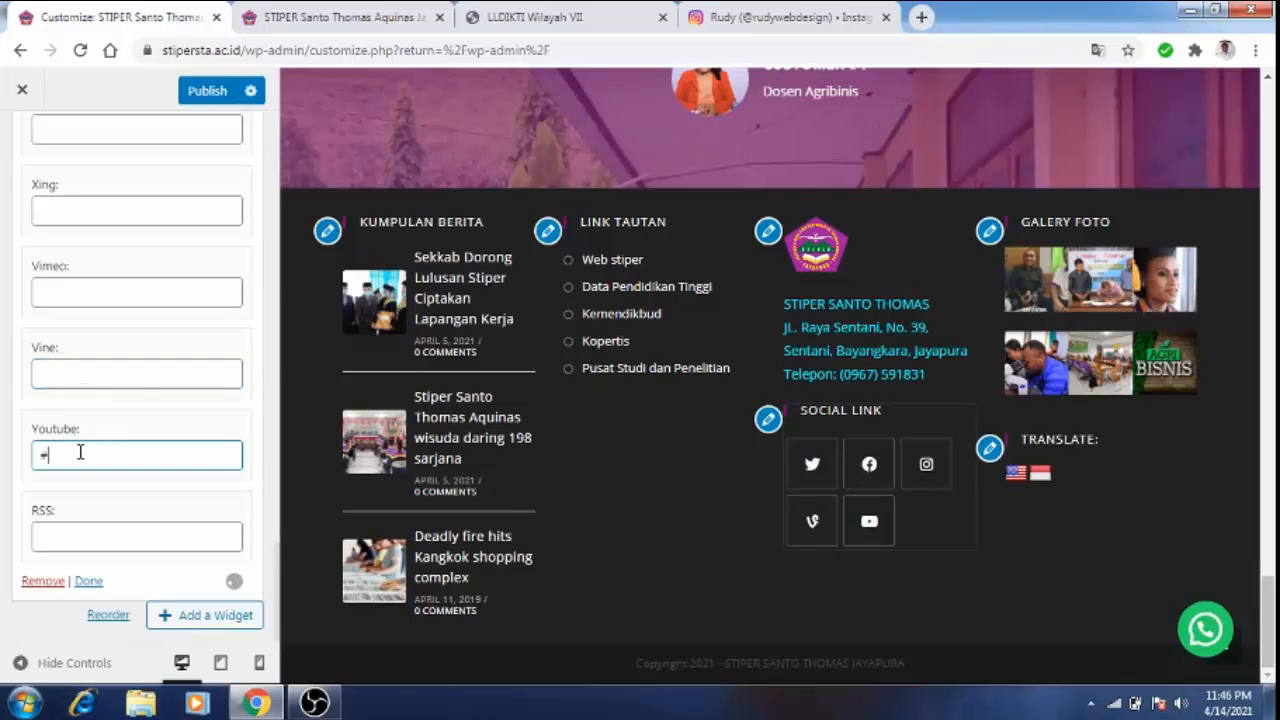
pyautogui.click(752, 17)
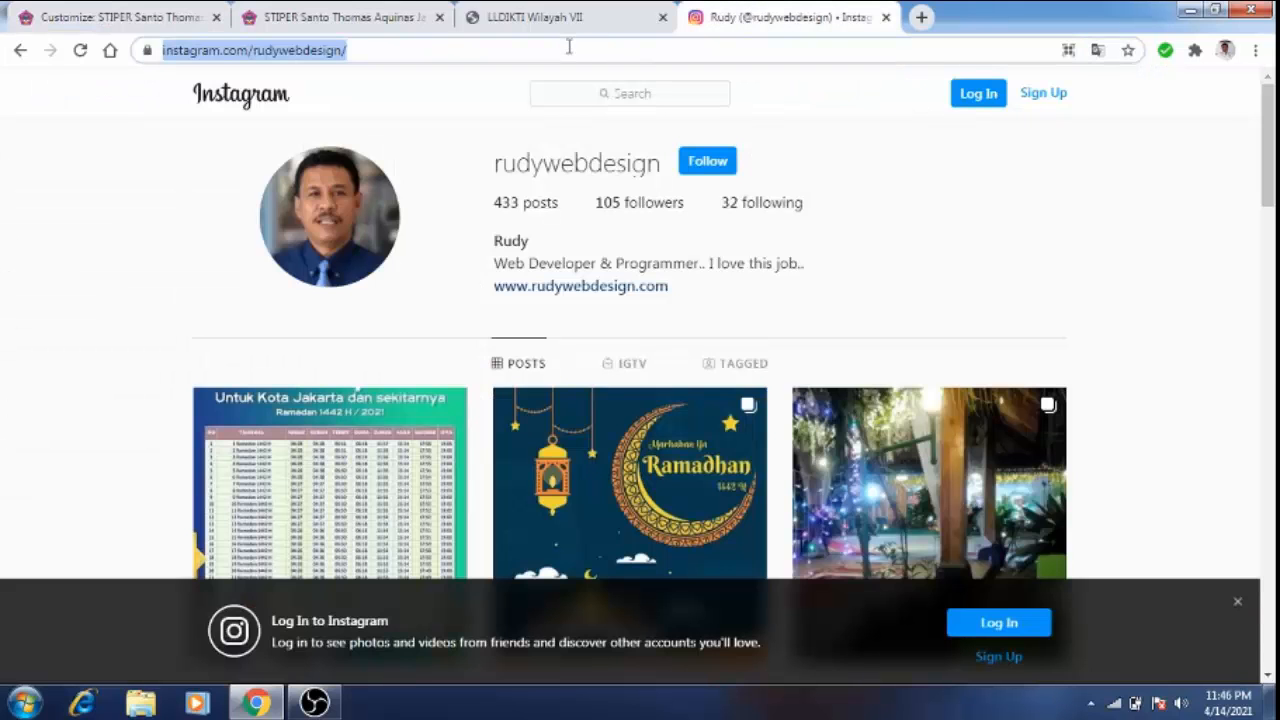
pyautogui.write('y')
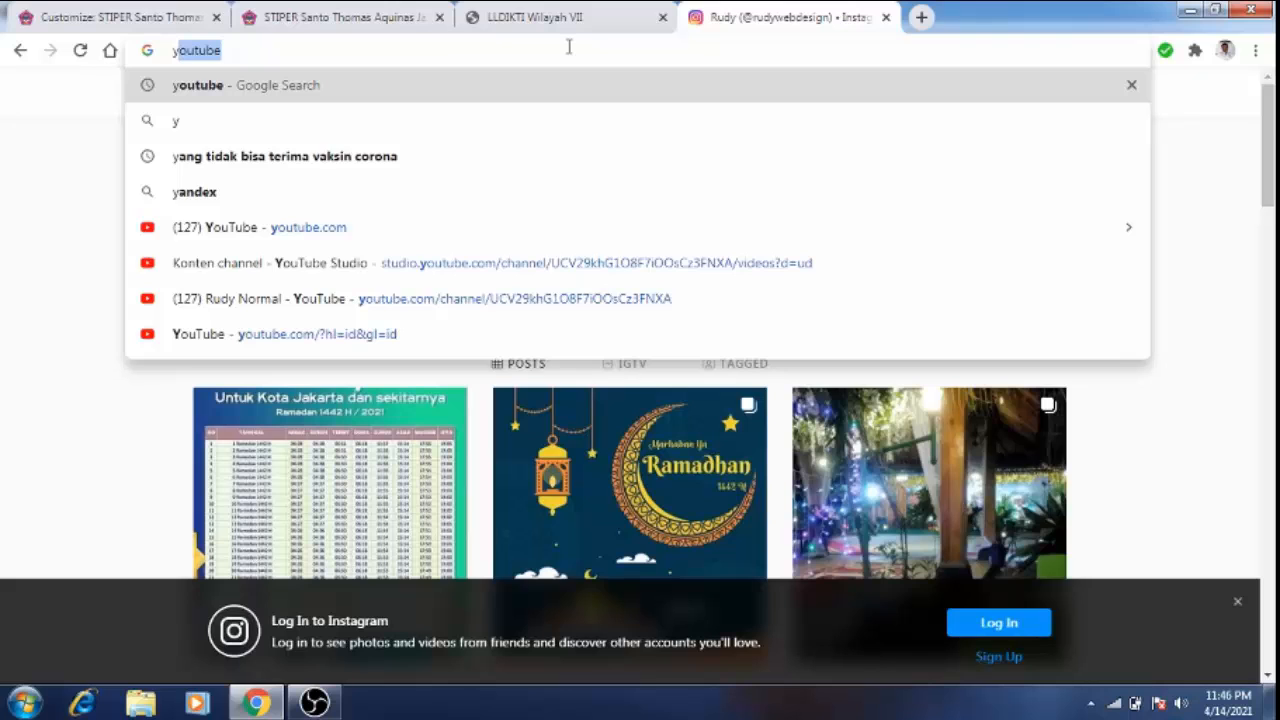
pyautogui.write('outube')
pyautogui.press('Return')
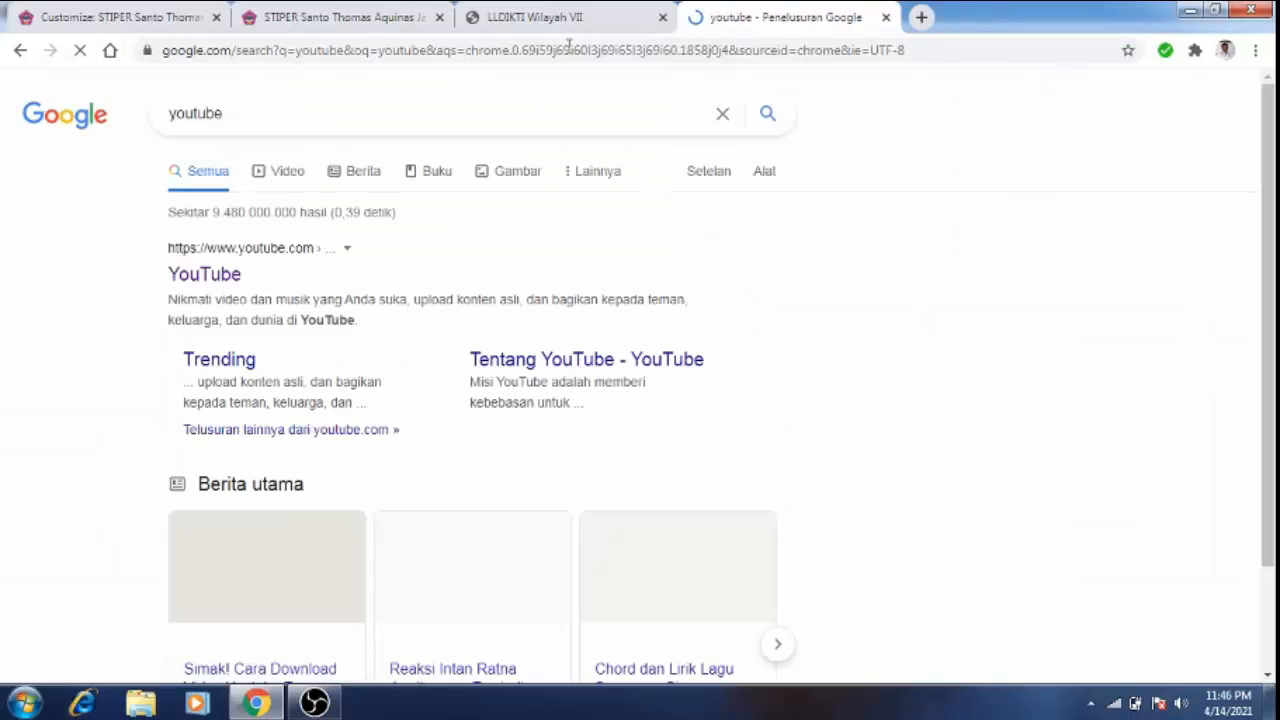
pyautogui.click(221, 285)
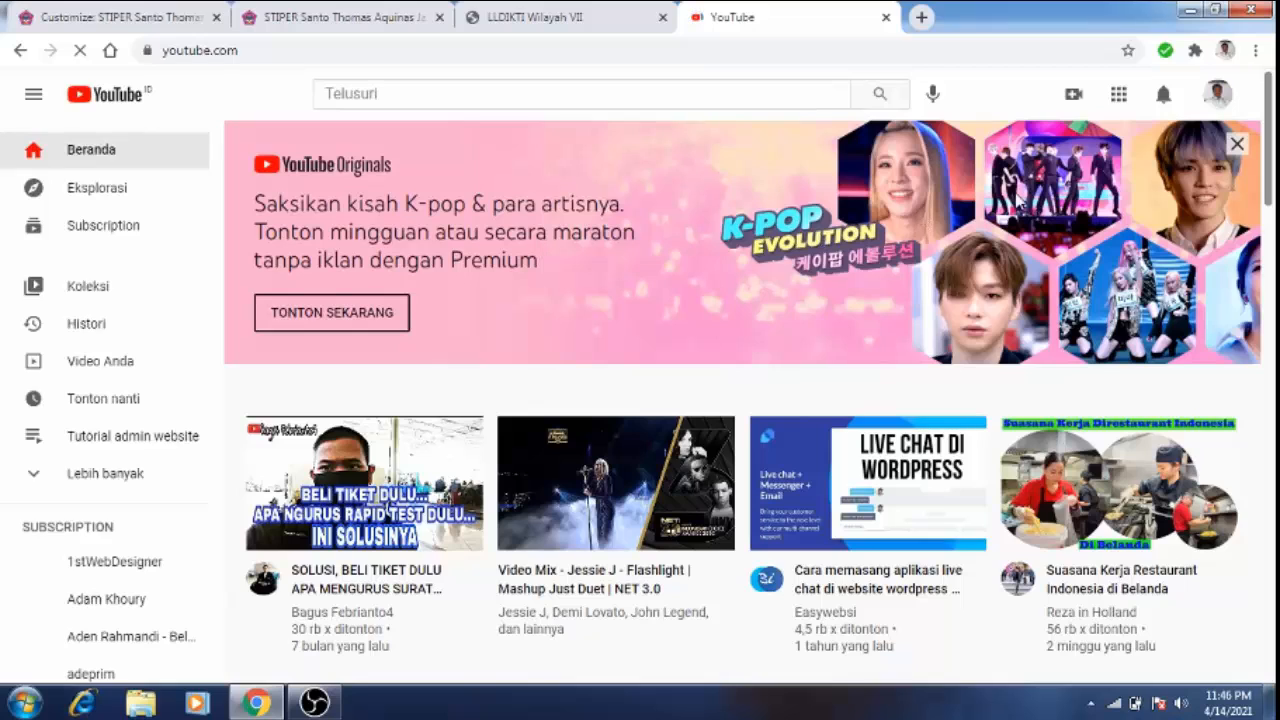
pyautogui.click(1214, 96)
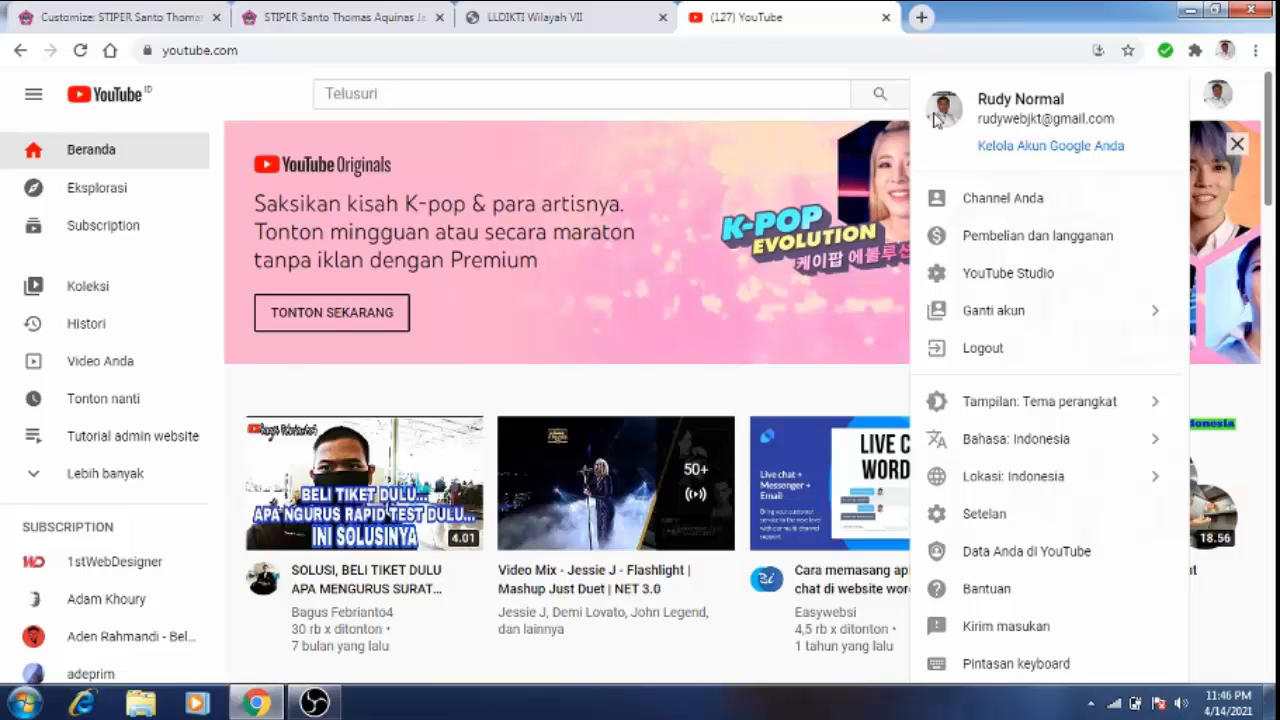
pyautogui.click(1010, 202)
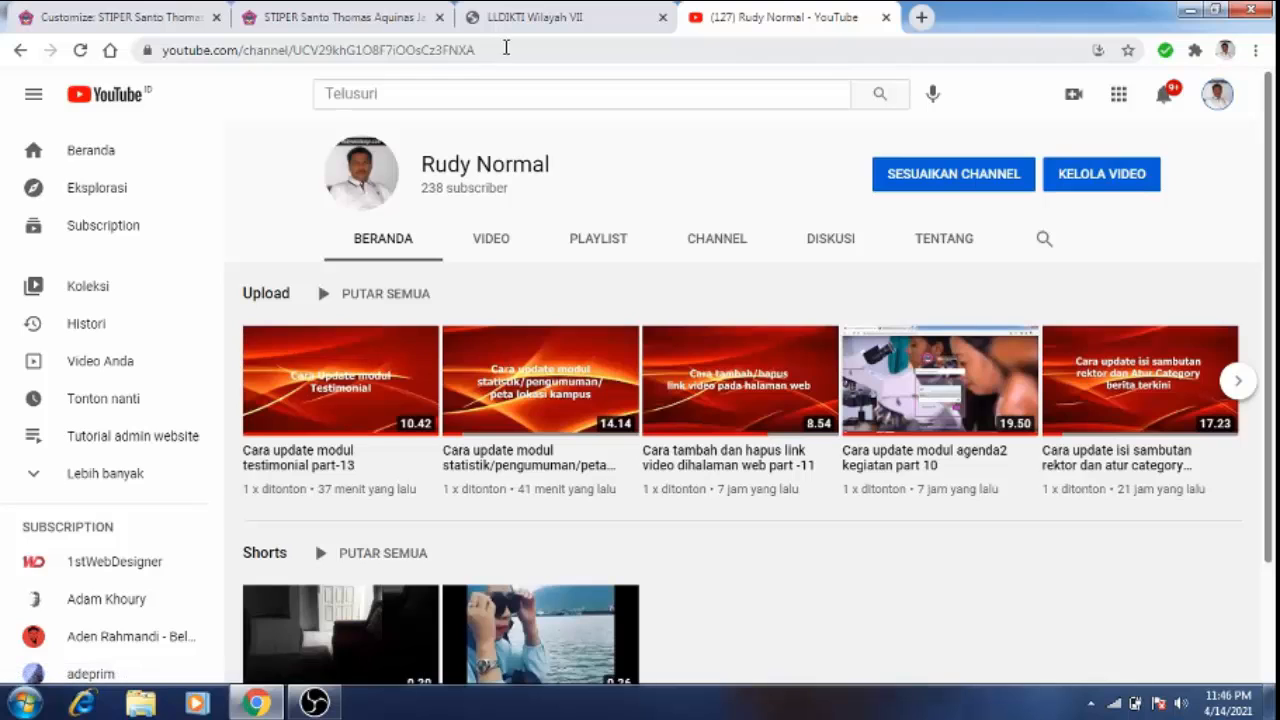
# Step: Copy the YouTube channel page's address into the Social Icons widget's Youtube link and publish the changes
pyautogui.click(506, 50)
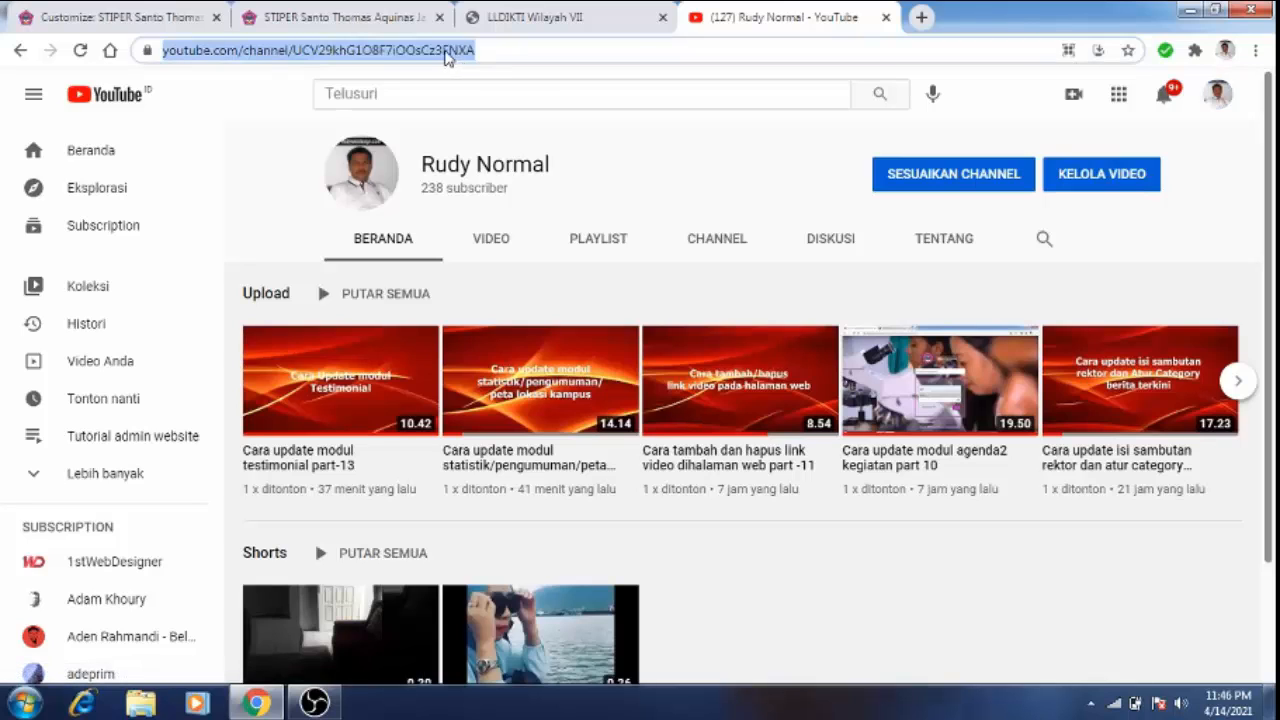
pyautogui.rightClick(447, 57)
pyautogui.click(506, 136)
pyautogui.click(116, 18)
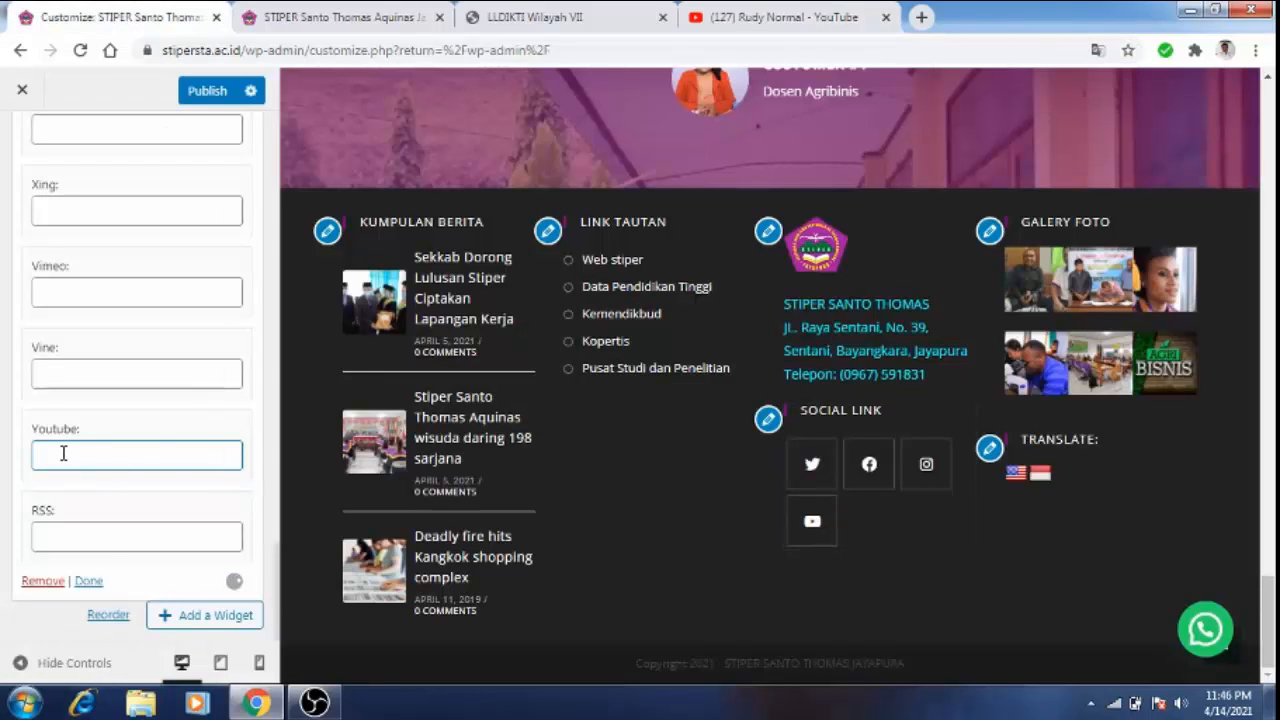
pyautogui.hotkey('ctrl', 'v')
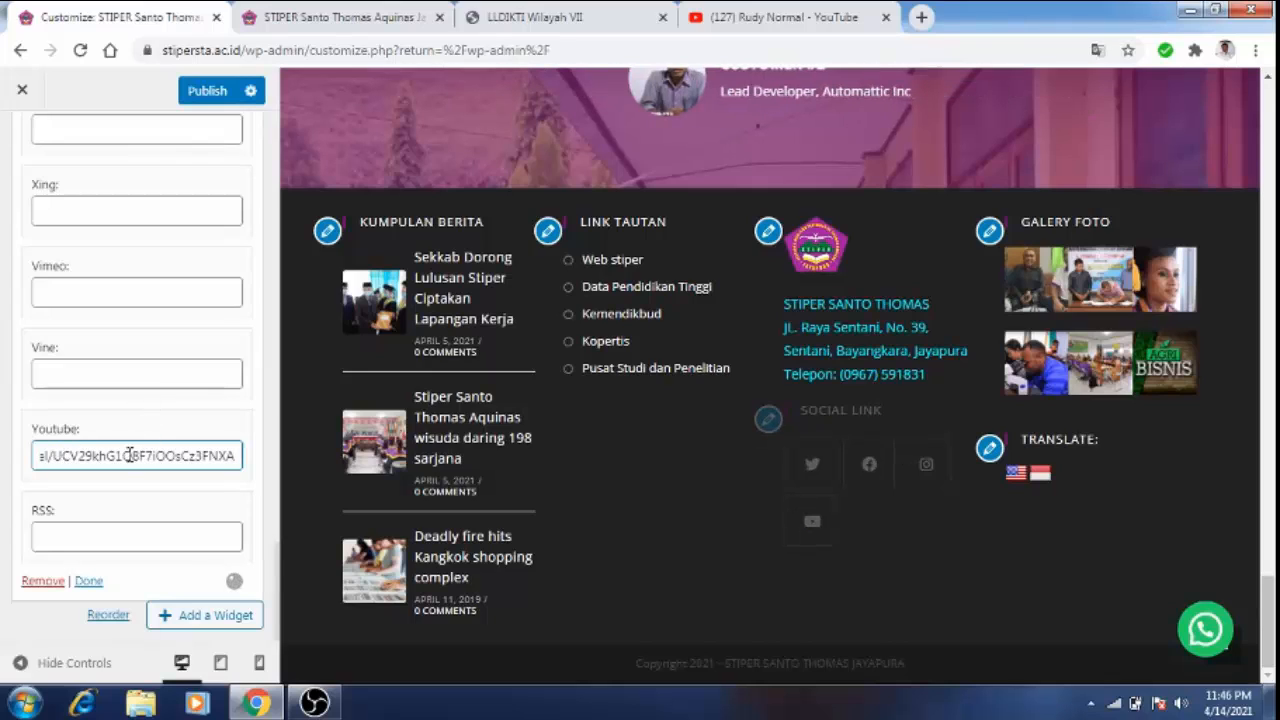
pyautogui.click(207, 91)
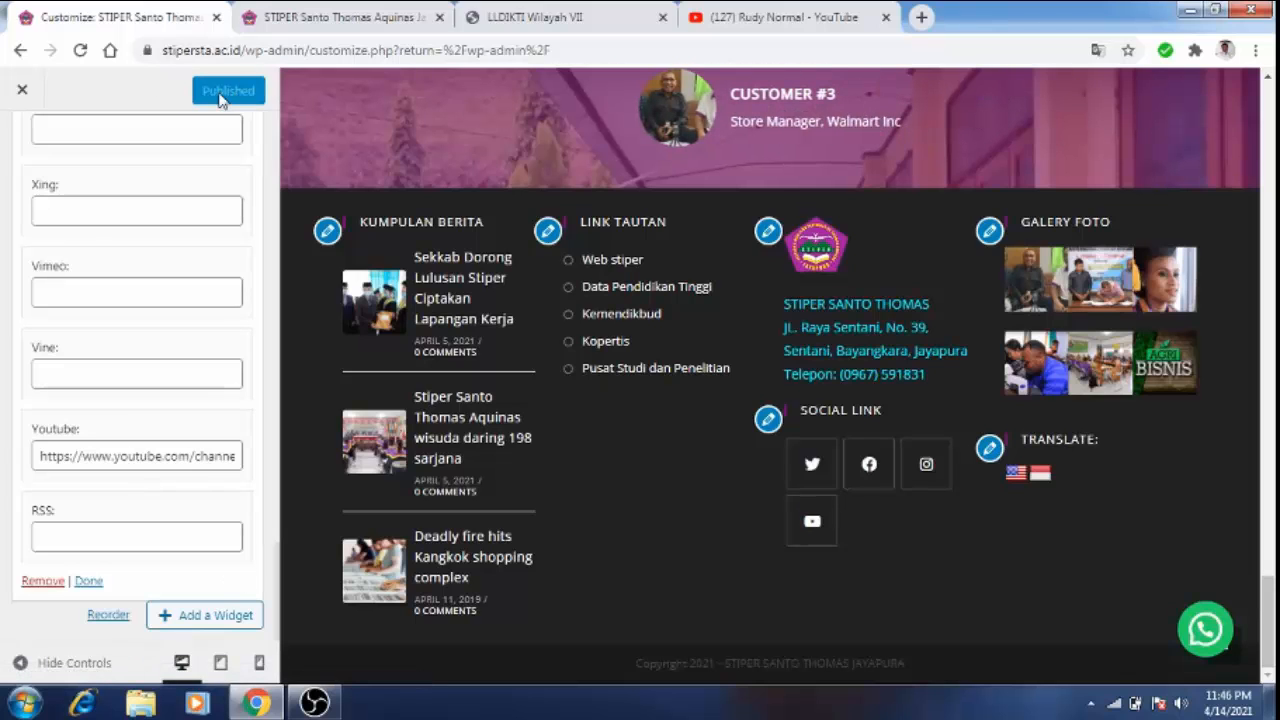
# Step: Reload the live stipersta.ac.id page, test the footer's YouTube icon, and close the channel tab it opens
pyautogui.click(352, 20)
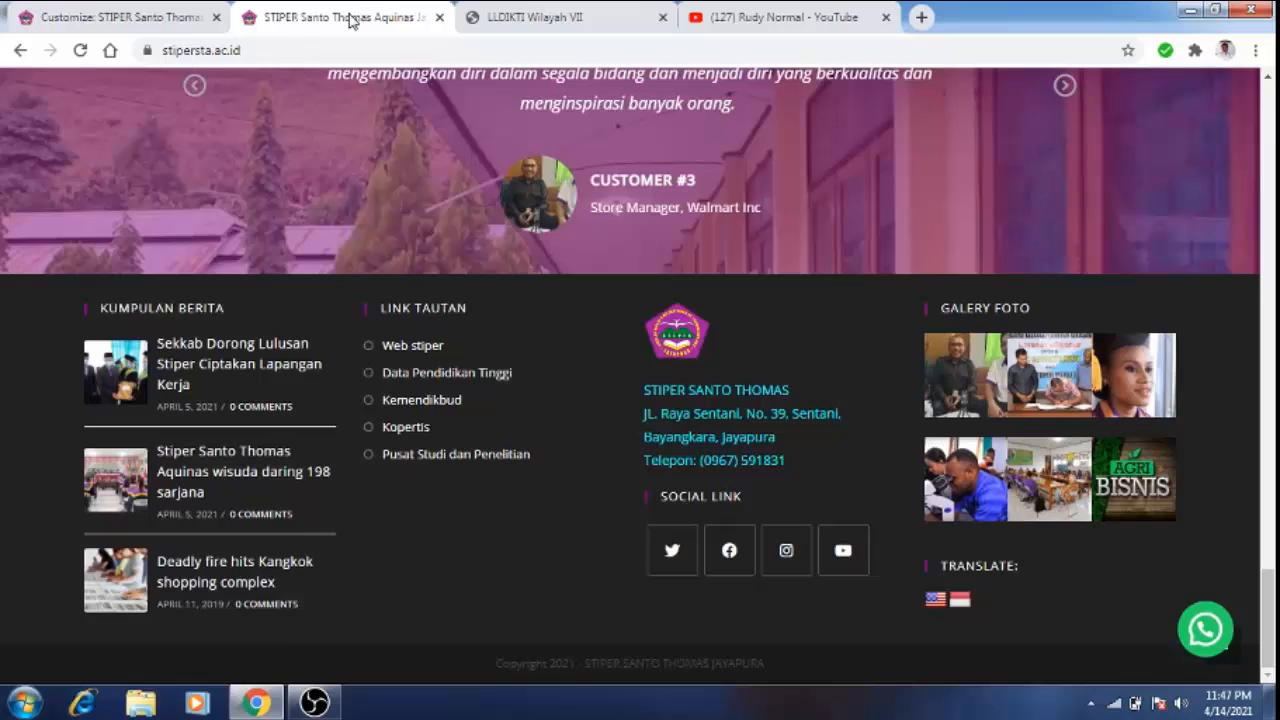
pyautogui.click(80, 51)
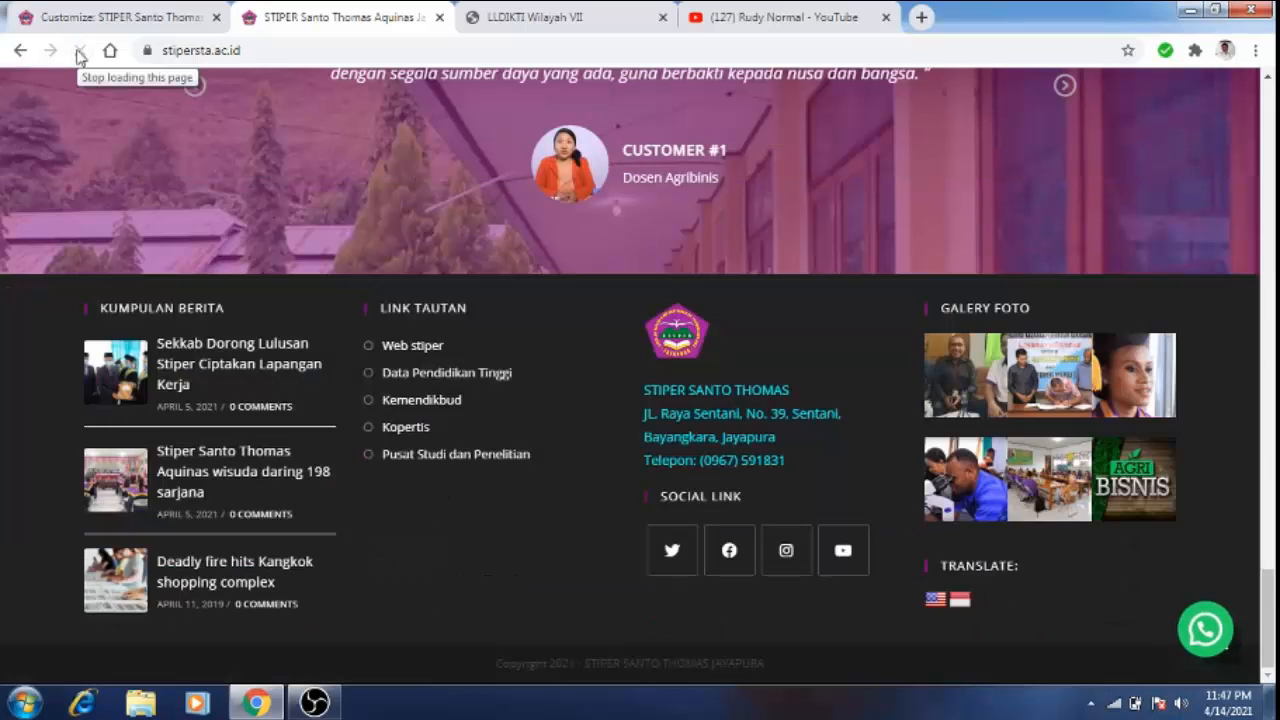
pyautogui.click(845, 556)
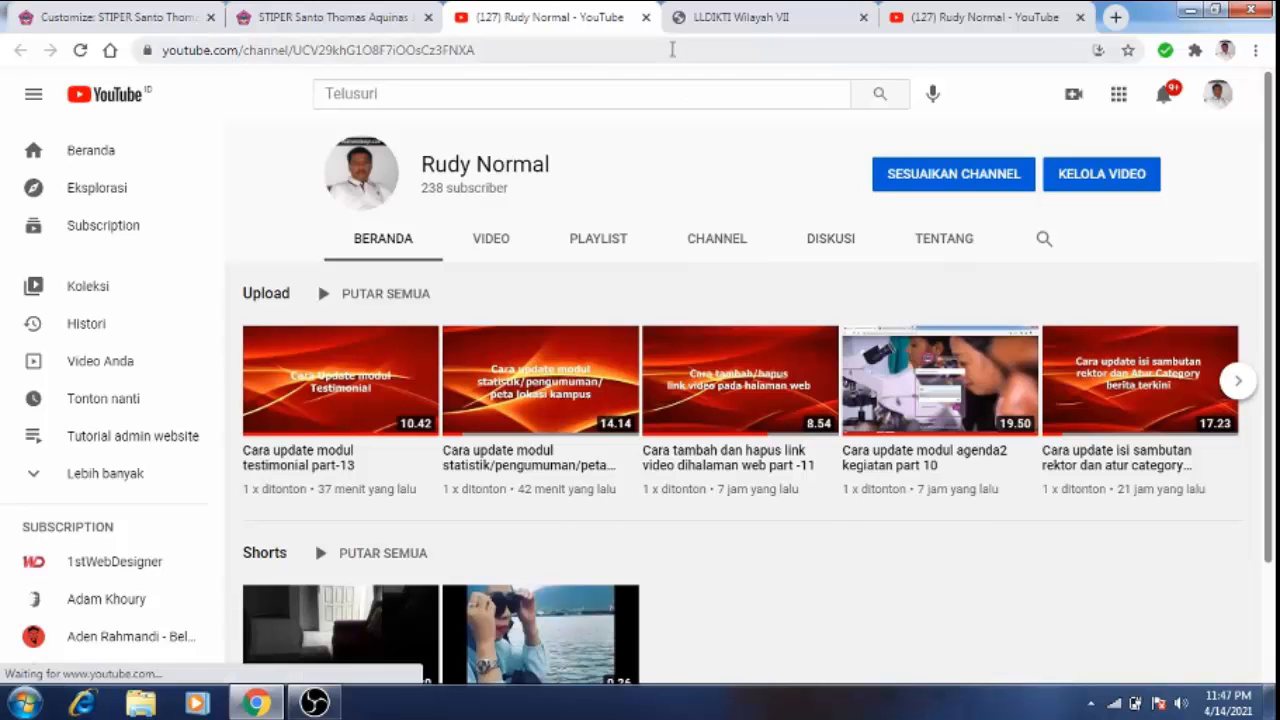
pyautogui.click(646, 18)
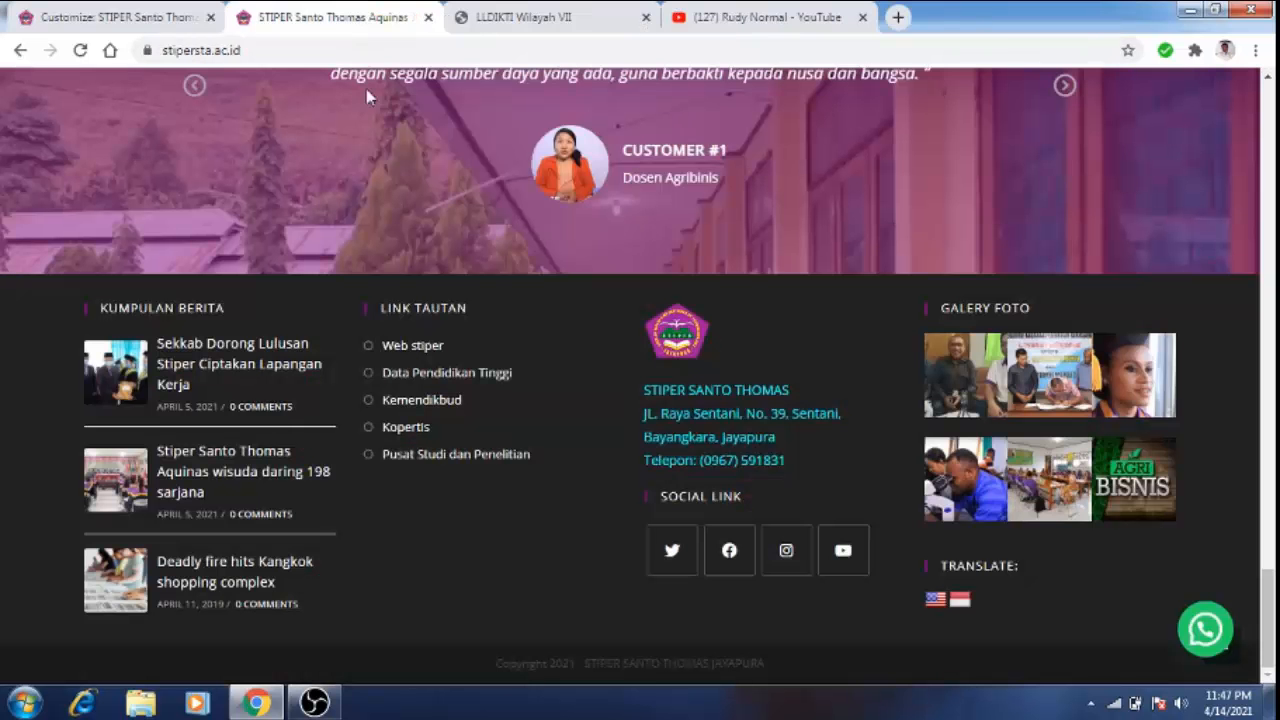
# Step: In the Customizer, replace the Social Icons widget's Youtube link with the # placeholder
pyautogui.click(131, 18)
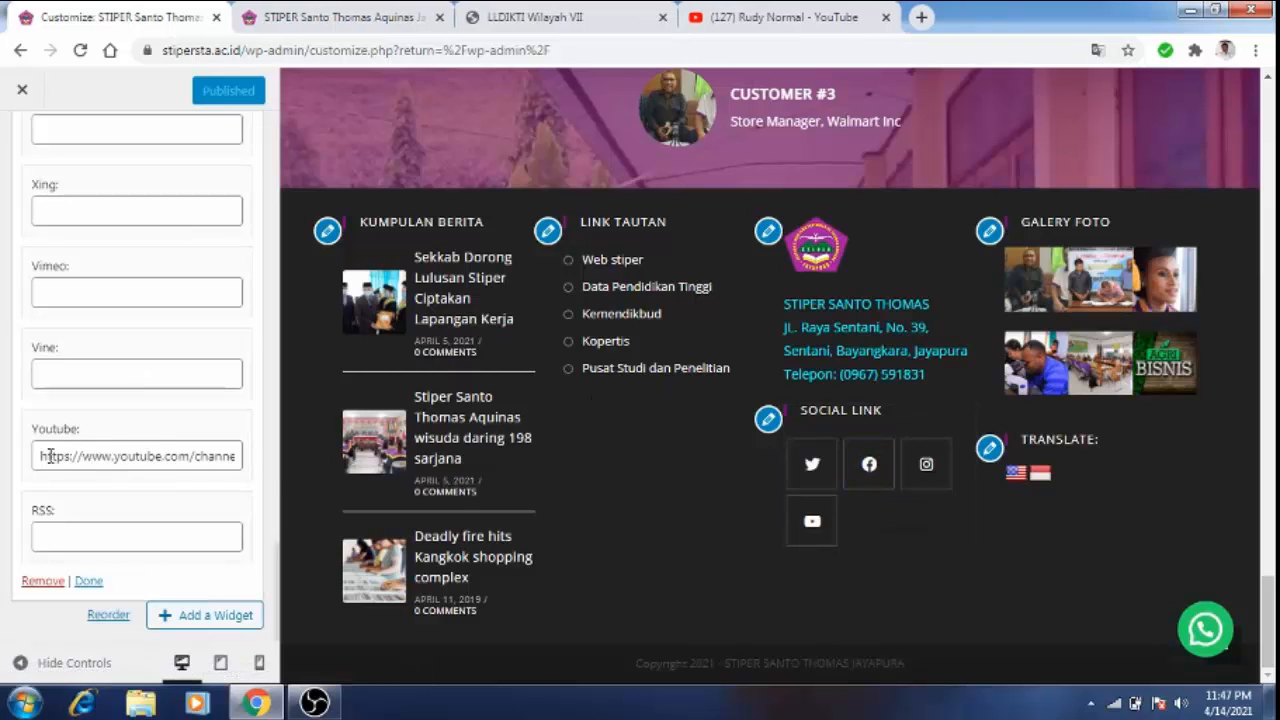
pyautogui.moveTo(50, 456); pyautogui.dragTo(237, 456)
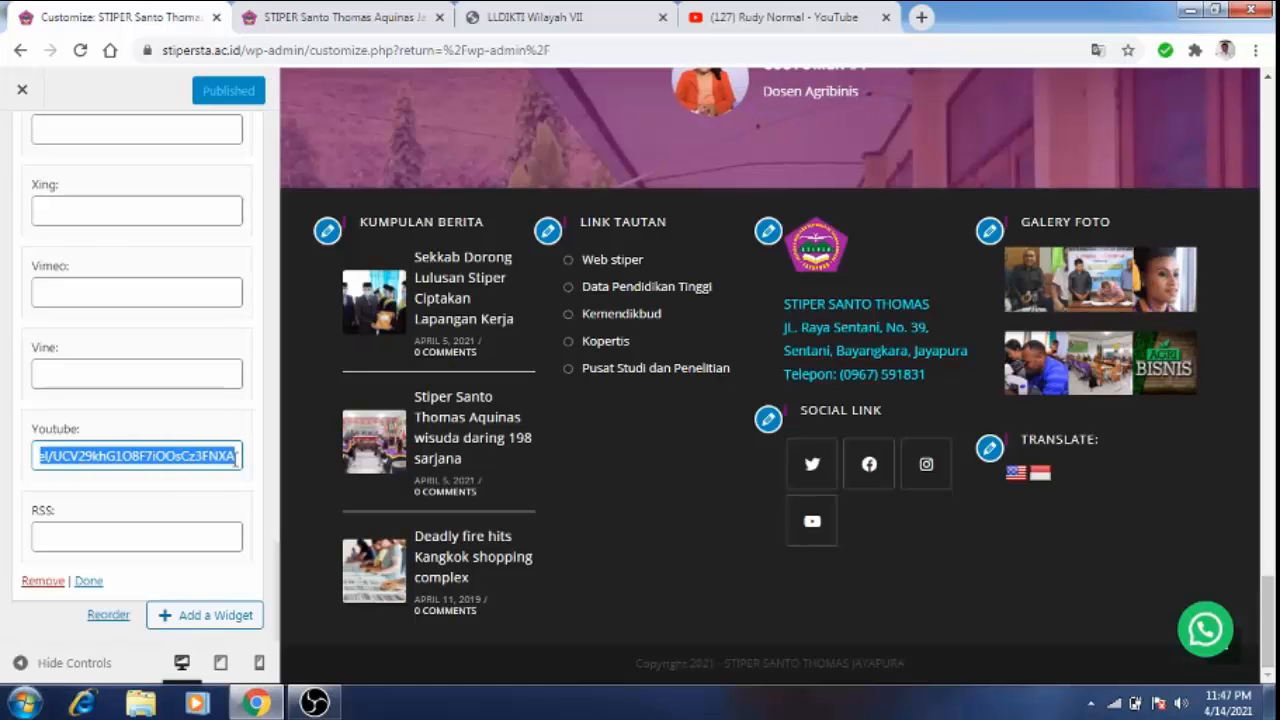
pyautogui.press('BackSpace')
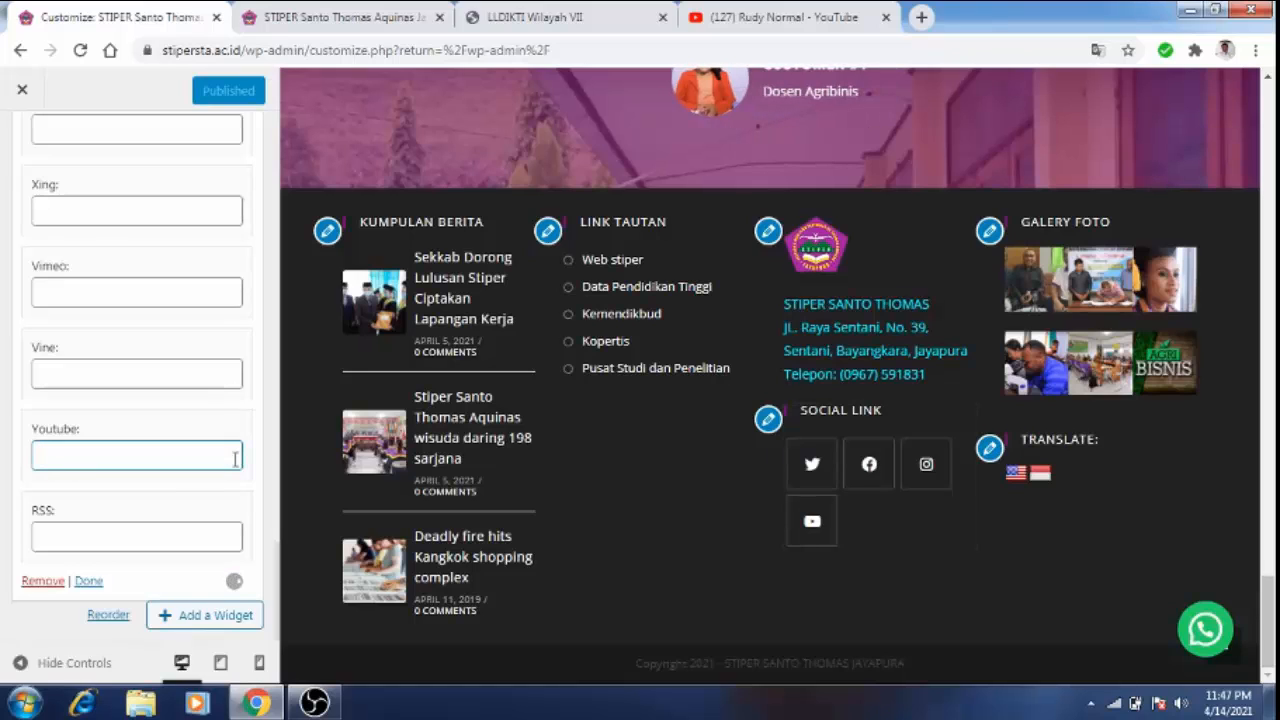
pyautogui.write('#')
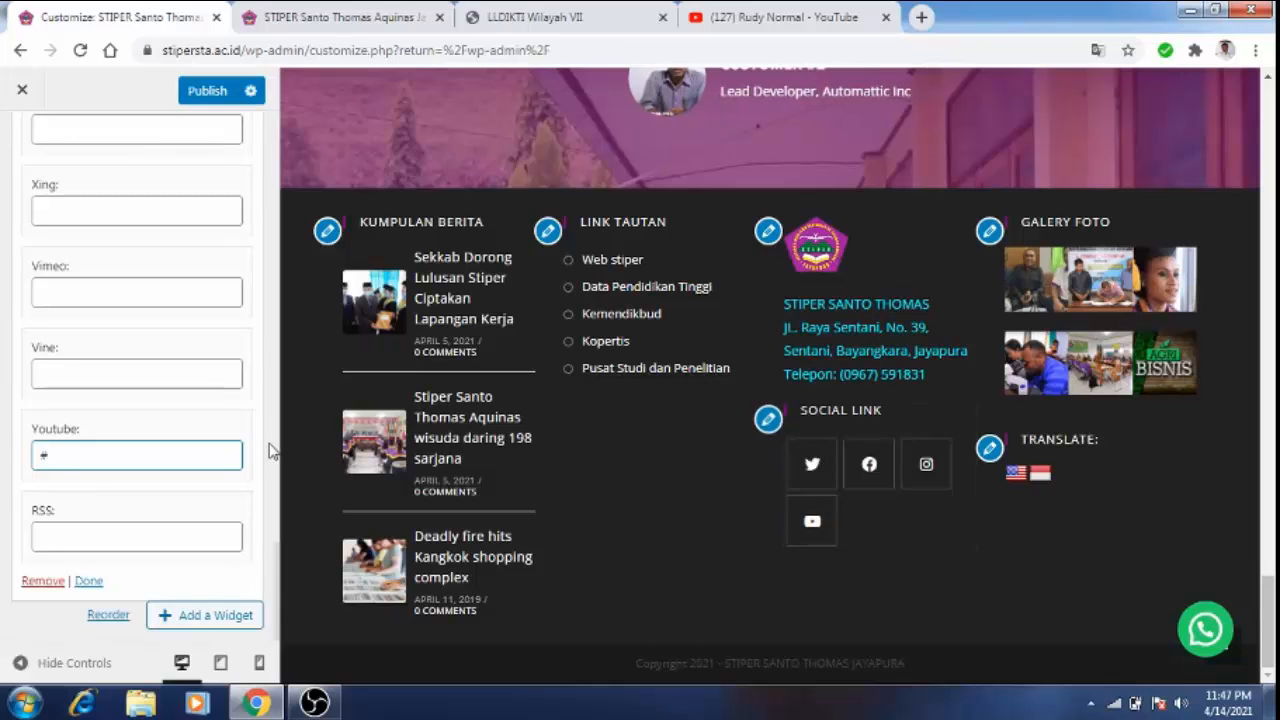
# Step: Replace the Social Icons widget's Twitter link with the # placeholder
pyautogui.scroll(3, 270, 451)
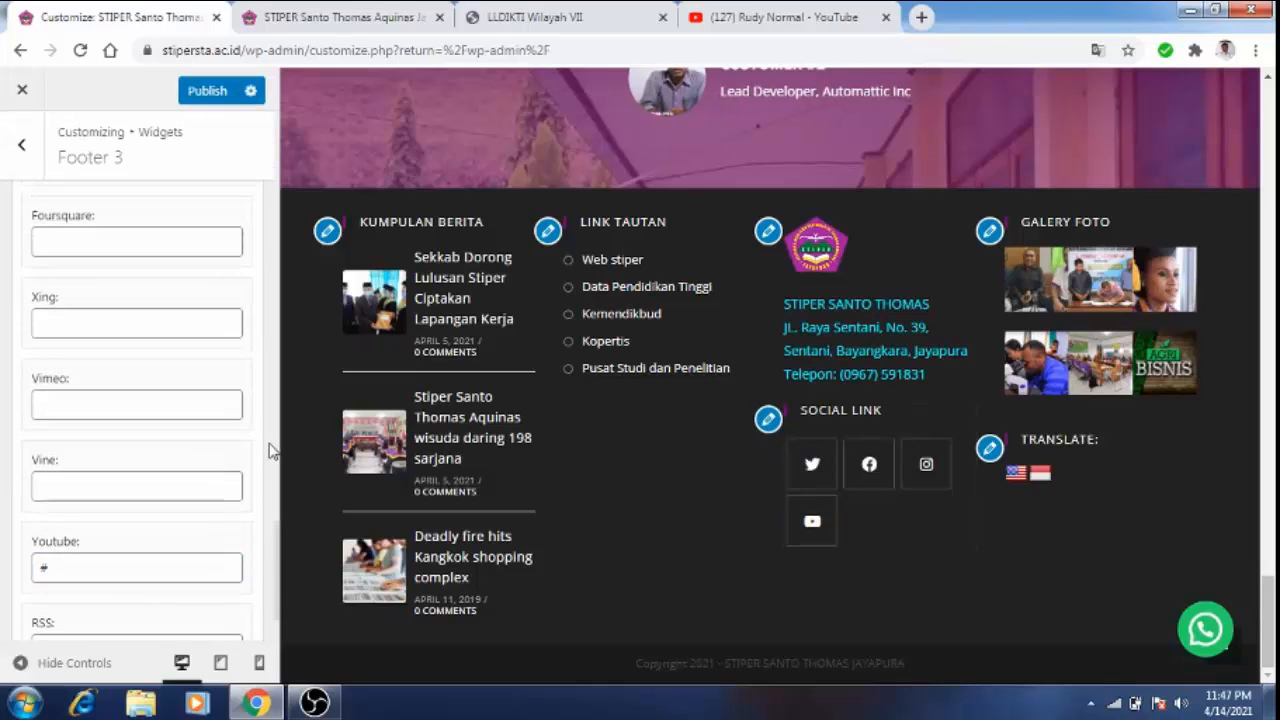
pyautogui.scroll(3, 270, 451)
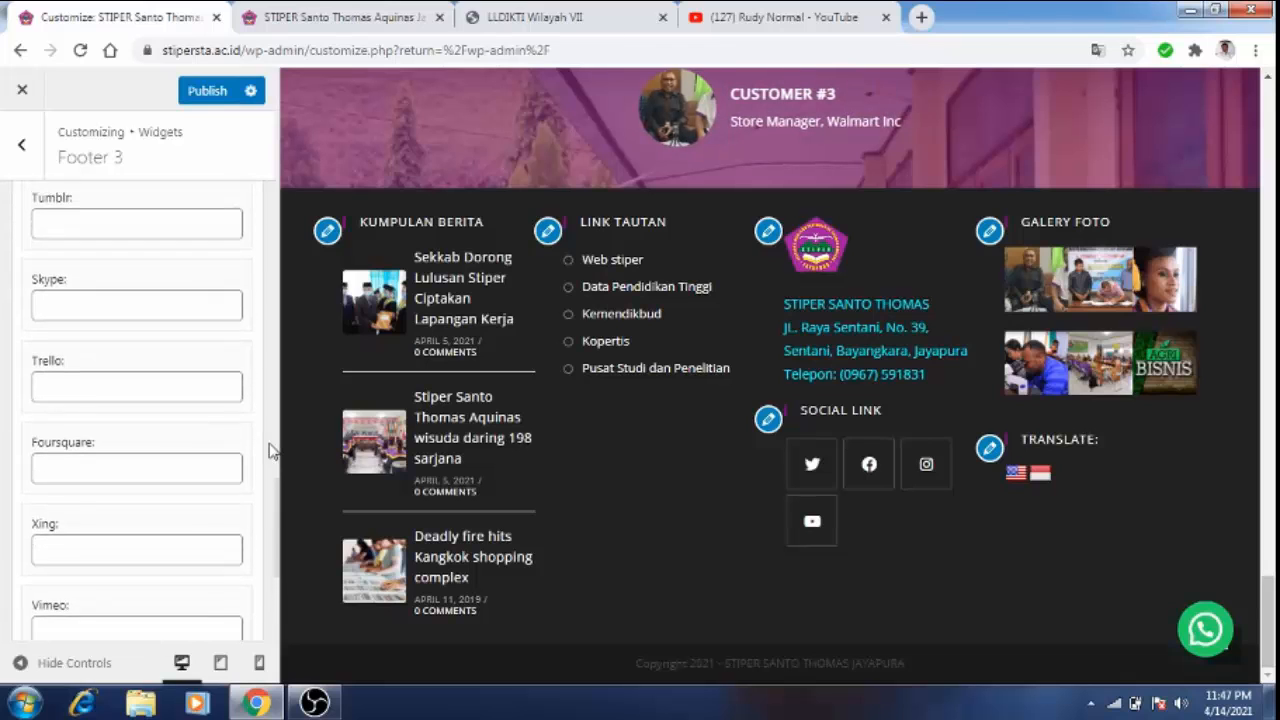
pyautogui.scroll(3, 270, 451)
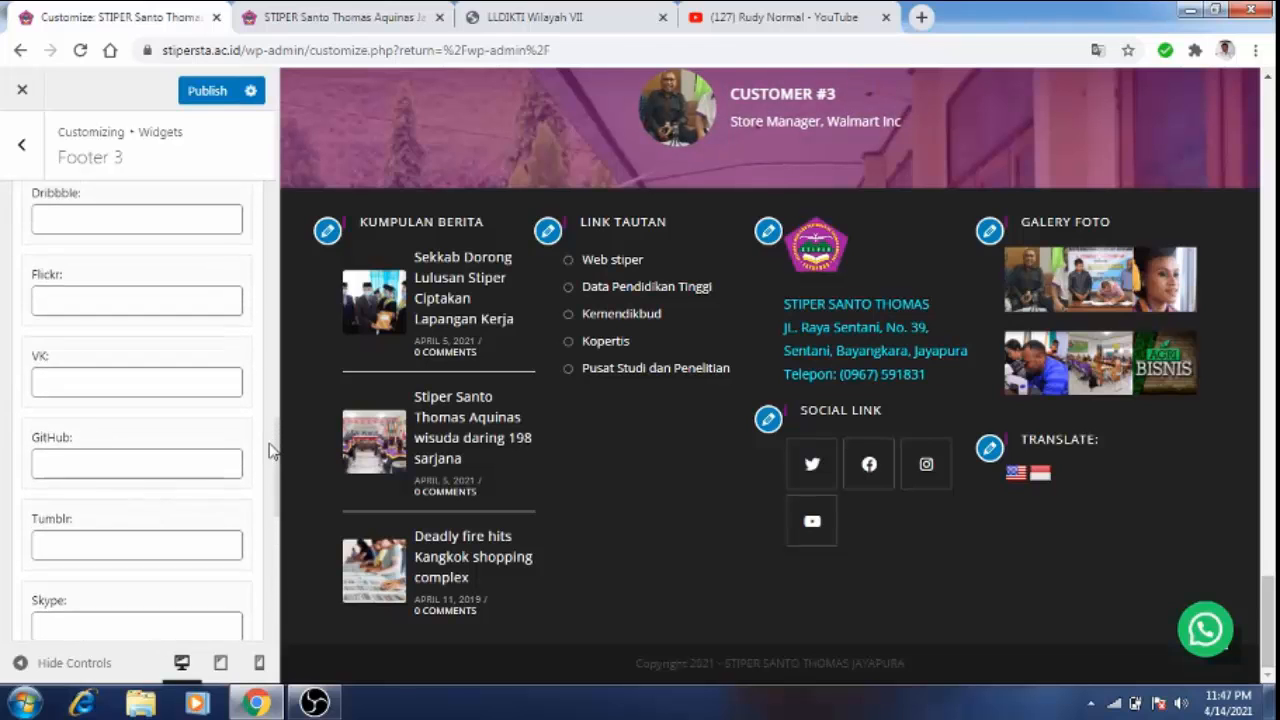
pyautogui.scroll(3, 270, 451)
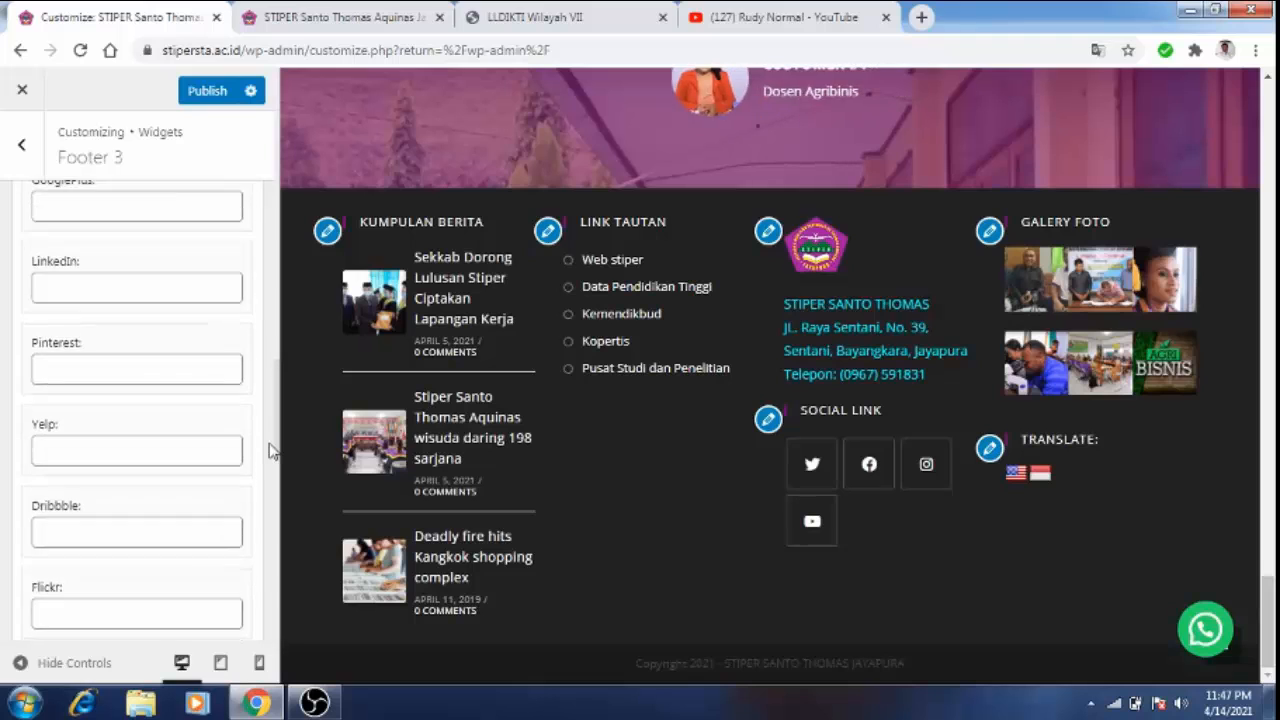
pyautogui.scroll(4, 270, 451)
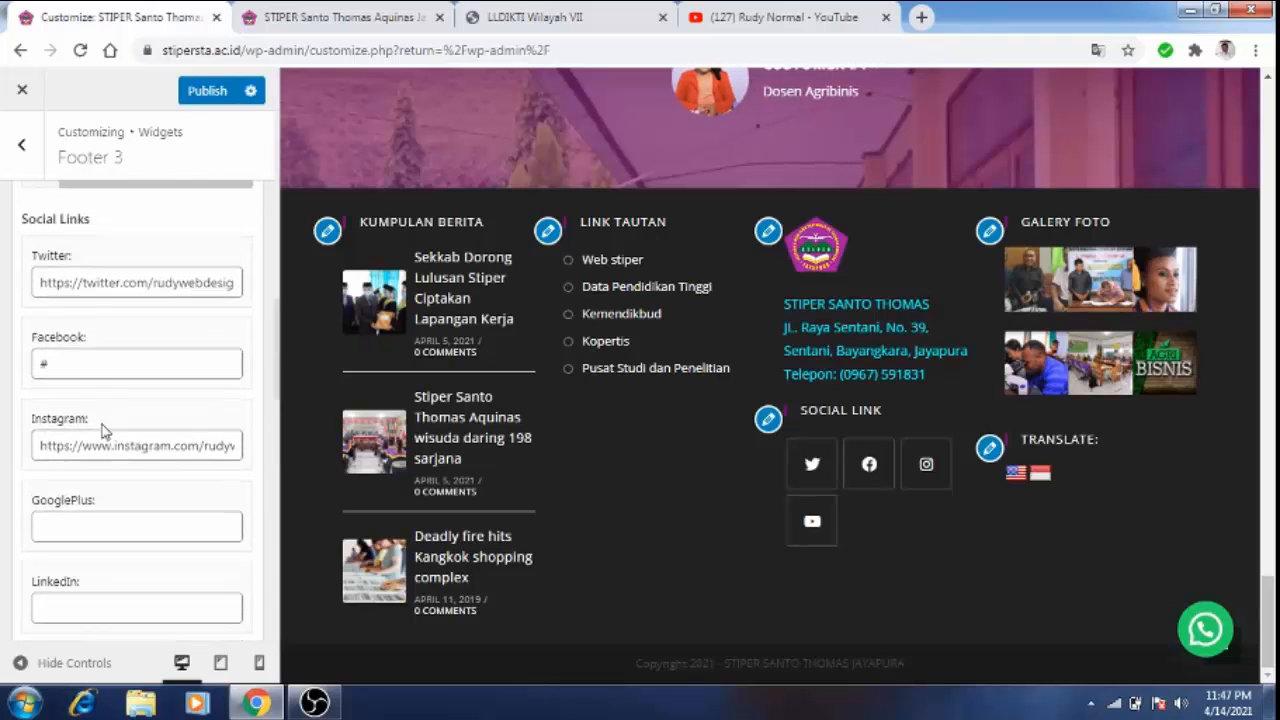
pyautogui.scroll(5, 275, 357)
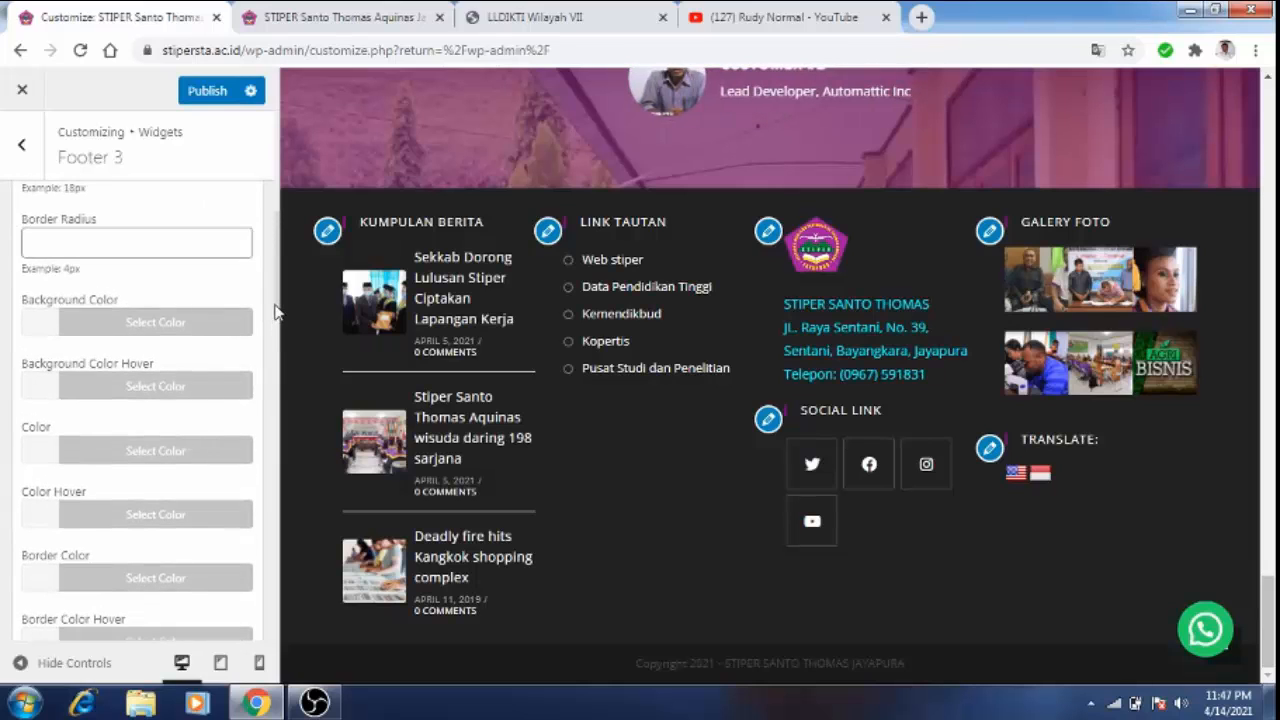
pyautogui.scroll(-3, 275, 313)
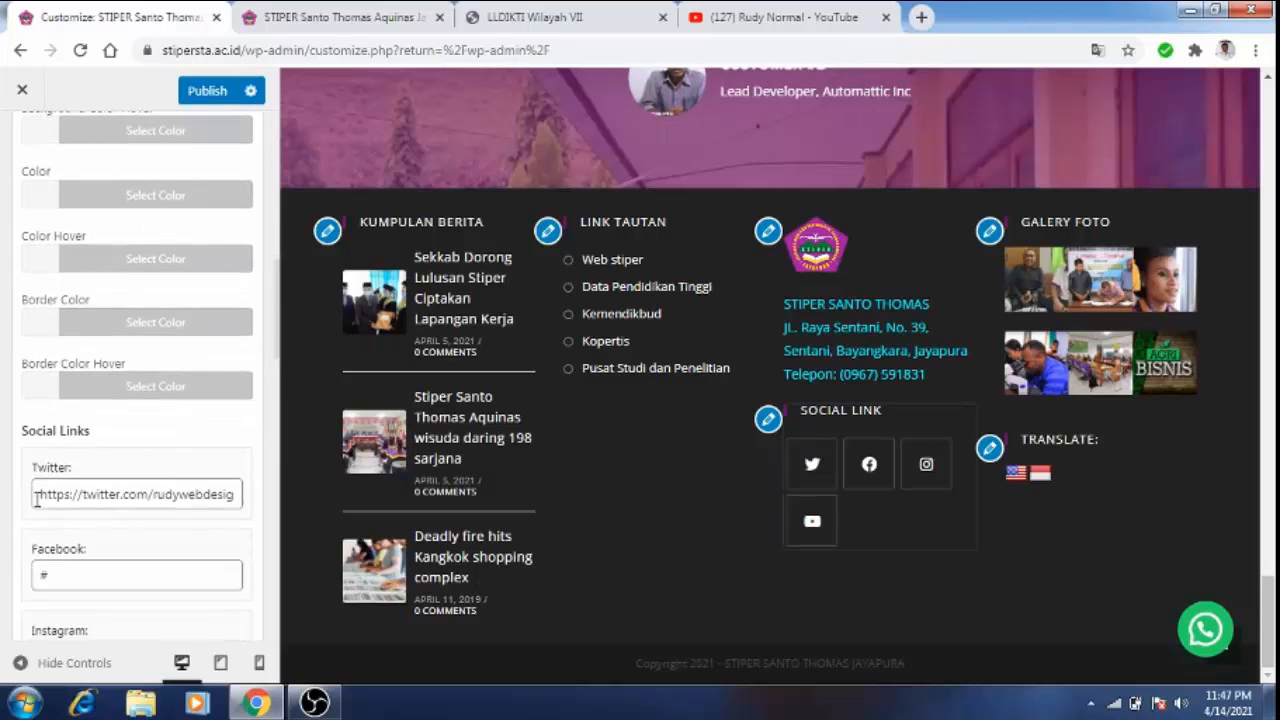
pyautogui.moveTo(38, 497); pyautogui.dragTo(238, 518)
pyautogui.press('BackSpace')
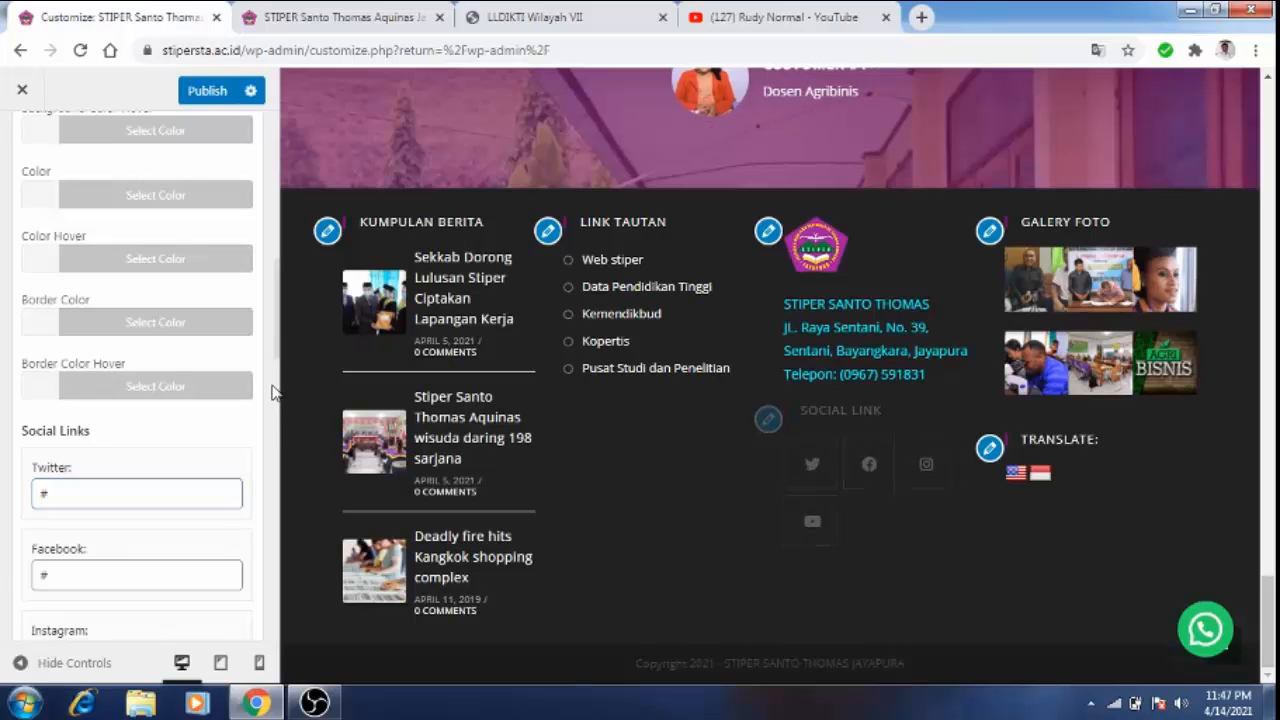
# Step: Replace the Social Icons widget's Instagram link with the # placeholder
pyautogui.moveTo(276, 361); pyautogui.dragTo(273, 432)
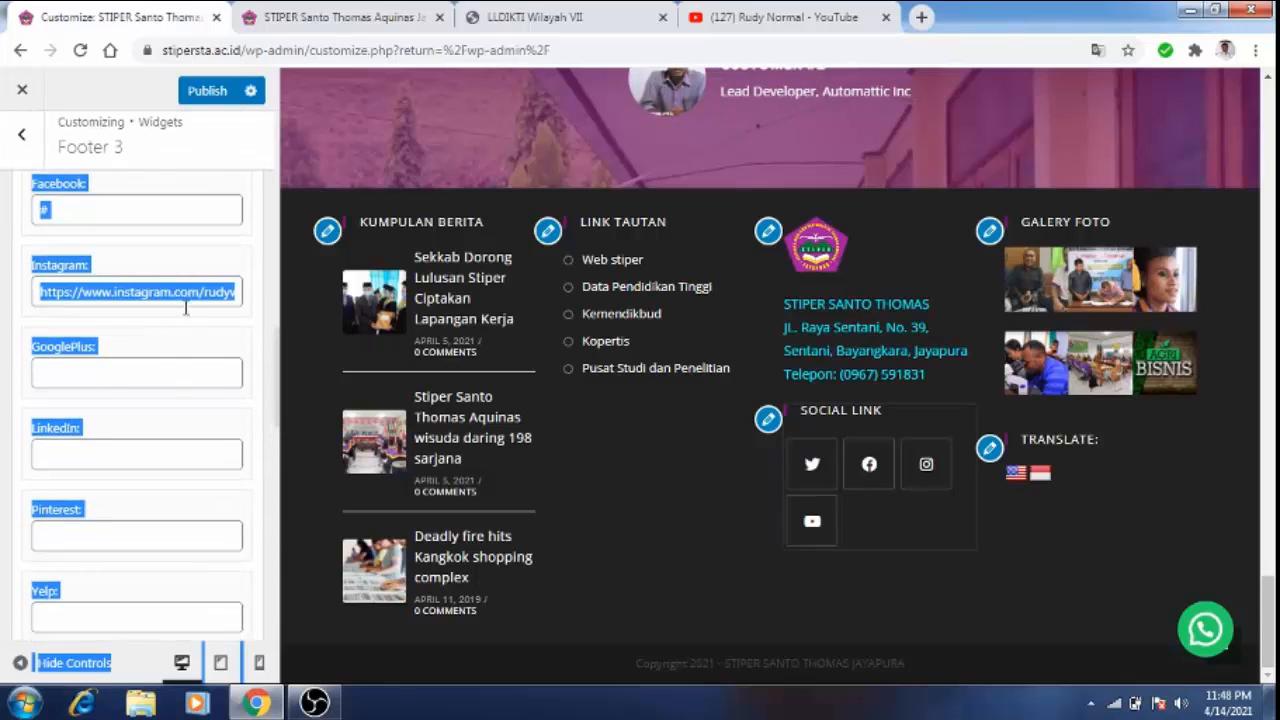
pyautogui.click(172, 341)
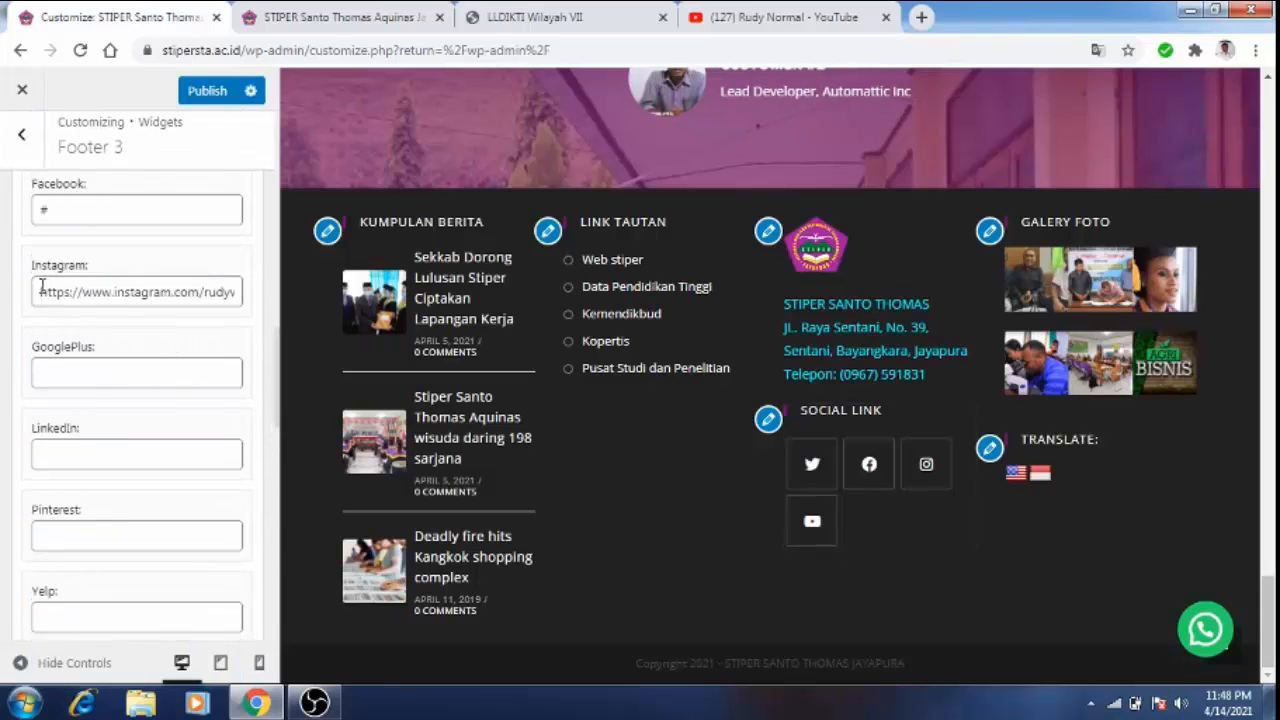
pyautogui.moveTo(42, 287); pyautogui.dragTo(277, 297)
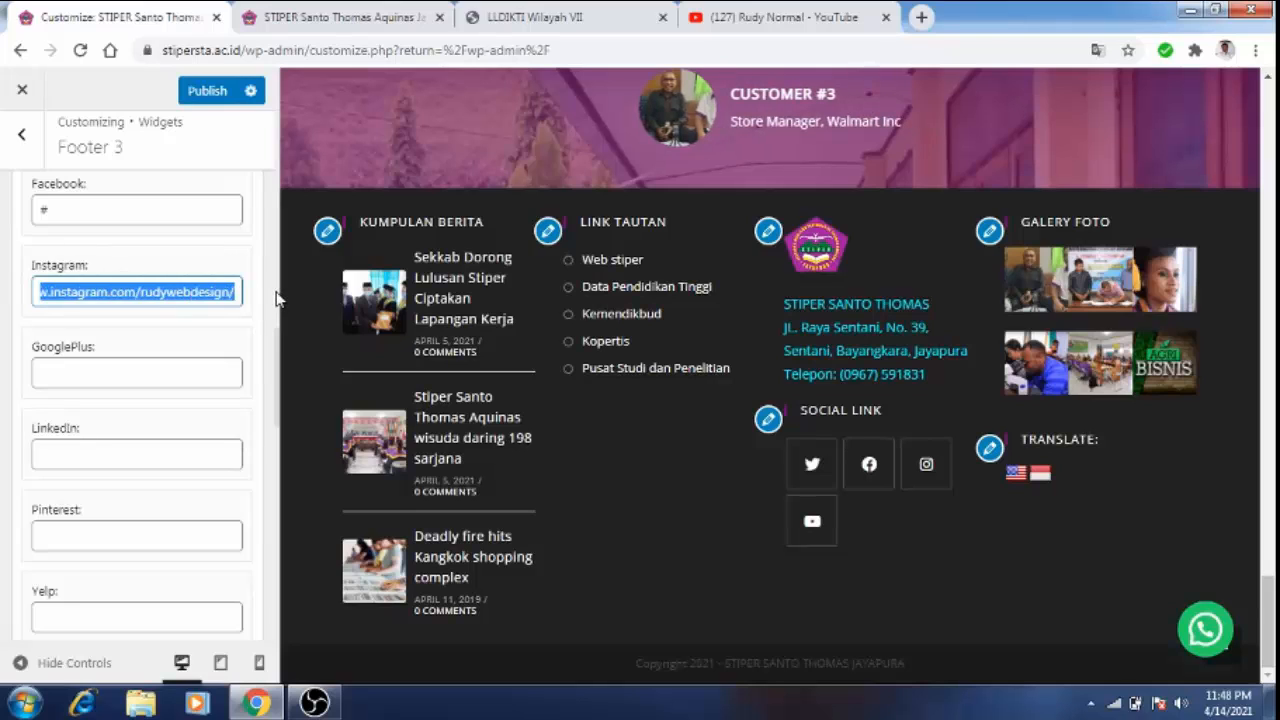
pyautogui.press('BackSpace')
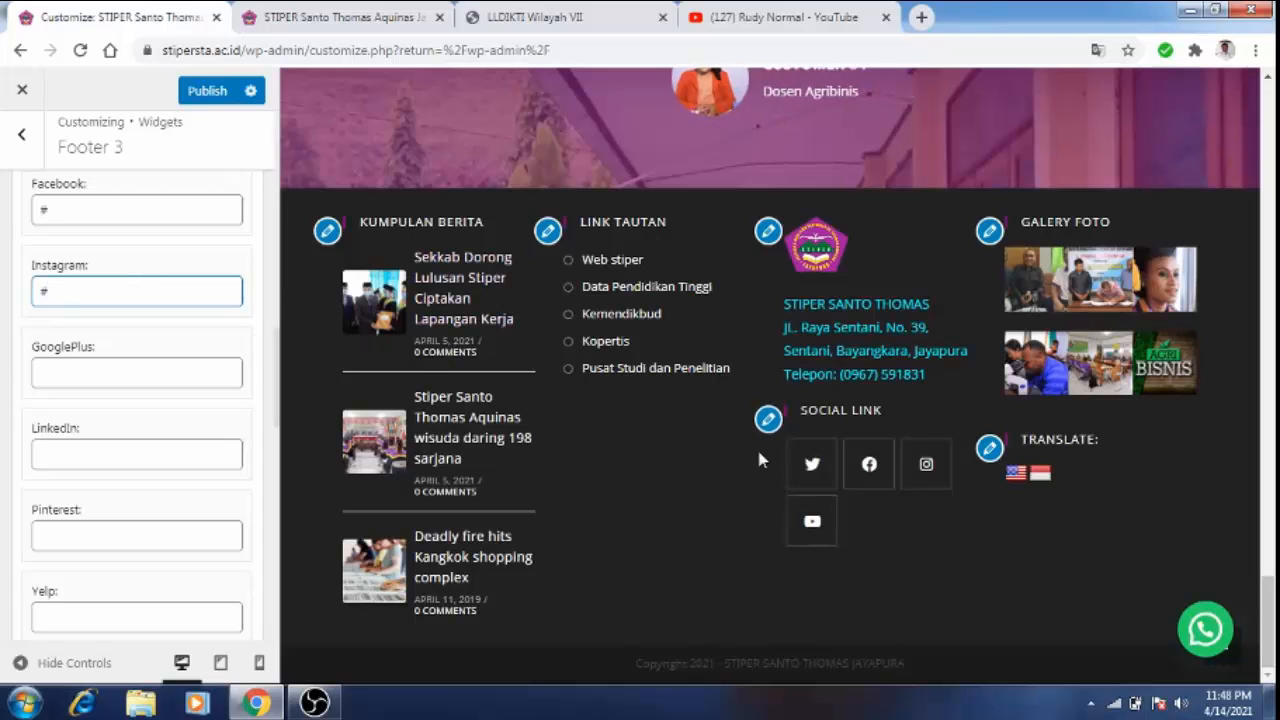
# Step: Review the Social Icons and Text widget settings in Footer 3, leaving both widgets collapsed
pyautogui.click(271, 342)
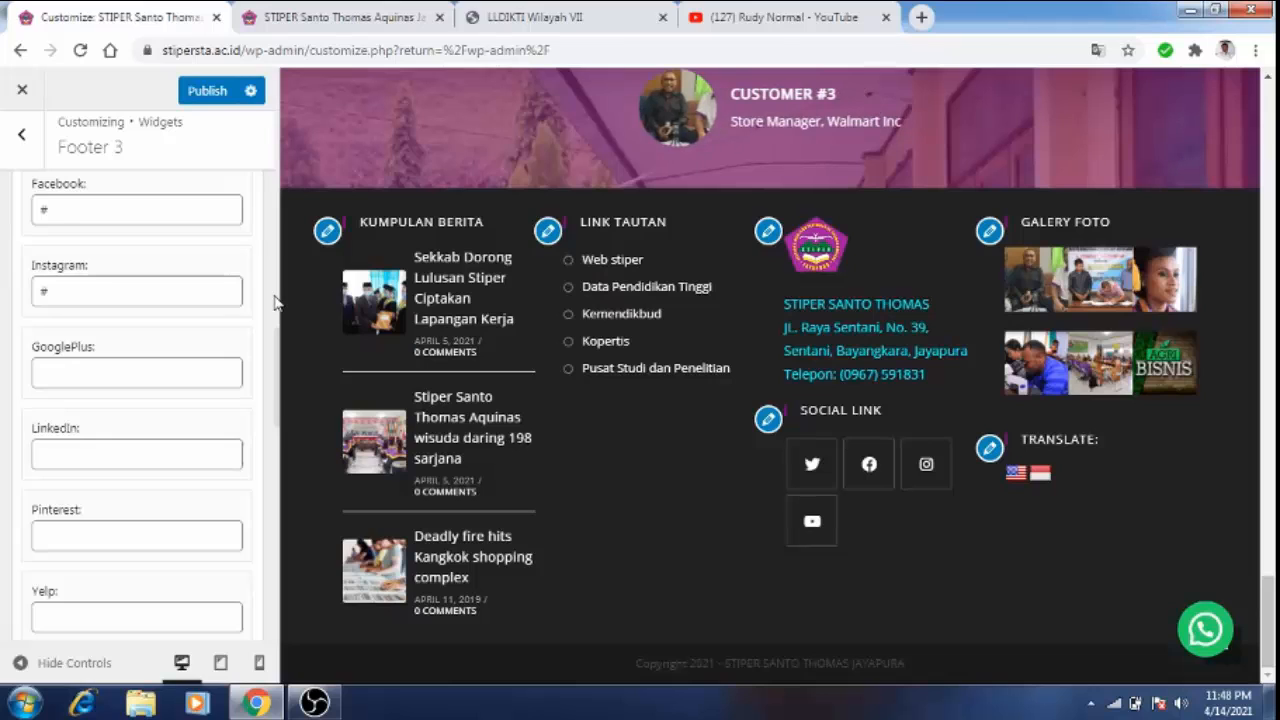
pyautogui.scroll(10, 275, 302)
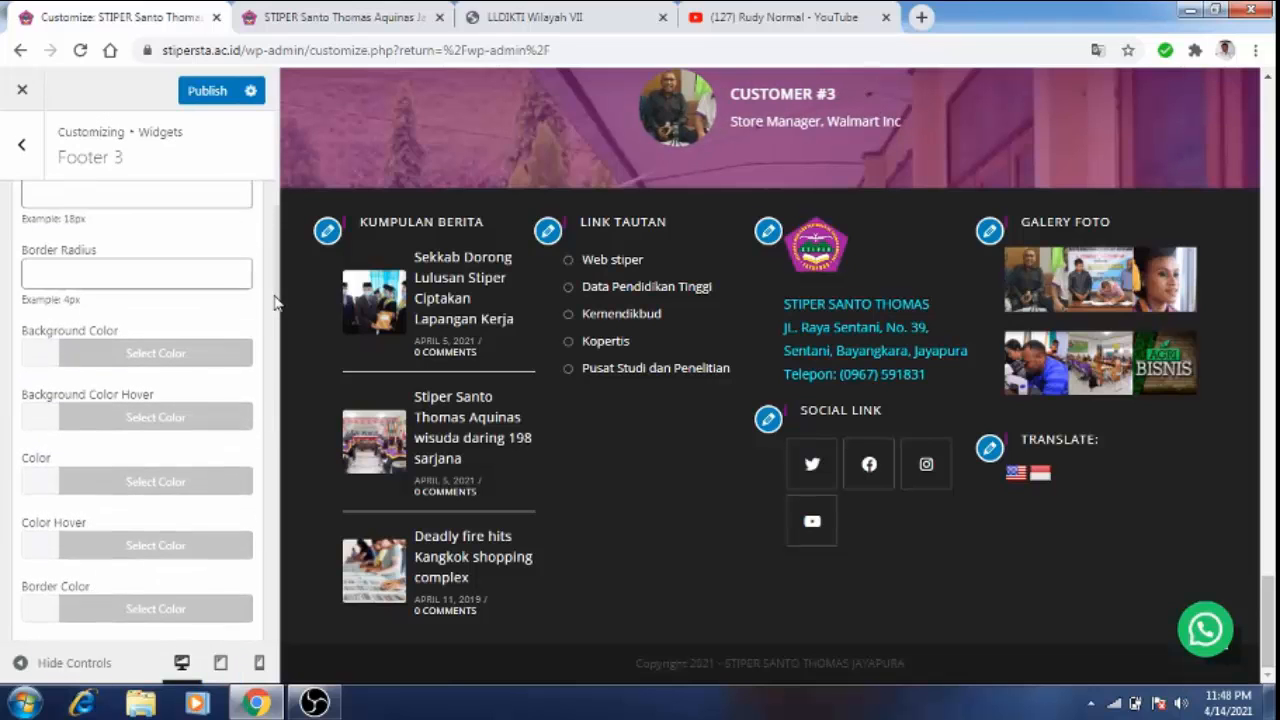
pyautogui.scroll(-5, 276, 300)
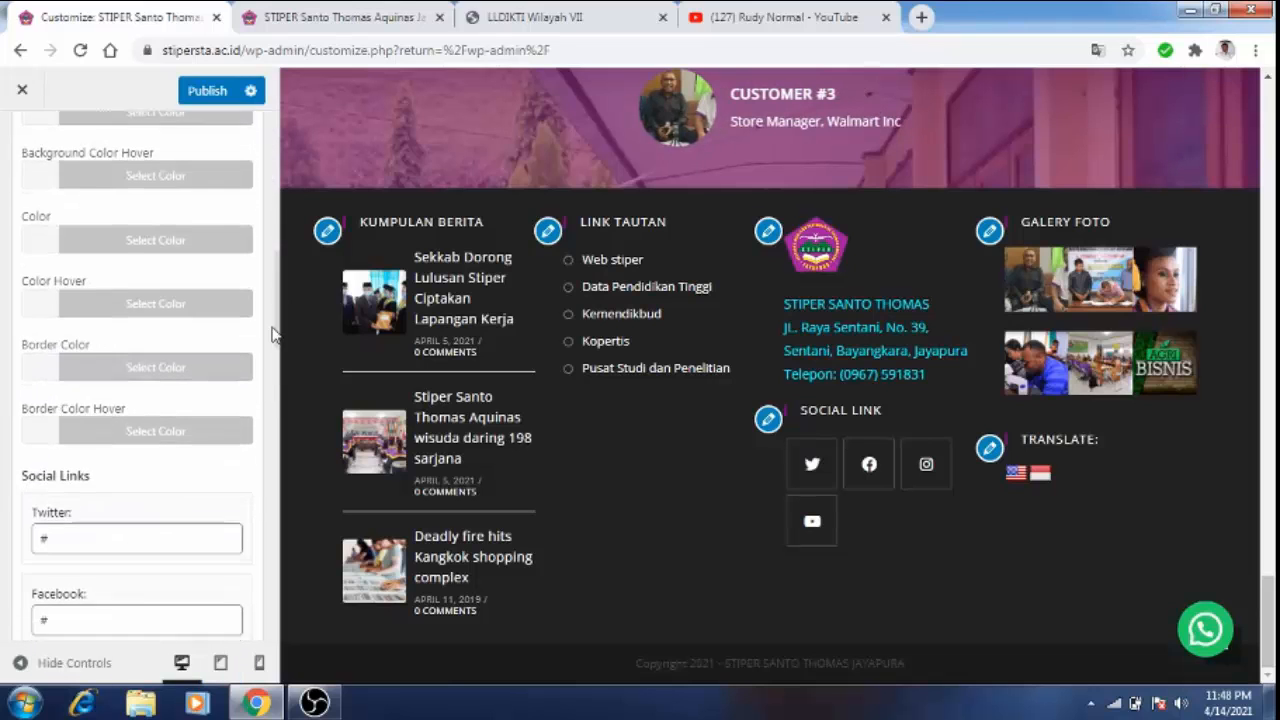
pyautogui.moveTo(275, 367); pyautogui.dragTo(280, 264)
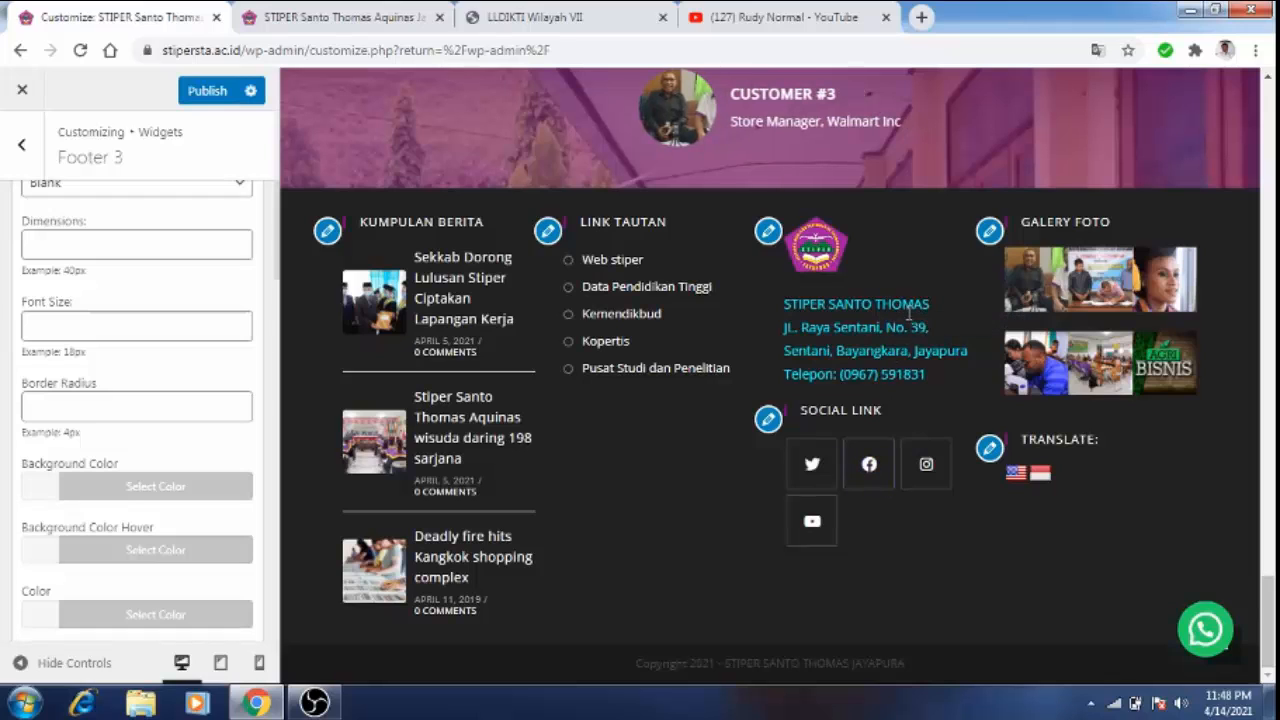
pyautogui.click(24, 148)
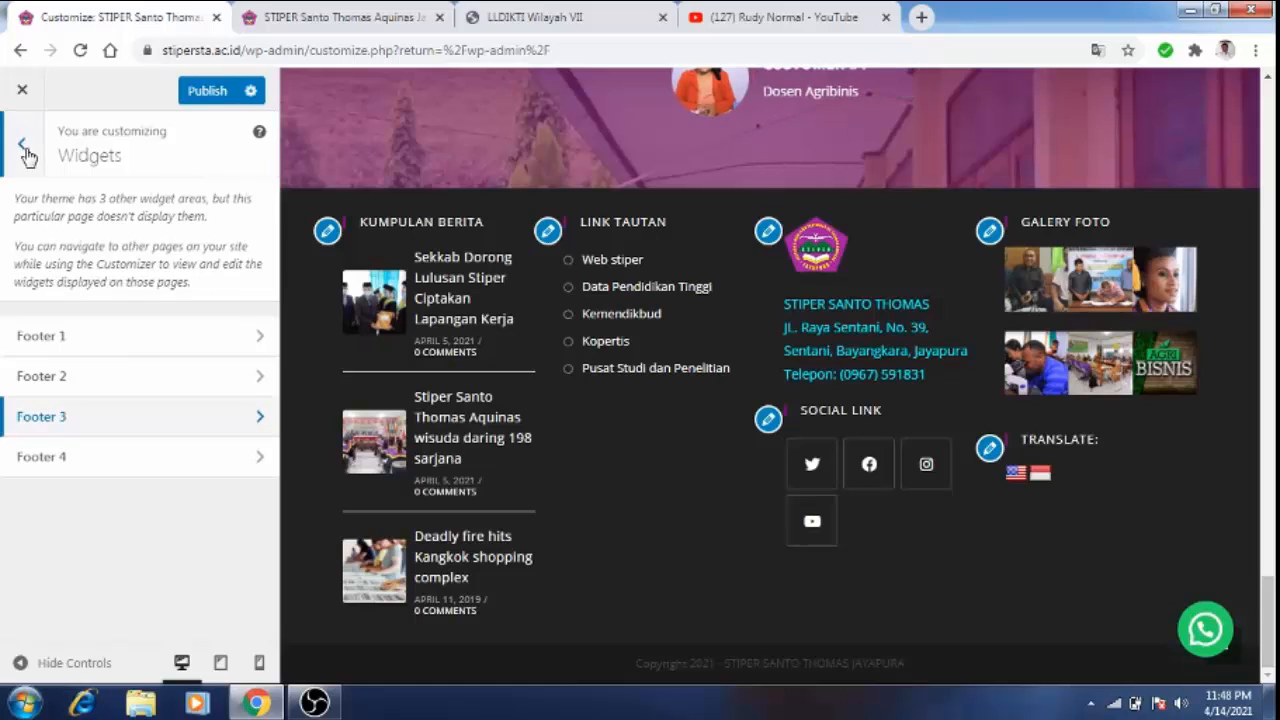
pyautogui.click(77, 424)
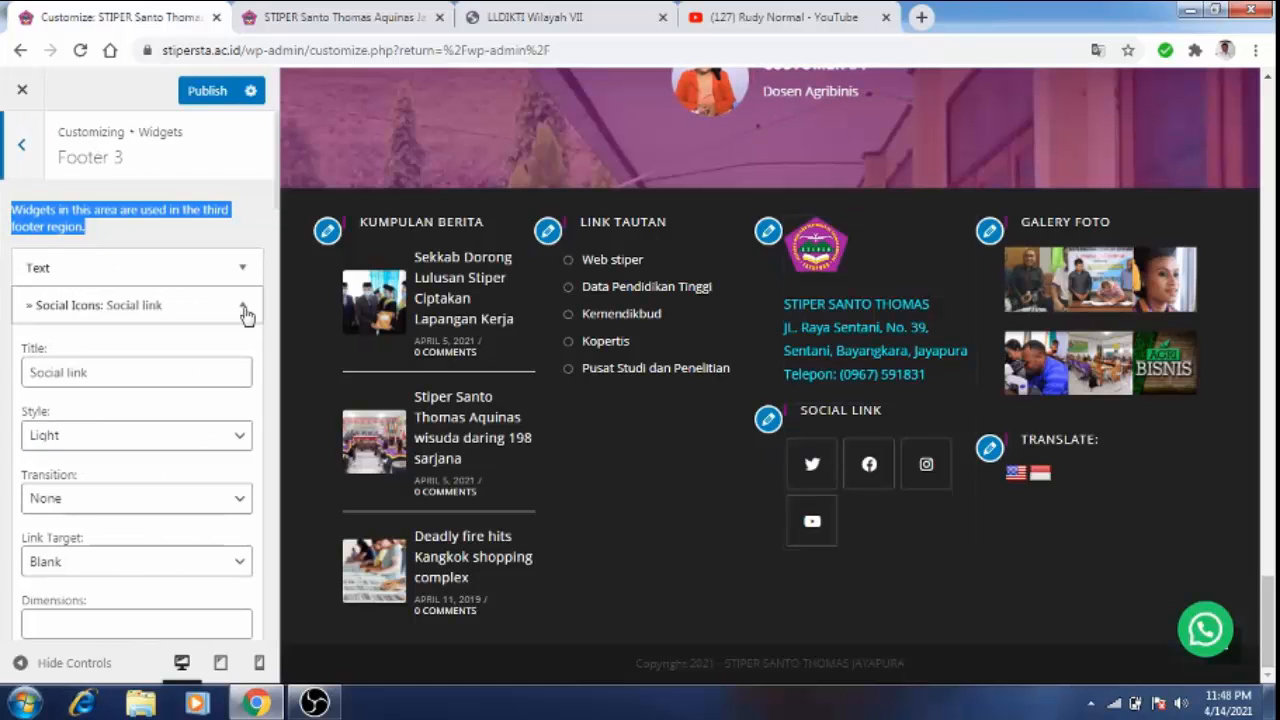
pyautogui.click(246, 310)
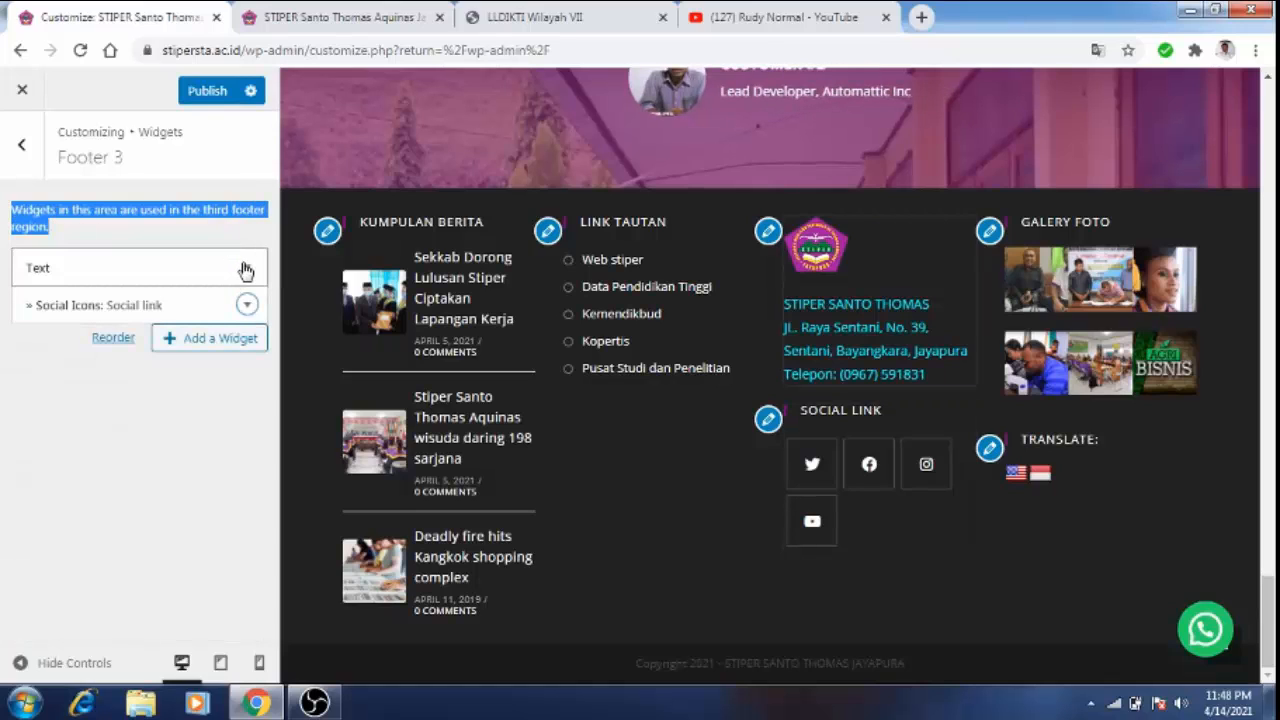
pyautogui.click(248, 271)
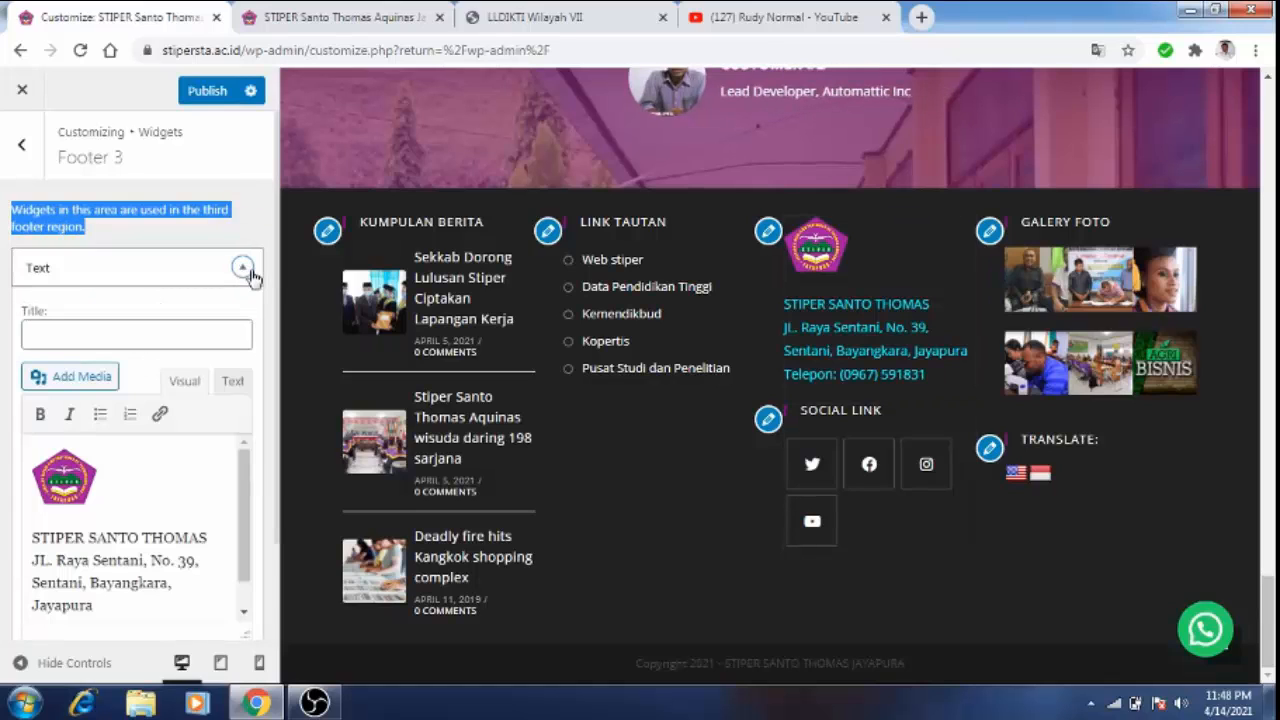
pyautogui.click(244, 271)
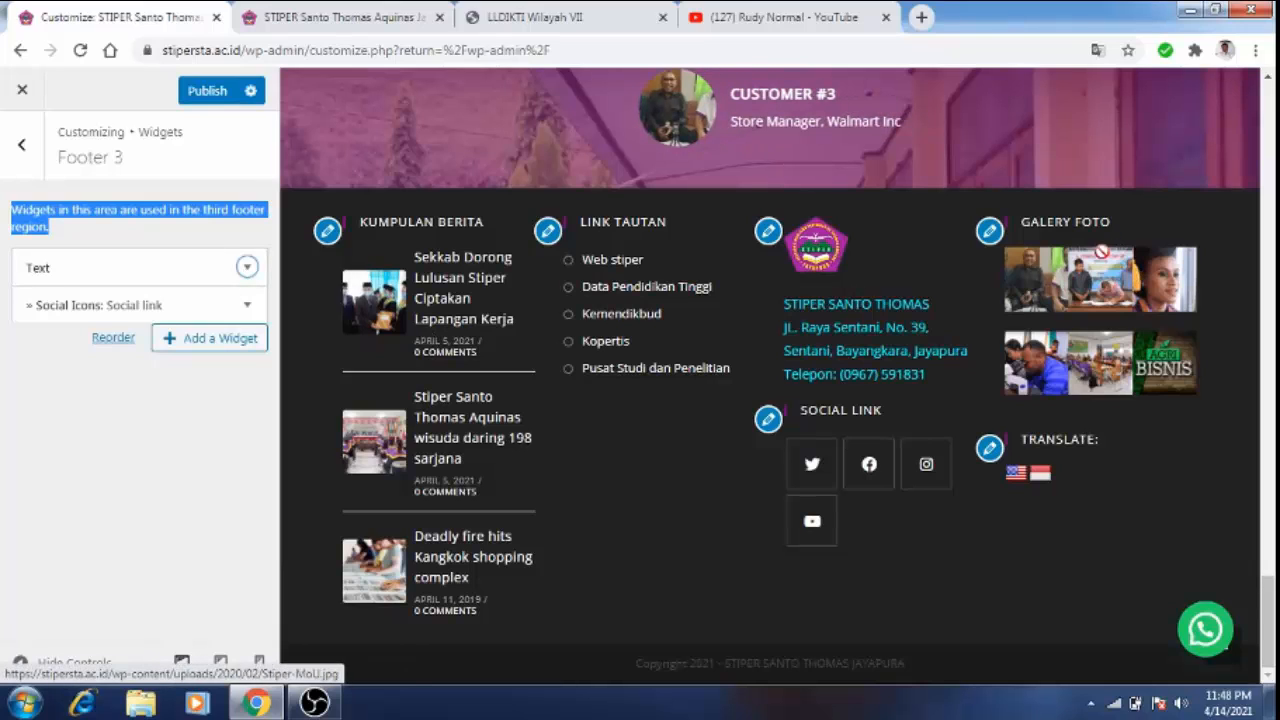
# Step: Open the Footer 4 widget area and expand the Gallery widget titled Galery Foto
pyautogui.click(21, 149)
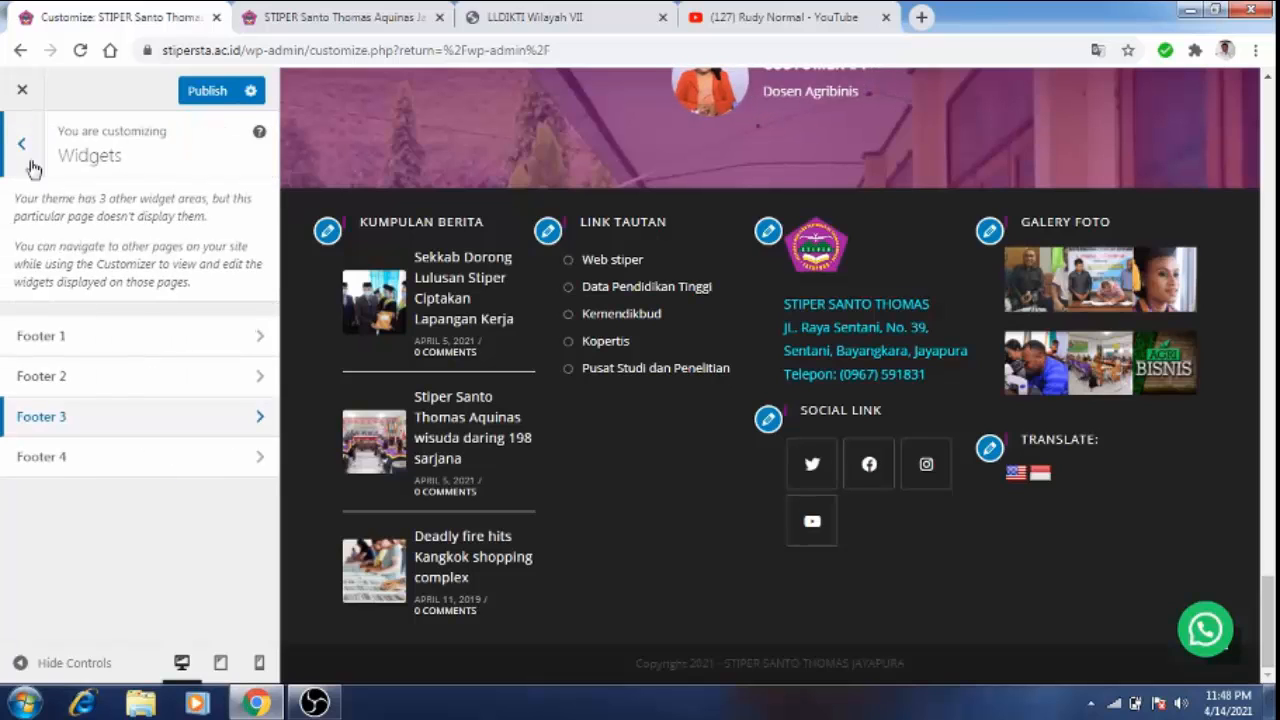
pyautogui.click(150, 462)
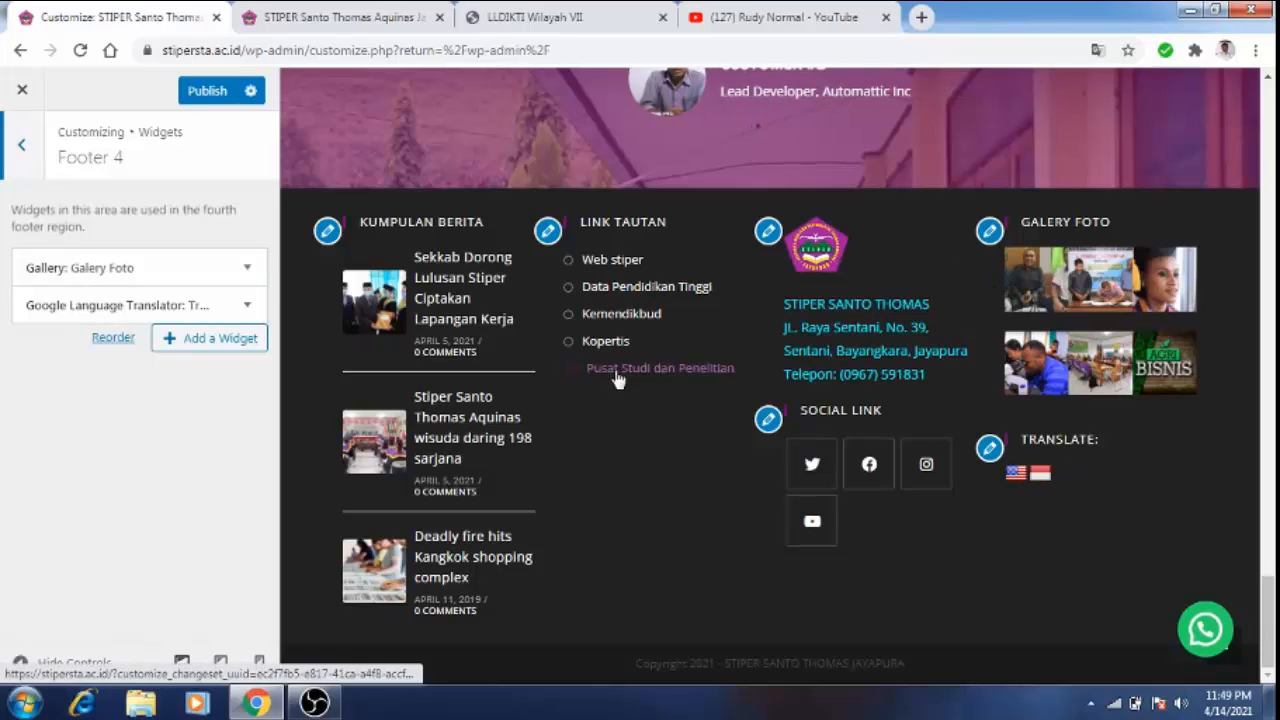
pyautogui.click(247, 270)
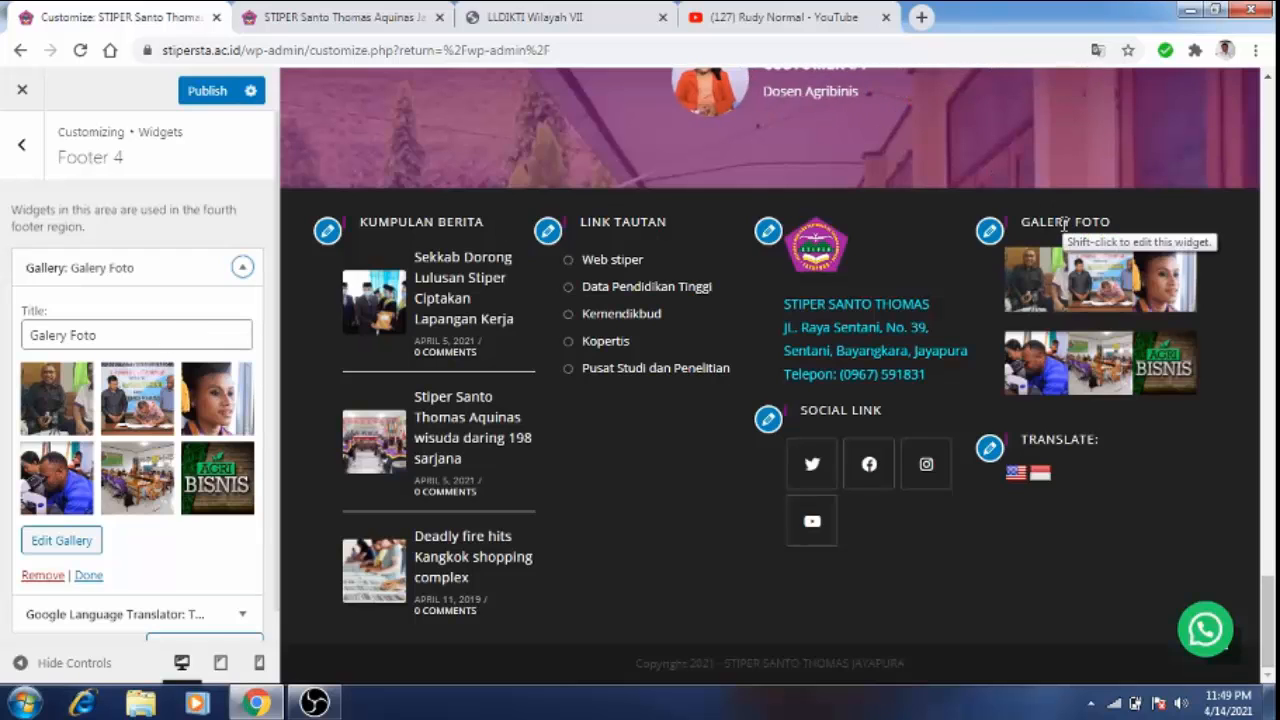
pyautogui.click(102, 341)
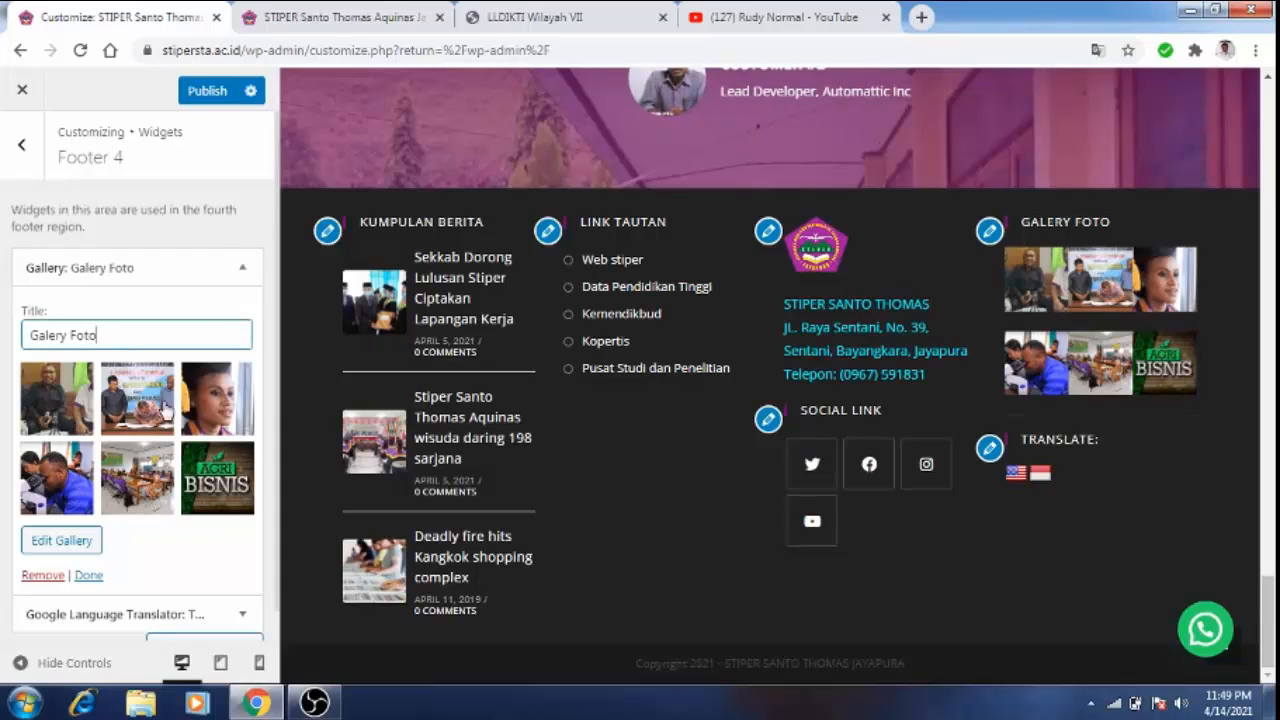
# Step: Remove the Agri Bisnis, seated man and MoU signing images from the Gallery widget, update the gallery, and reopen it for editing
pyautogui.click(76, 548)
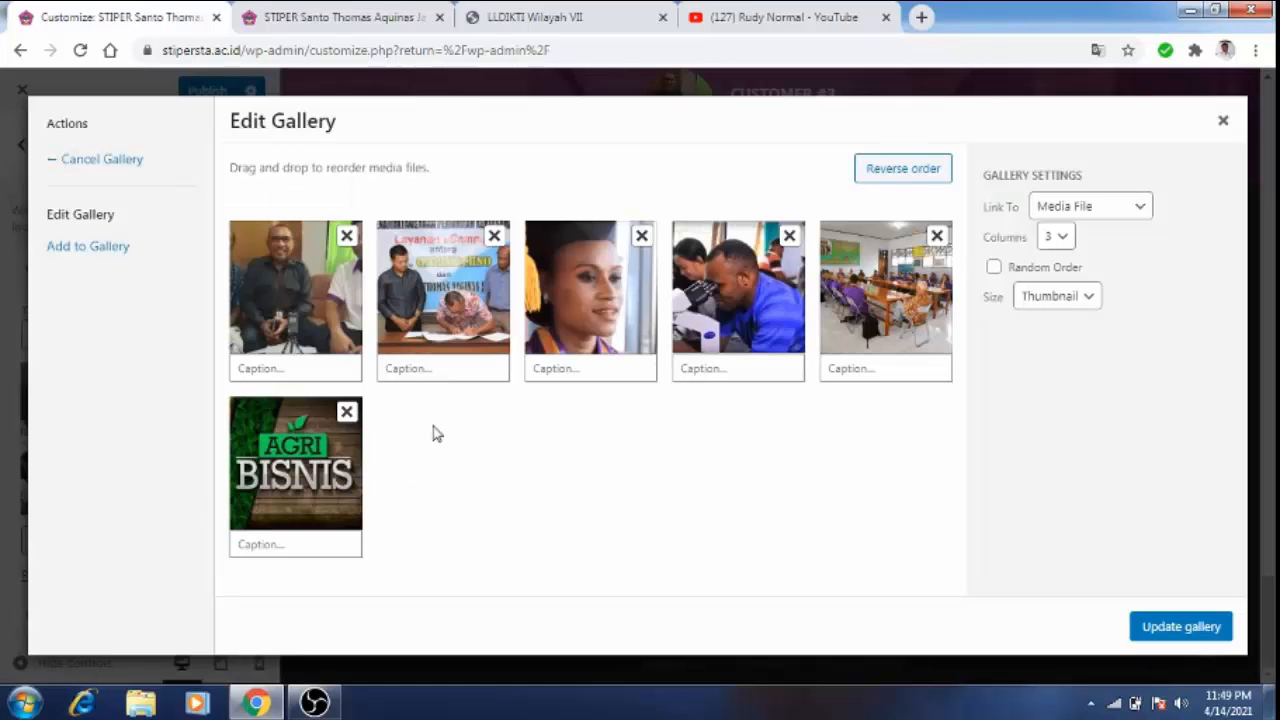
pyautogui.click(350, 414)
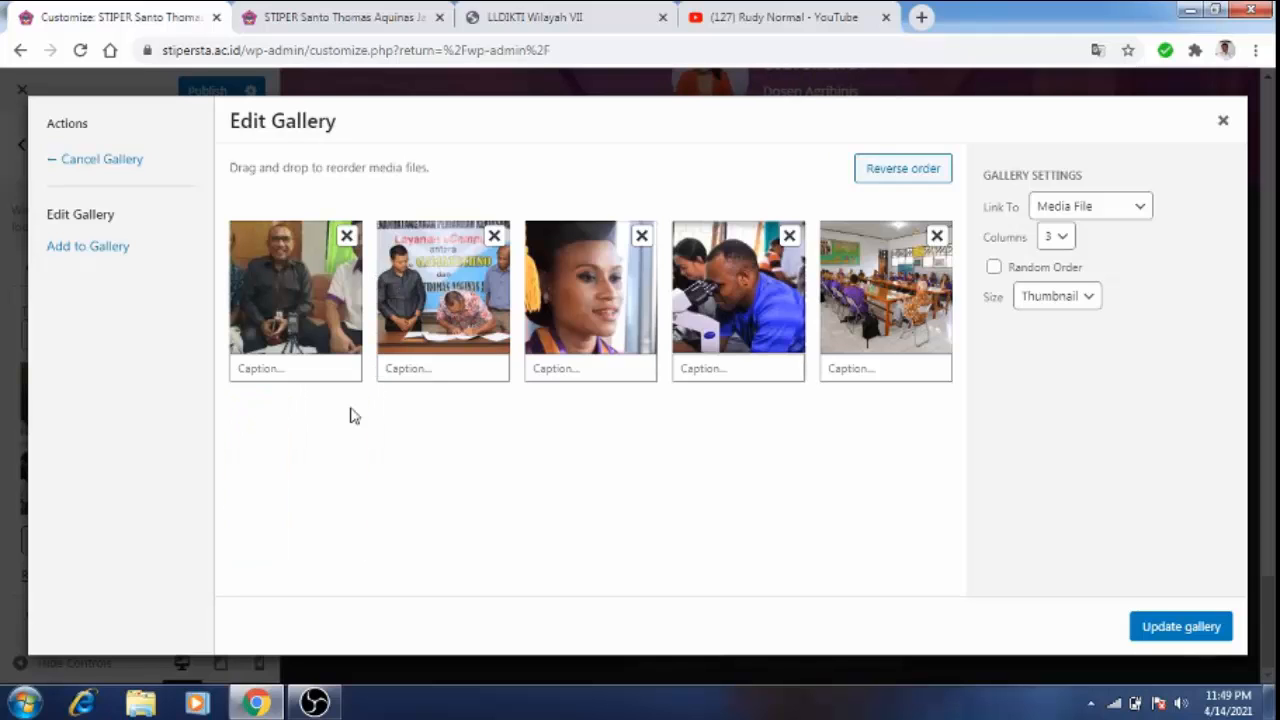
pyautogui.click(352, 242)
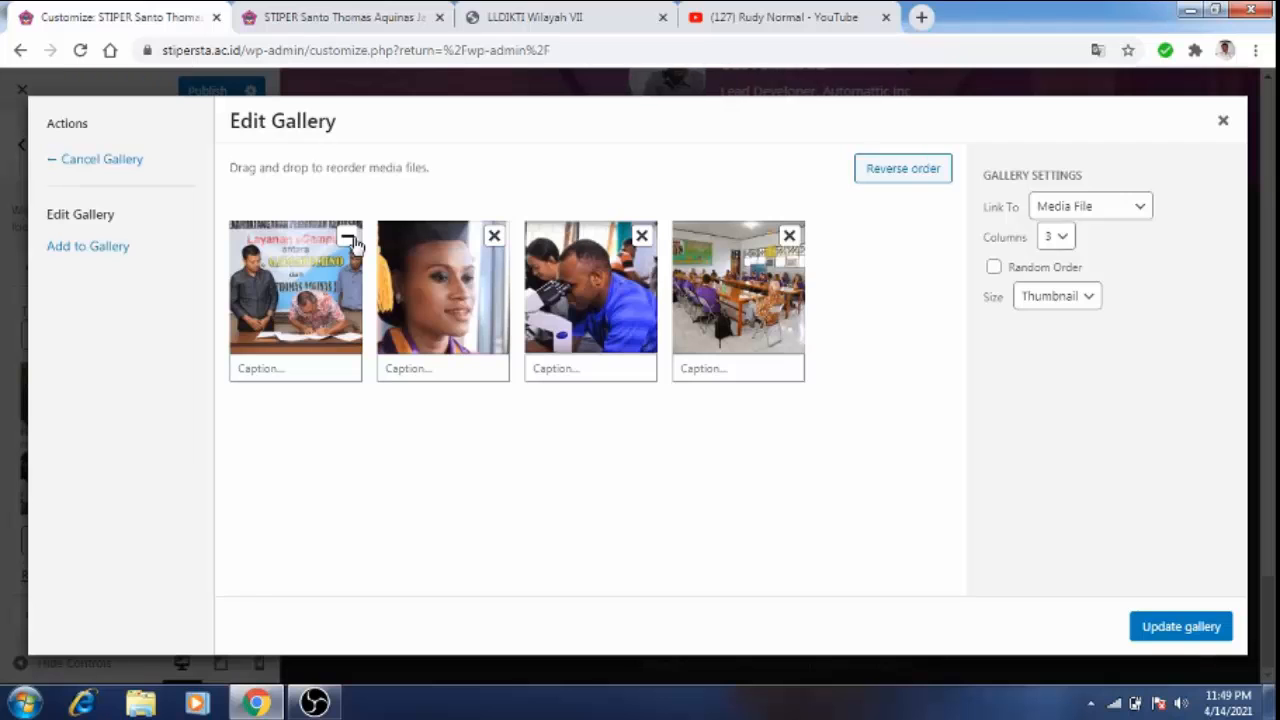
pyautogui.click(350, 240)
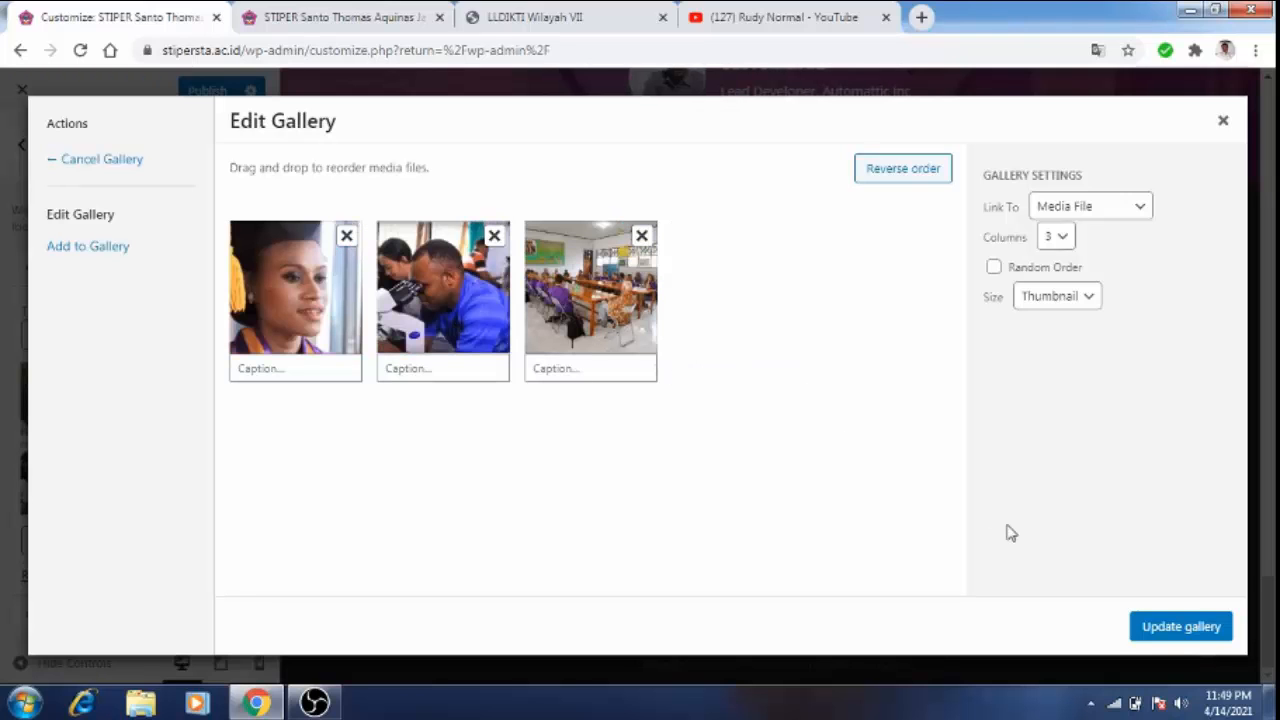
pyautogui.click(1193, 636)
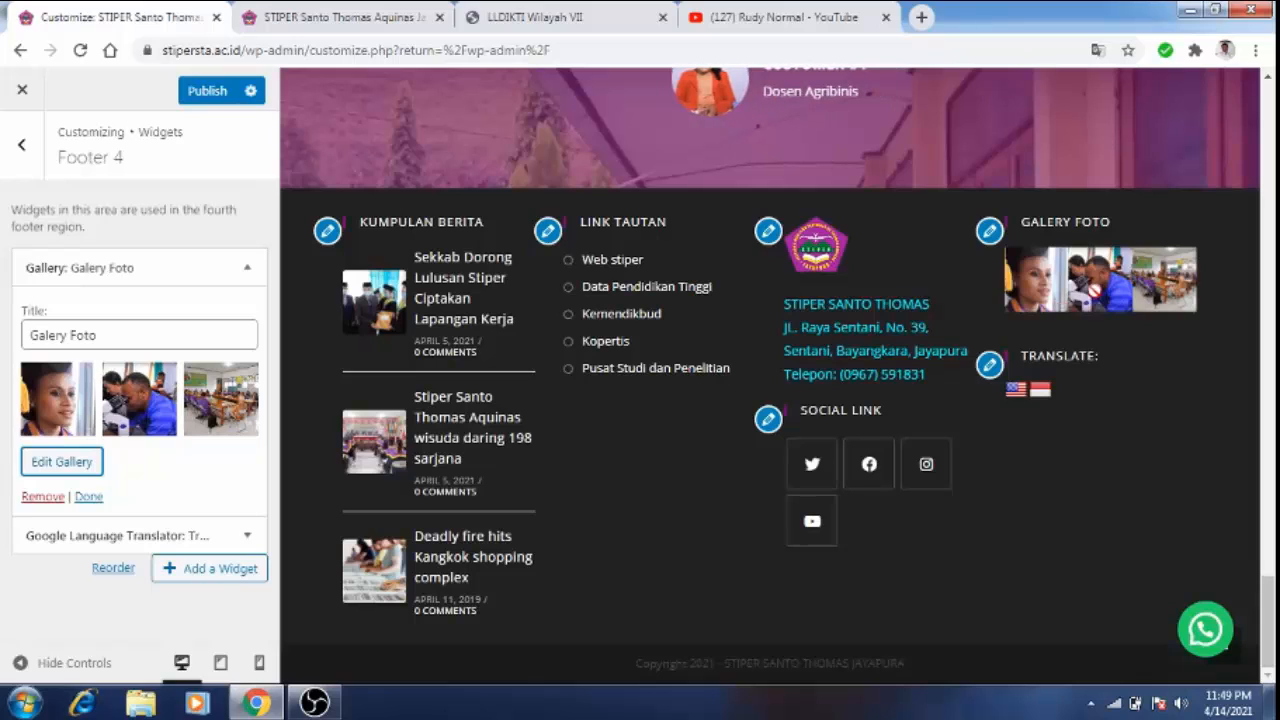
pyautogui.click(60, 462)
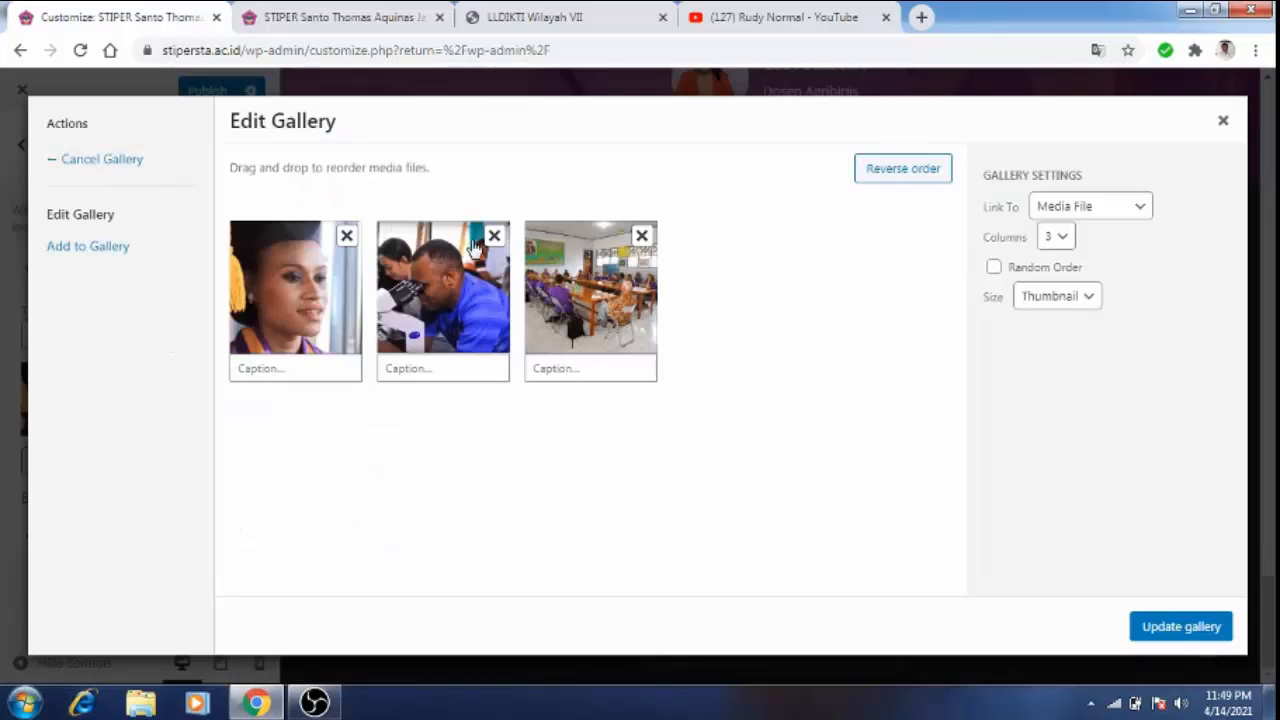
pyautogui.click(100, 248)
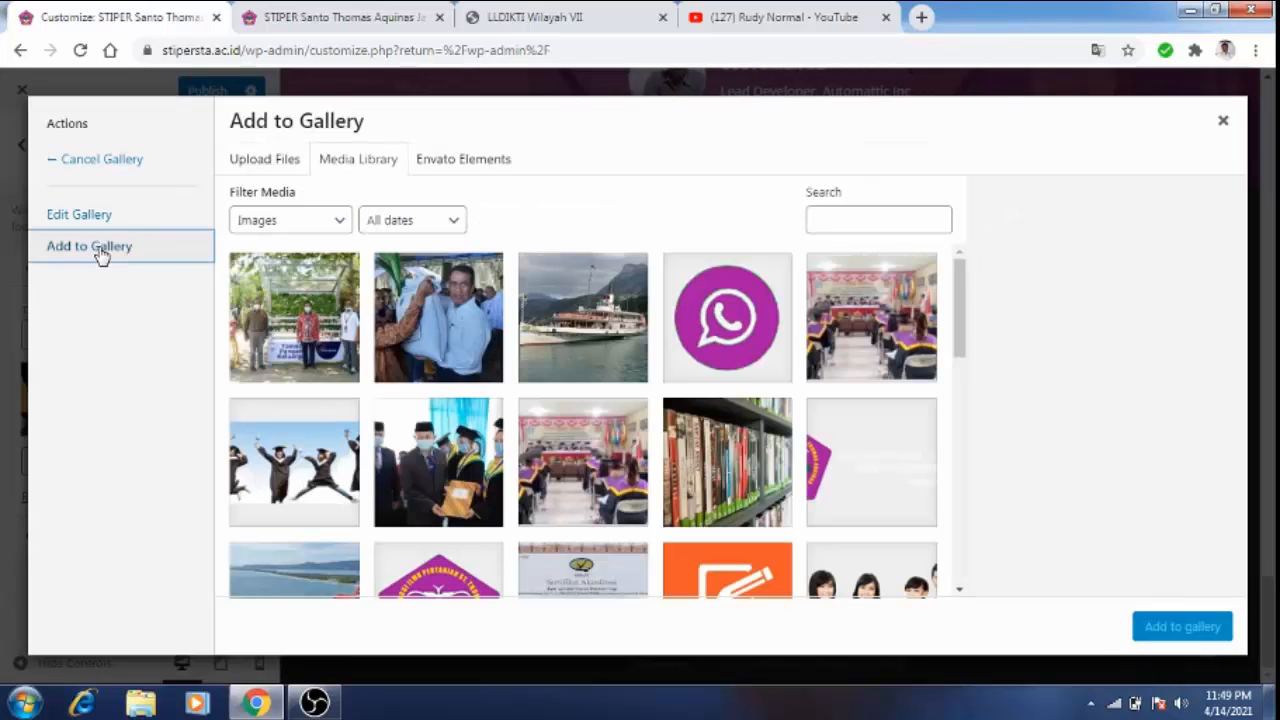
pyautogui.click(876, 355)
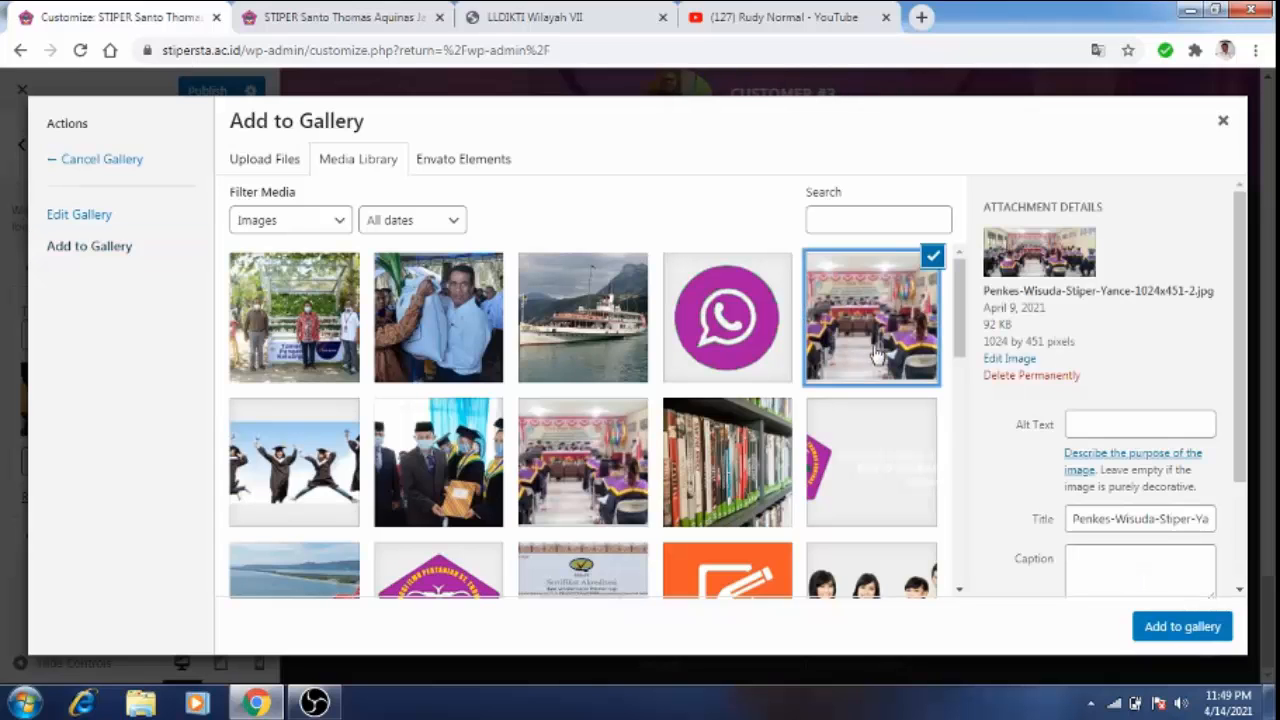
pyautogui.click(1166, 634)
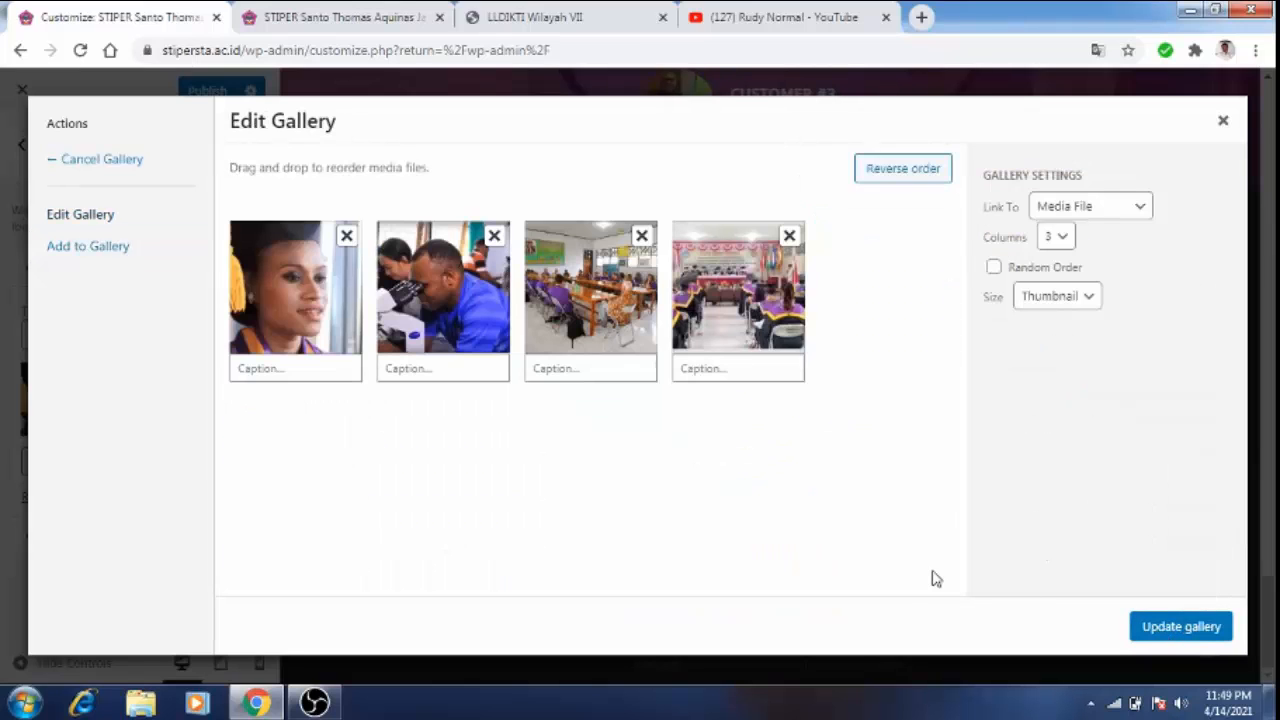
pyautogui.click(790, 240)
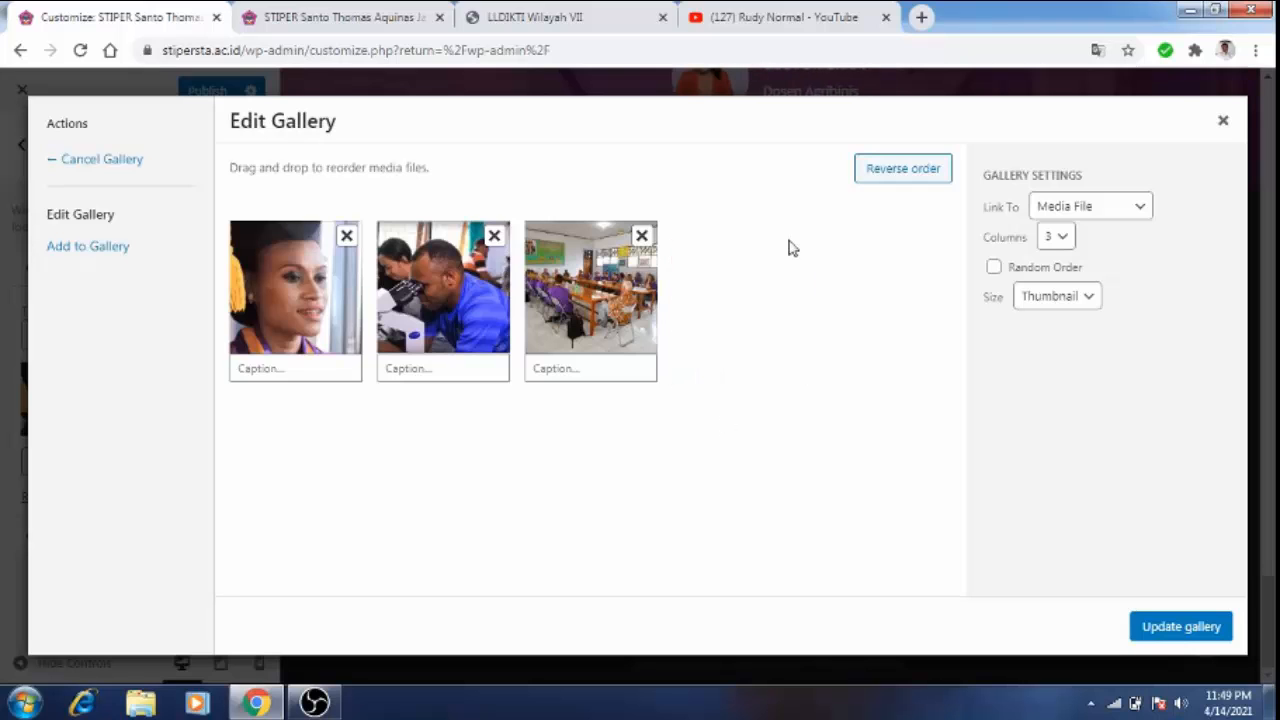
# Step: Add the seated man's photo stipersiapjadi-universitas.jpg from the media library to the gallery
pyautogui.click(112, 252)
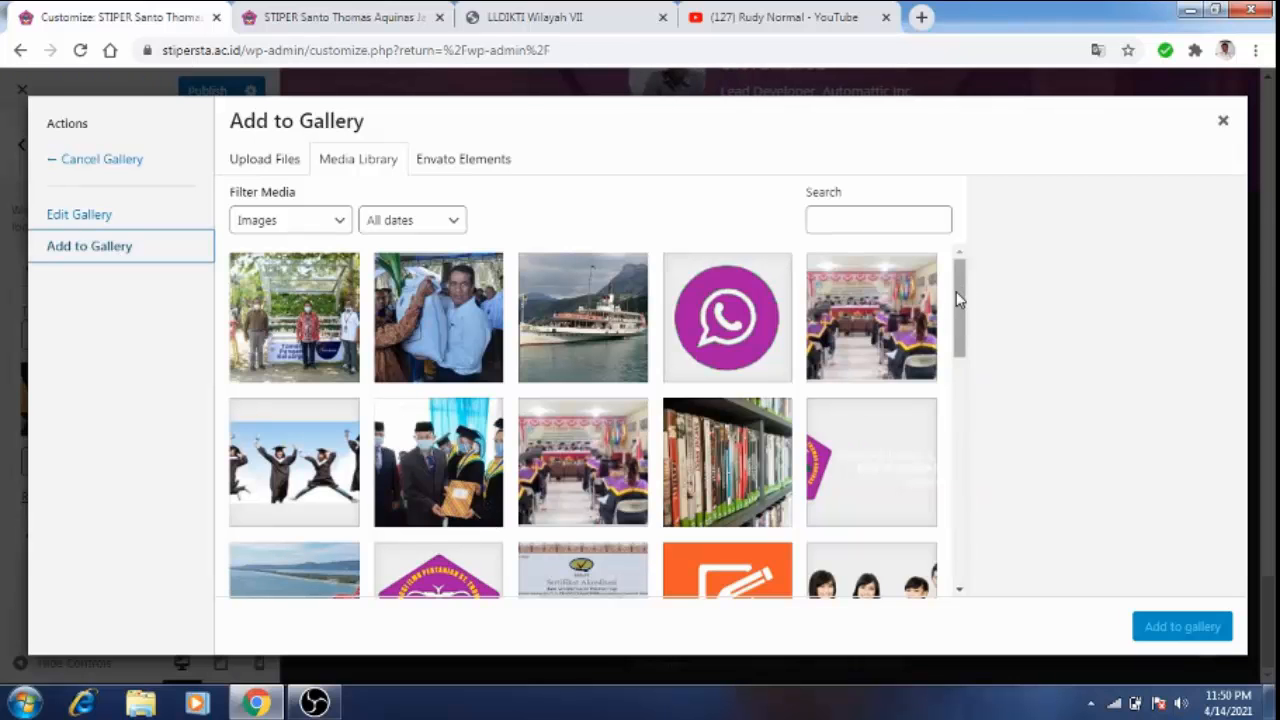
pyautogui.moveTo(958, 298); pyautogui.dragTo(956, 480)
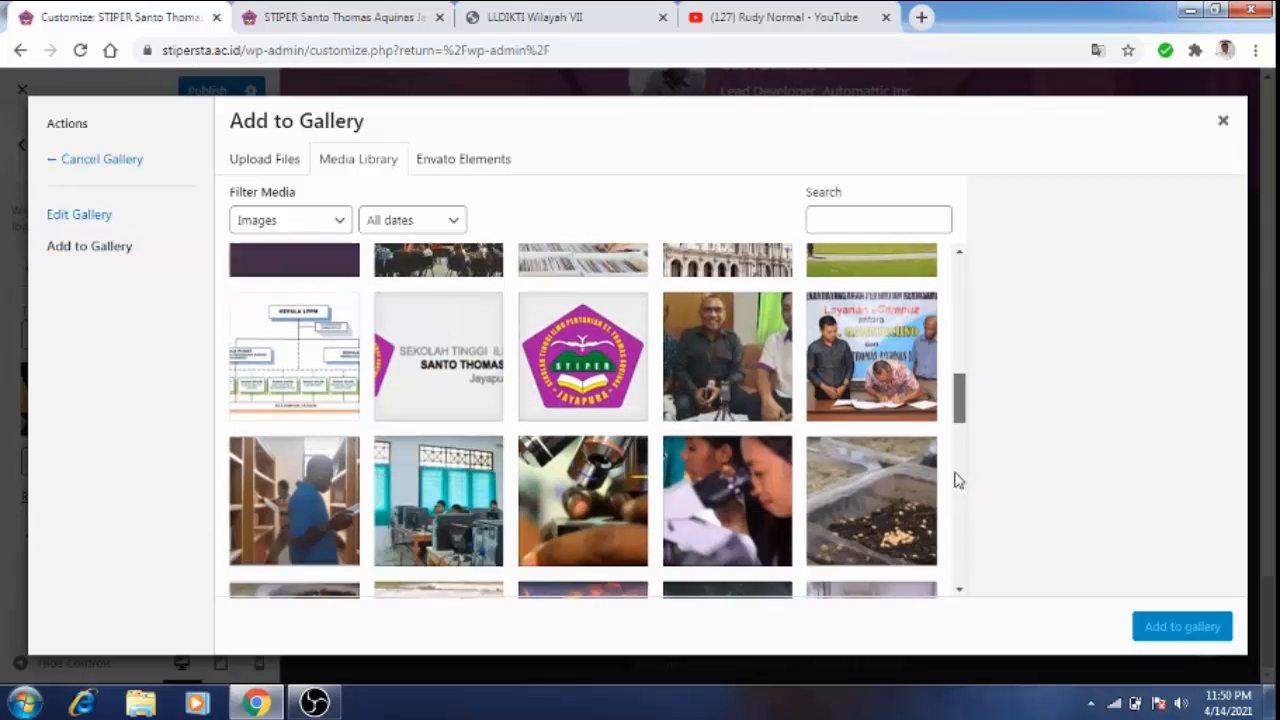
pyautogui.click(720, 372)
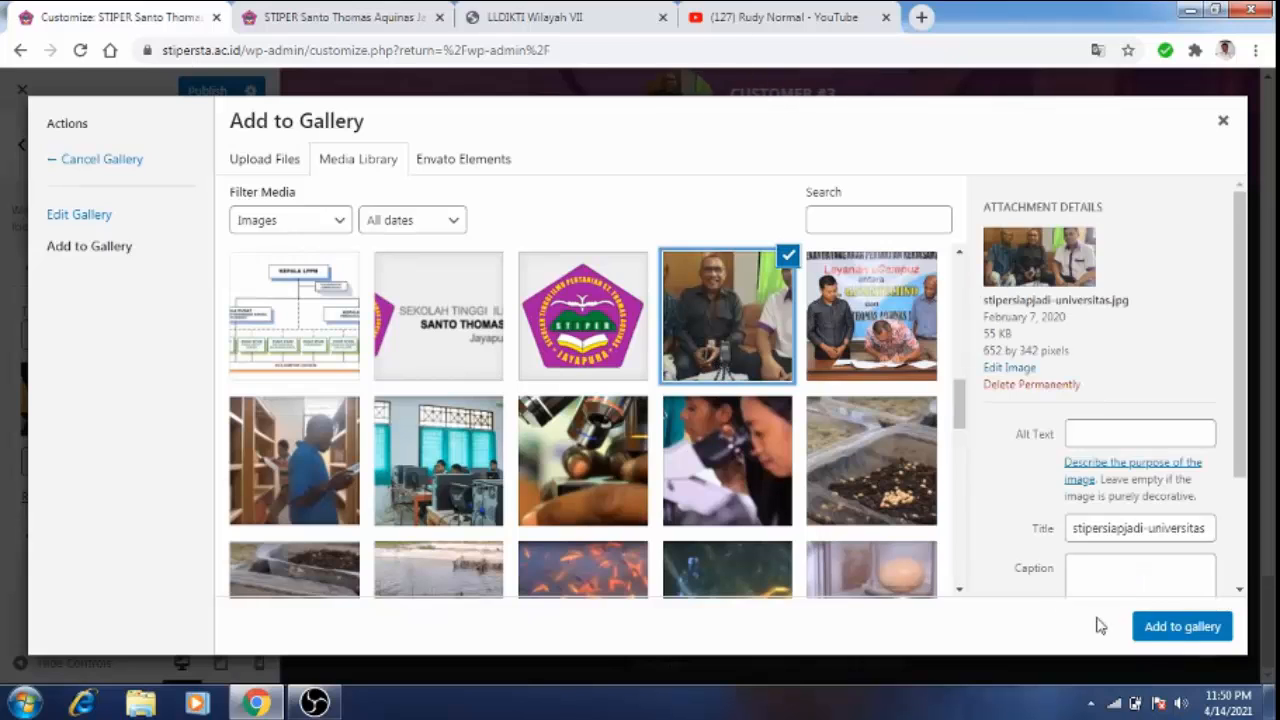
pyautogui.click(1158, 635)
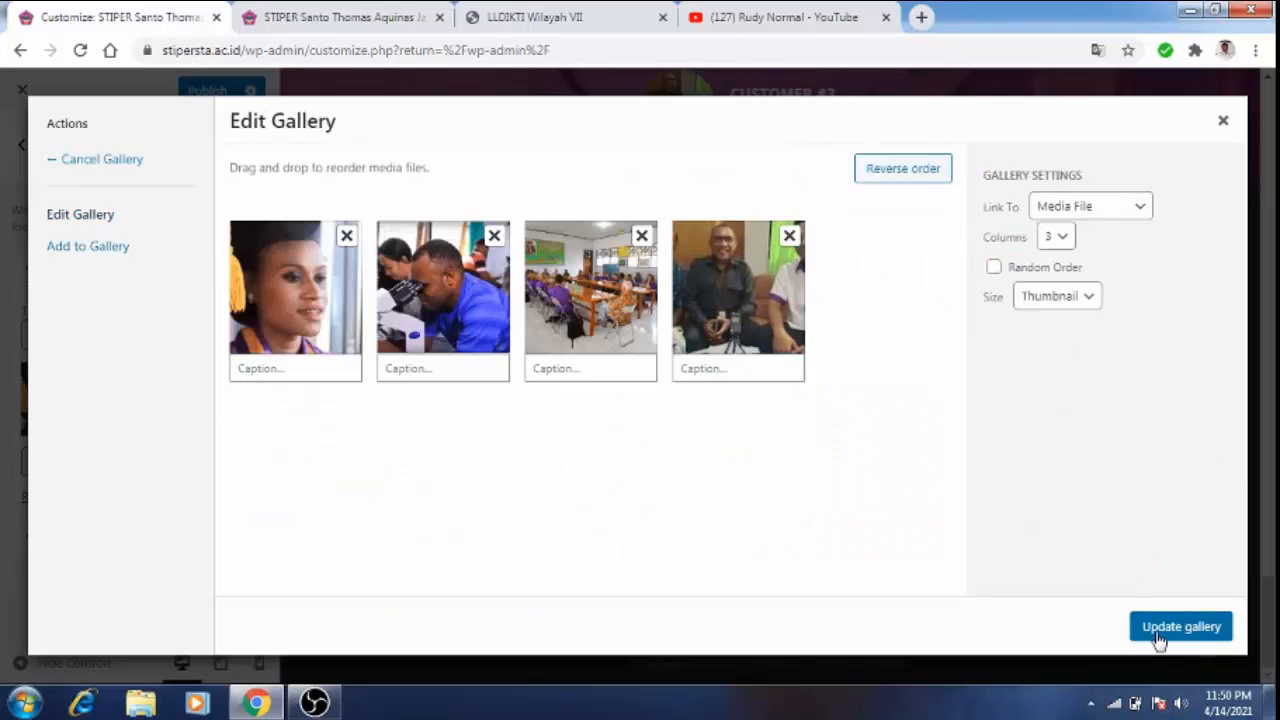
# Step: Add the signing photo Stiper-MoU.jpg from the media library to the gallery
pyautogui.click(75, 258)
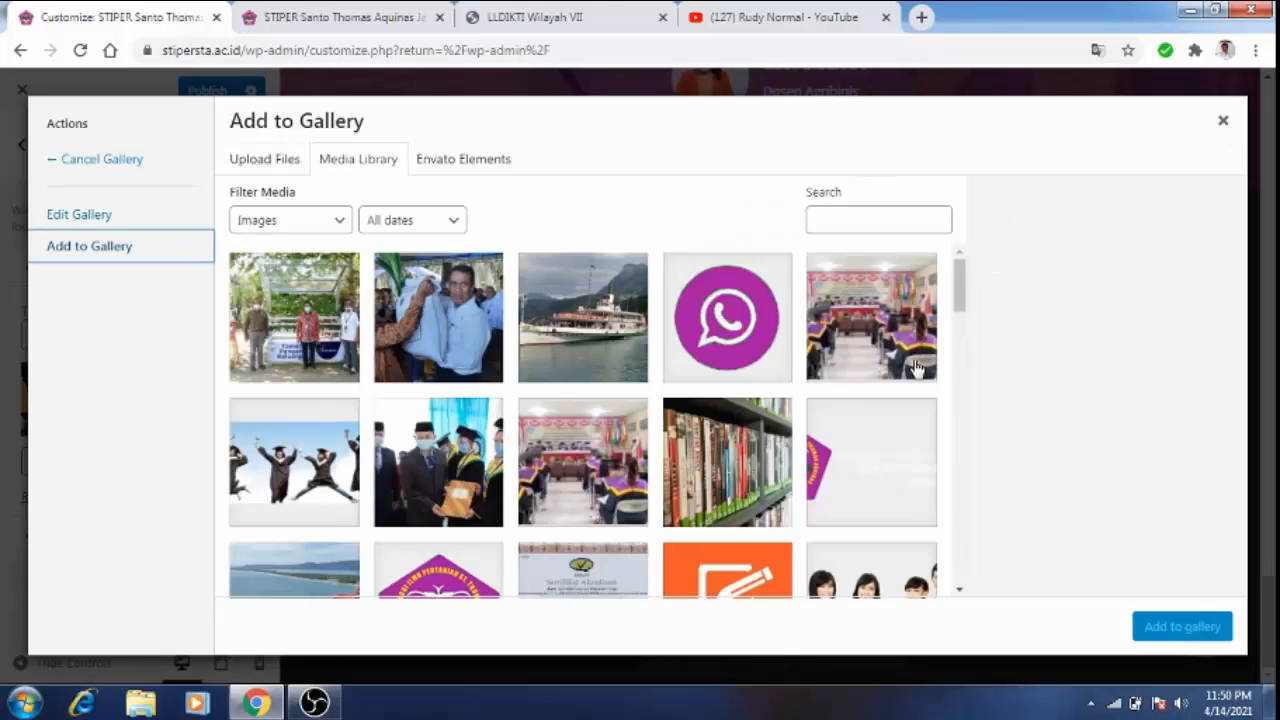
pyautogui.moveTo(959, 290); pyautogui.dragTo(971, 420)
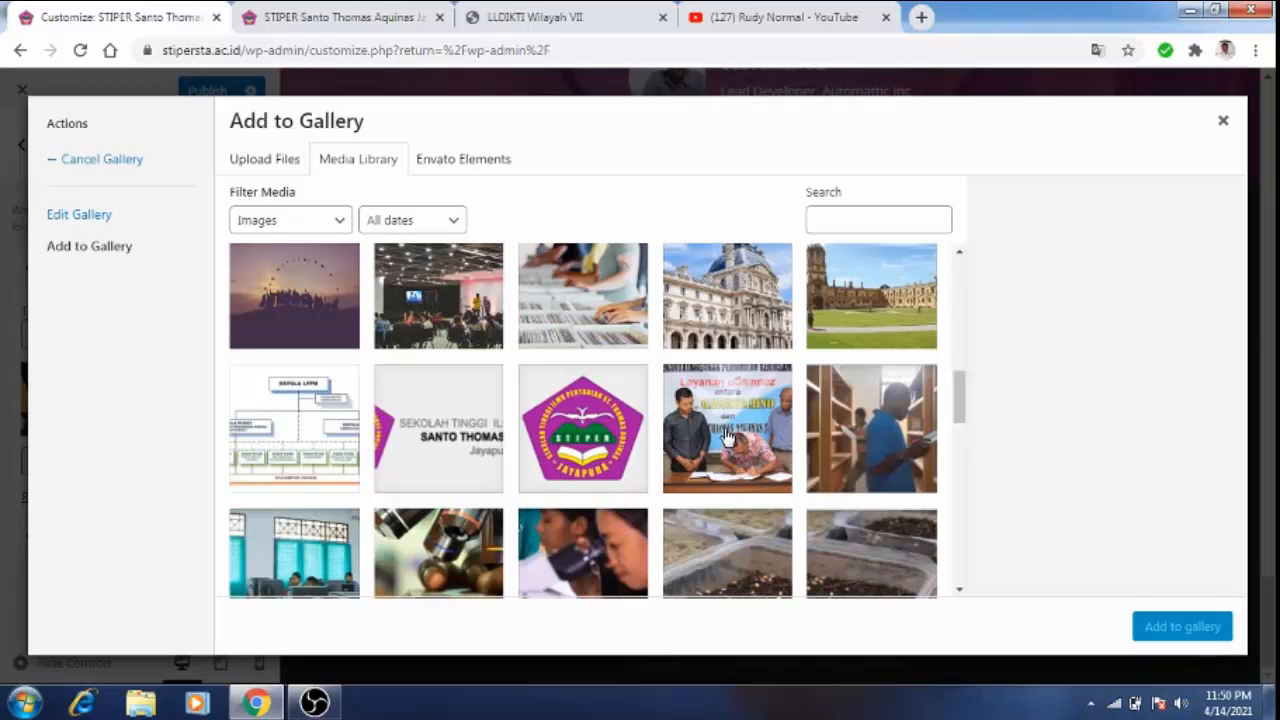
pyautogui.click(728, 438)
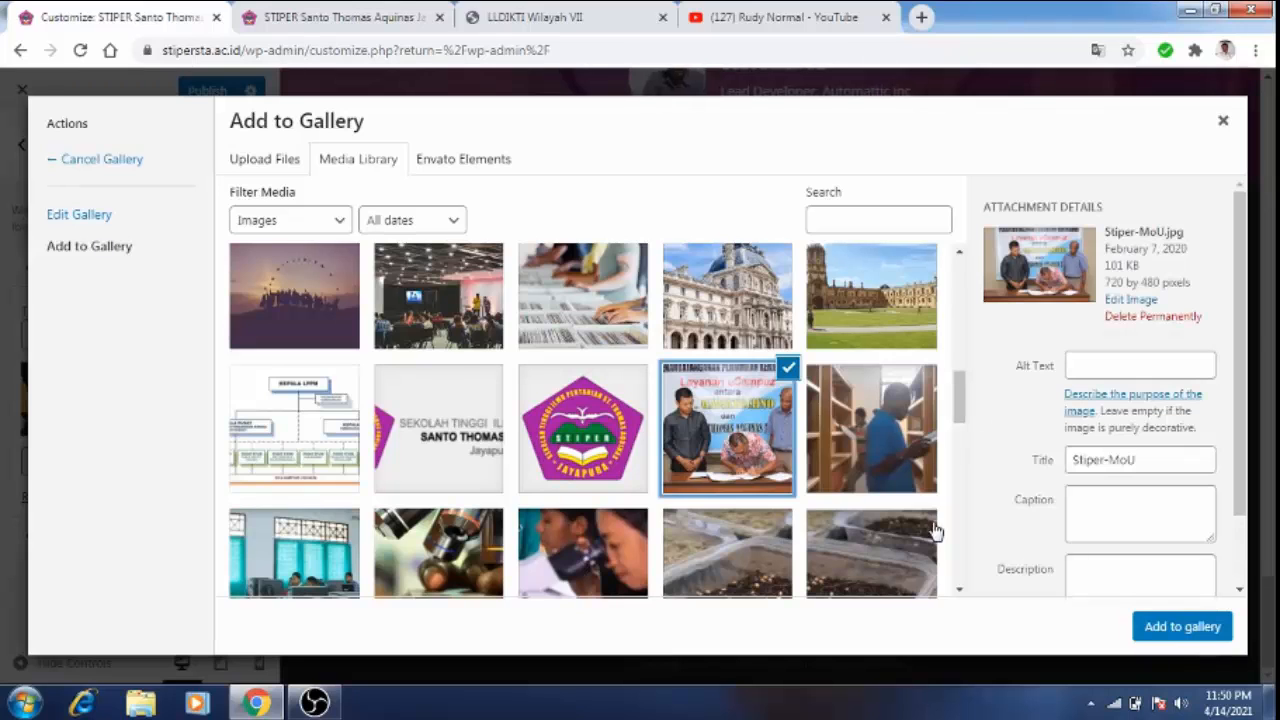
pyautogui.click(1206, 636)
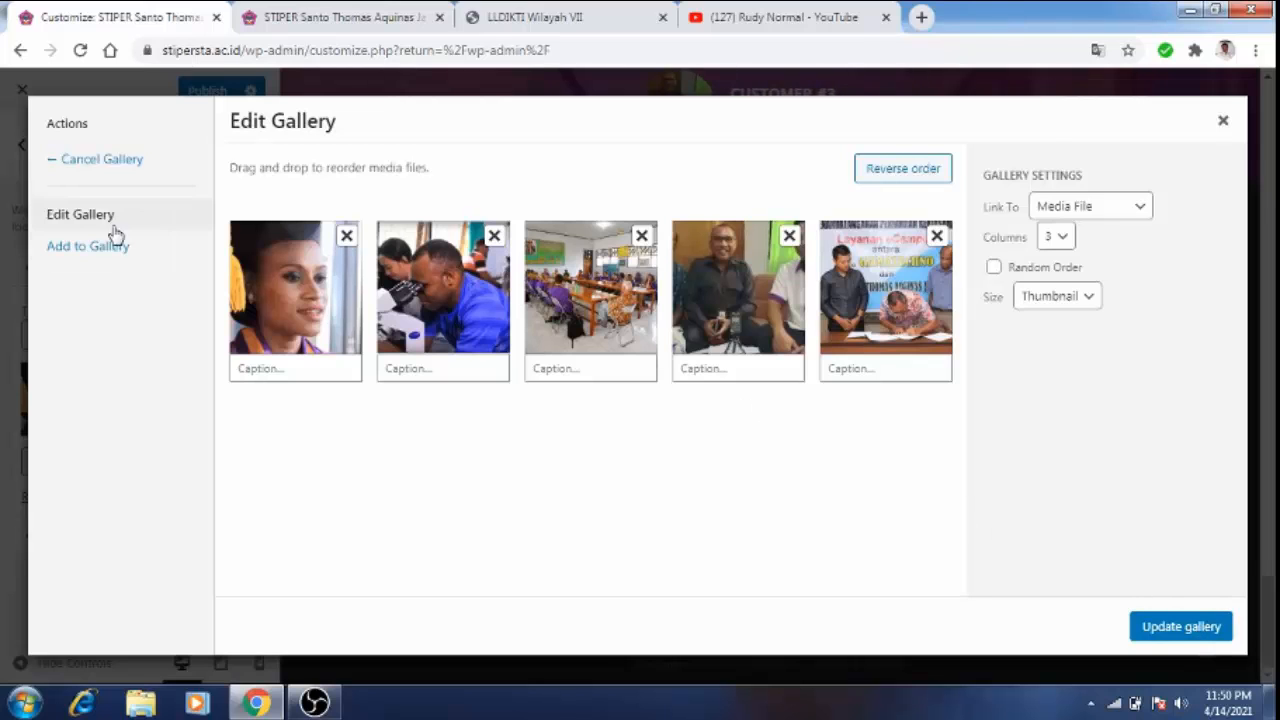
# Step: Add peternakan1.jpg from the media library to the gallery and update the gallery widget
pyautogui.click(91, 250)
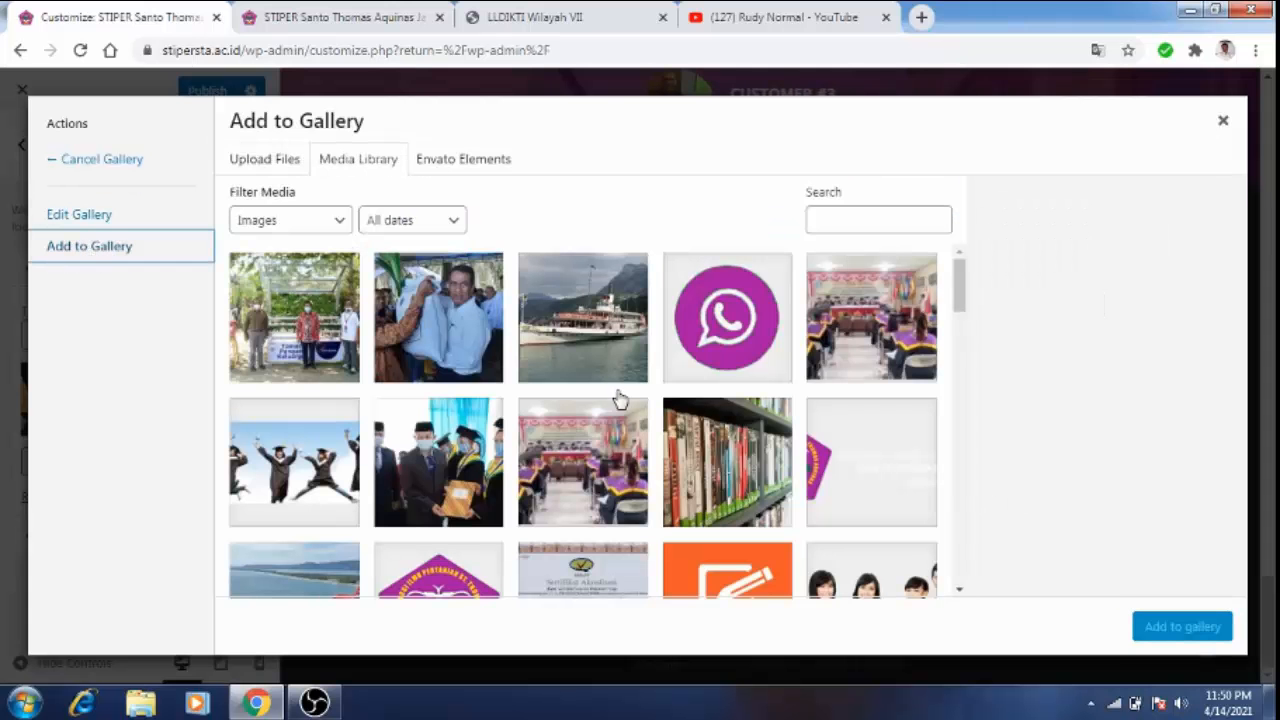
pyautogui.moveTo(960, 306); pyautogui.dragTo(960, 503)
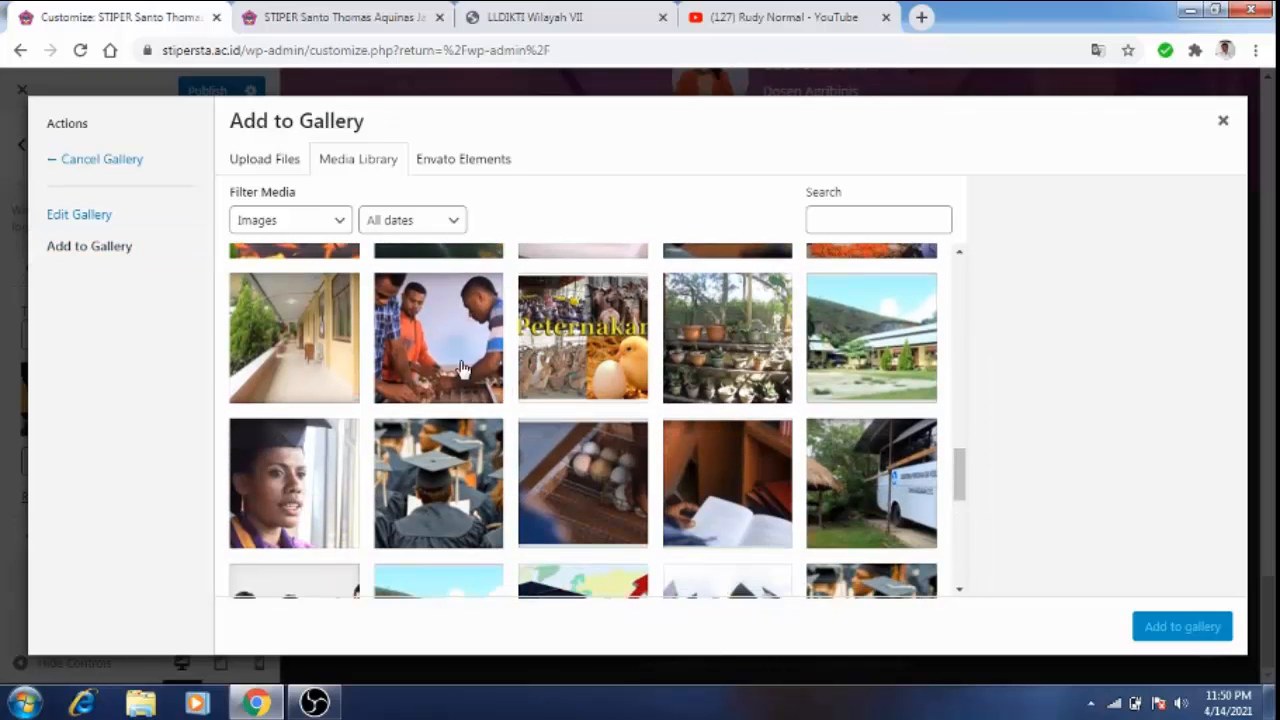
pyautogui.click(380, 314)
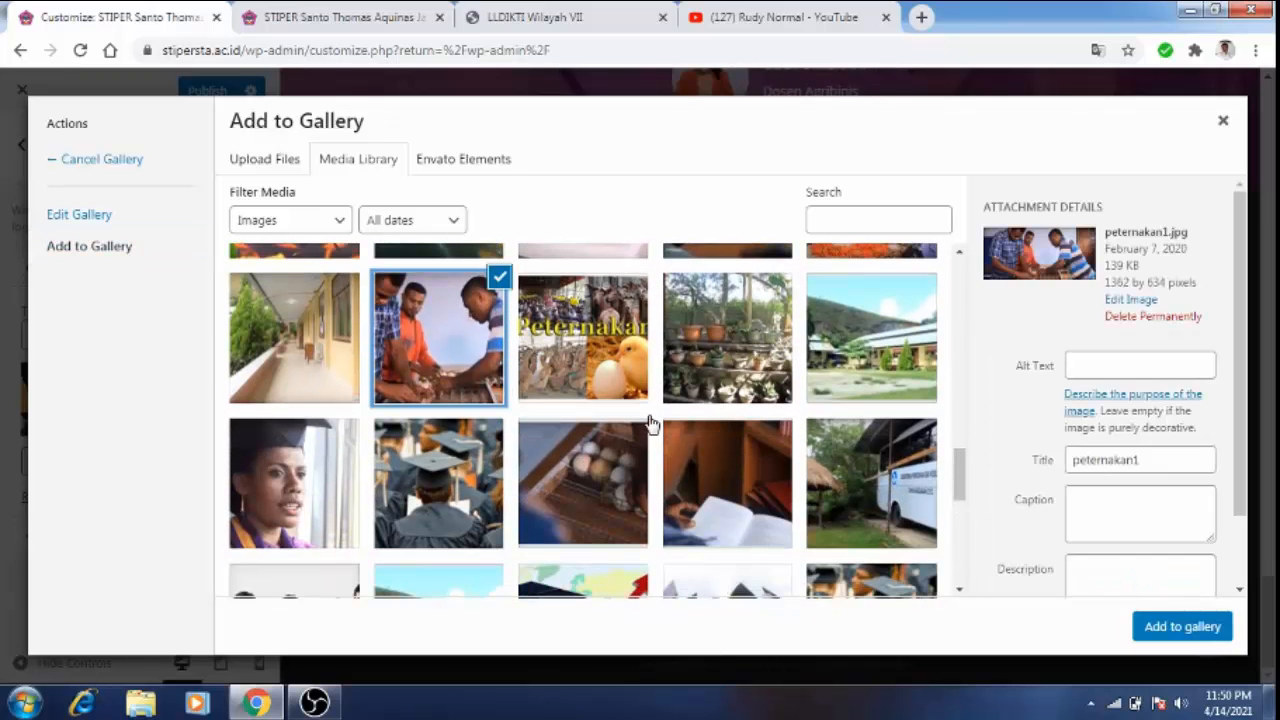
pyautogui.click(1183, 627)
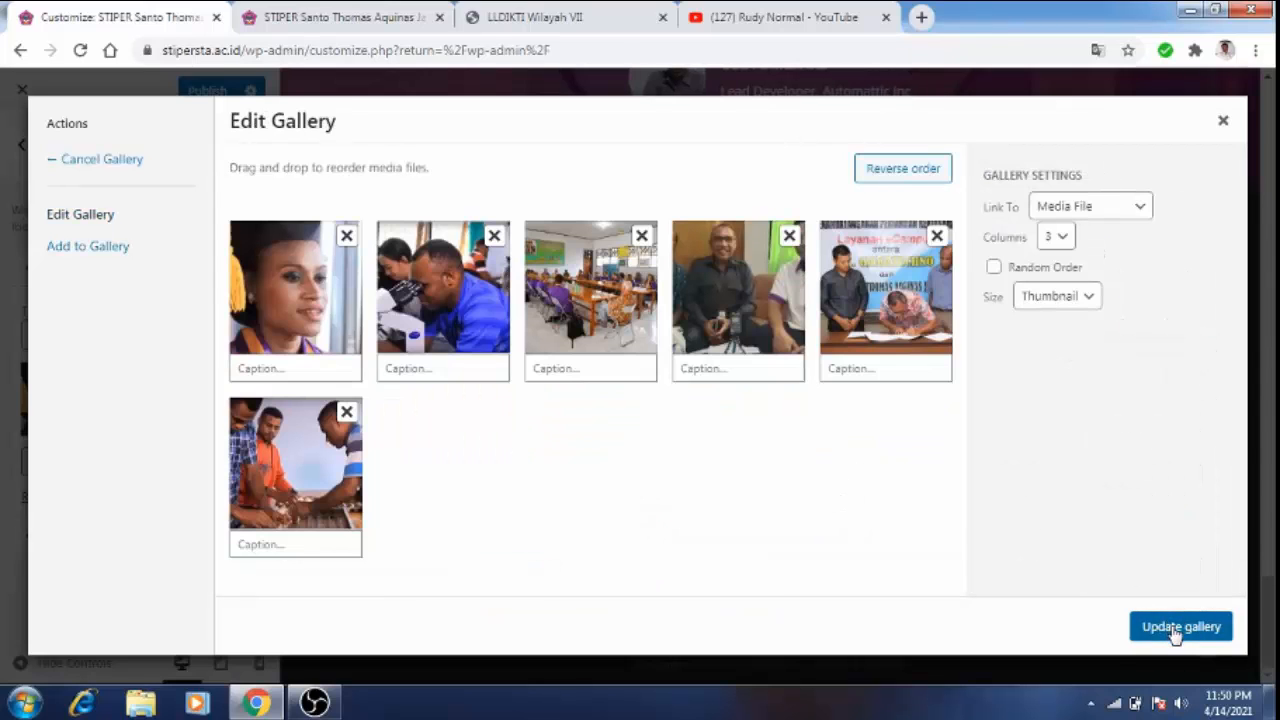
pyautogui.click(1180, 627)
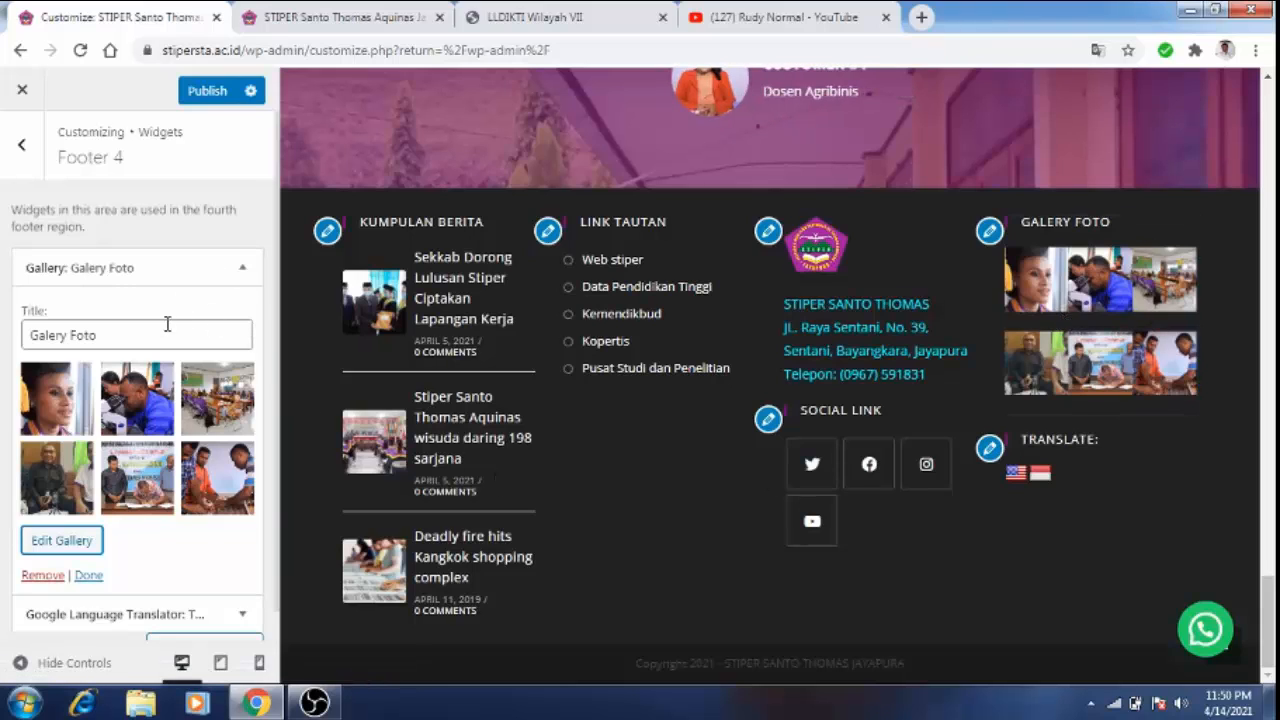
# Step: Collapse the Gallery widget and review the Google Language Translator widget's title setting in Footer 4
pyautogui.click(241, 272)
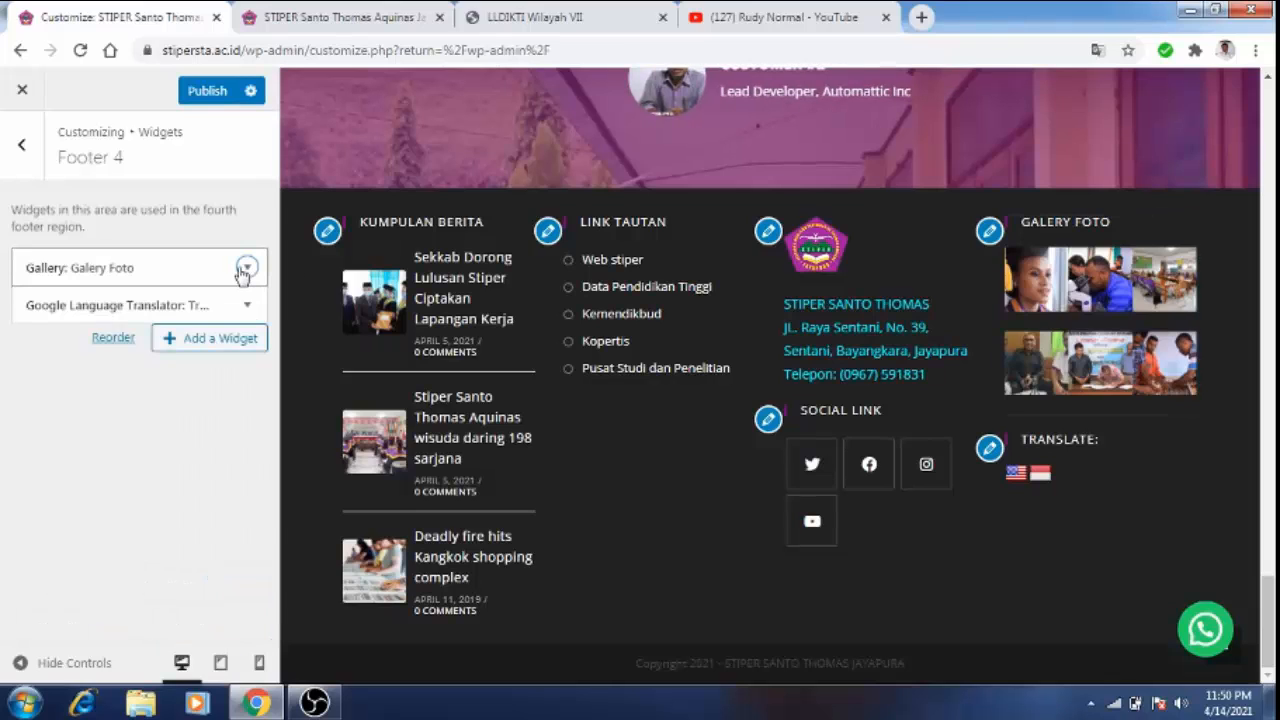
pyautogui.click(249, 307)
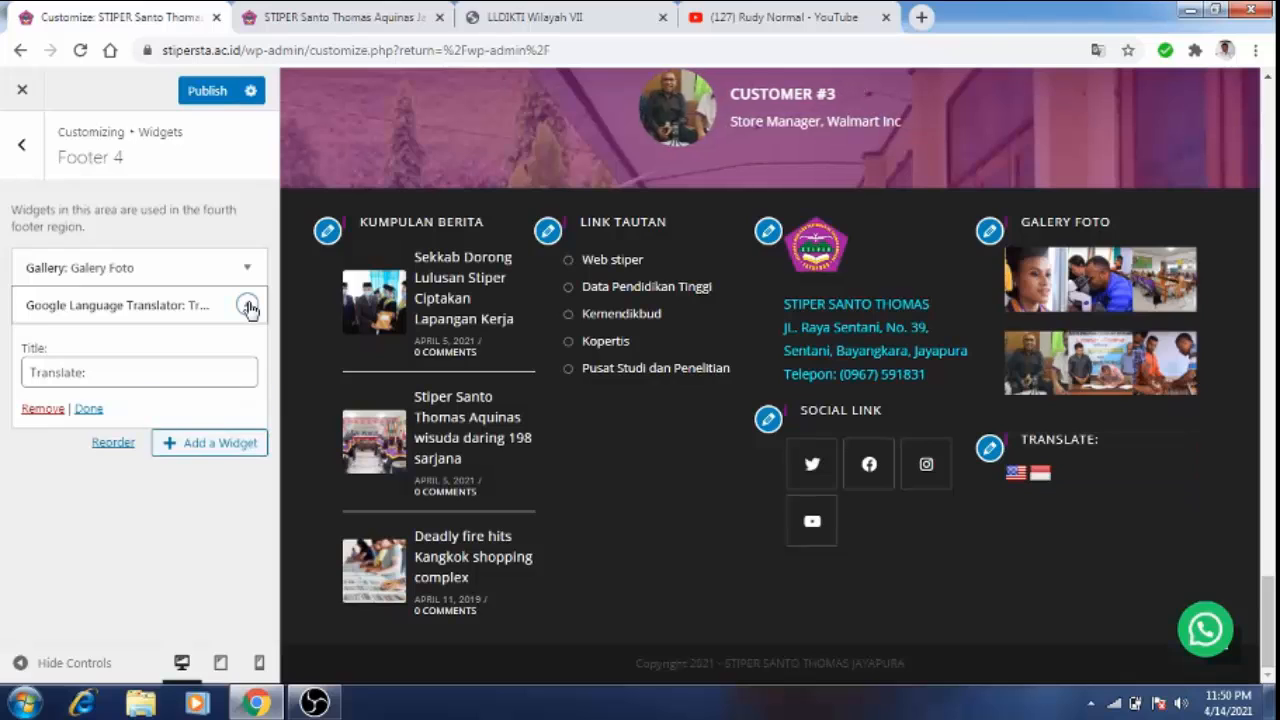
pyautogui.click(166, 368)
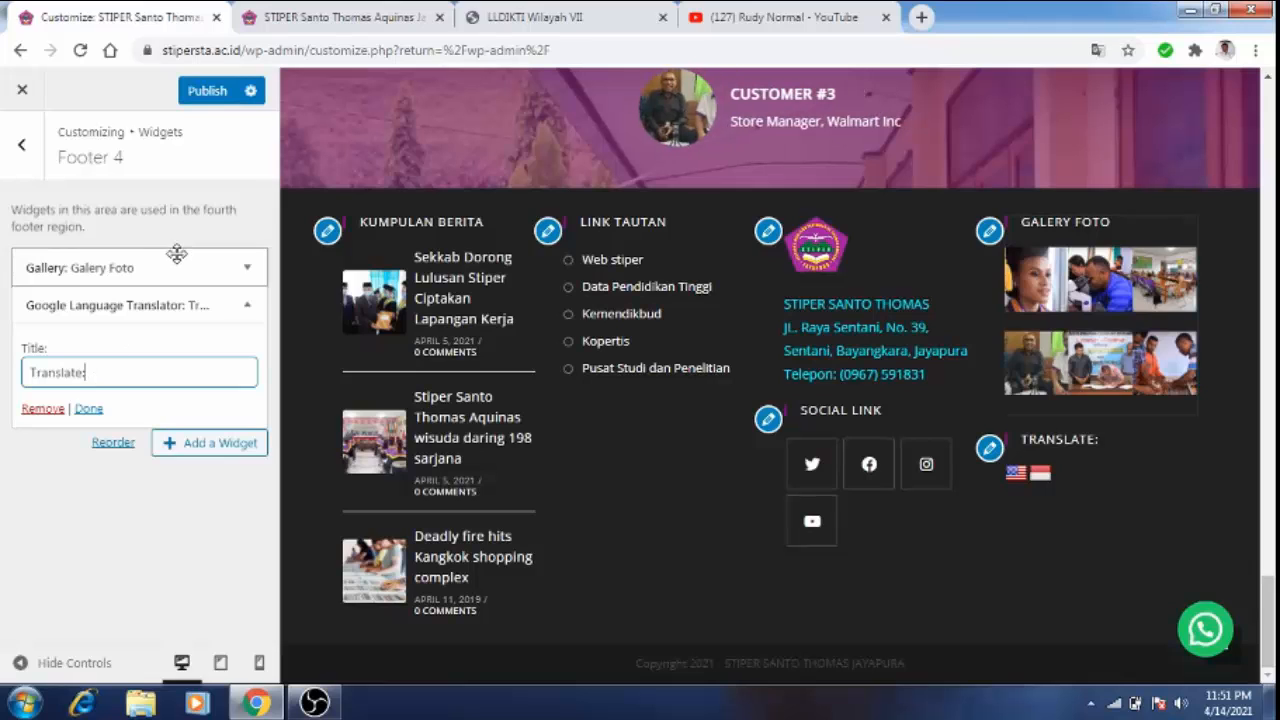
# Step: Publish the footer widget changes and close the Customizer to return to the WordPress dashboard
pyautogui.click(24, 148)
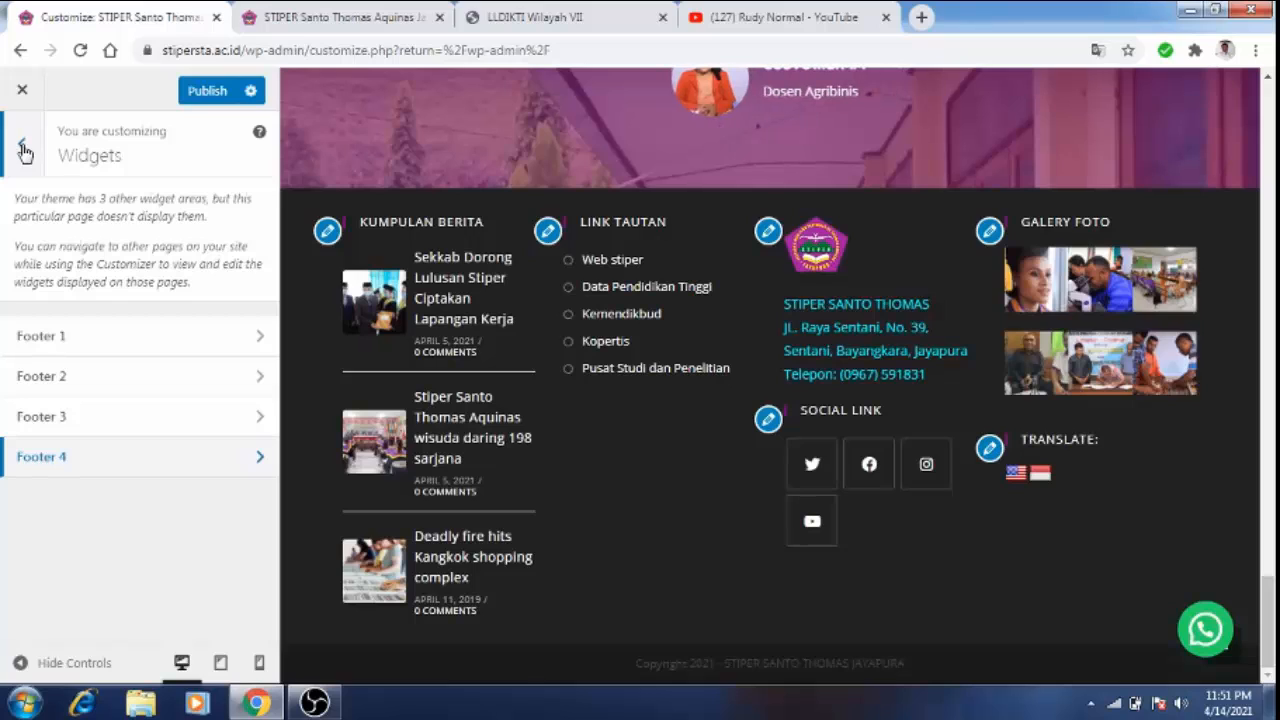
pyautogui.click(210, 92)
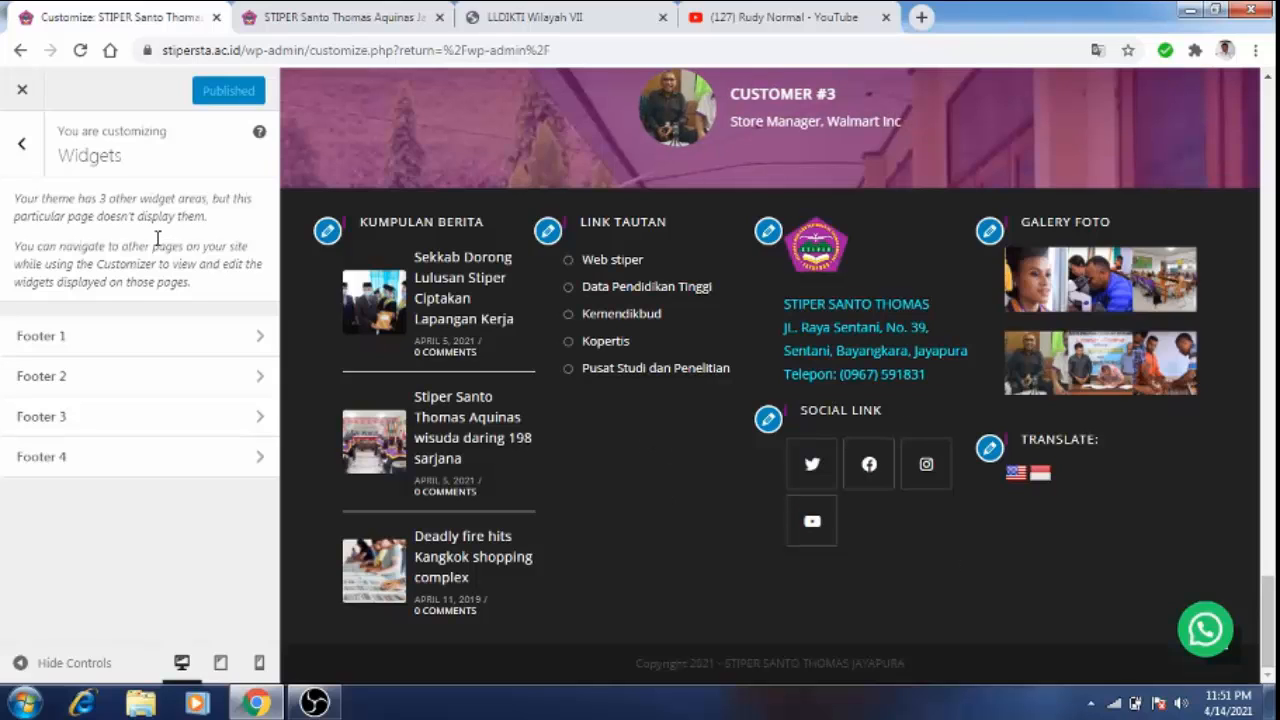
pyautogui.click(22, 93)
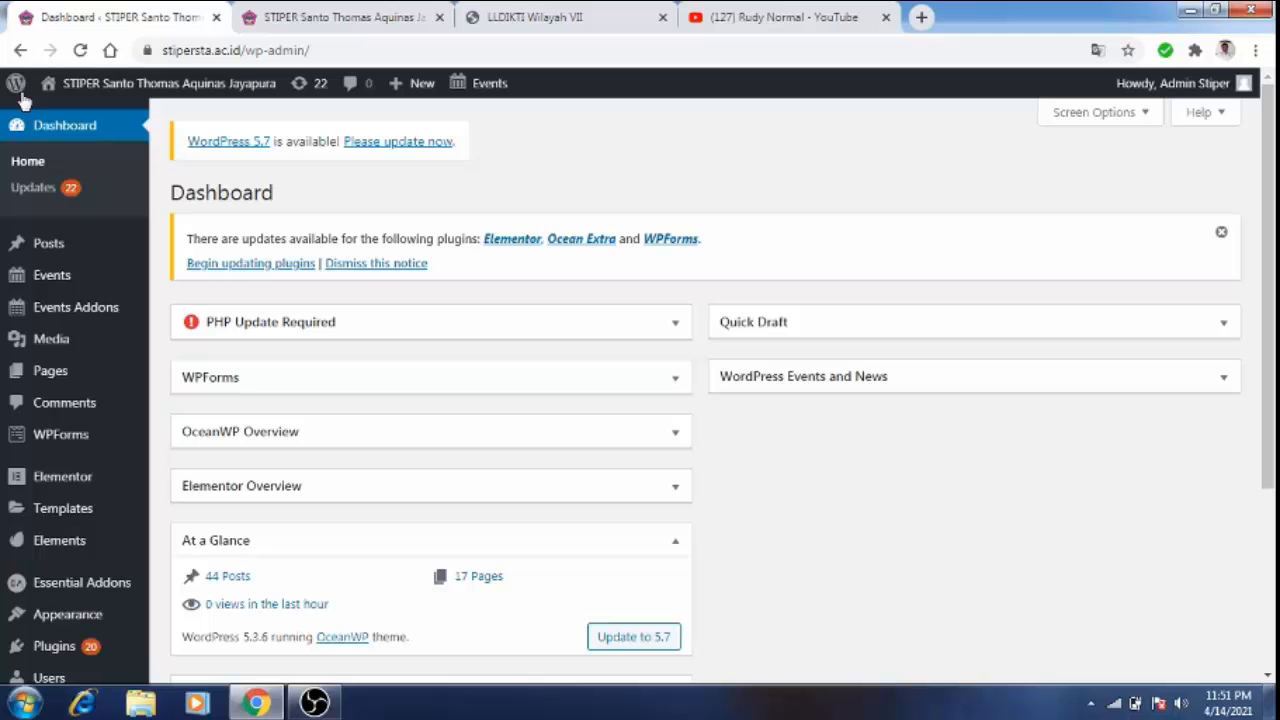
# Step: Look at the footer on the public STIPER site, and return to the WordPress dashboard
pyautogui.click(337, 22)
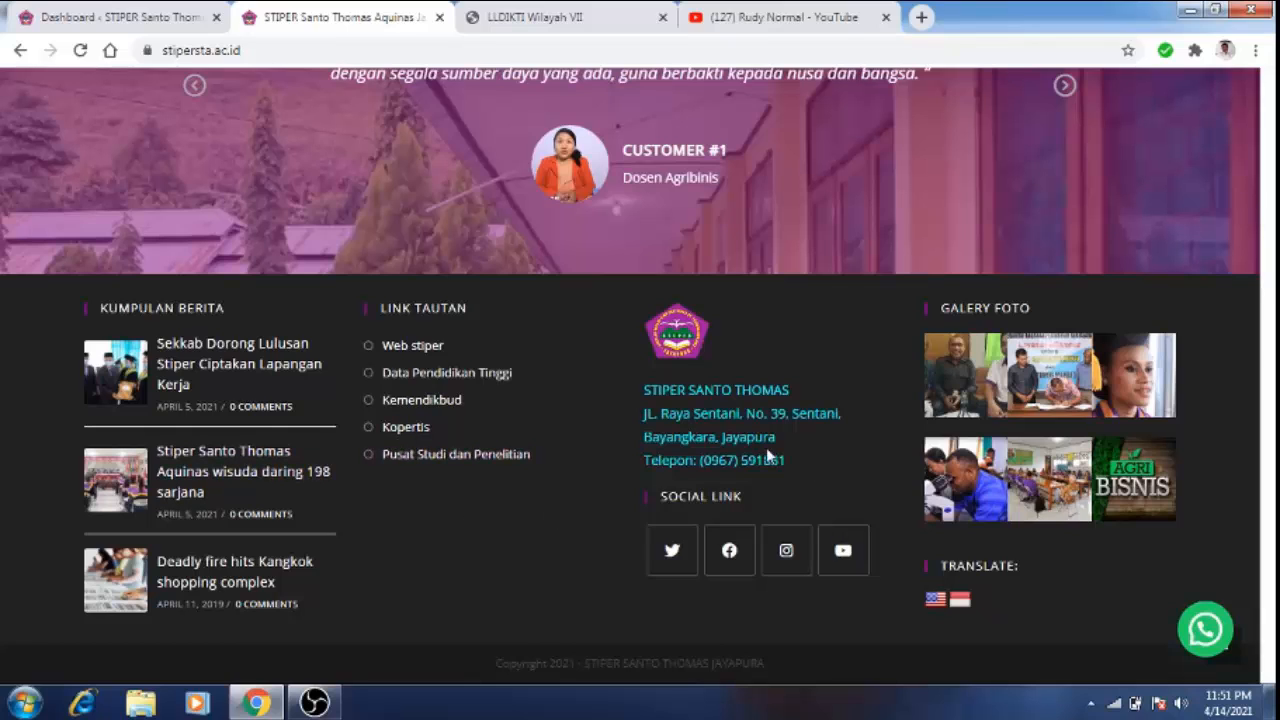
pyautogui.click(105, 18)
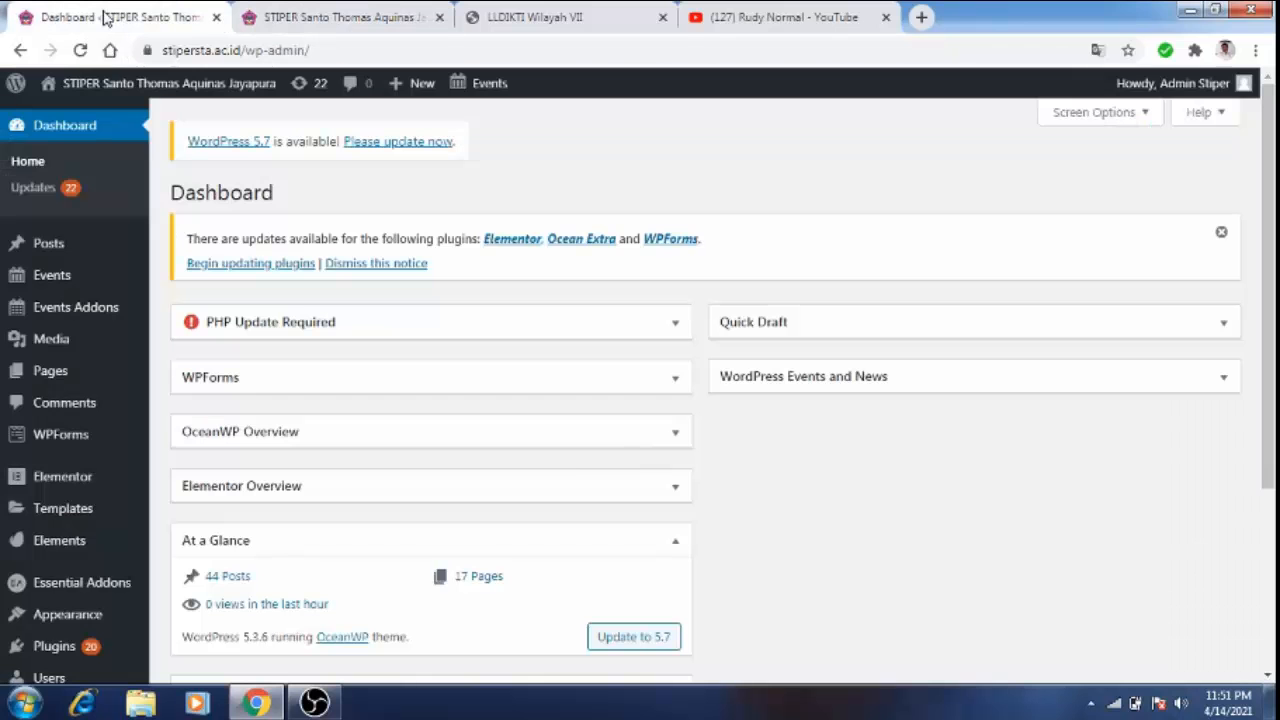
# Step: Review the list of footer widget areas in the Customizer, closing the LLDIKTI Wilayah VII page meanwhile, and return to the WordPress dashboard
pyautogui.moveTo(72, 625)
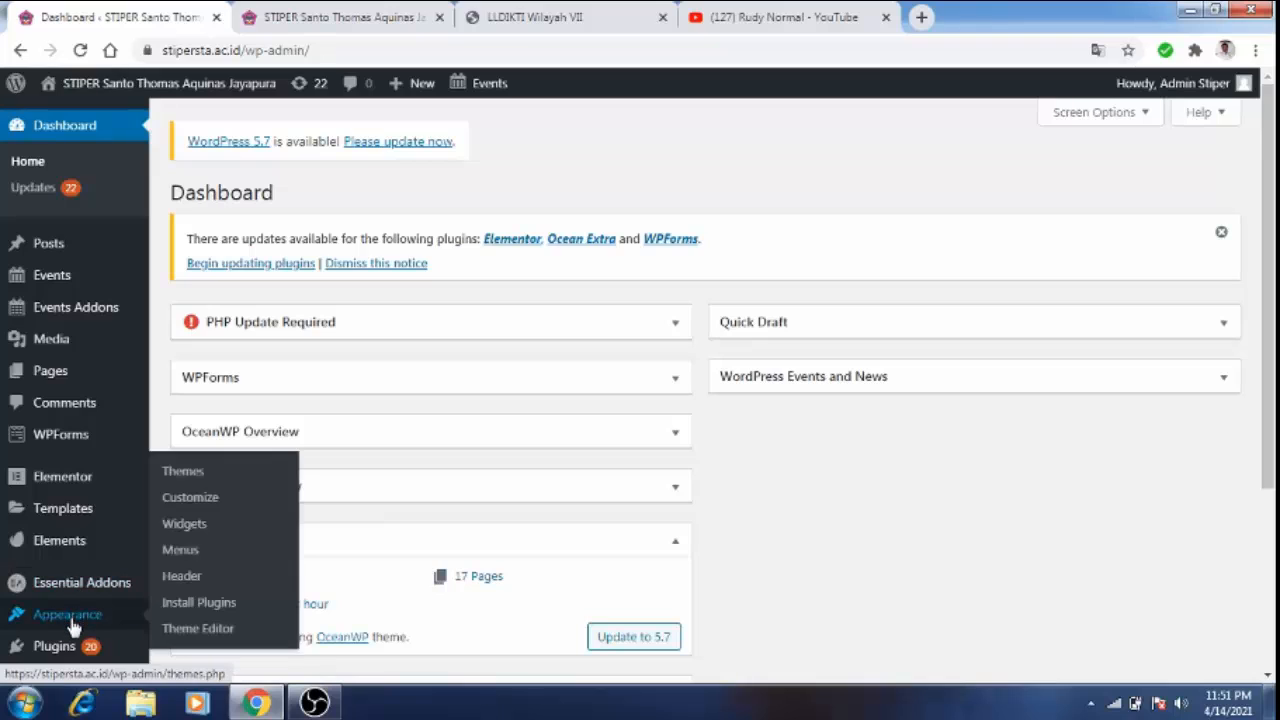
pyautogui.click(211, 498)
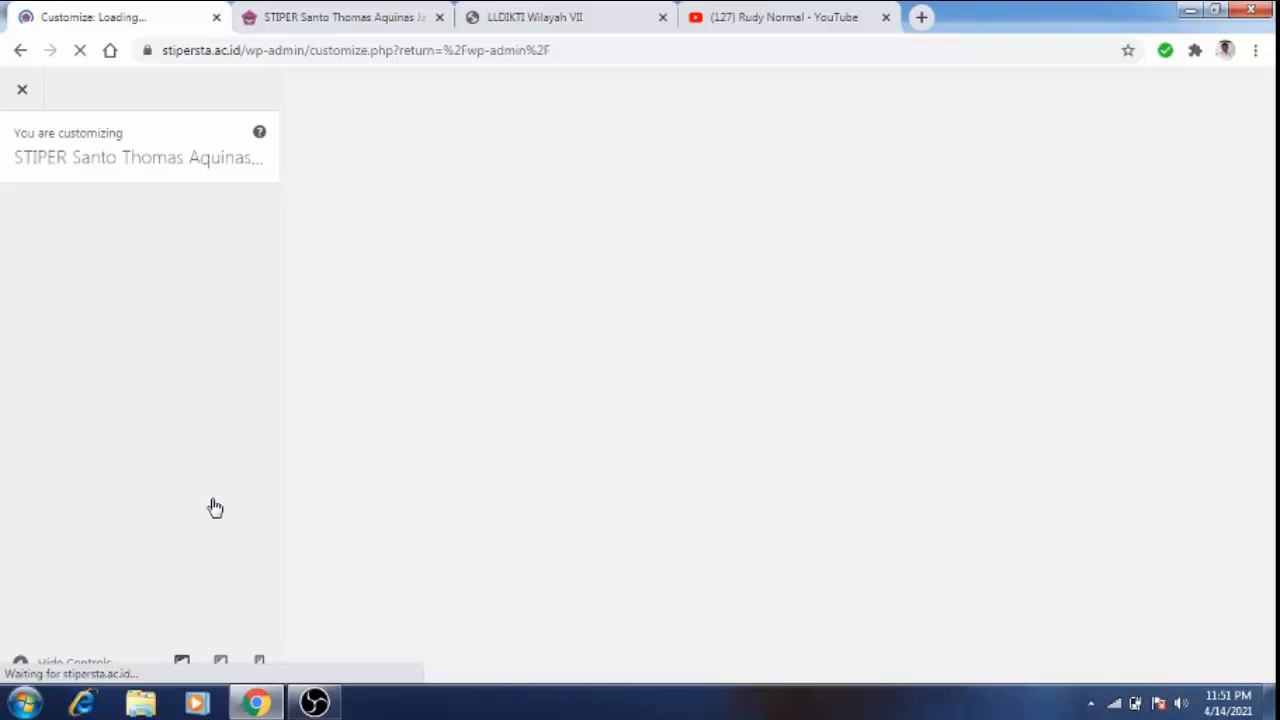
pyautogui.click(662, 18)
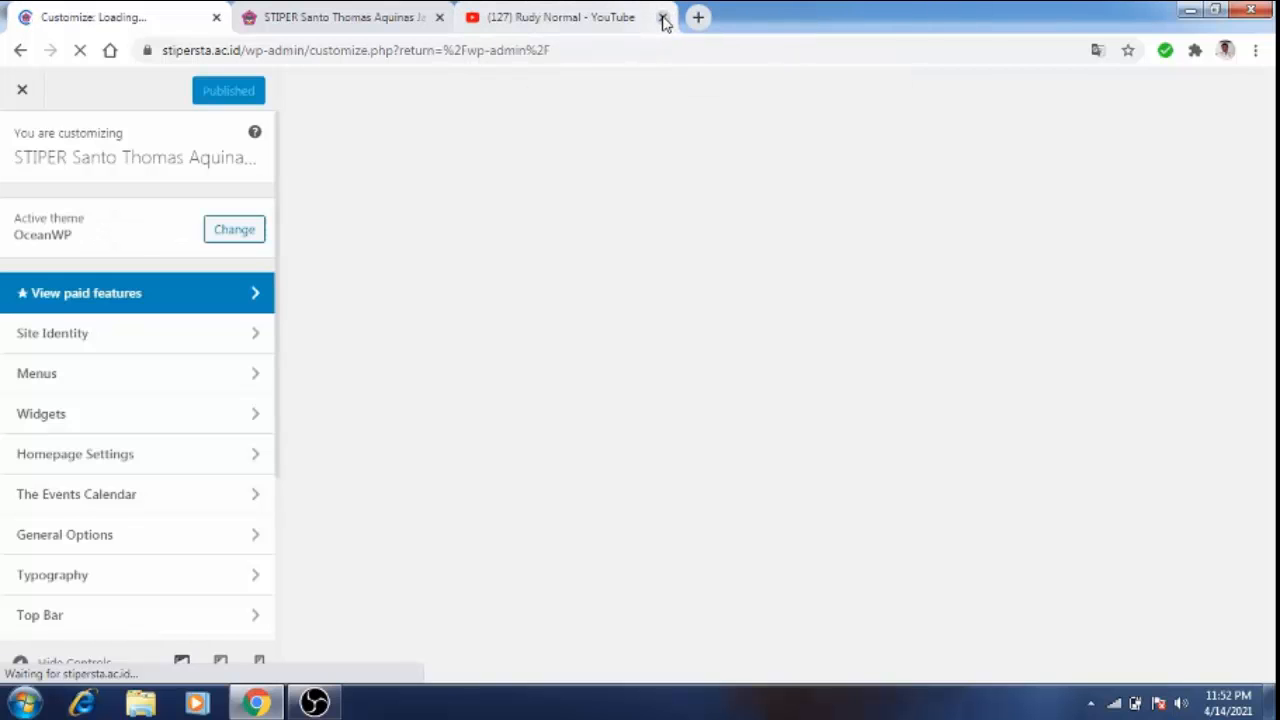
pyautogui.click(91, 425)
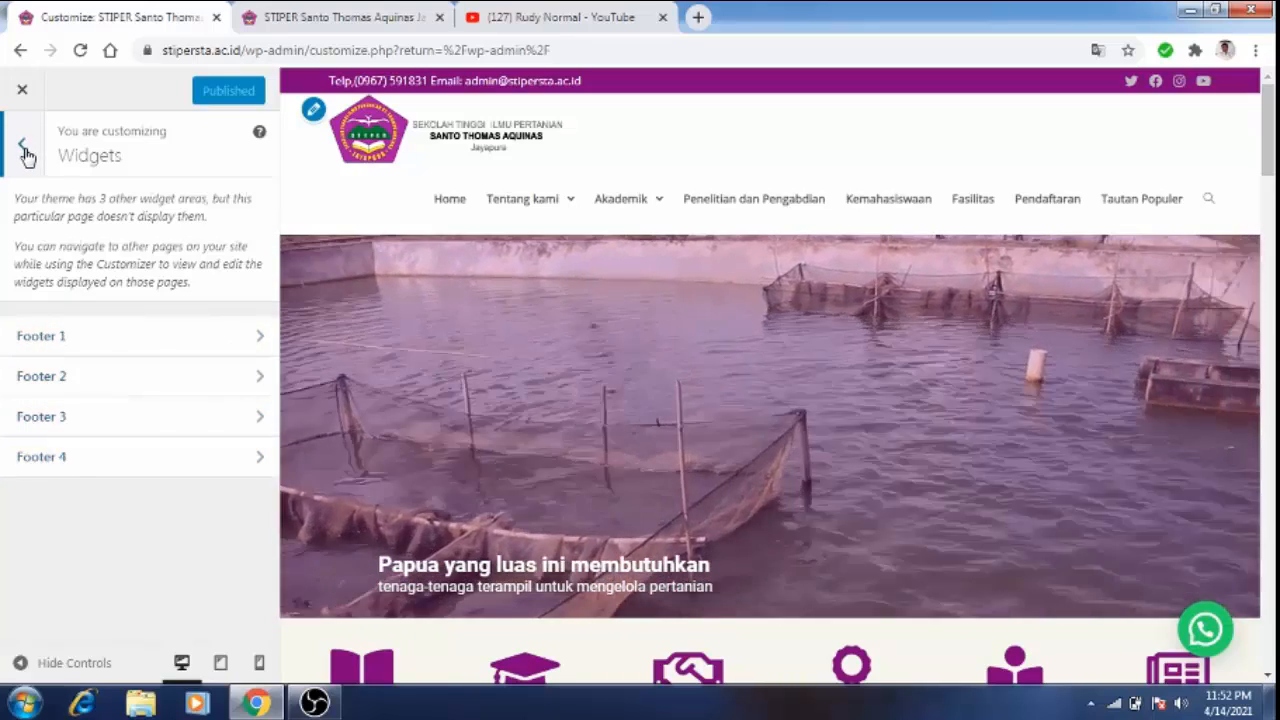
pyautogui.click(24, 148)
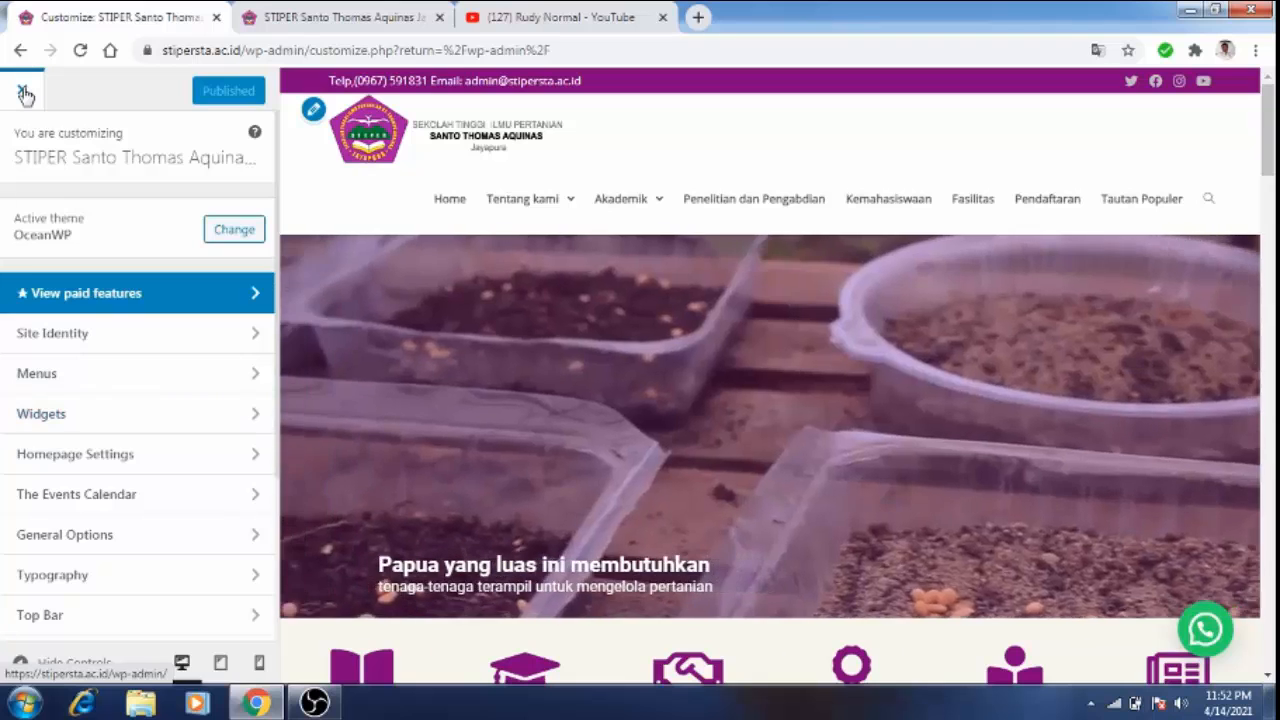
pyautogui.click(25, 94)
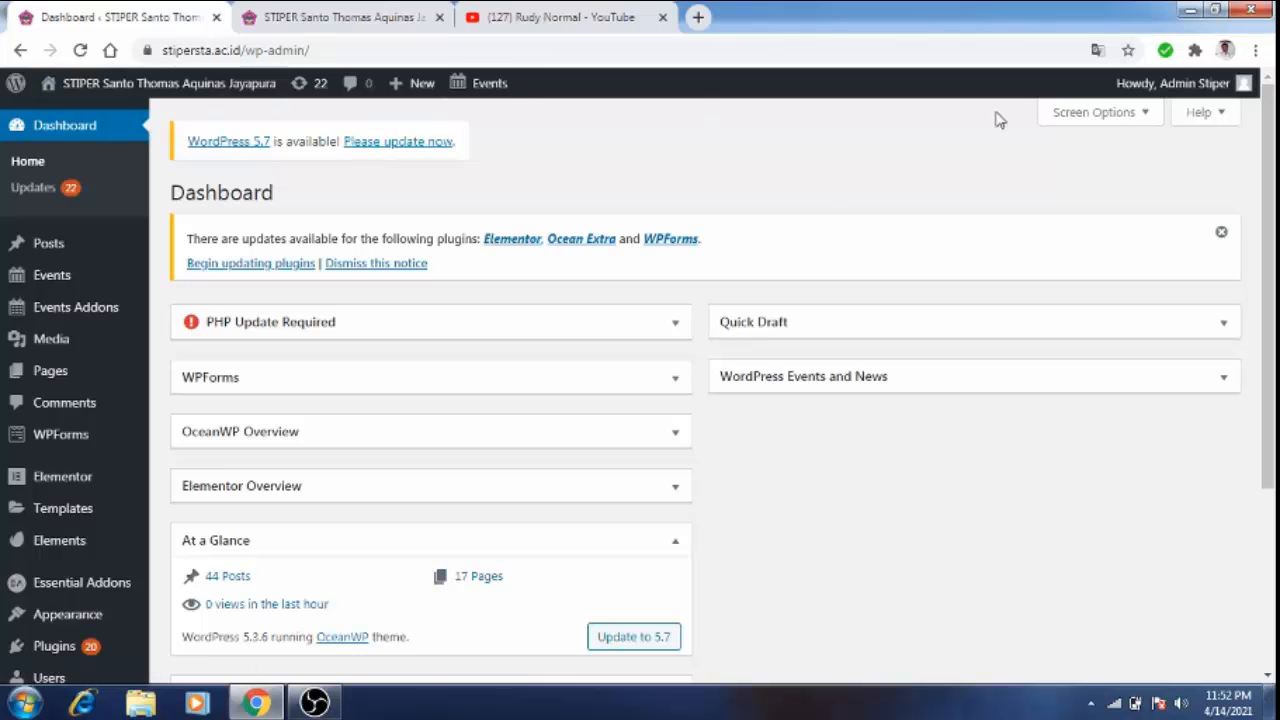
# Step: Log out of the WordPress admin account and look through the public STIPER homepage from the footer upward
pyautogui.moveTo(1182, 100)
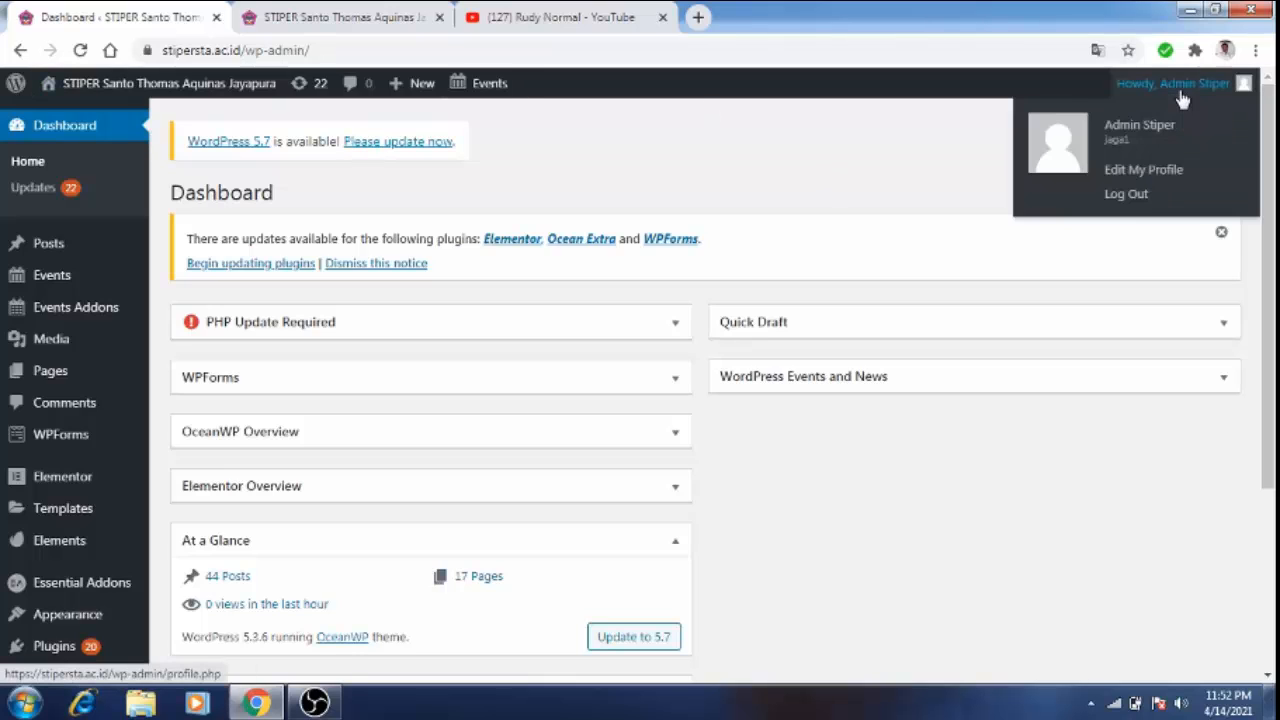
pyautogui.click(1130, 196)
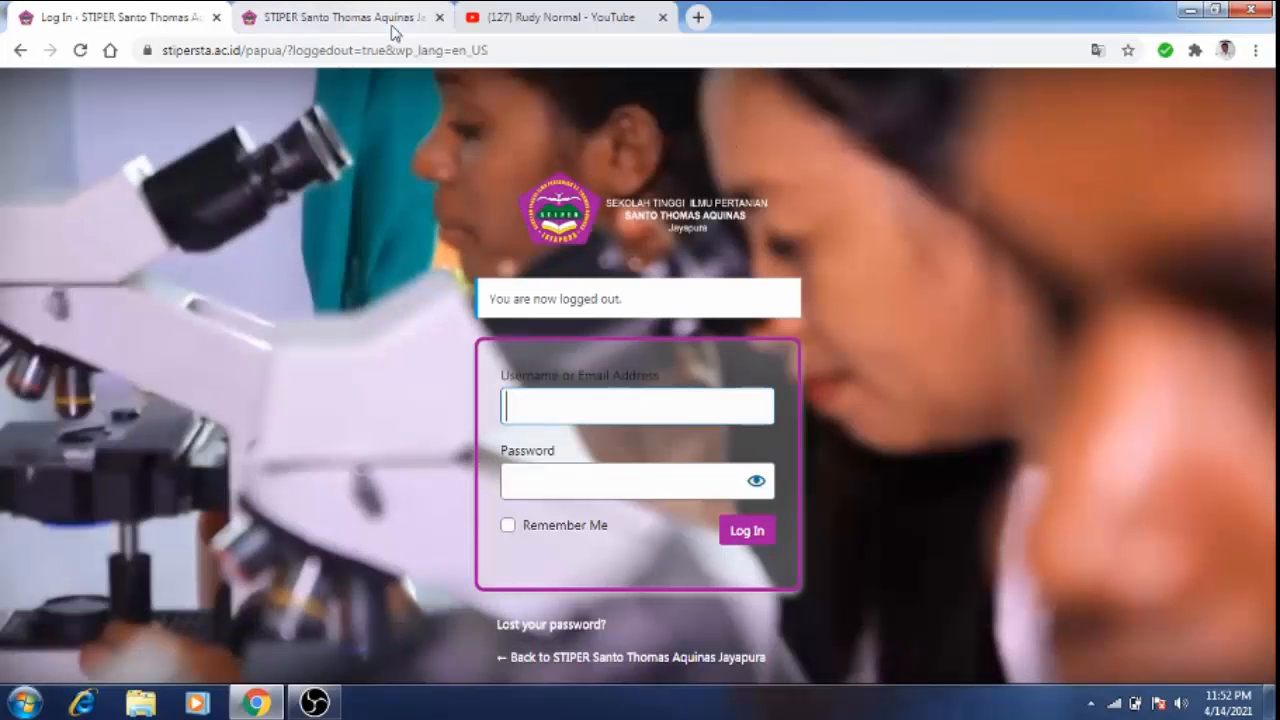
pyautogui.click(335, 22)
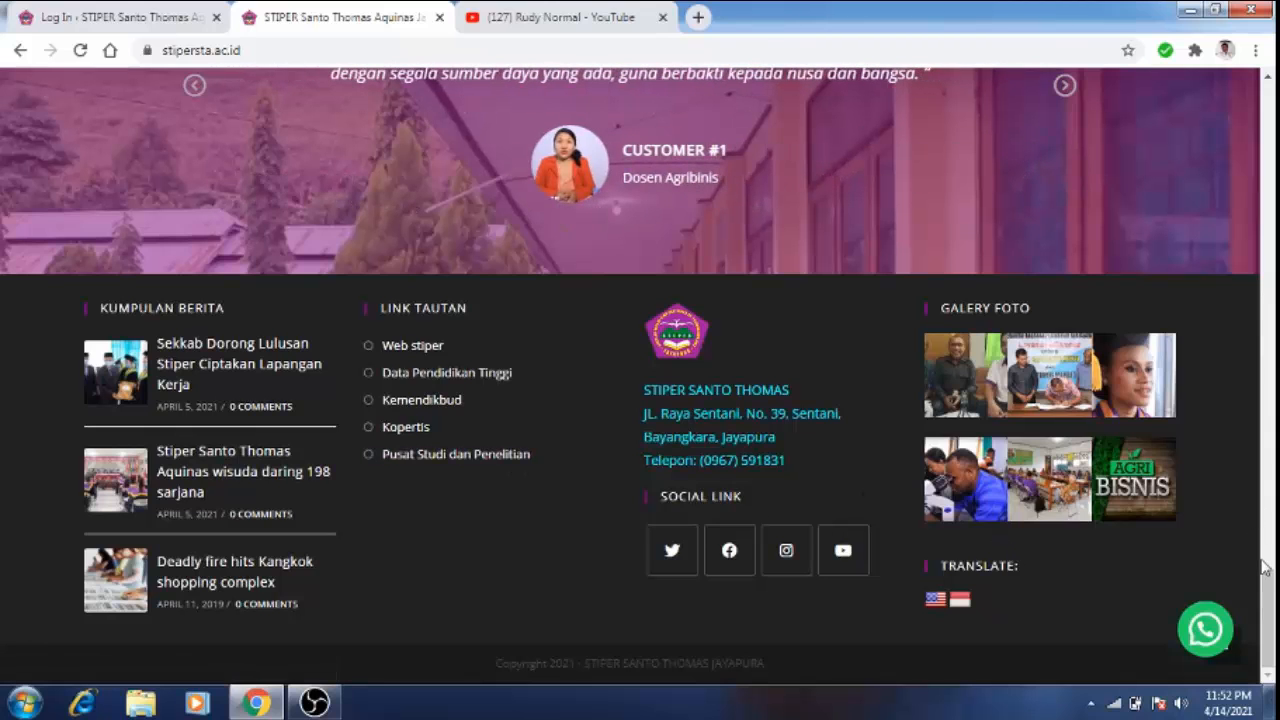
pyautogui.scroll(10, 640, 377)
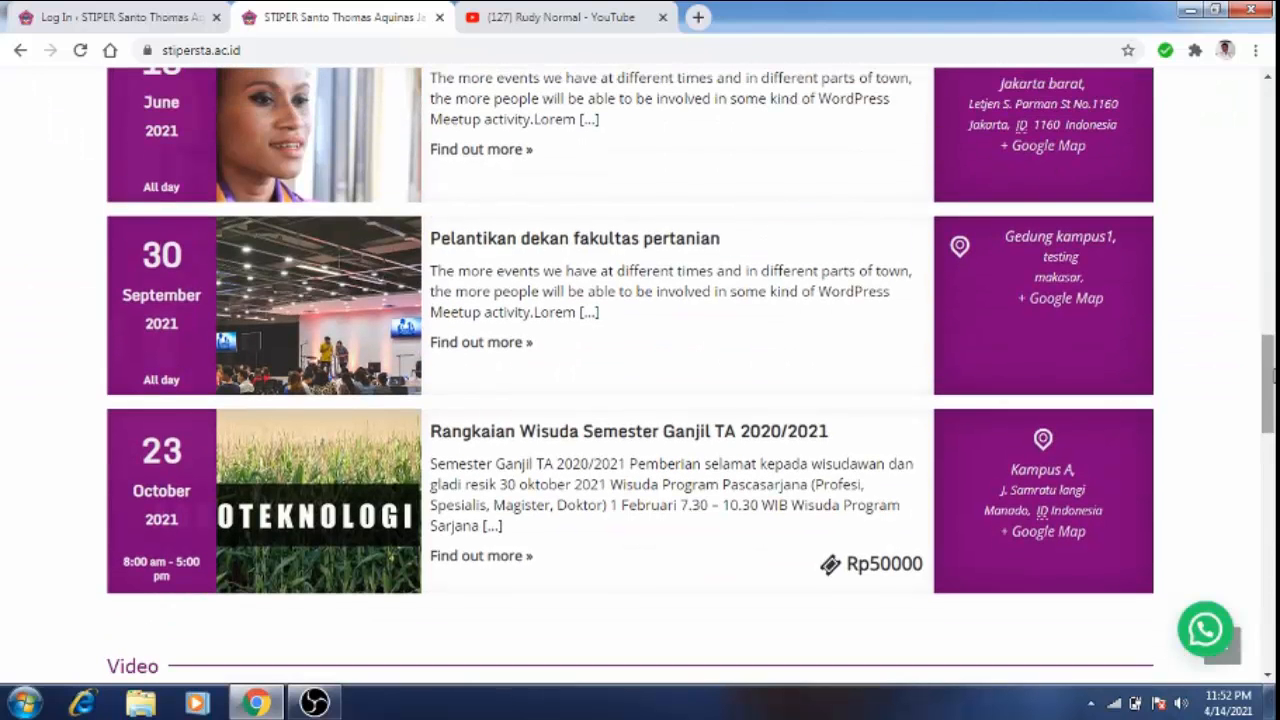